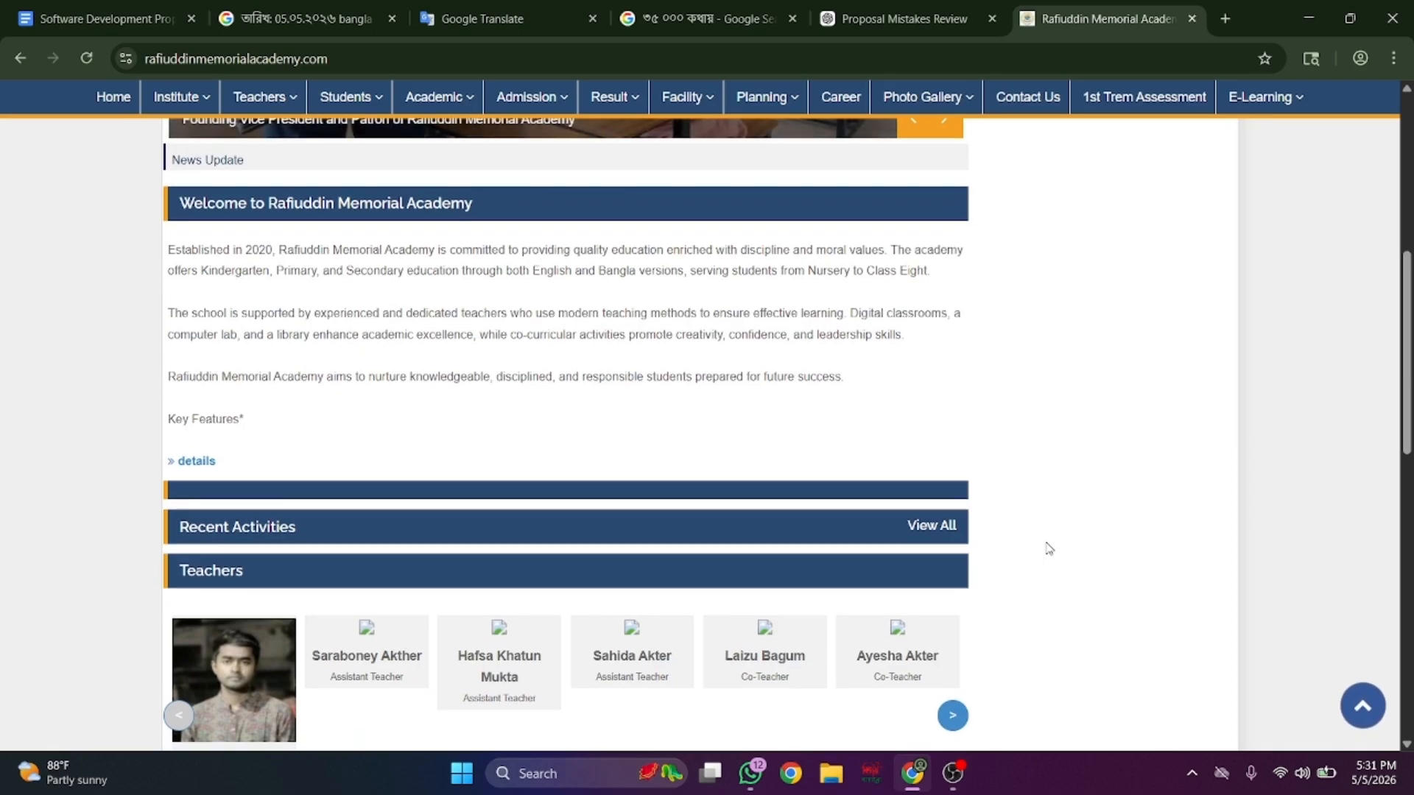
# - Scroll through the eCampus home page
pyautogui.scroll(-8, 1049, 548)
pyautogui.scroll(-1, 1049, 548)
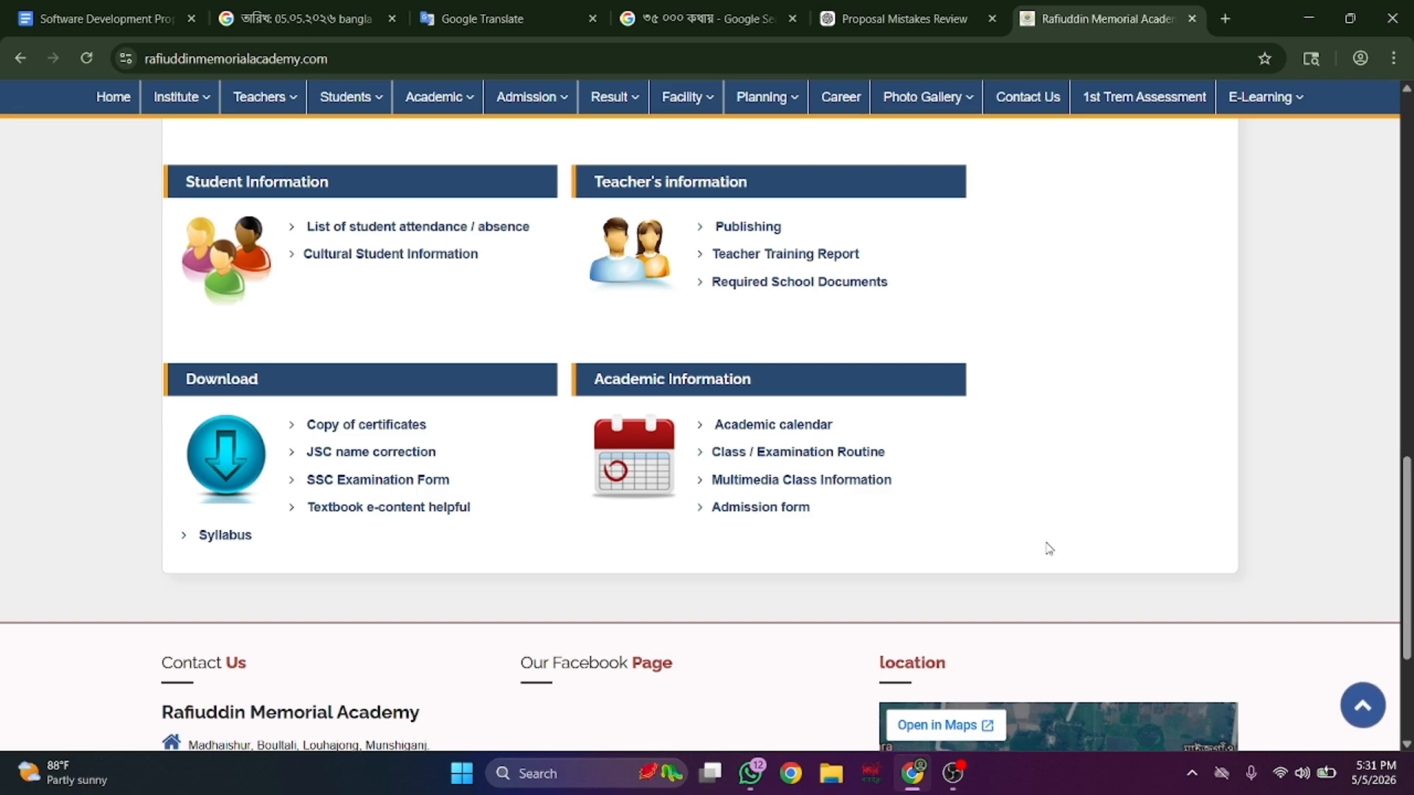
pyautogui.scroll(6, 1048, 548)
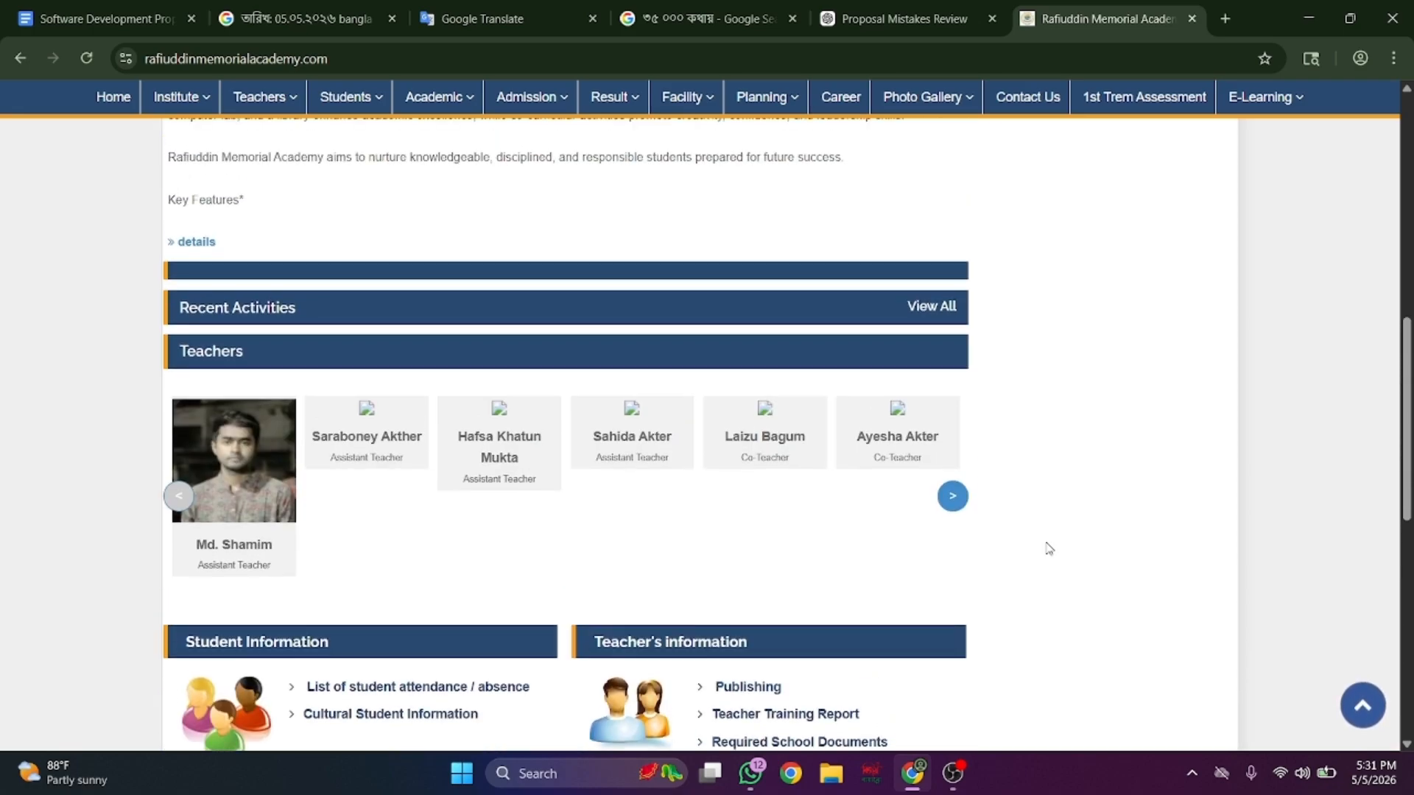
pyautogui.scroll(-6, 1049, 548)
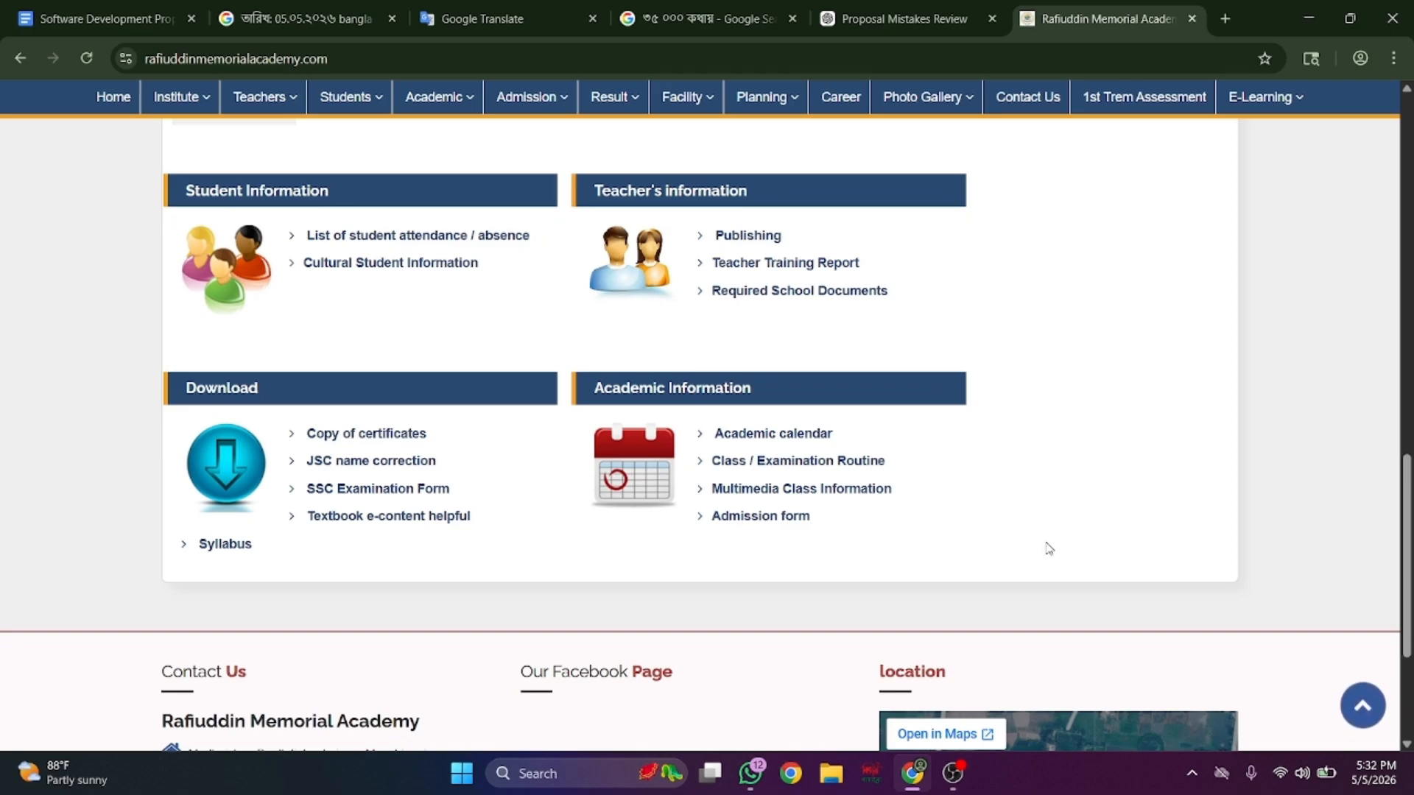
pyautogui.scroll(13, 1049, 549)
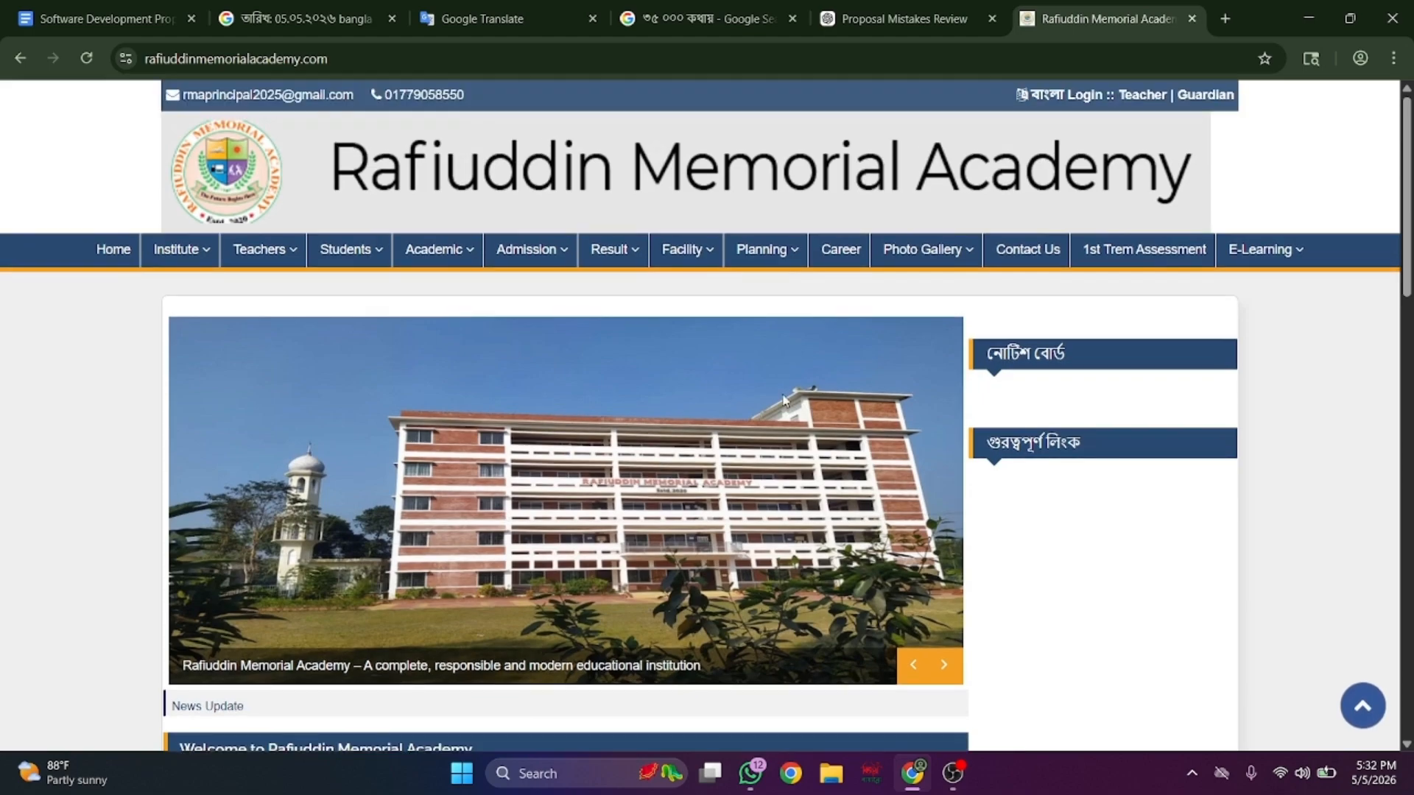
# - Load the site's /login page and enter the admin username and password
pyautogui.moveTo(525, 265)
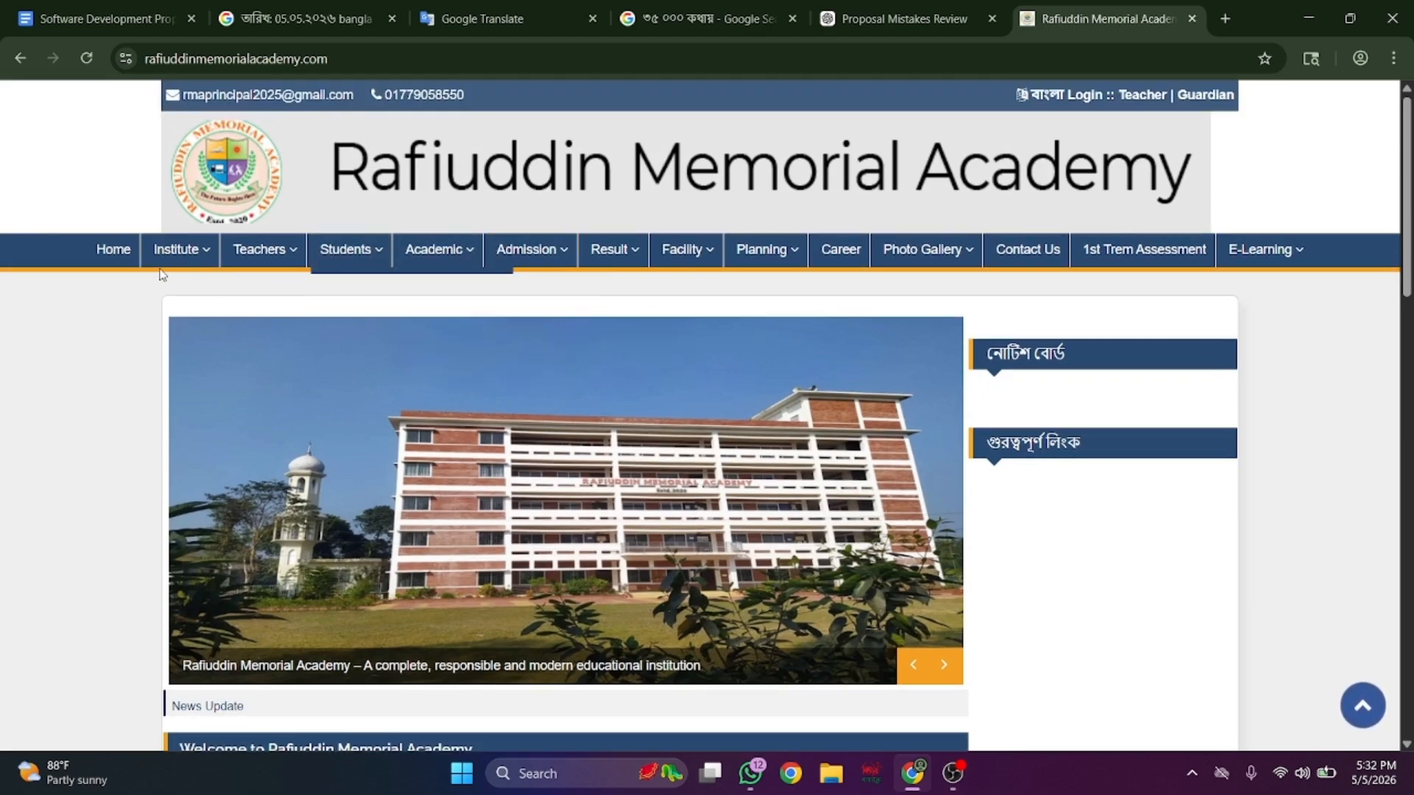
pyautogui.moveTo(203, 254)
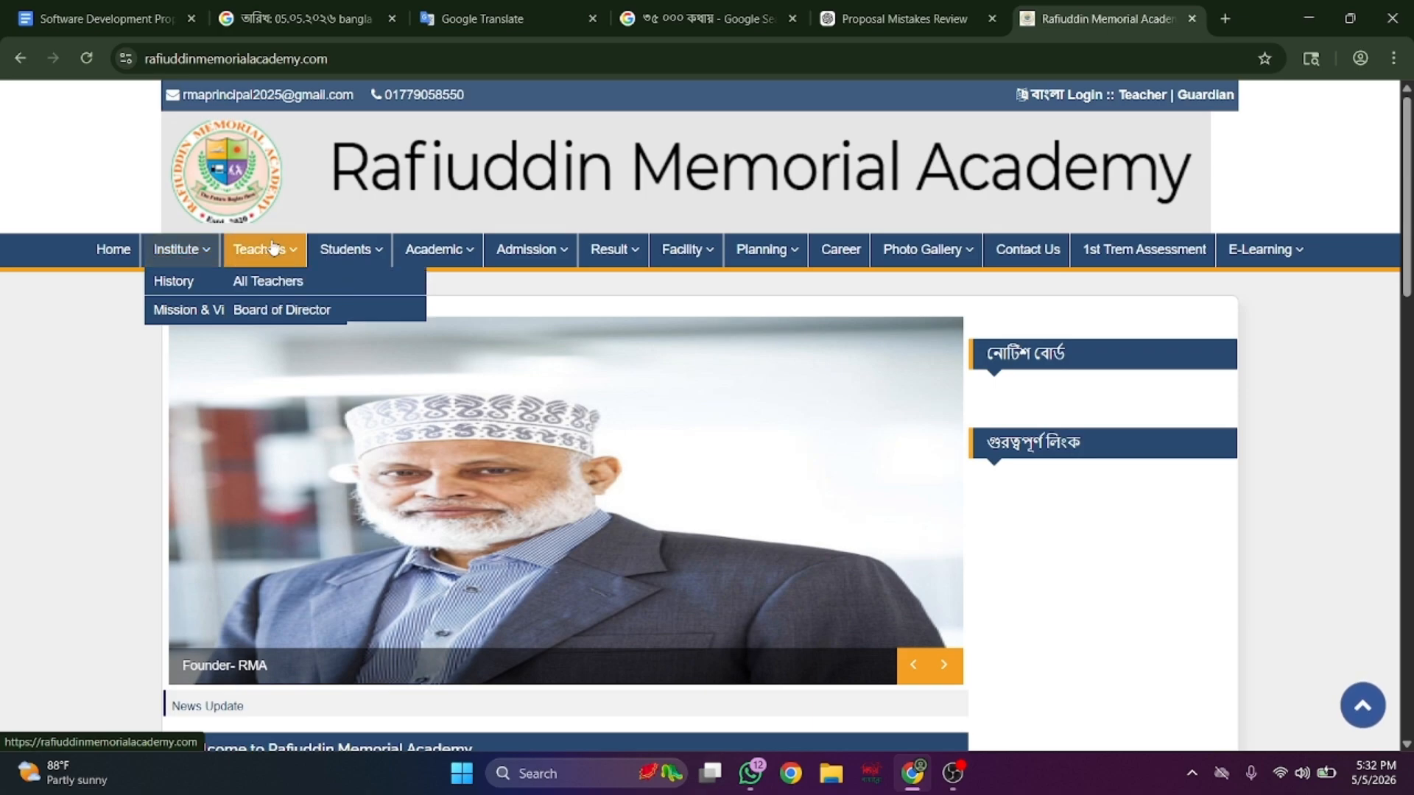
pyautogui.moveTo(343, 265)
pyautogui.moveTo(451, 259)
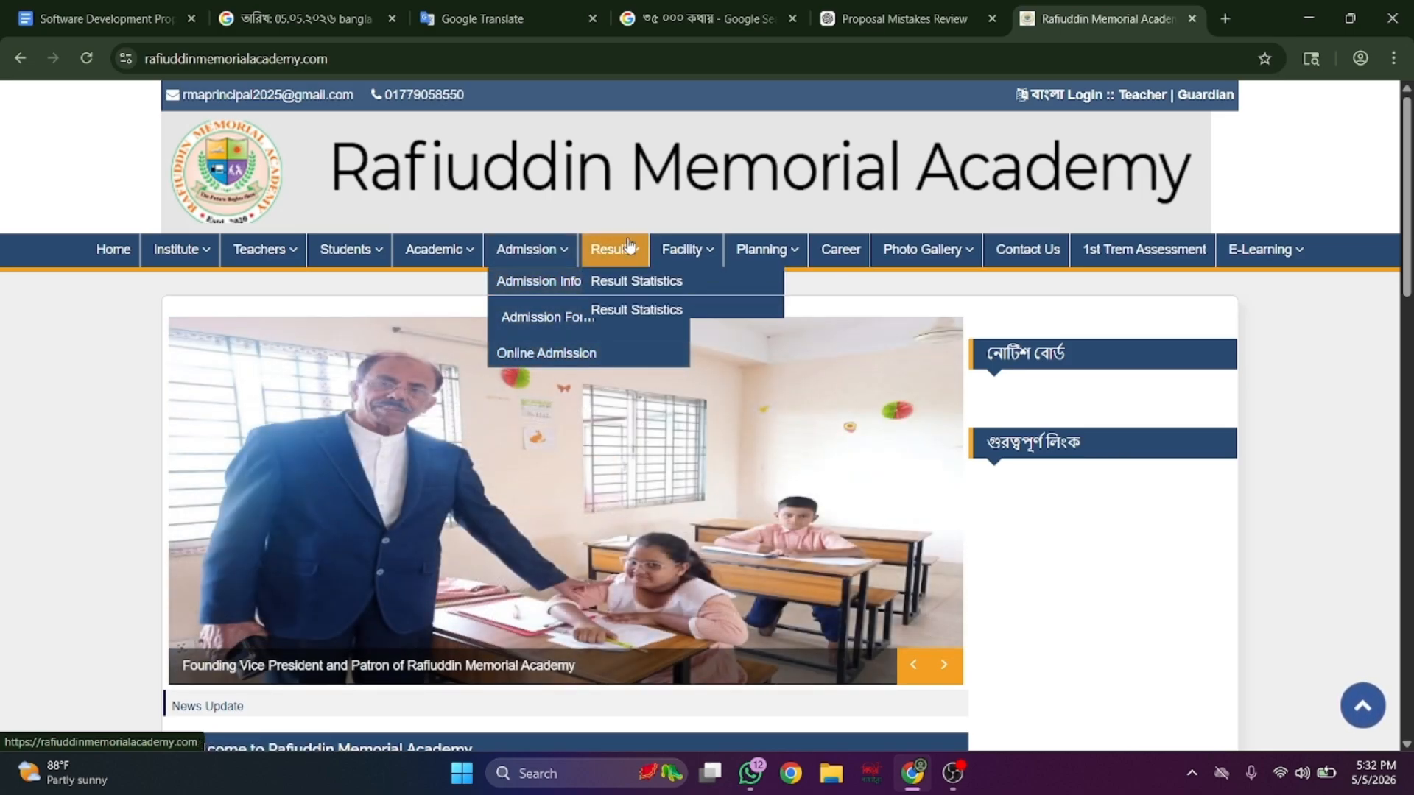
pyautogui.moveTo(669, 250)
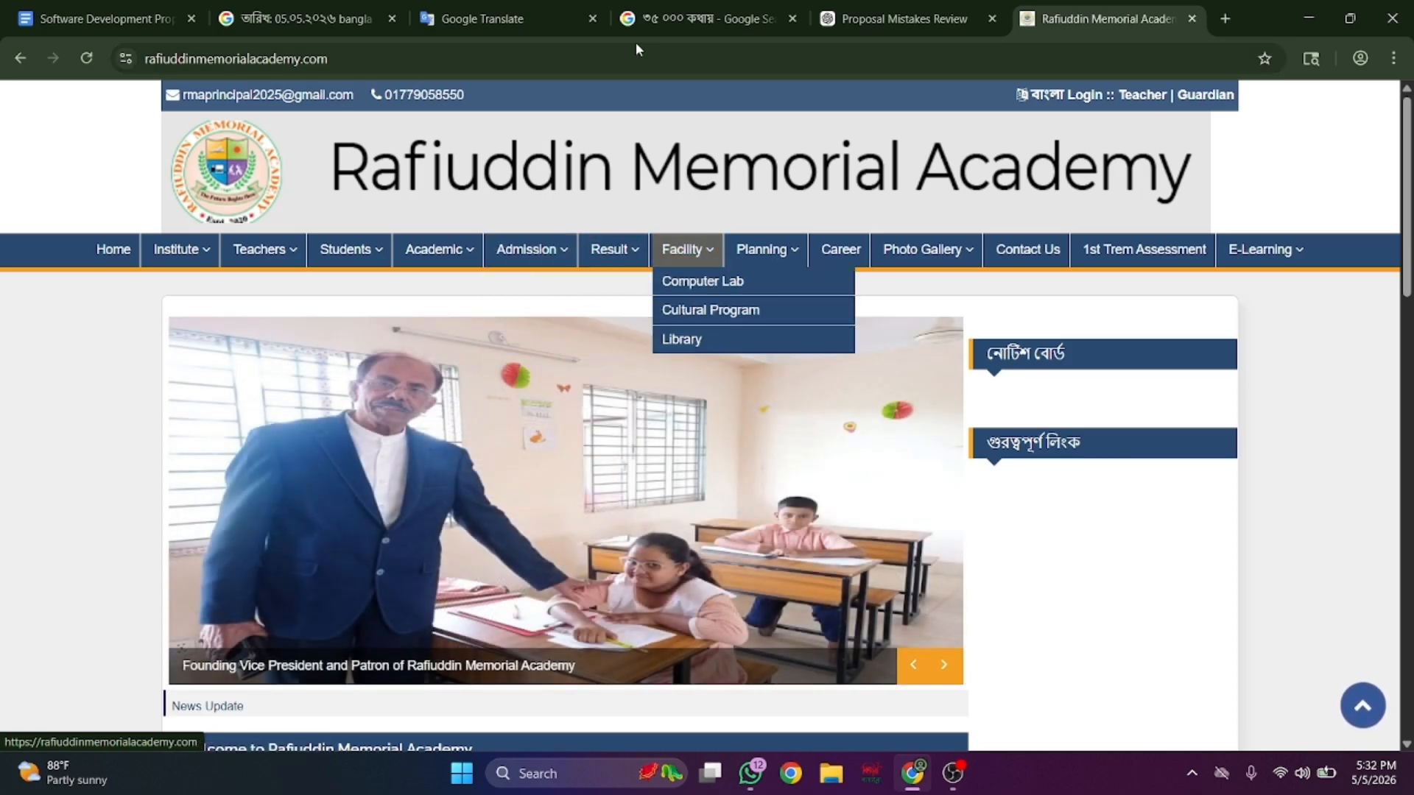
pyautogui.click(609, 63)
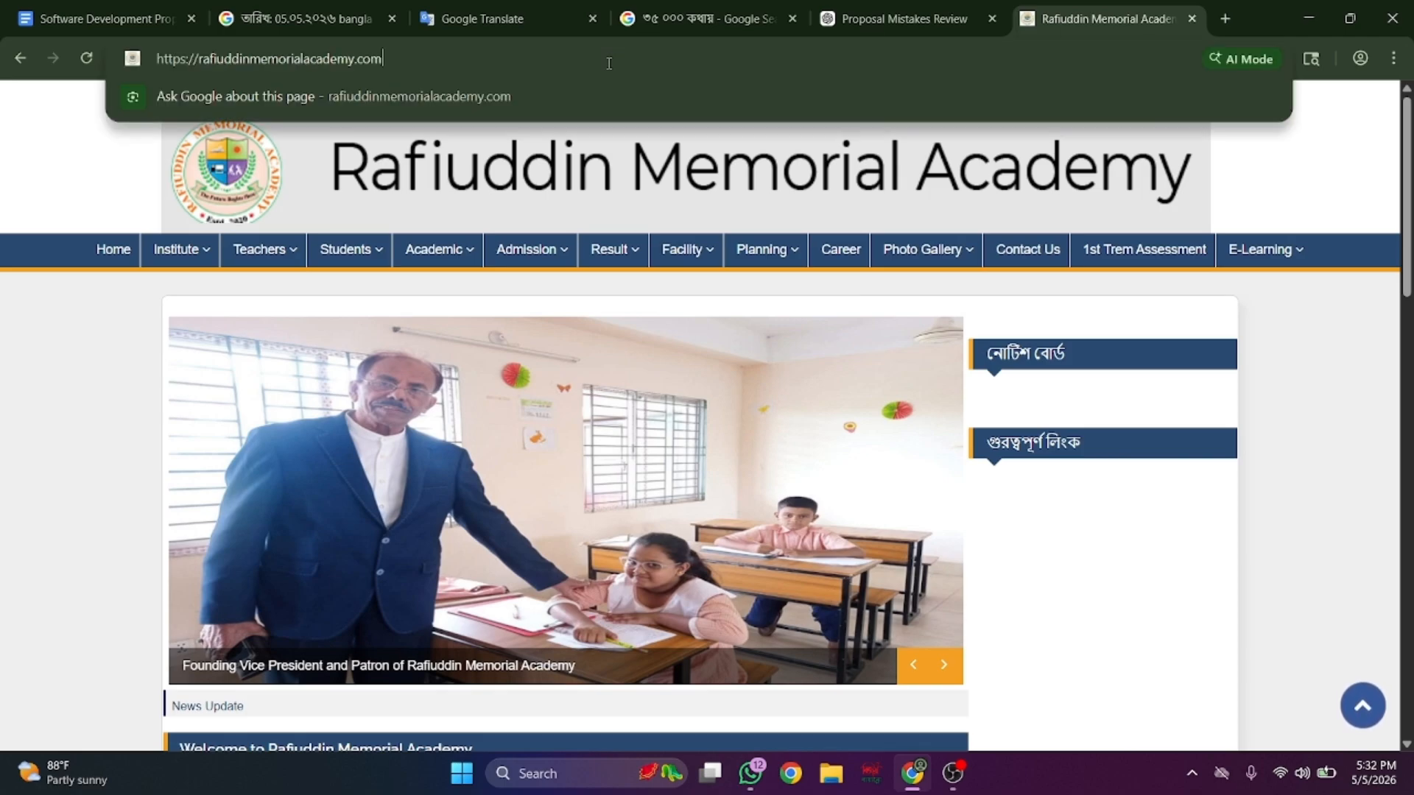
pyautogui.write('/lo')
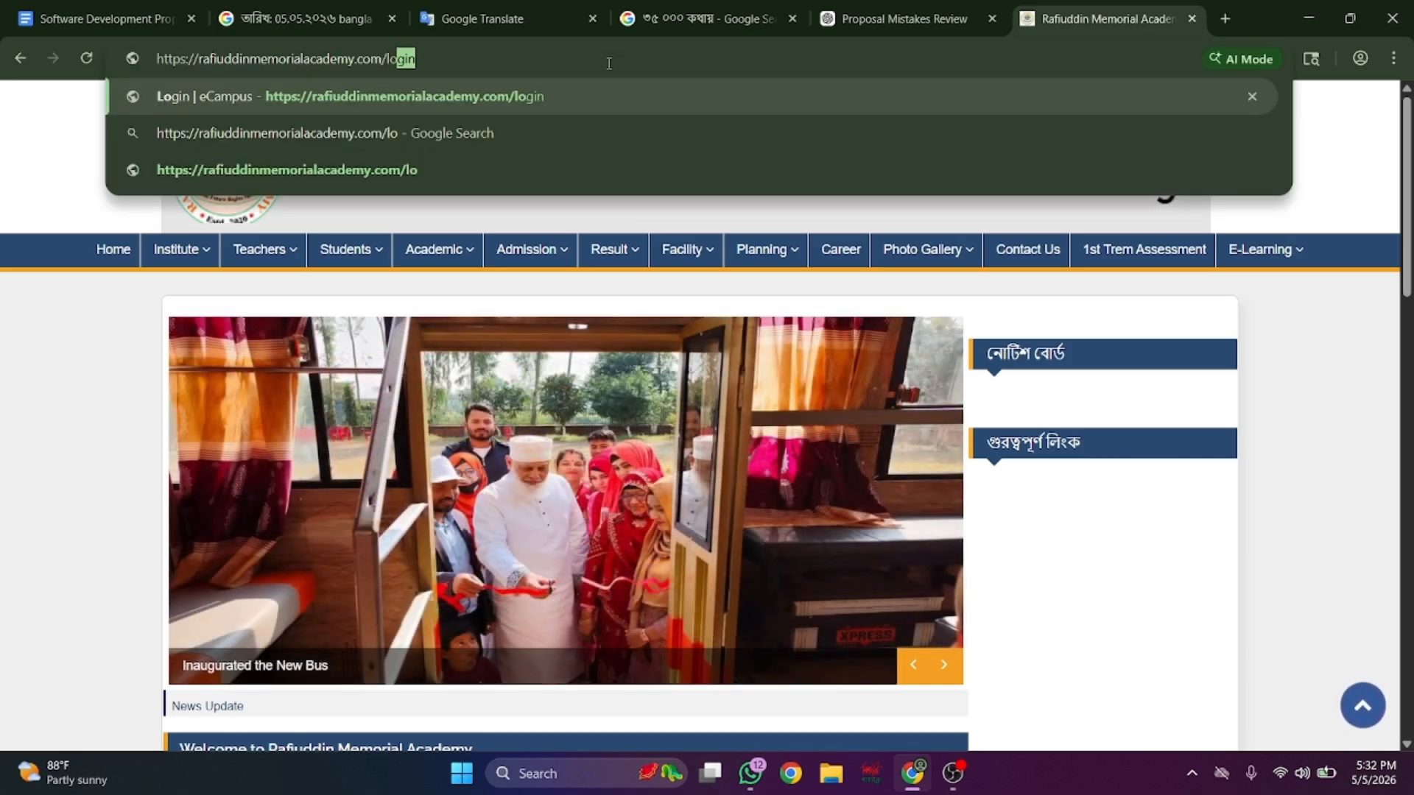
pyautogui.write('gin')
pyautogui.press('Return')
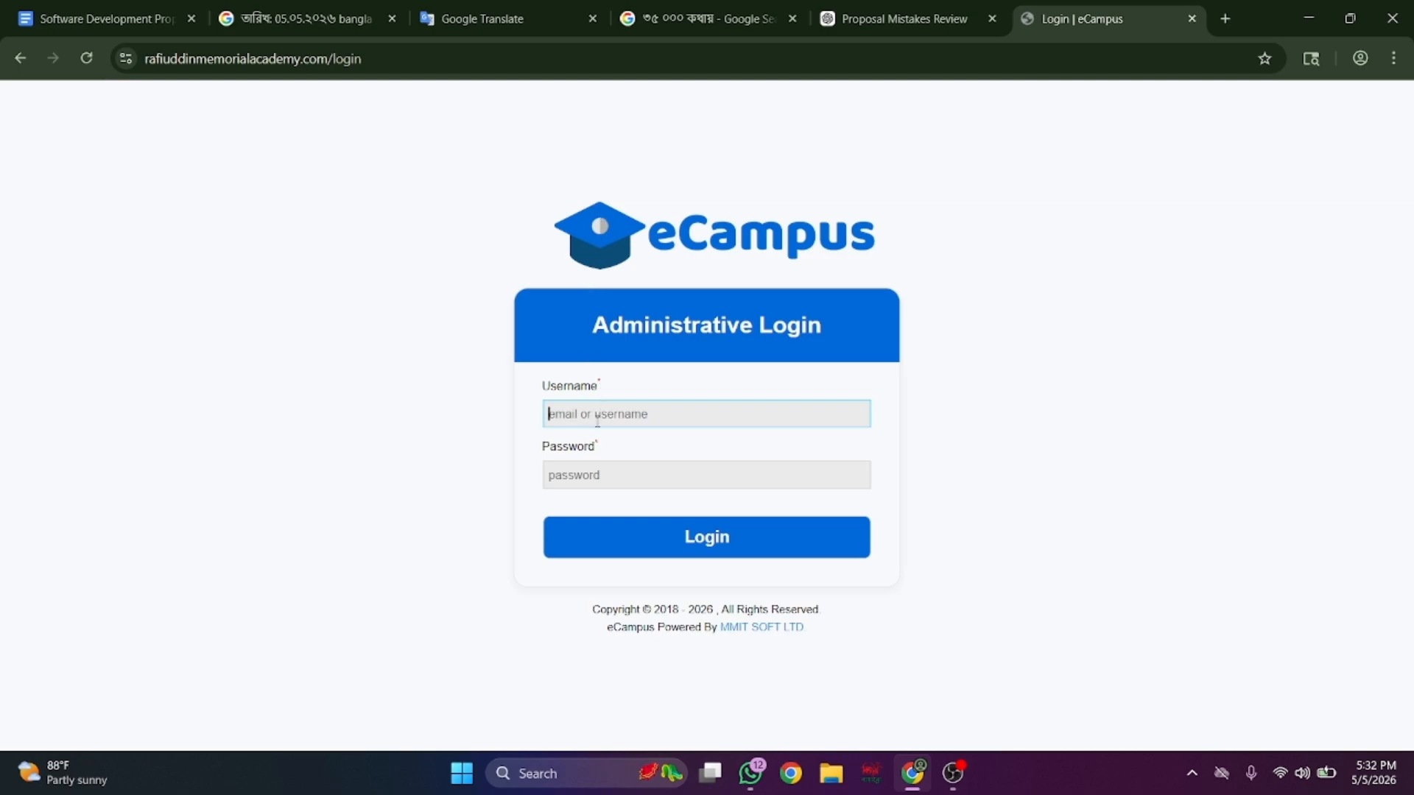
pyautogui.press('Tab')
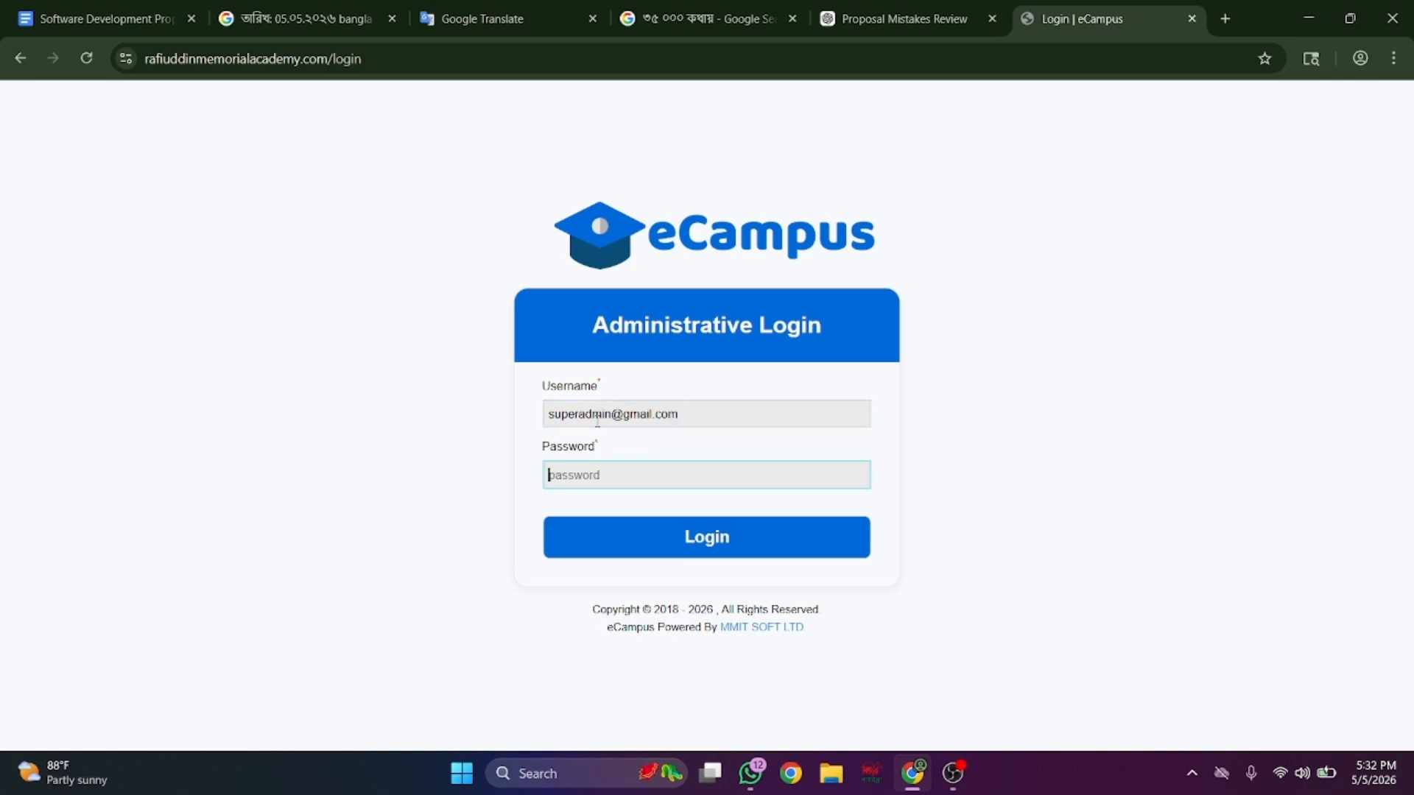
pyautogui.write('•')
# - Sign in as admin, decline saving the password, and open Institute settings
pyautogui.click(680, 554)
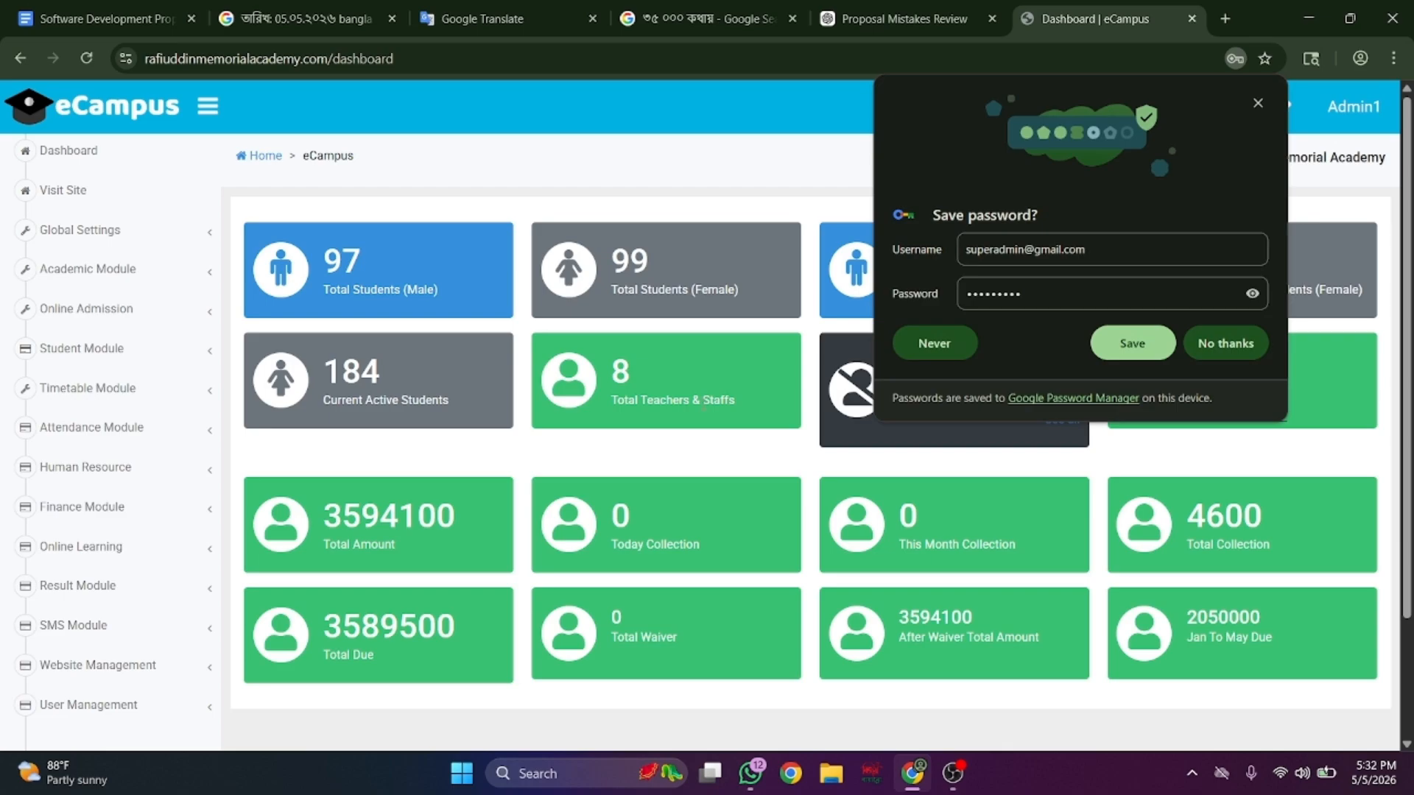
pyautogui.click(1227, 342)
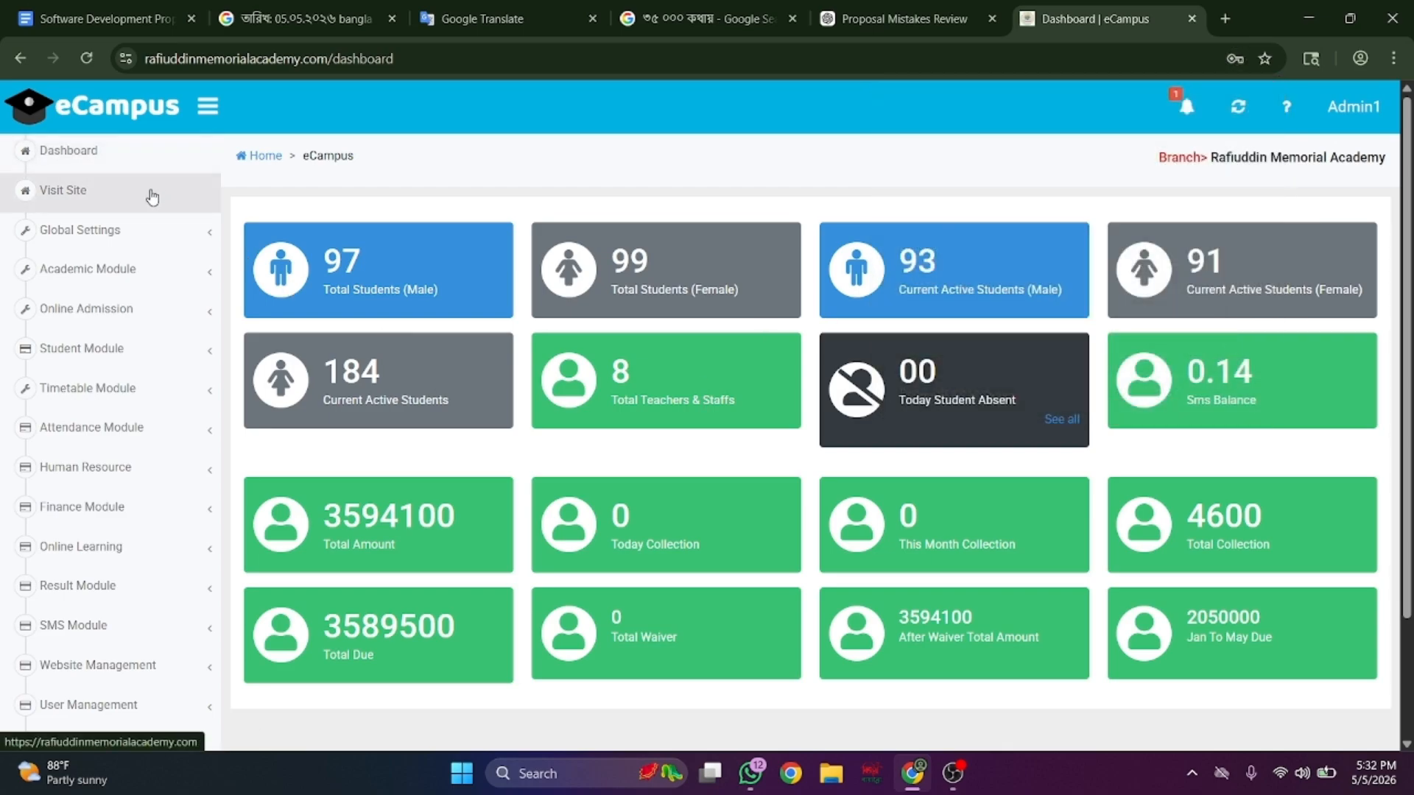
pyautogui.click(174, 249)
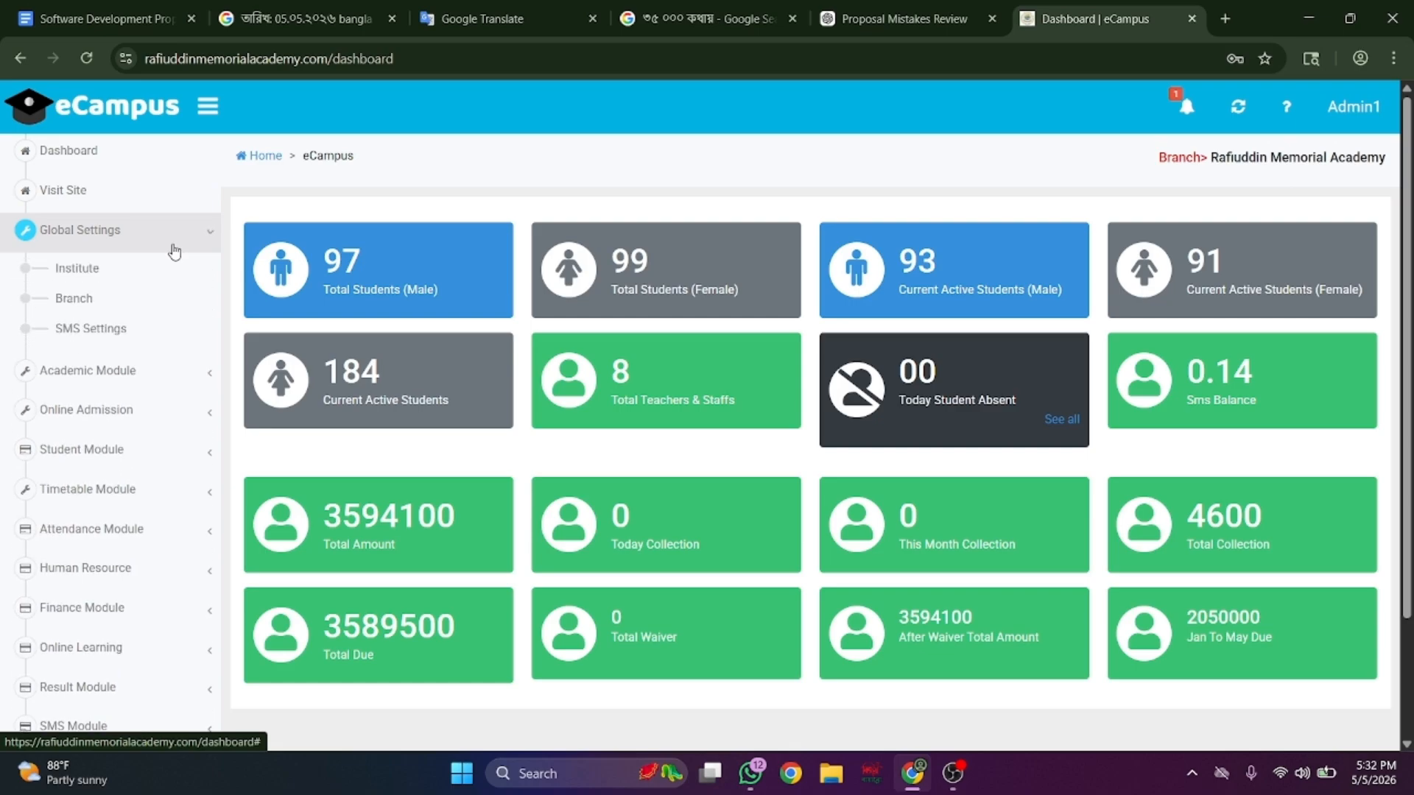
pyautogui.click(158, 264)
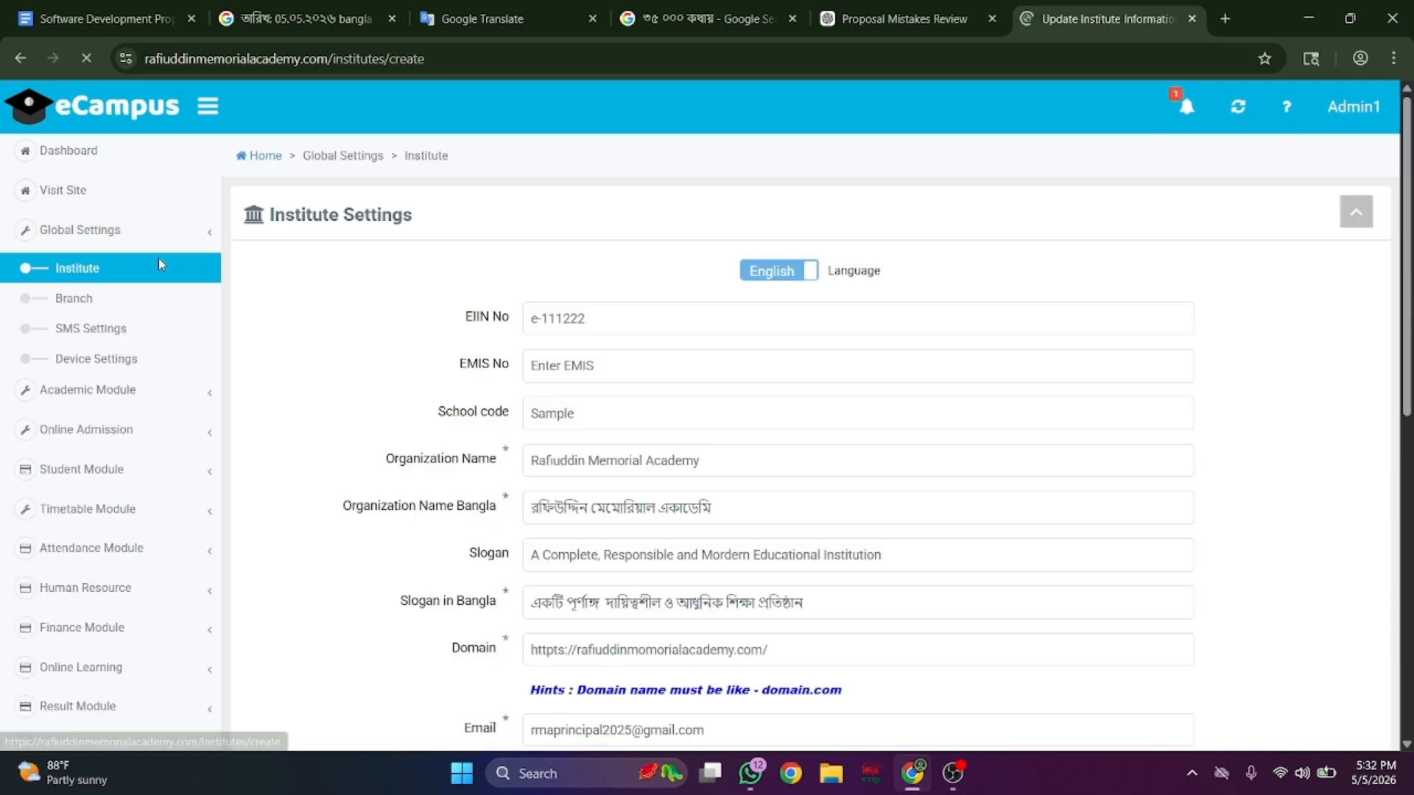
pyautogui.scroll(-2, 723, 452)
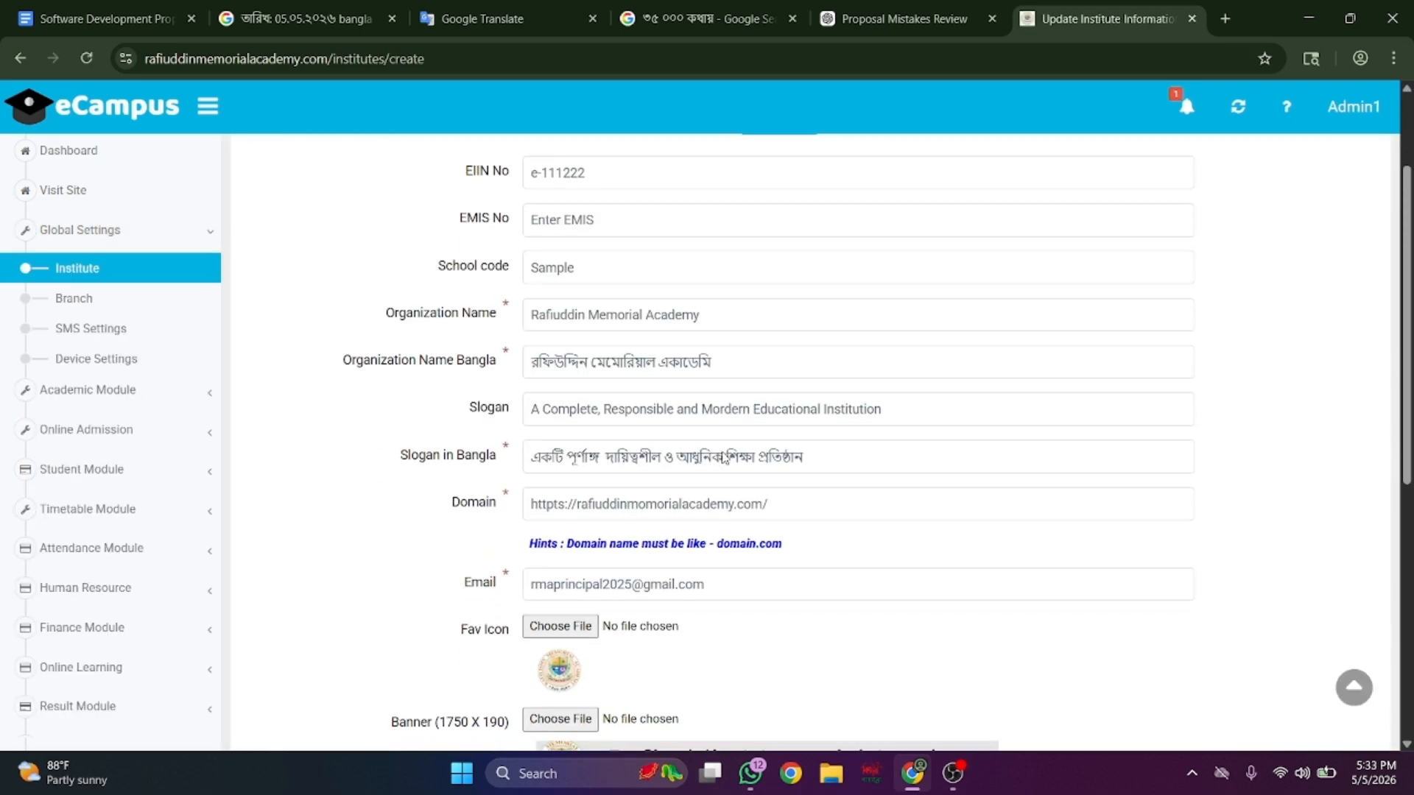
# - Open the branch list and the edit form for the RMA branch
pyautogui.click(152, 316)
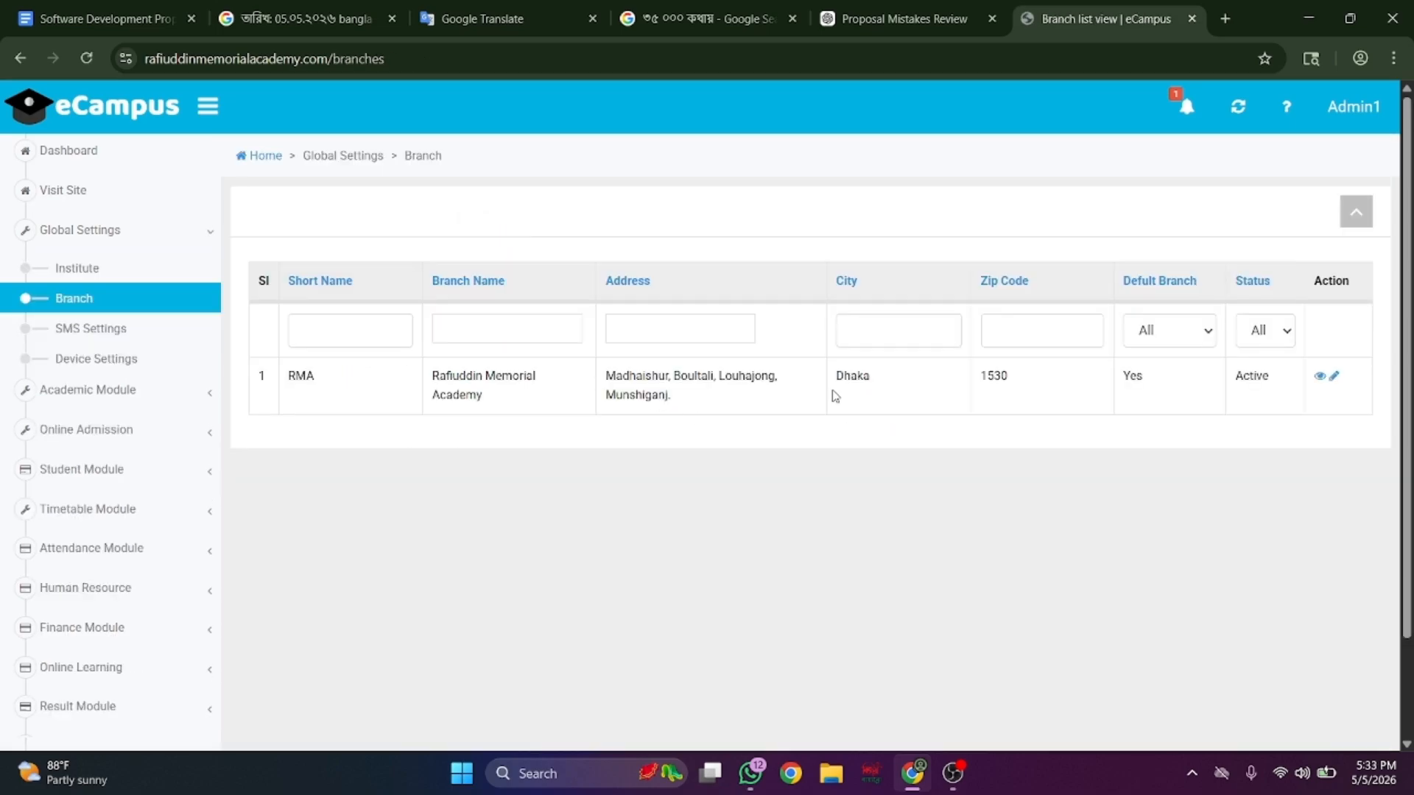
pyautogui.click(1334, 378)
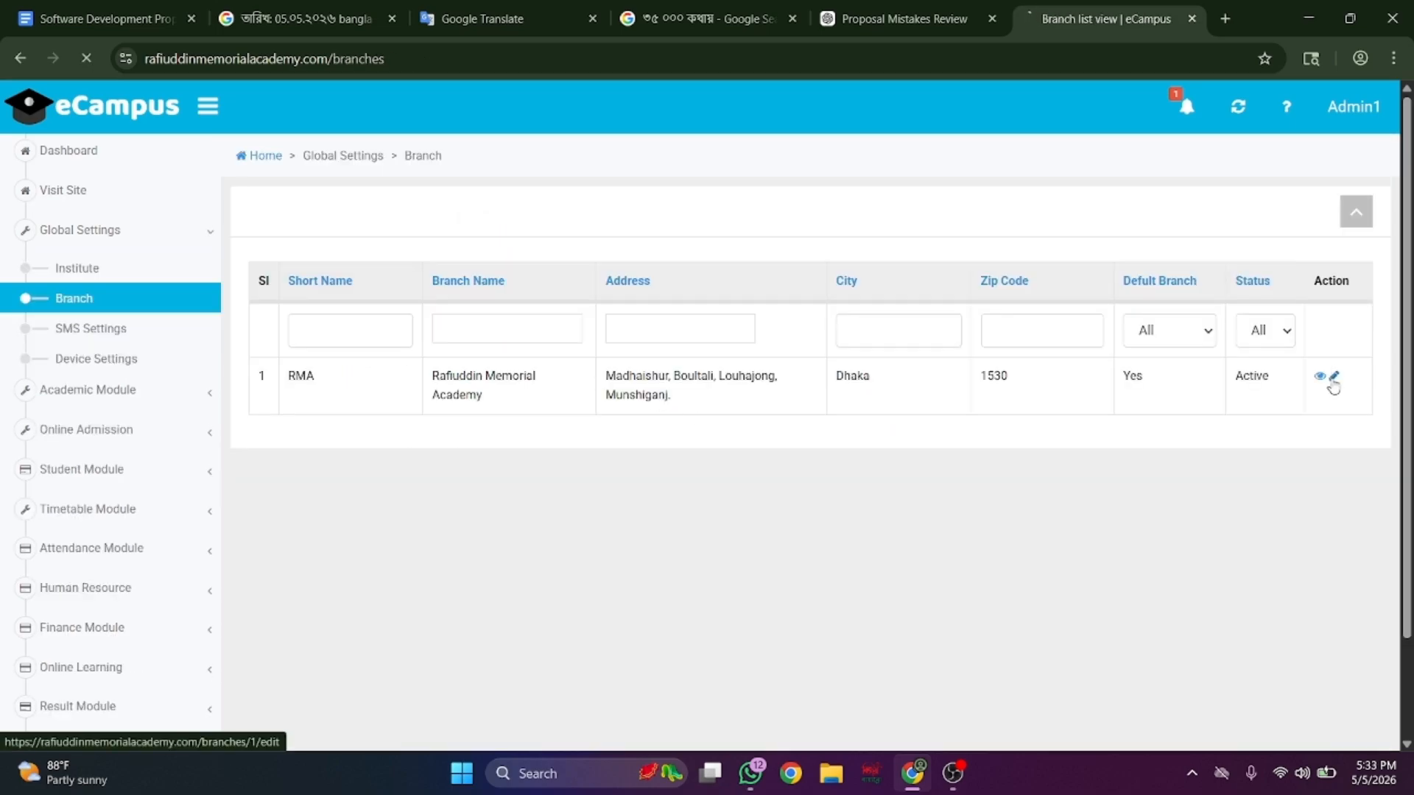
pyautogui.scroll(-3, 957, 340)
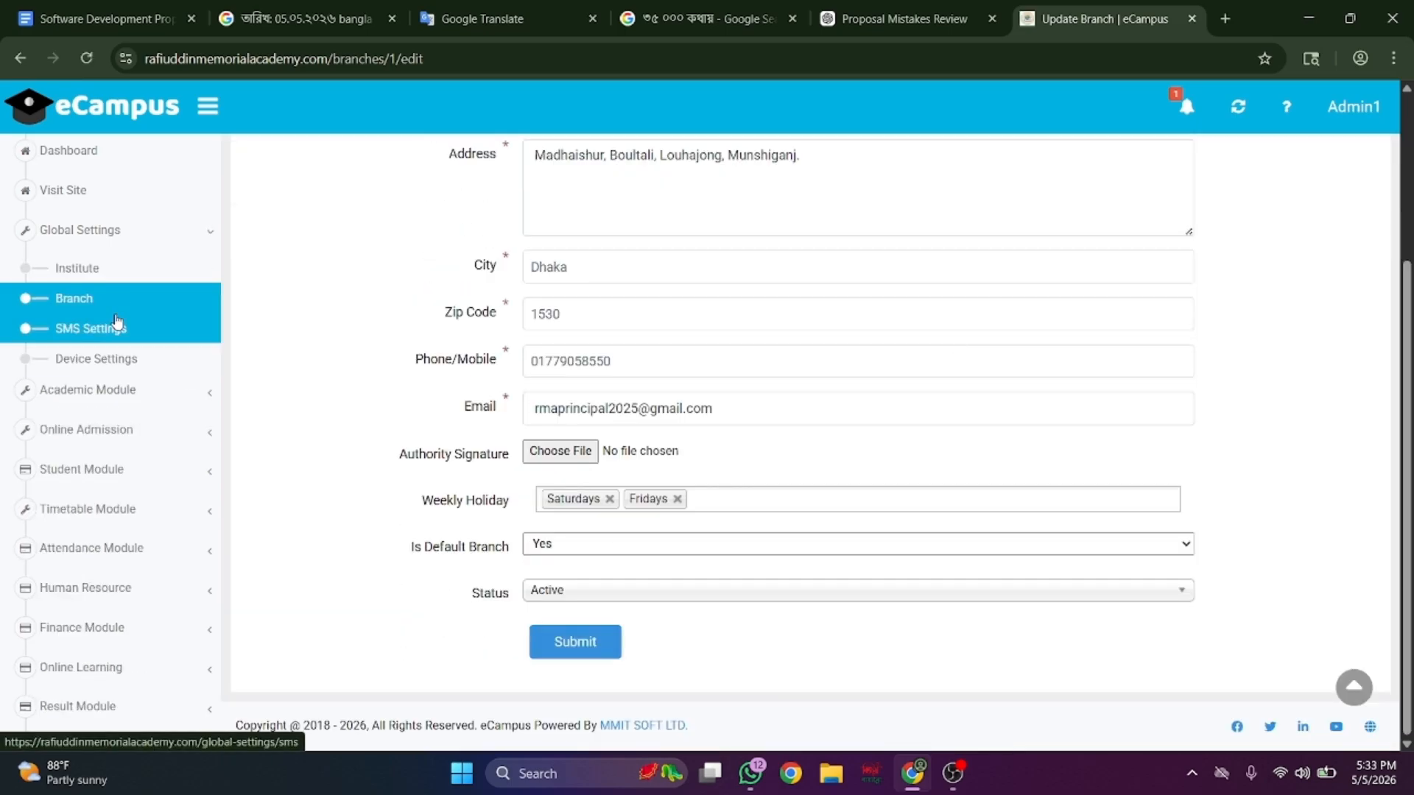
pyautogui.click(116, 324)
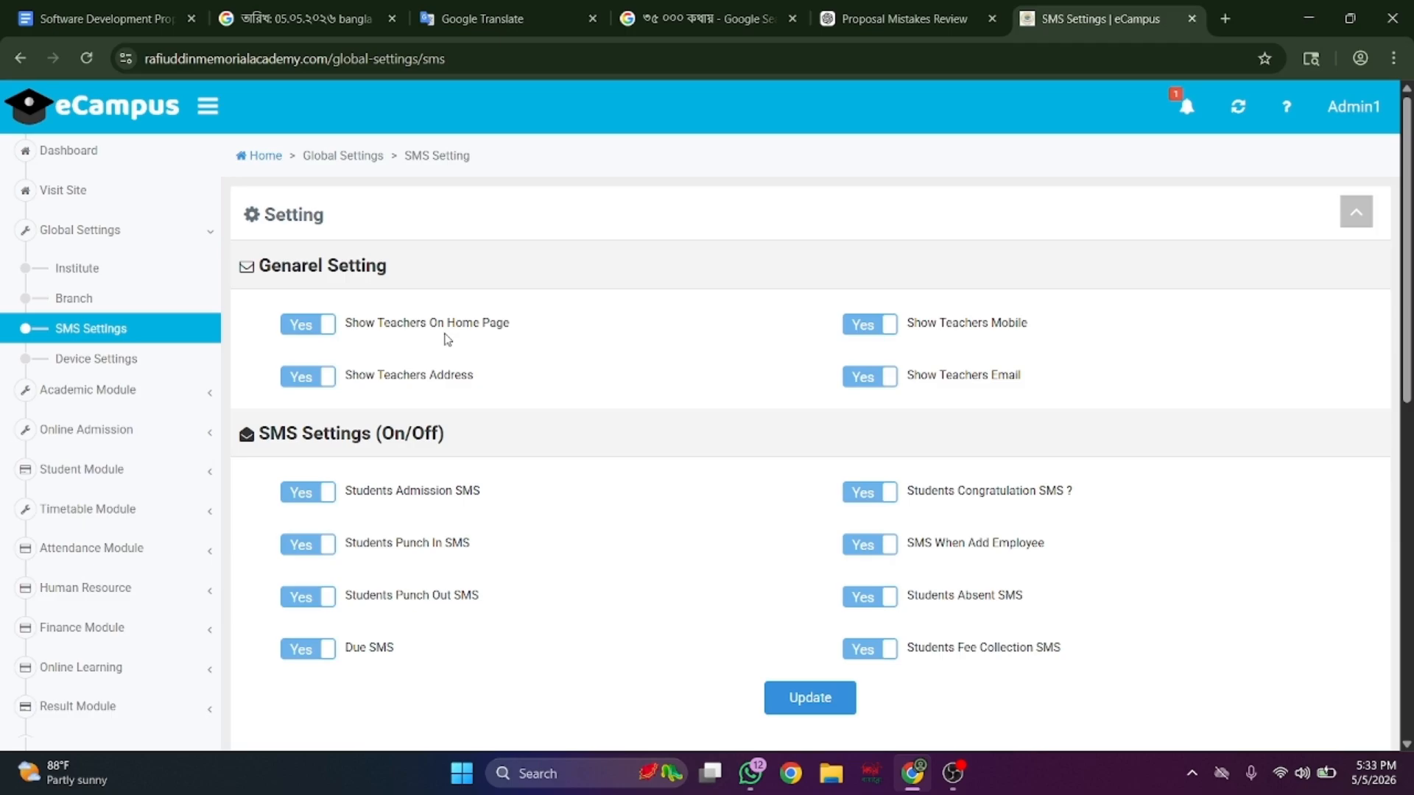
# - Scroll through the SMS on/off settings and message templates
pyautogui.scroll(-2, 446, 338)
pyautogui.scroll(1, 447, 339)
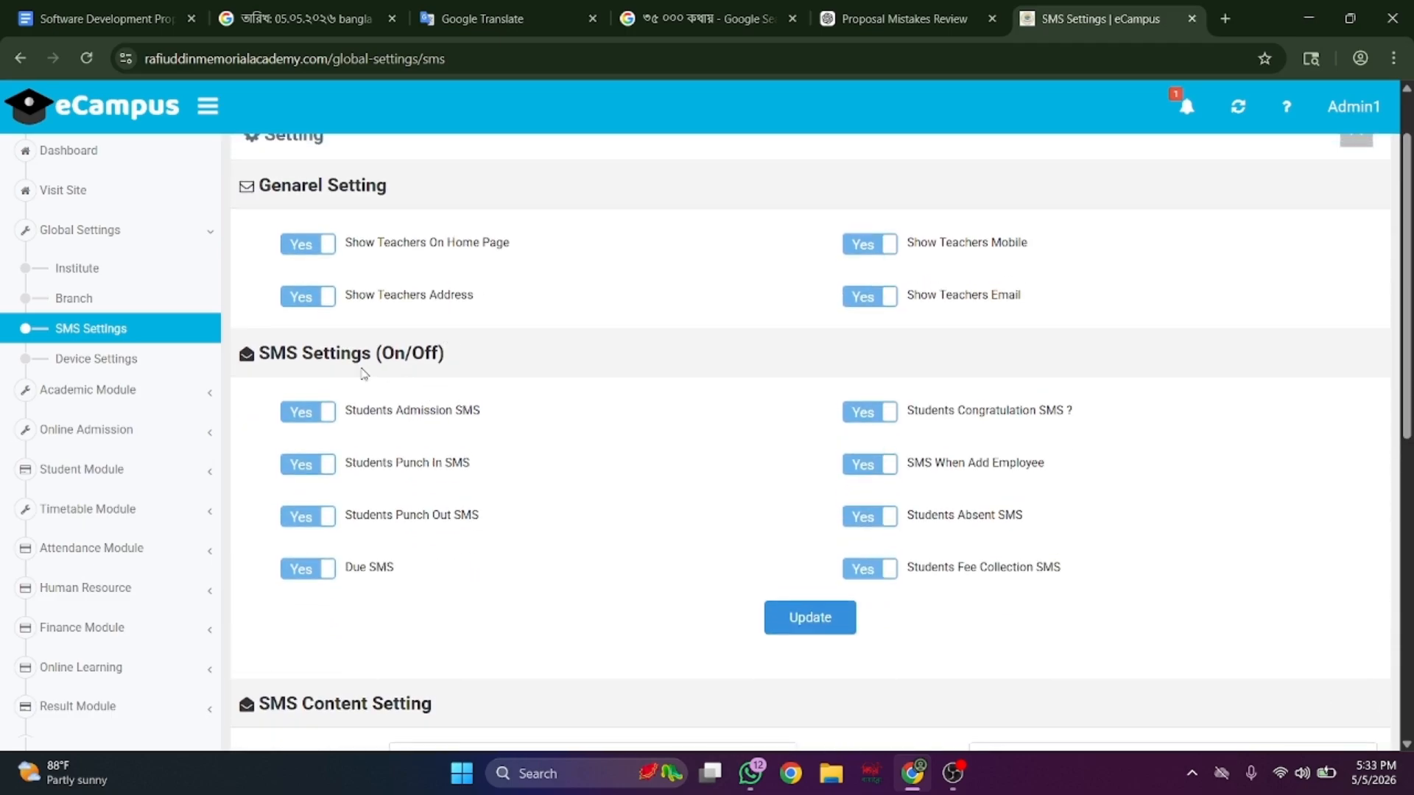
pyautogui.scroll(-5, 386, 382)
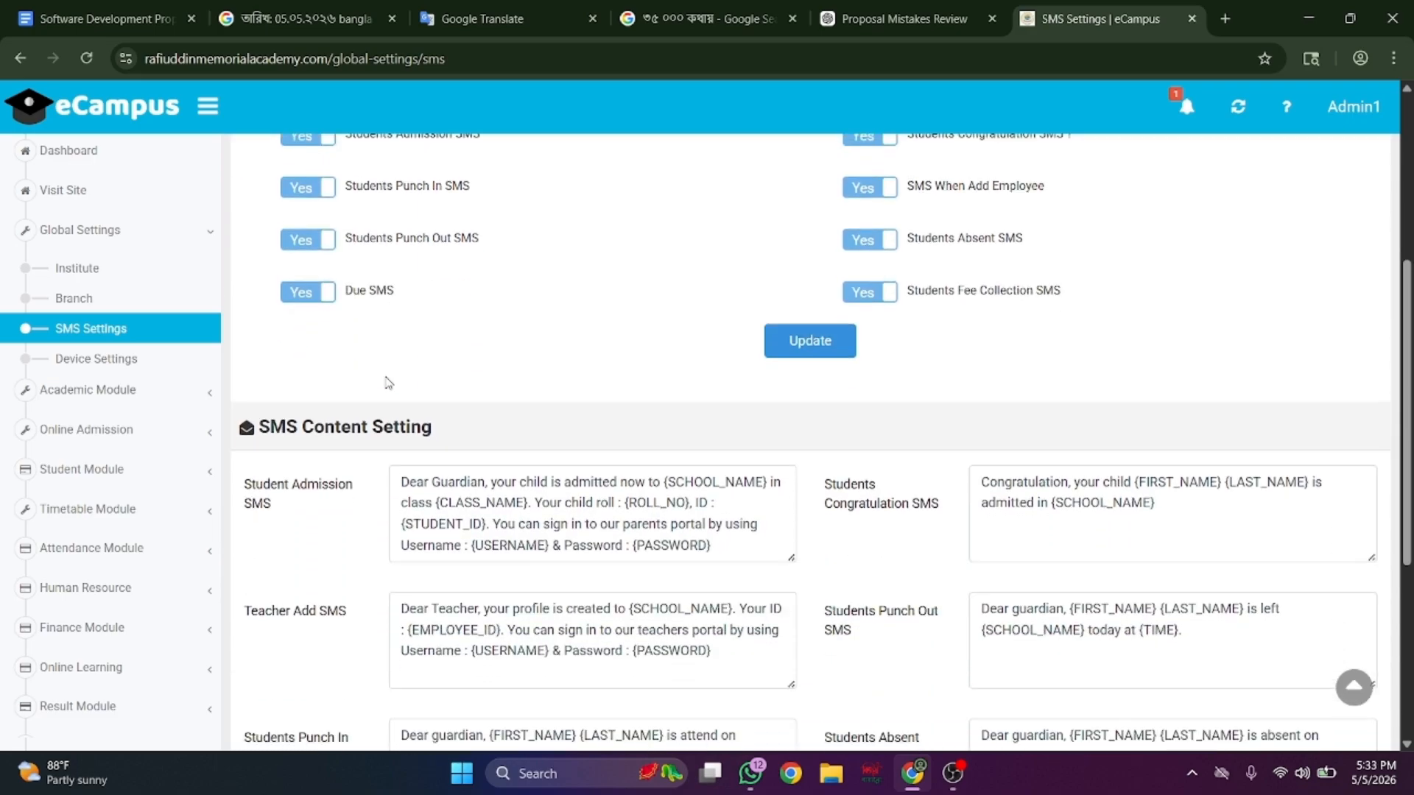
pyautogui.scroll(-2, 386, 382)
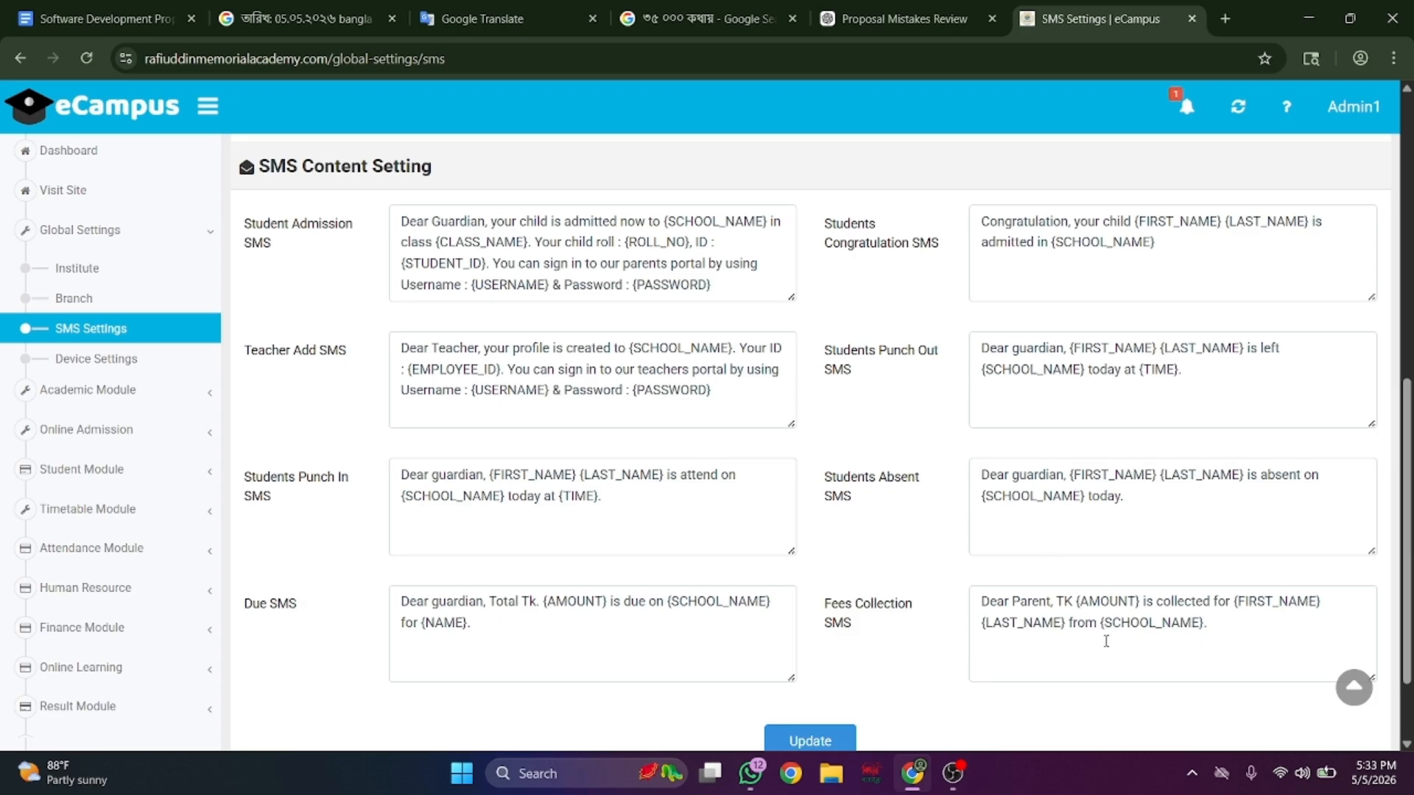
# - Open the Device Setting page listing the tipsoi and realtime devices
pyautogui.click(177, 356)
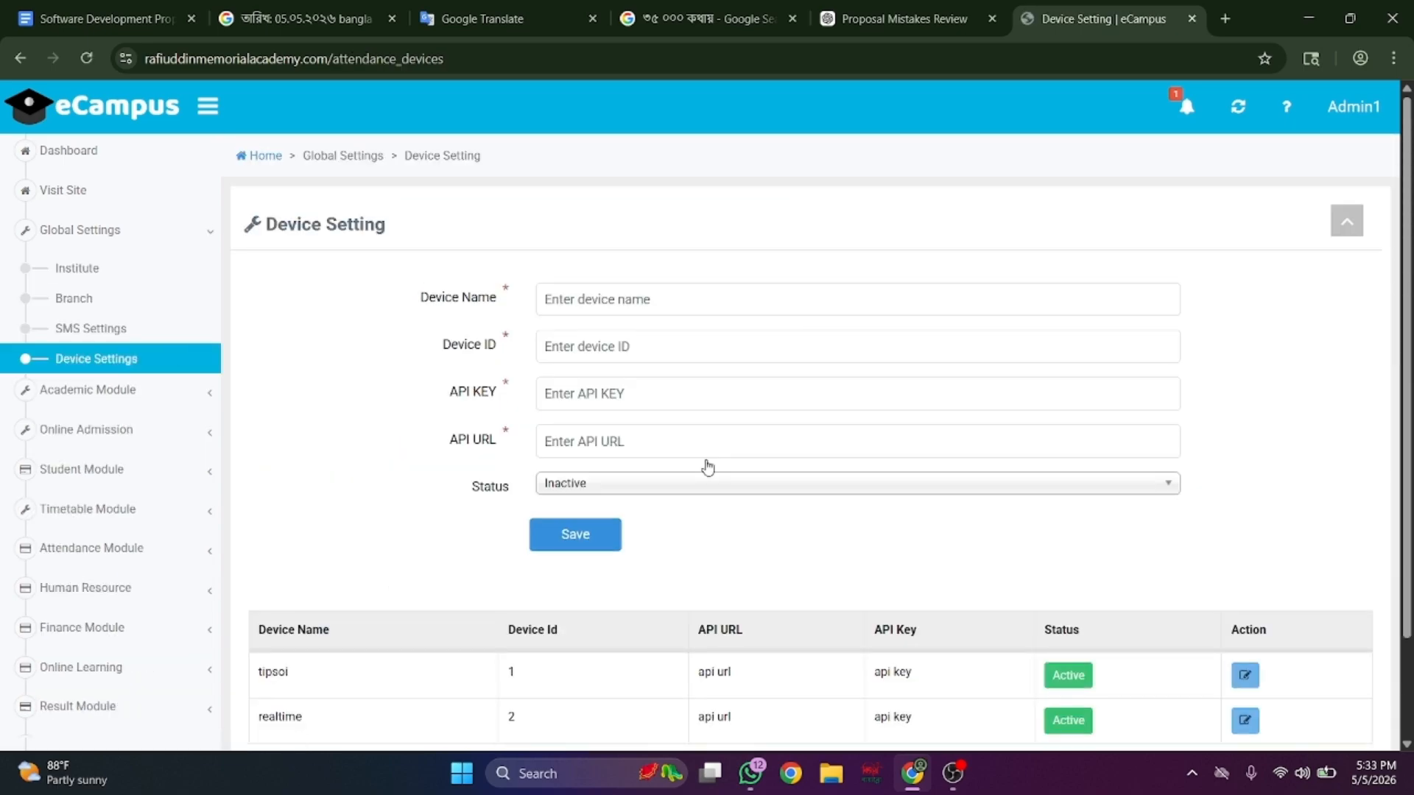
pyautogui.scroll(-2, 753, 400)
pyautogui.scroll(2, 752, 400)
pyautogui.click(193, 396)
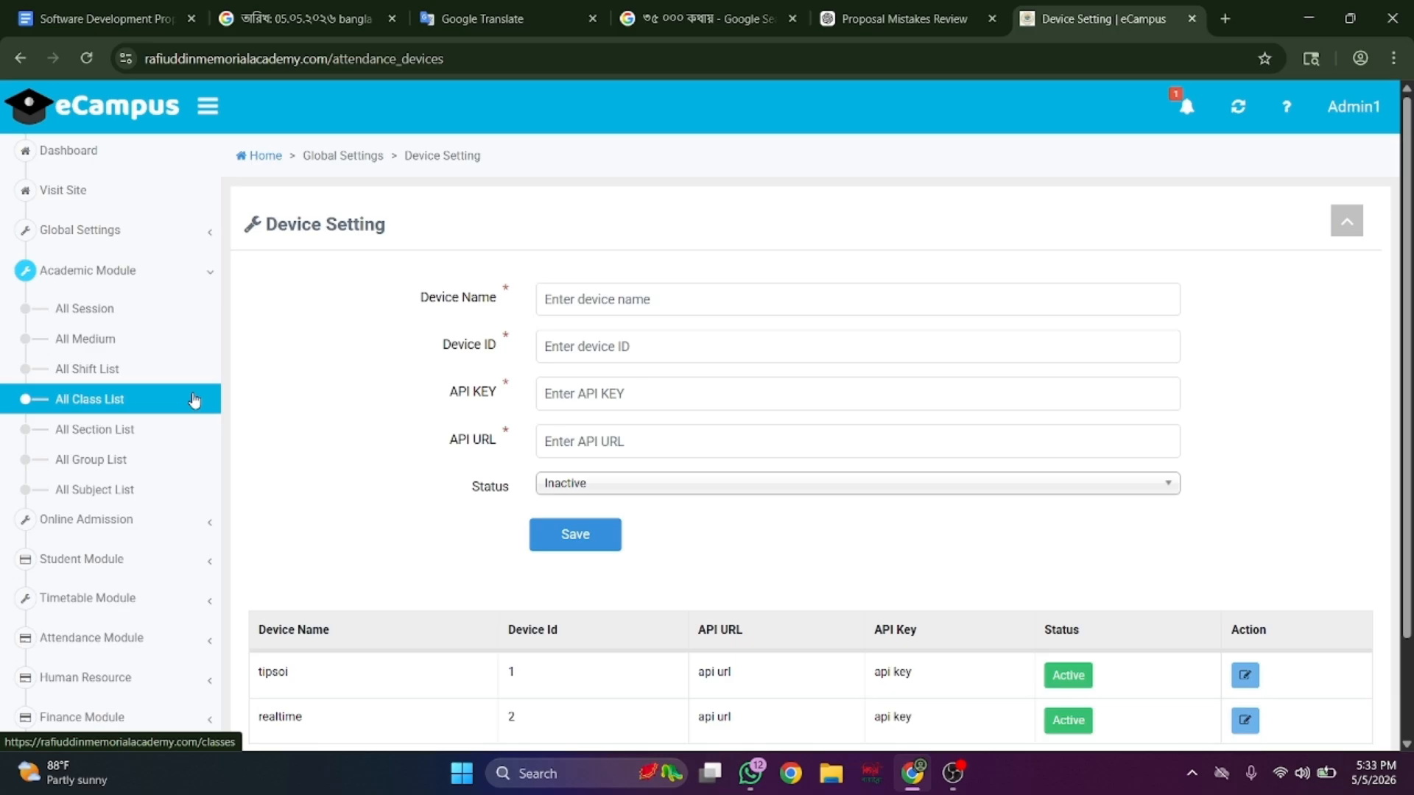
# - Open the academic session, medium, shift and class lists in turn
pyautogui.click(137, 317)
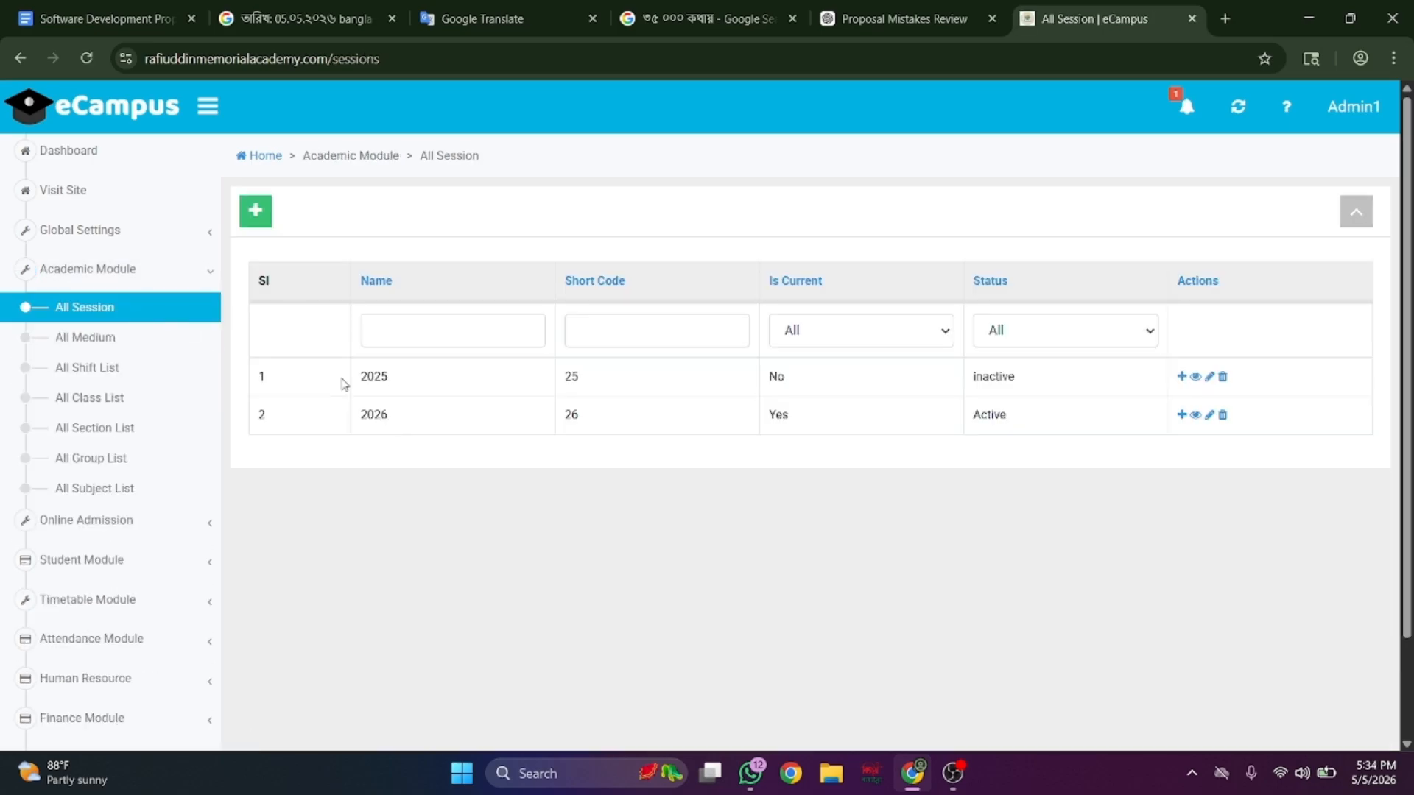
pyautogui.click(137, 347)
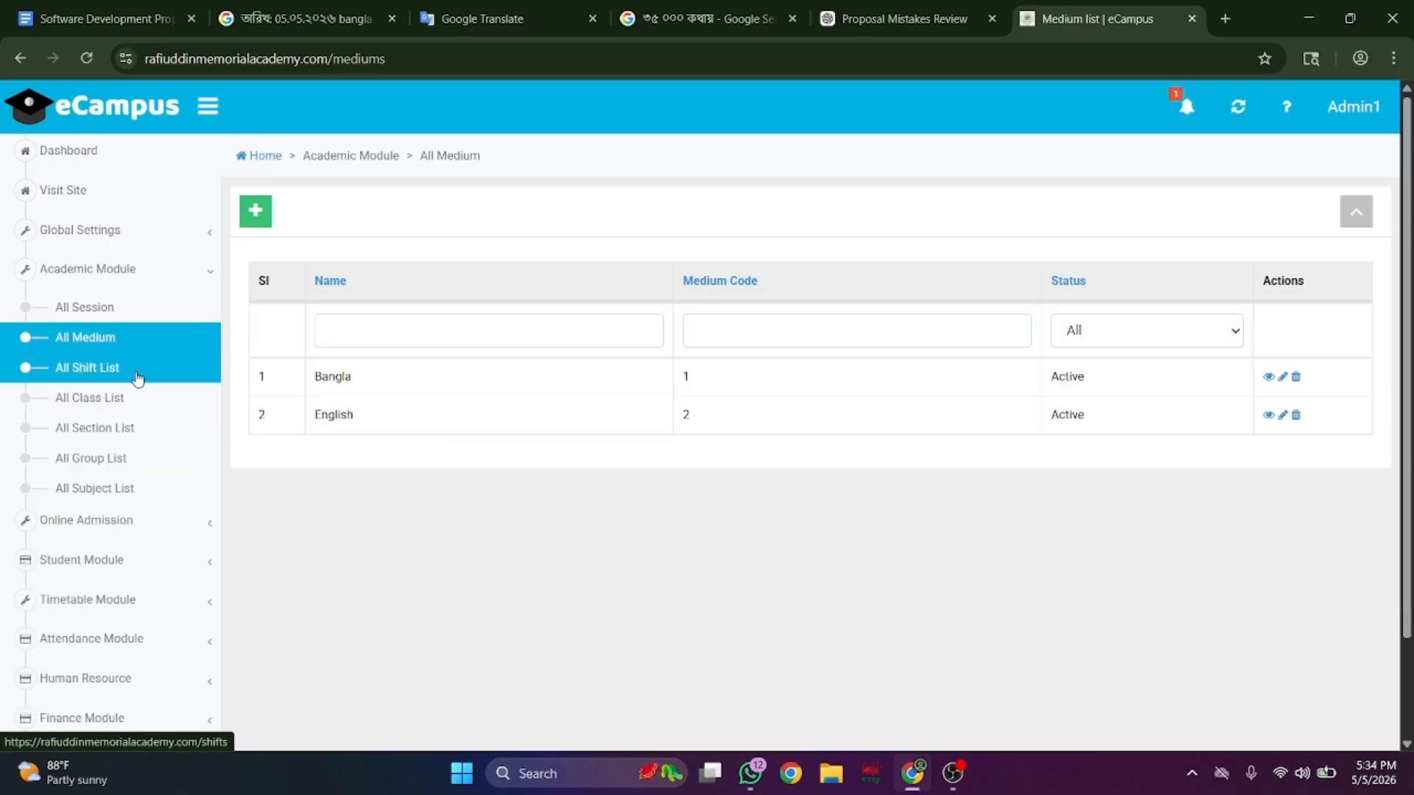
pyautogui.click(137, 374)
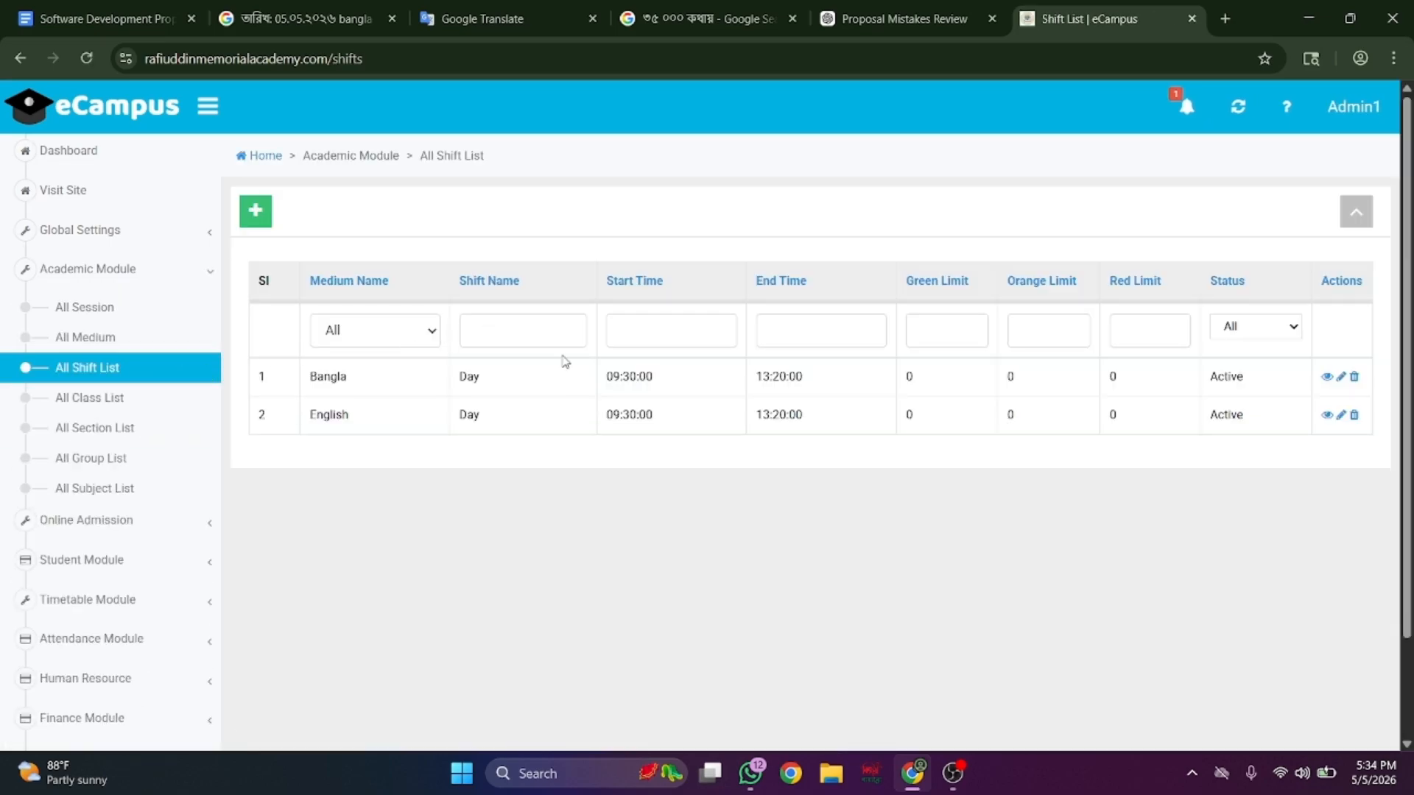
pyautogui.click(165, 400)
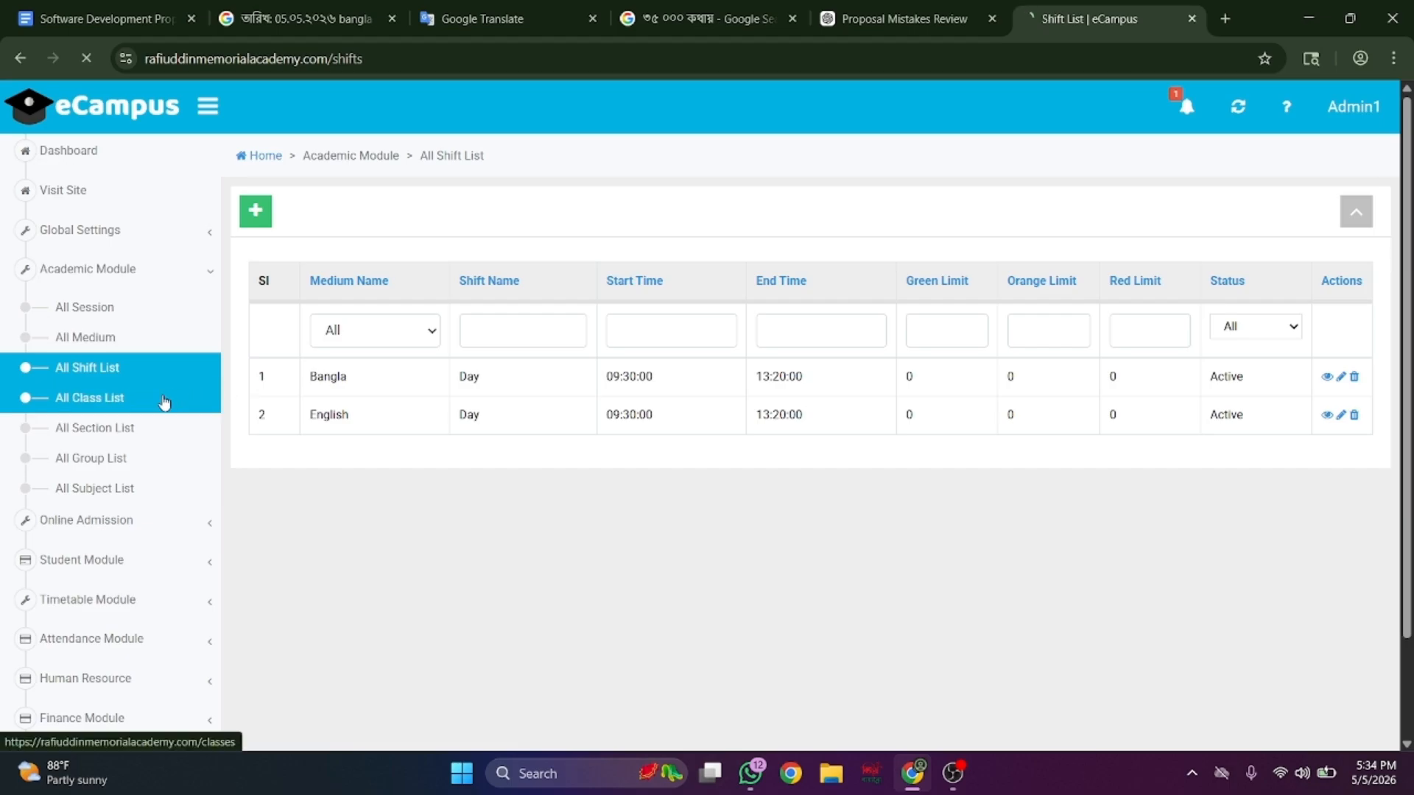
pyautogui.scroll(-2, 516, 438)
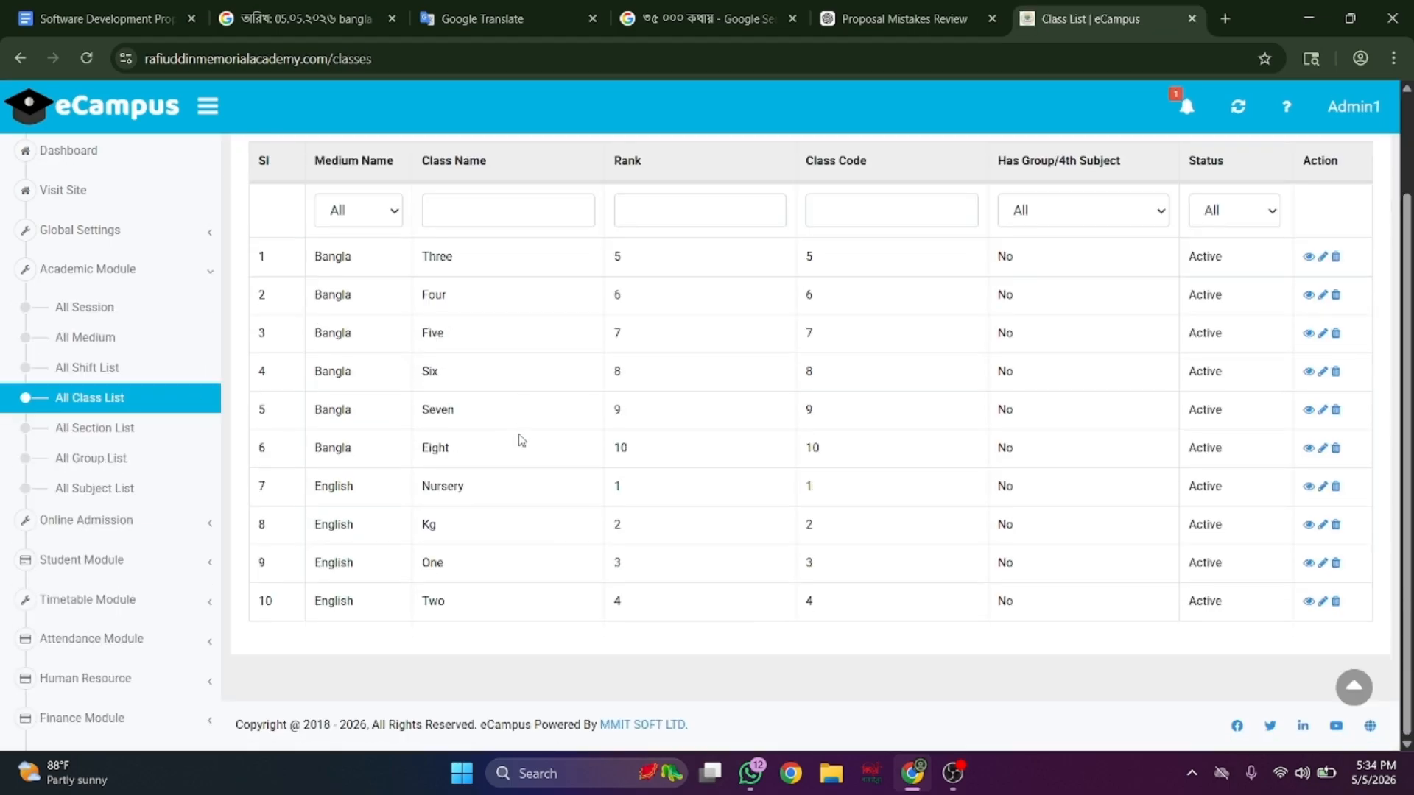
# - View the section and group lists, then scroll through the subject list
pyautogui.click(125, 430)
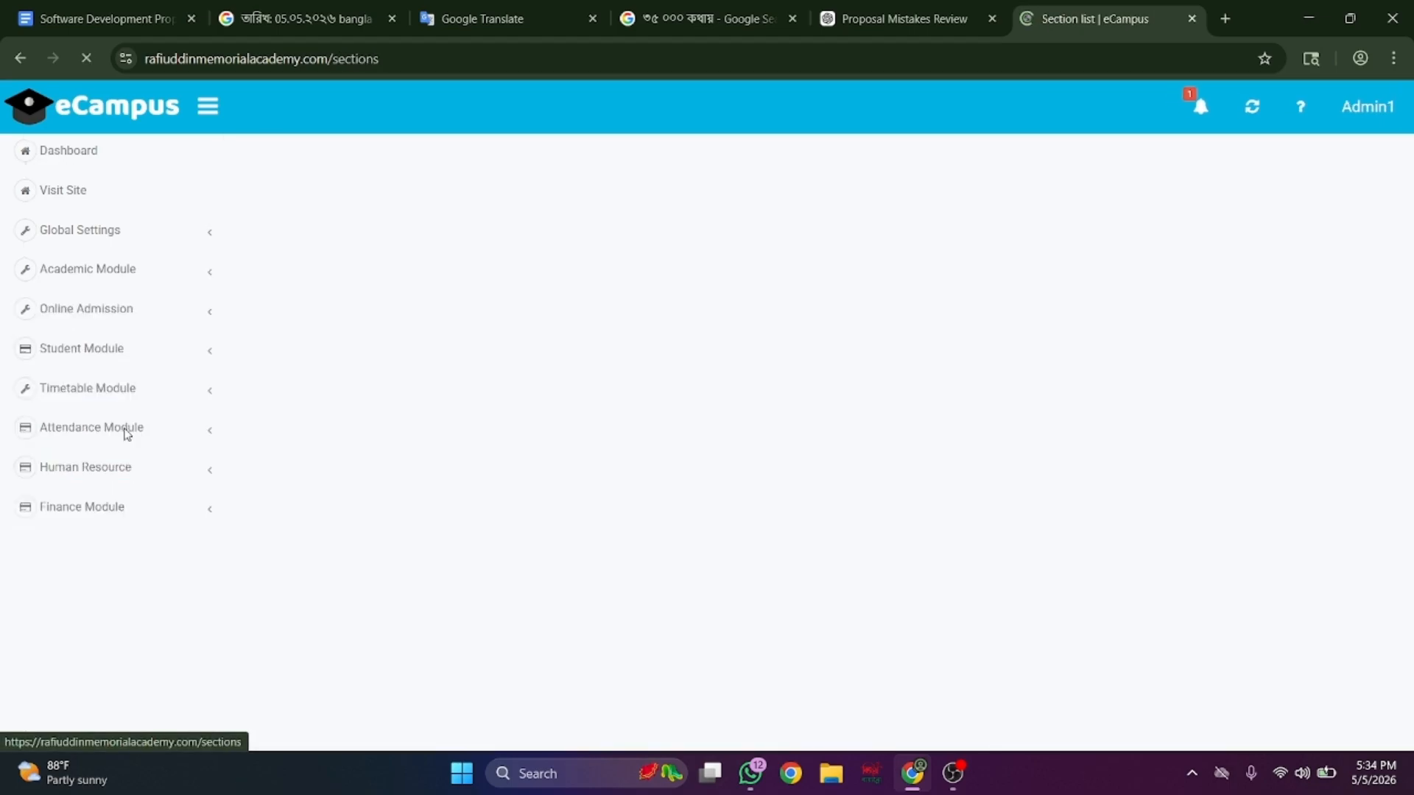
pyautogui.scroll(-2, 433, 451)
pyautogui.scroll(1, 434, 452)
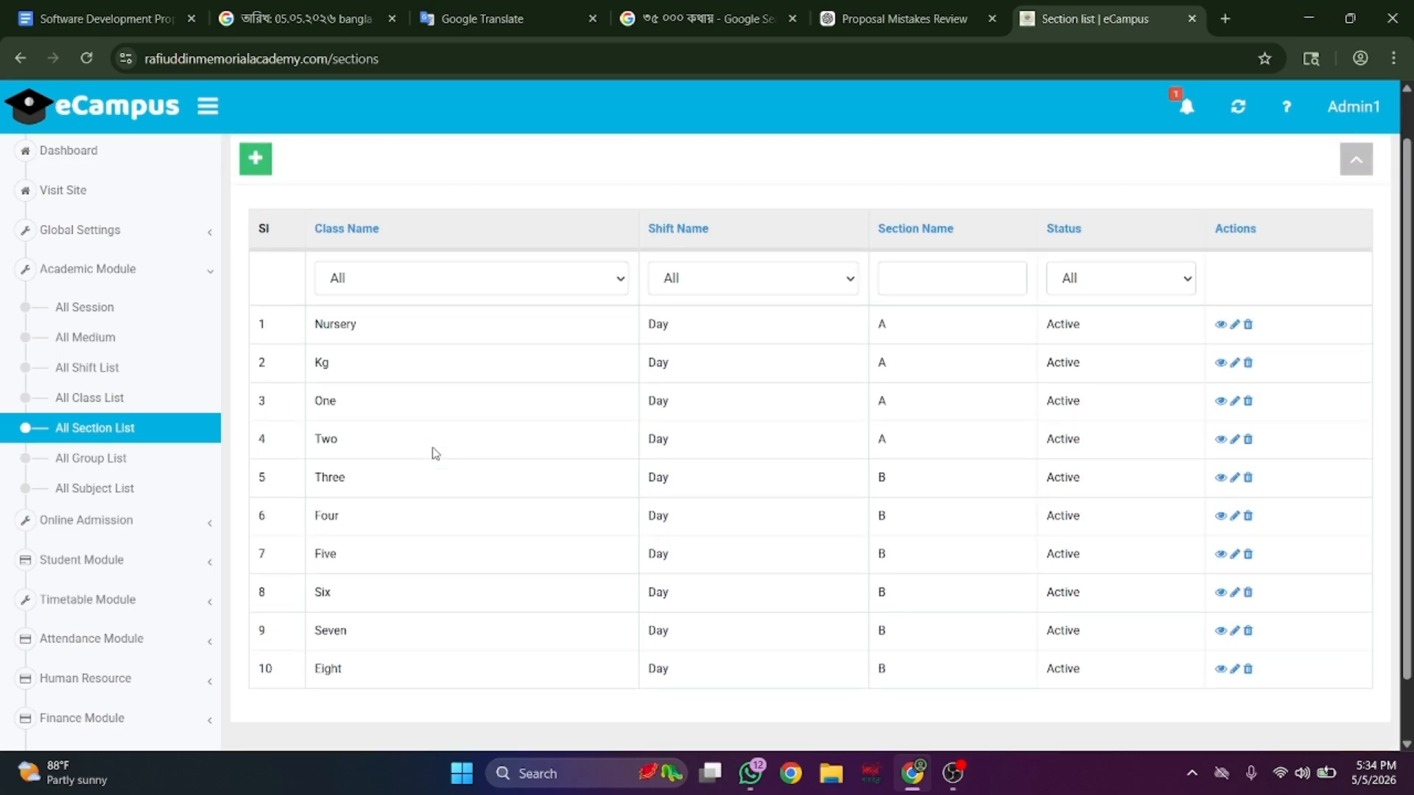
pyautogui.click(162, 457)
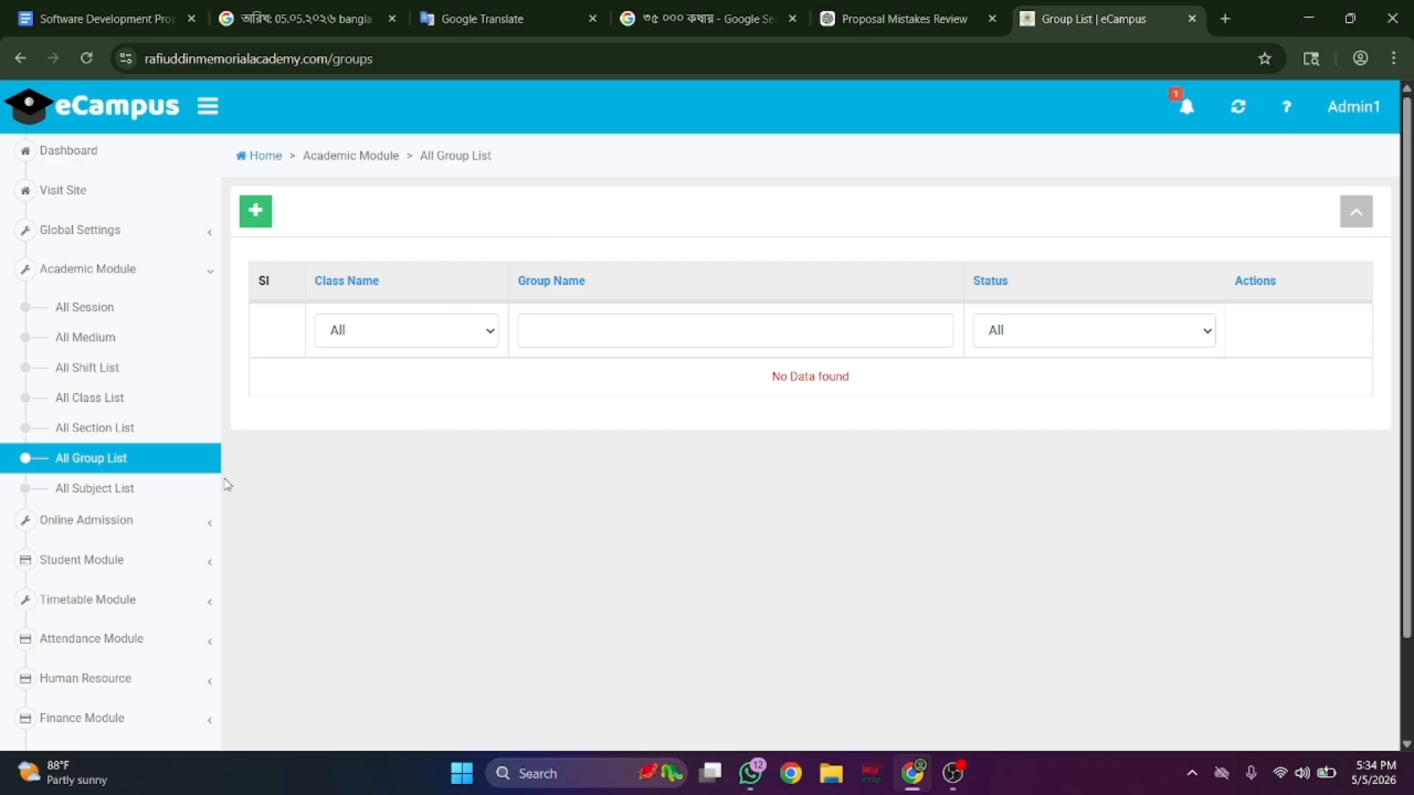
pyautogui.click(189, 491)
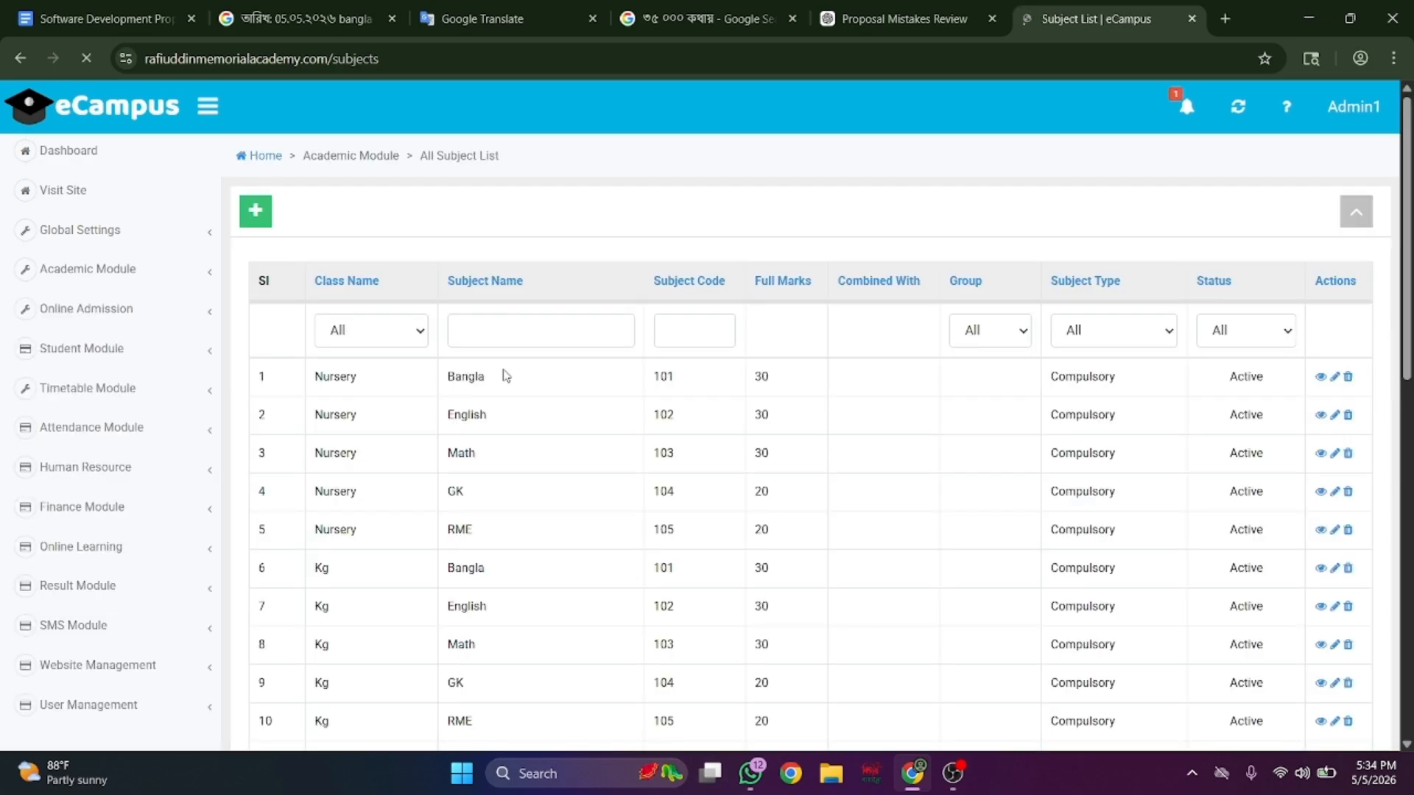
pyautogui.scroll(-3, 505, 374)
pyautogui.scroll(-3, 505, 374)
pyautogui.scroll(-3, 184, 434)
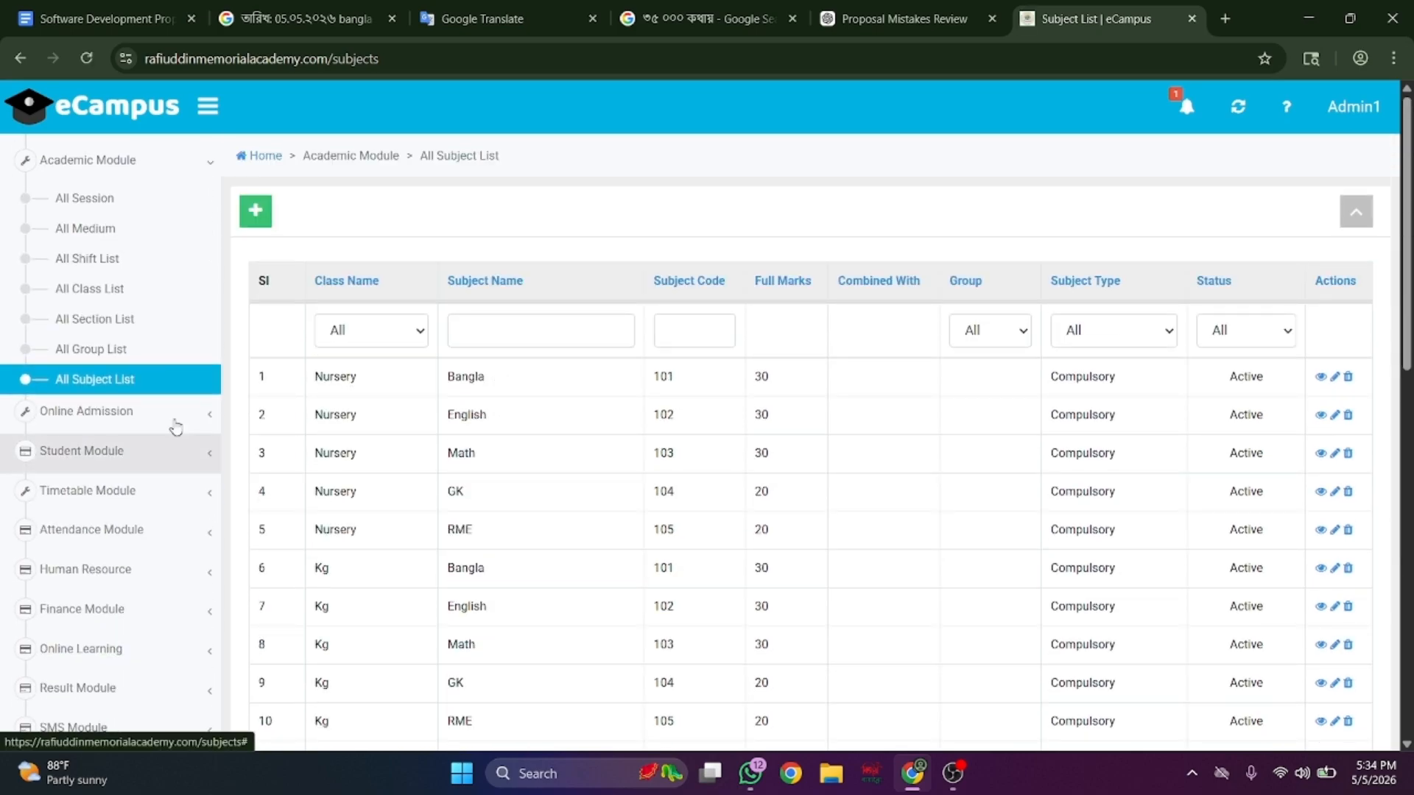
# - Open the Admission Regulation form, then the Open Admission page
pyautogui.click(175, 429)
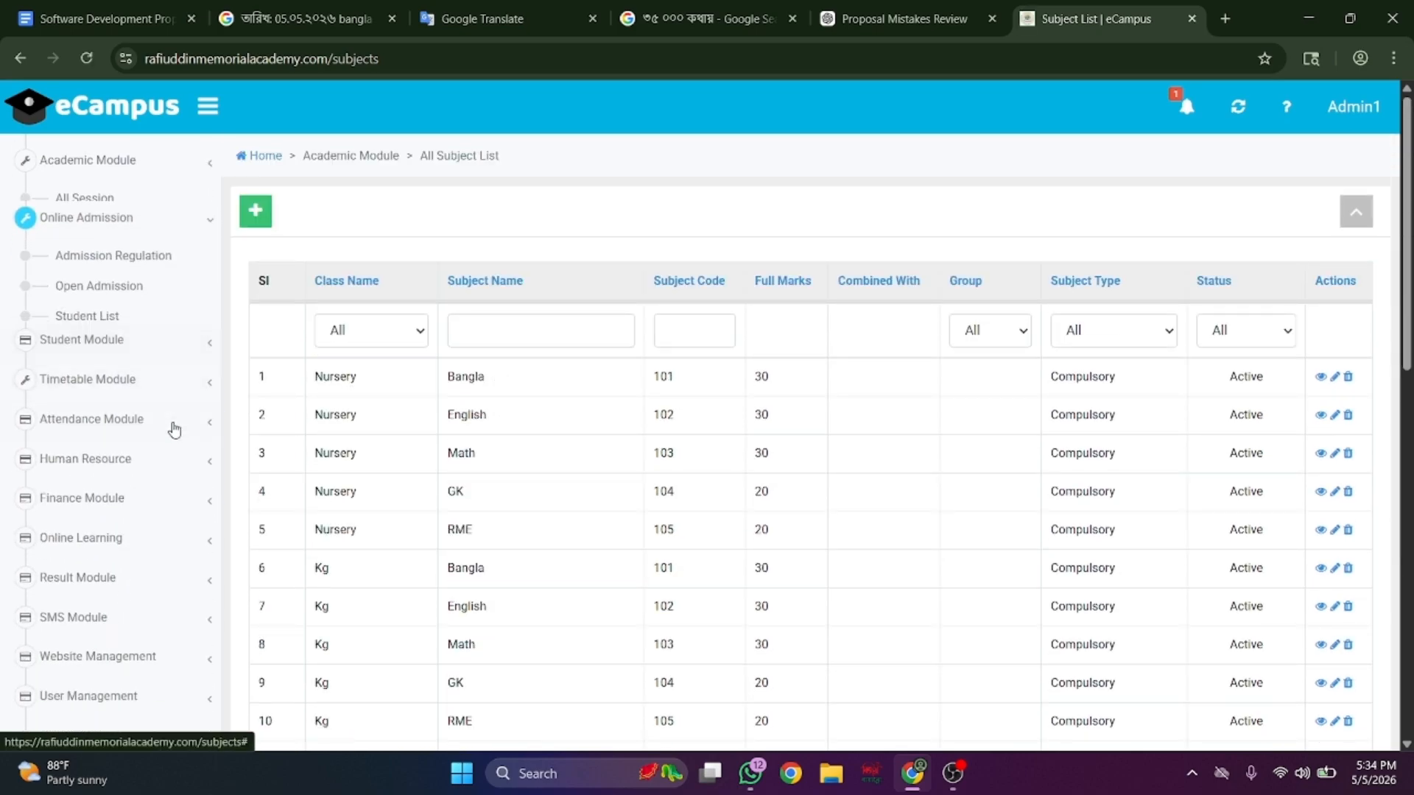
pyautogui.click(161, 254)
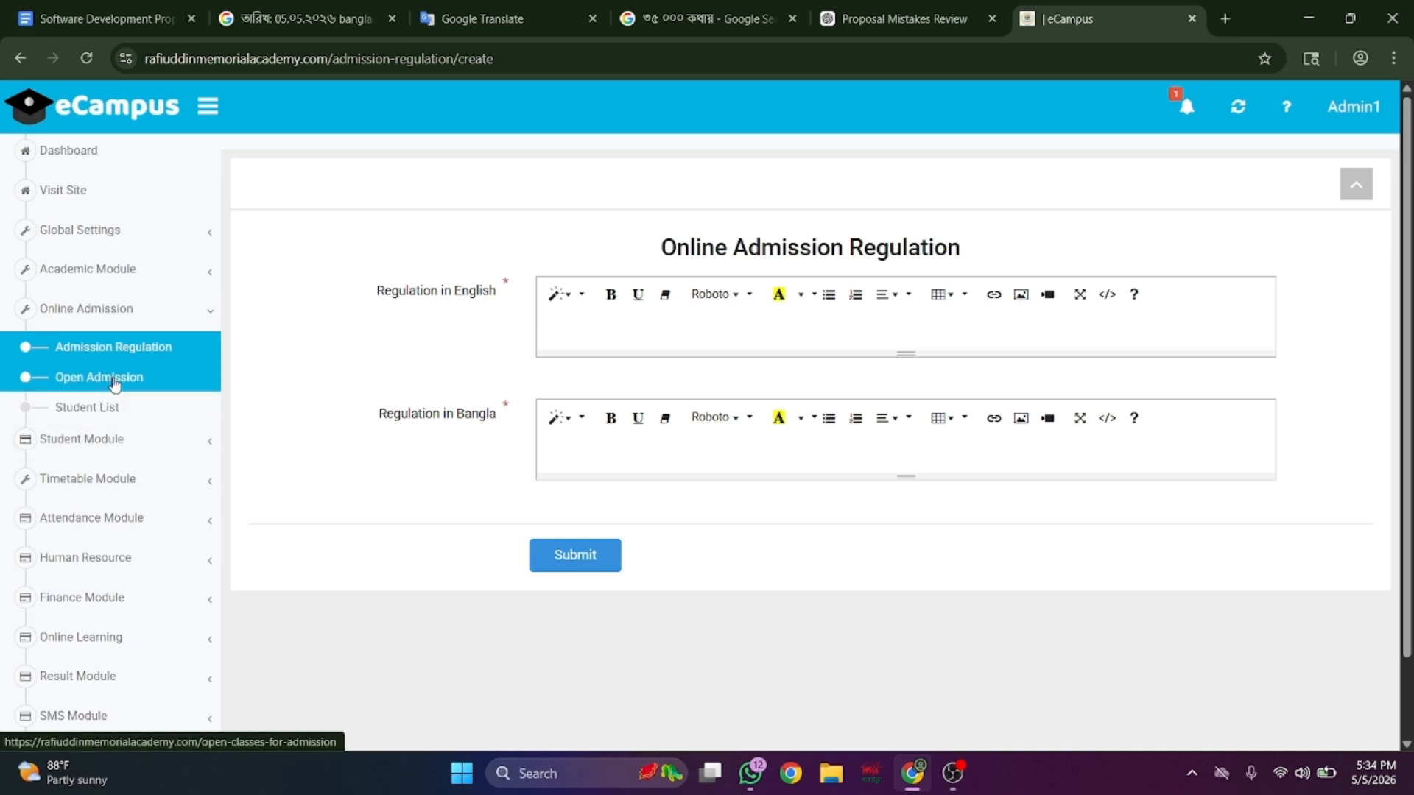
pyautogui.click(115, 382)
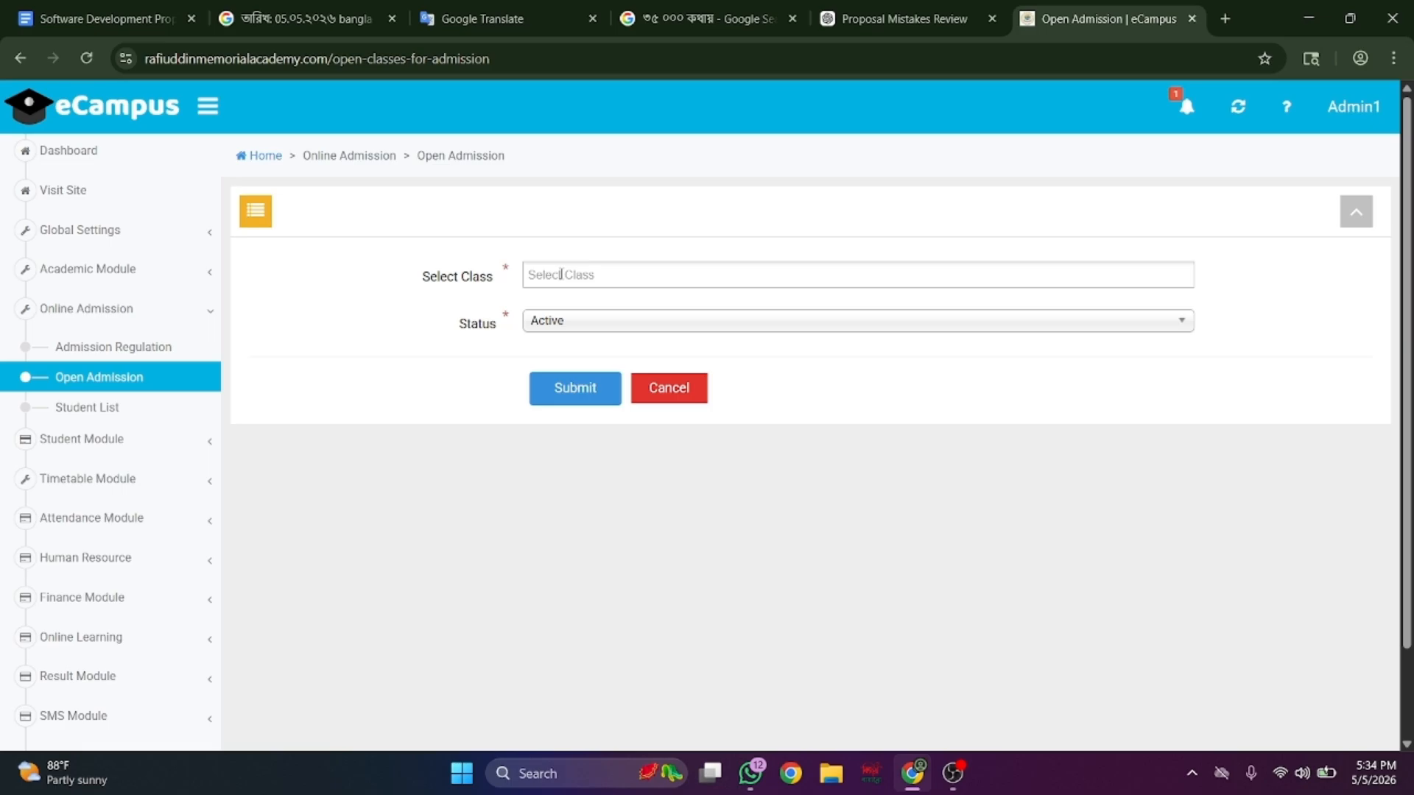
# - Select class Eight, then open the empty session 2026 admission student list
pyautogui.click(562, 272)
pyautogui.click(556, 345)
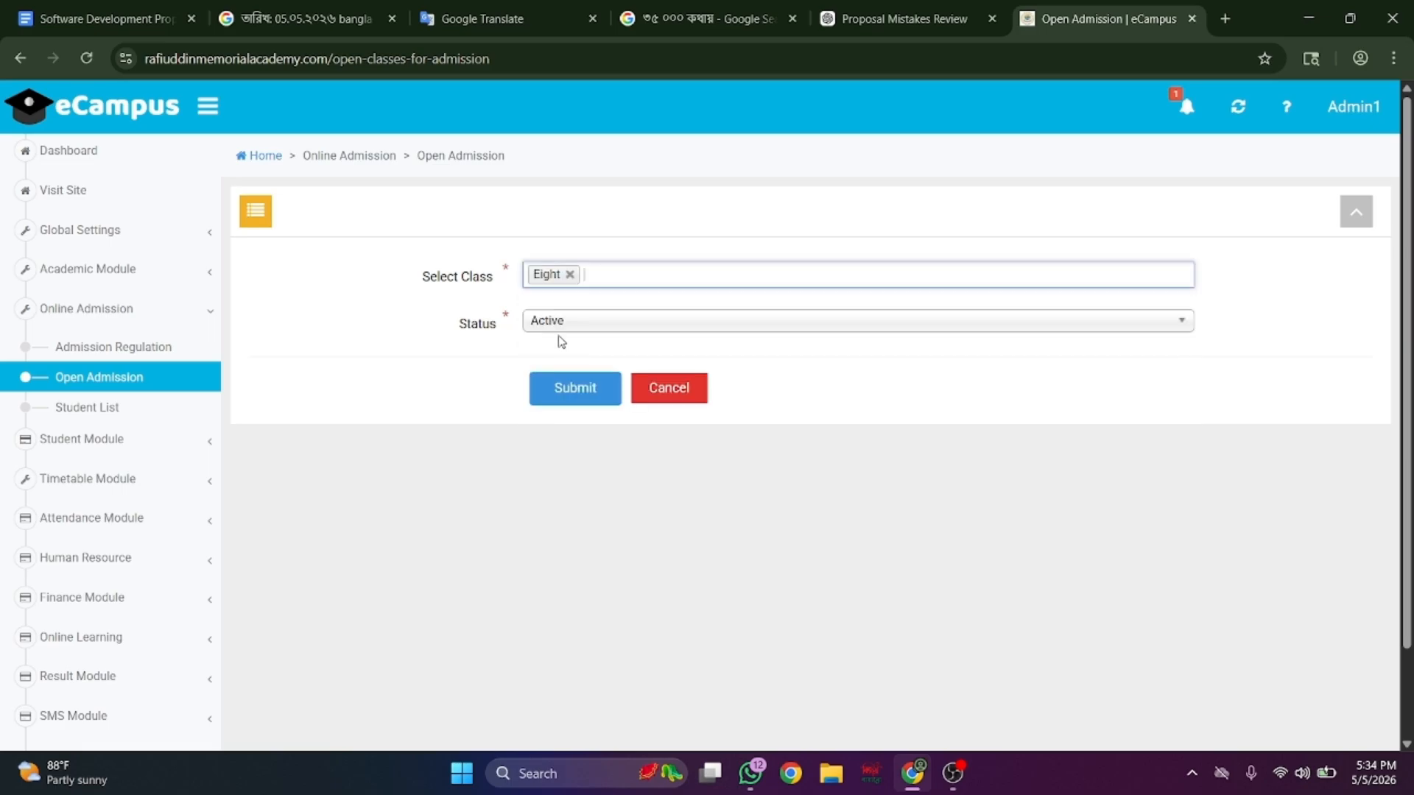
pyautogui.click(622, 268)
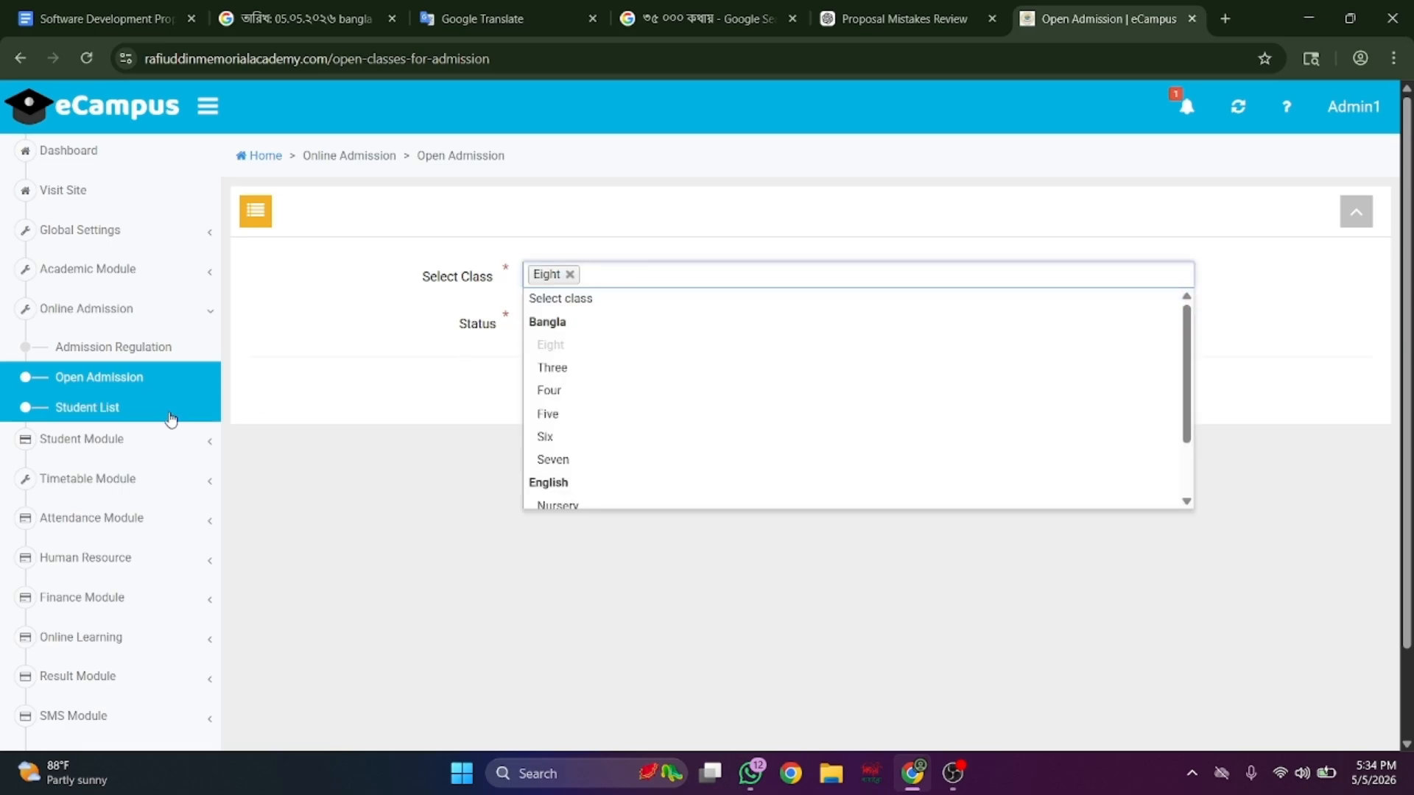
pyautogui.click(169, 412)
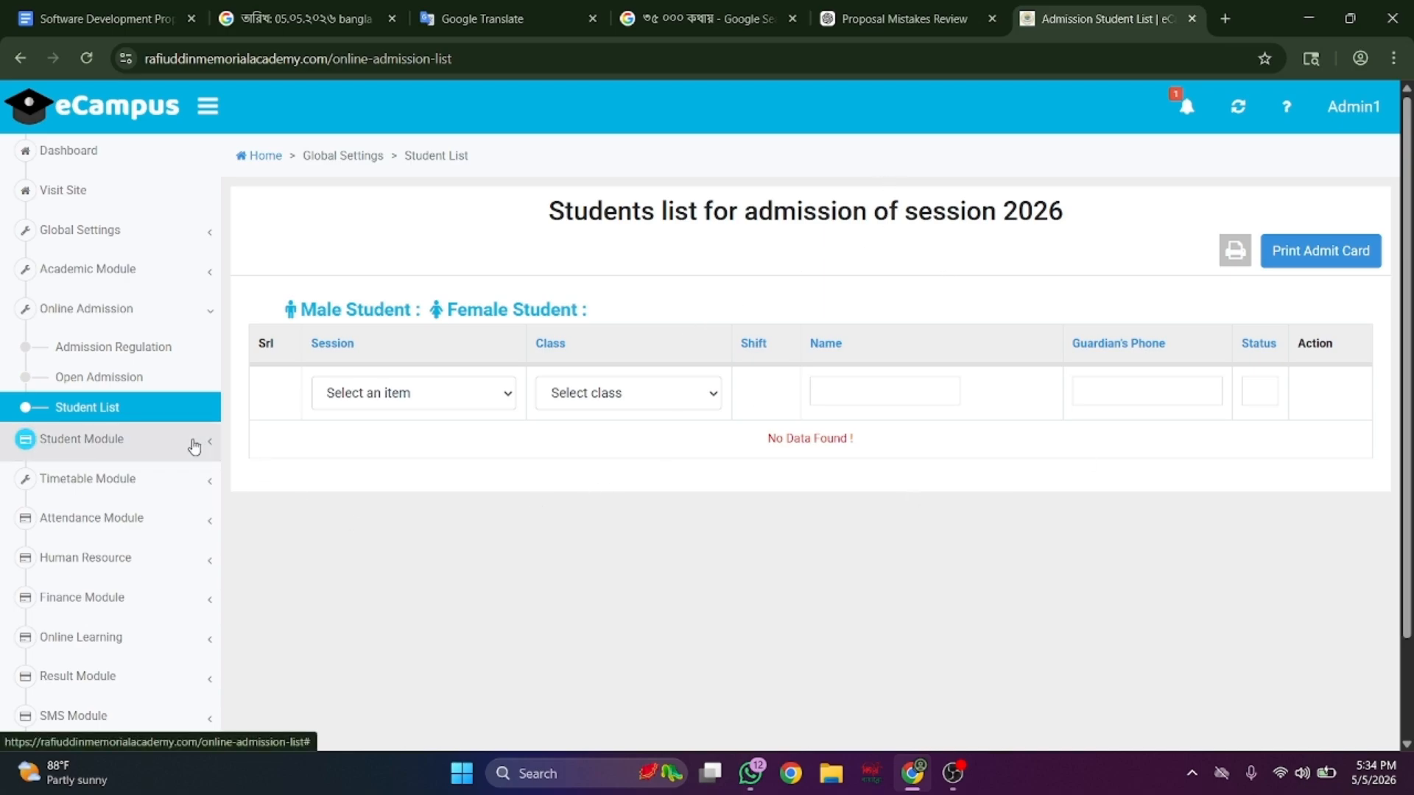
pyautogui.click(194, 442)
# - Scroll through the new Student Admission form
pyautogui.click(189, 390)
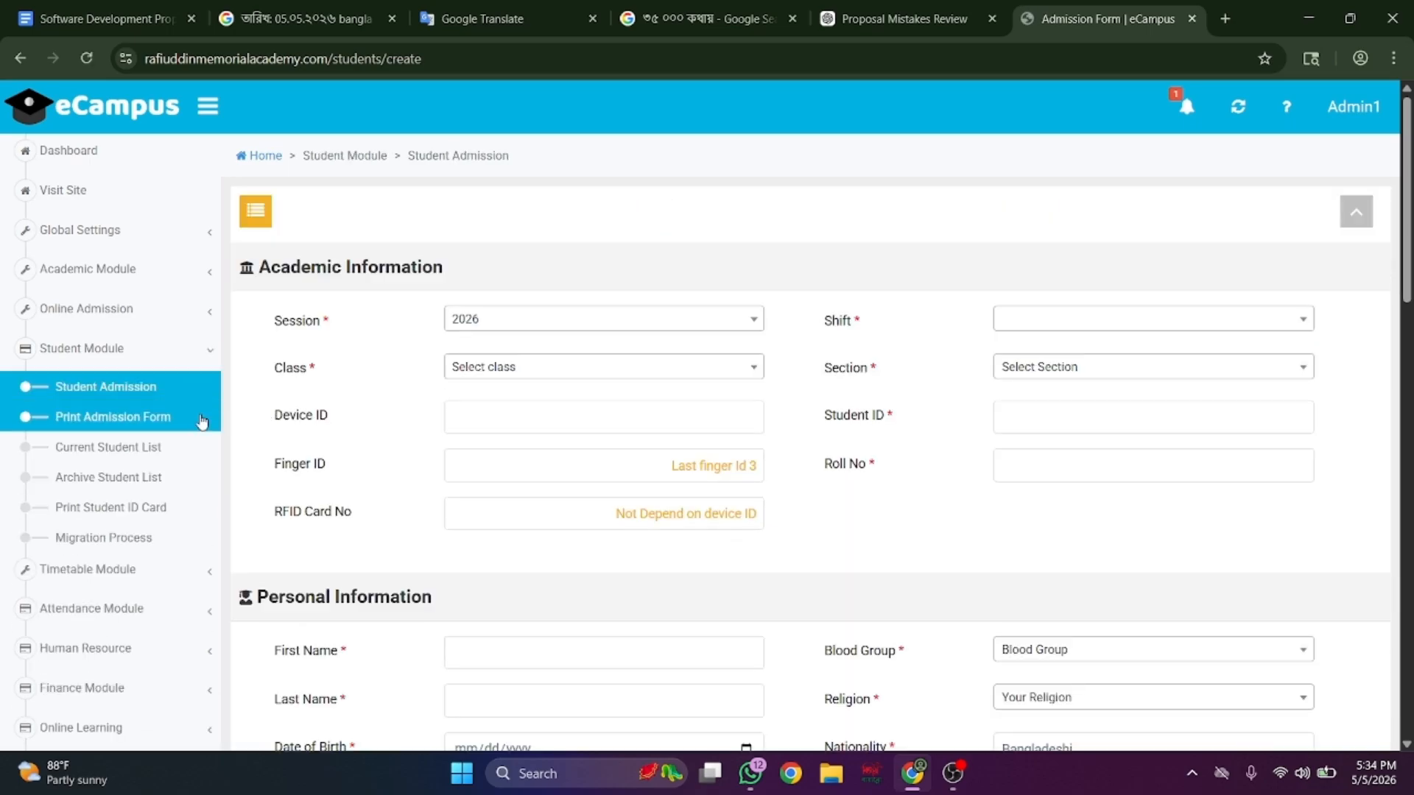
pyautogui.scroll(-7, 425, 438)
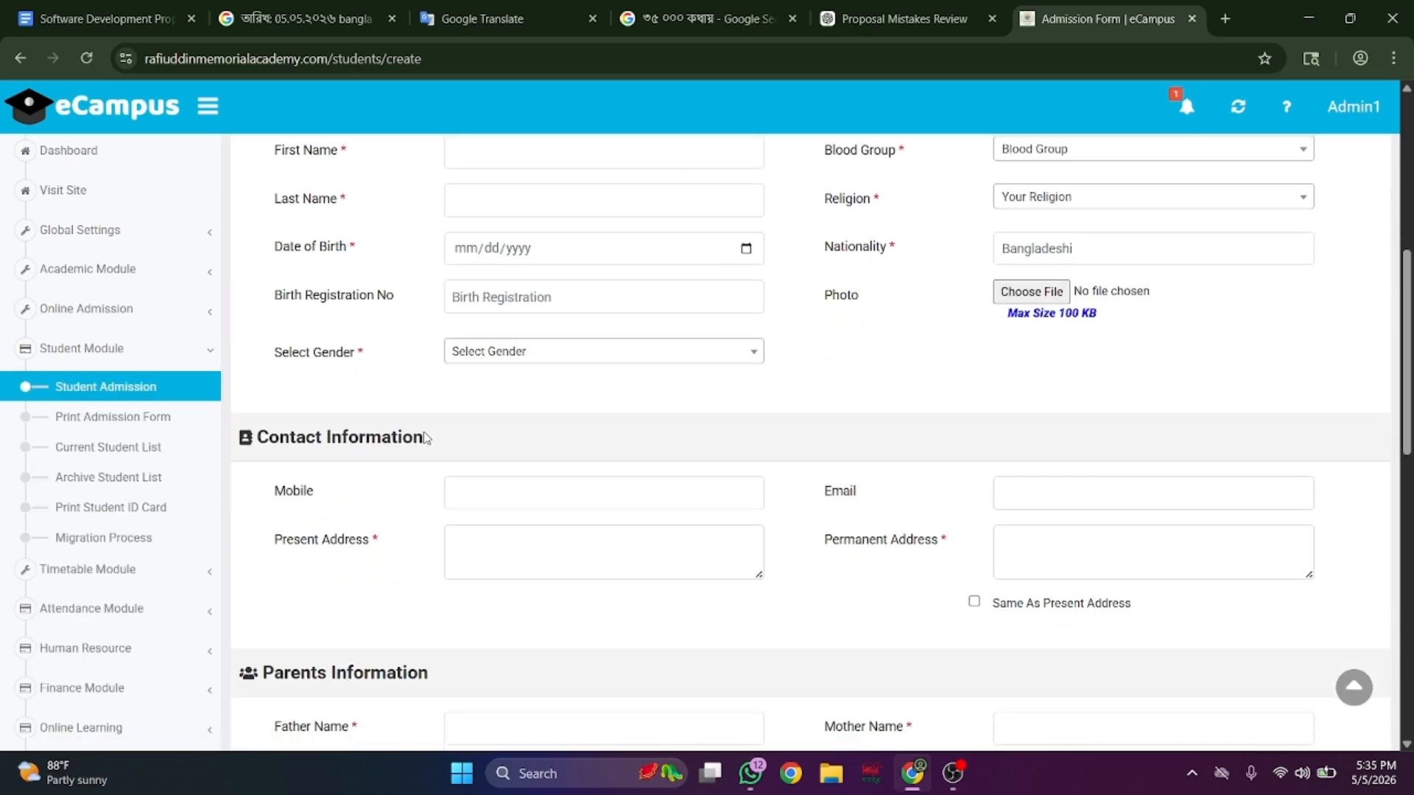
pyautogui.scroll(-12, 426, 438)
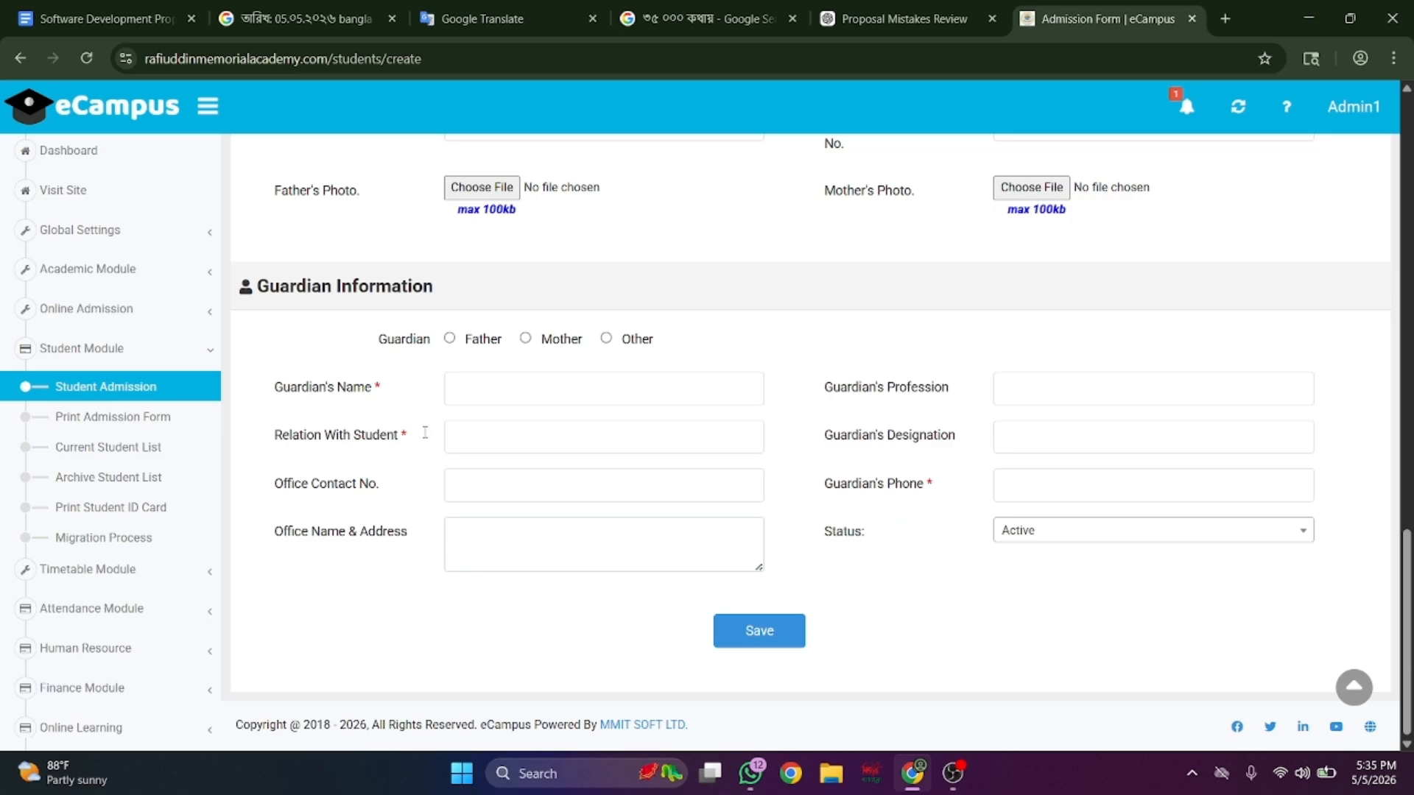
# - Bring up the printable admission form, cancel printing, and scroll through it
pyautogui.click(181, 431)
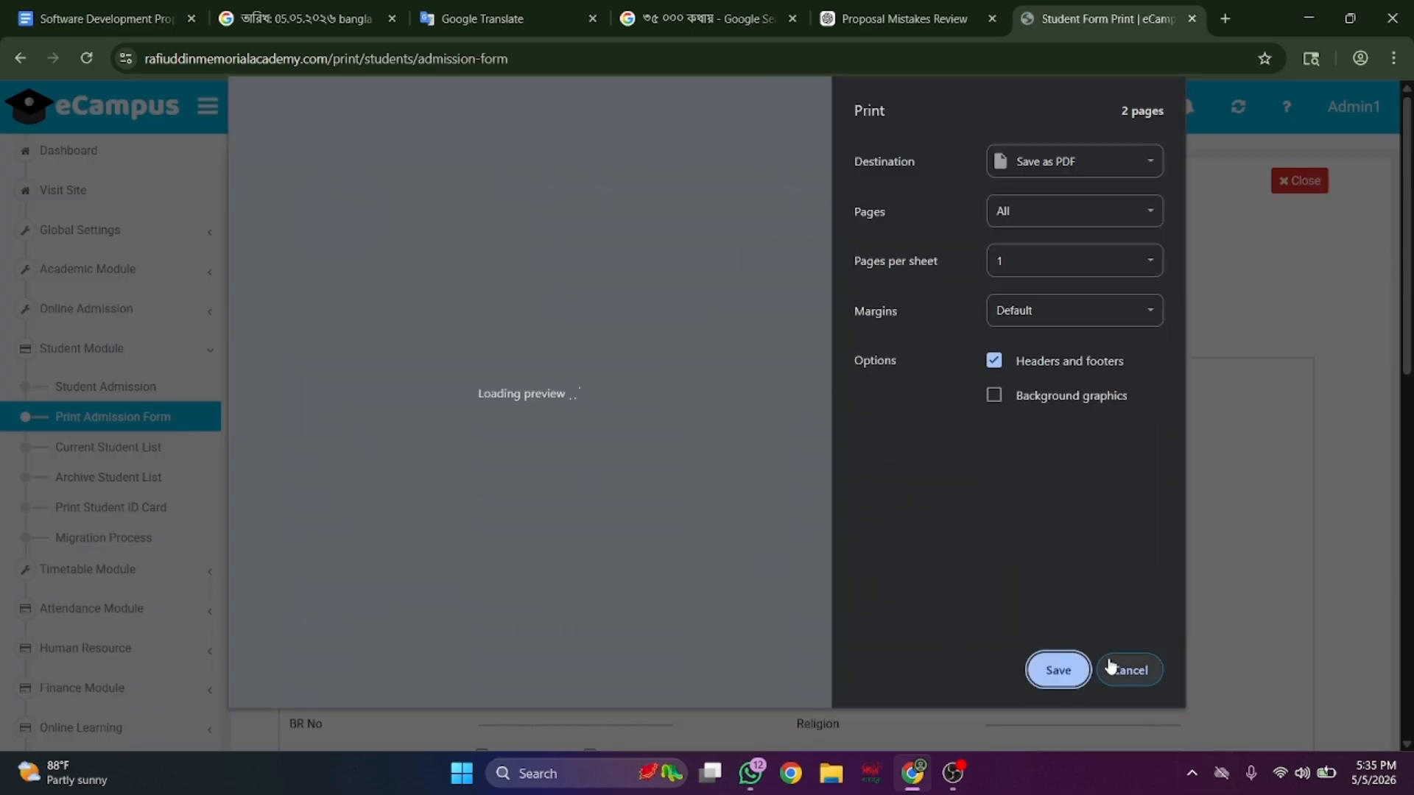
pyautogui.click(1112, 668)
pyautogui.scroll(-6, 887, 400)
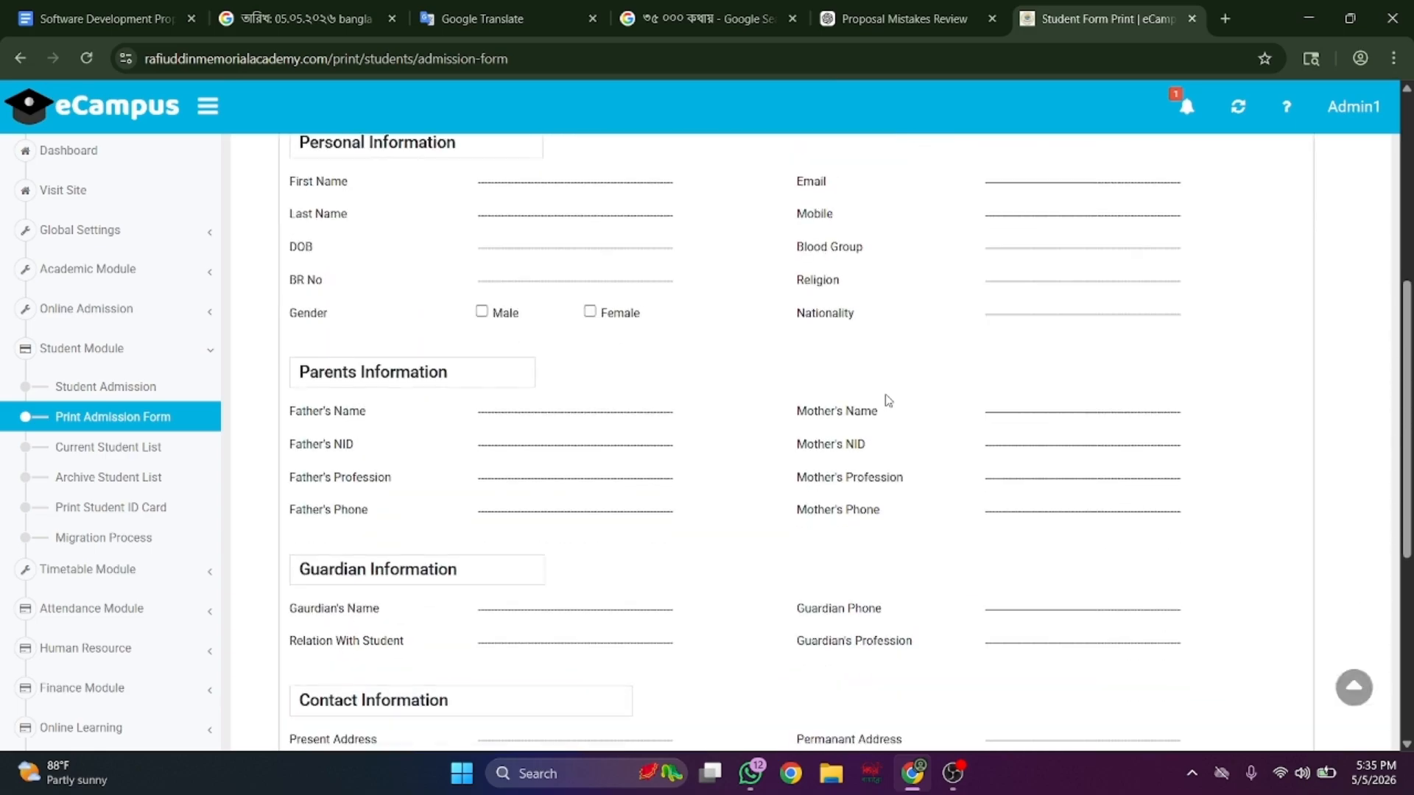
pyautogui.scroll(-5, 888, 400)
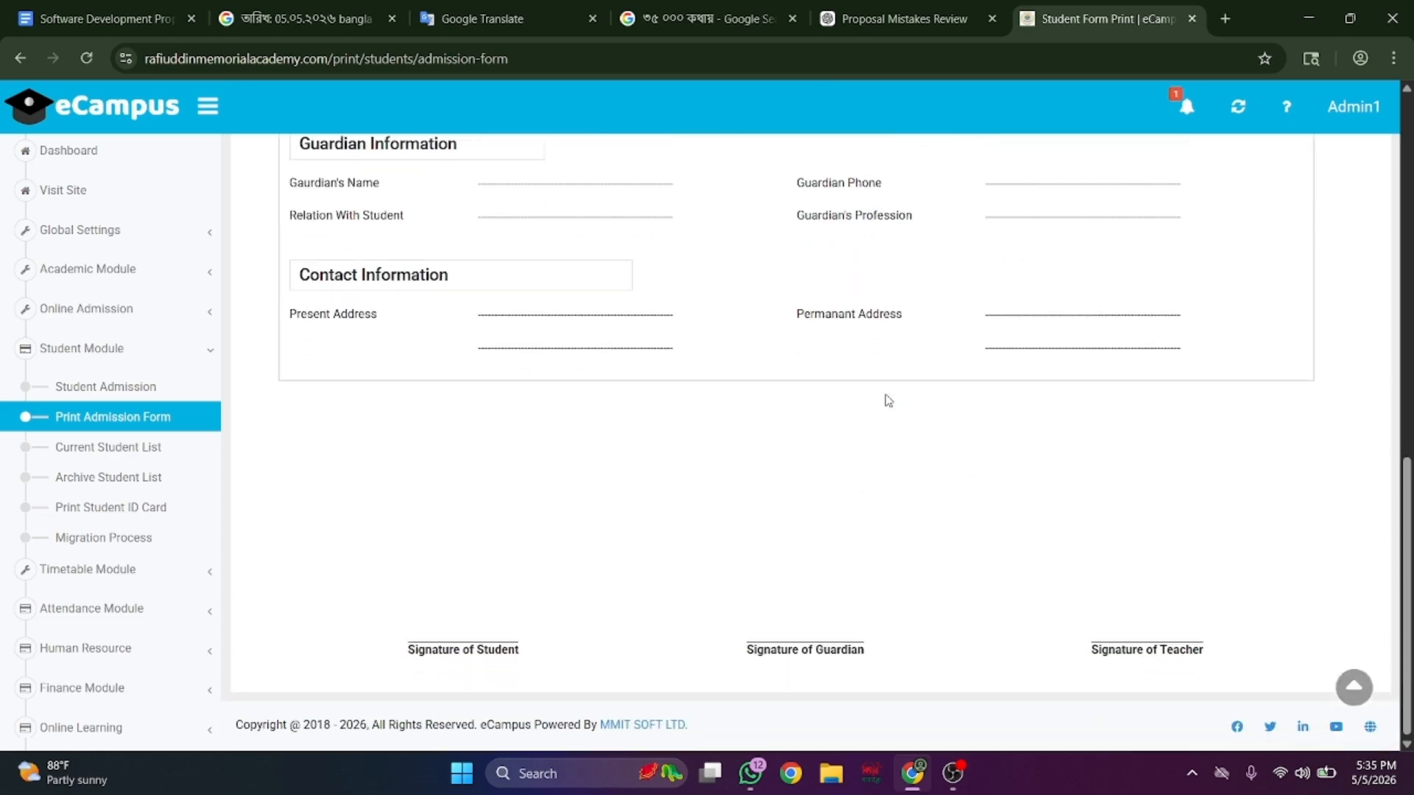
pyautogui.click(133, 447)
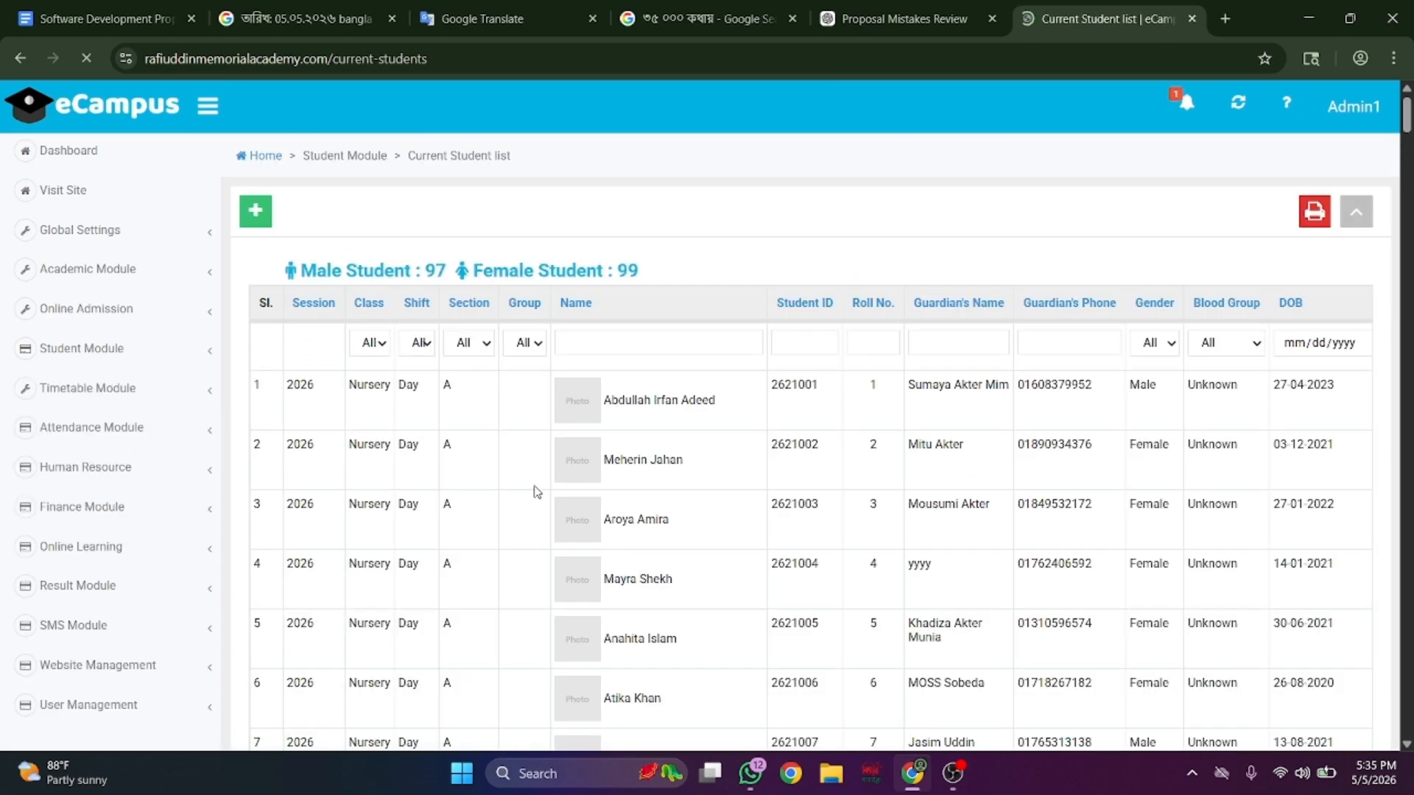
# - Scroll the current student list, then open the Archive Student List
pyautogui.scroll(-15, 536, 492)
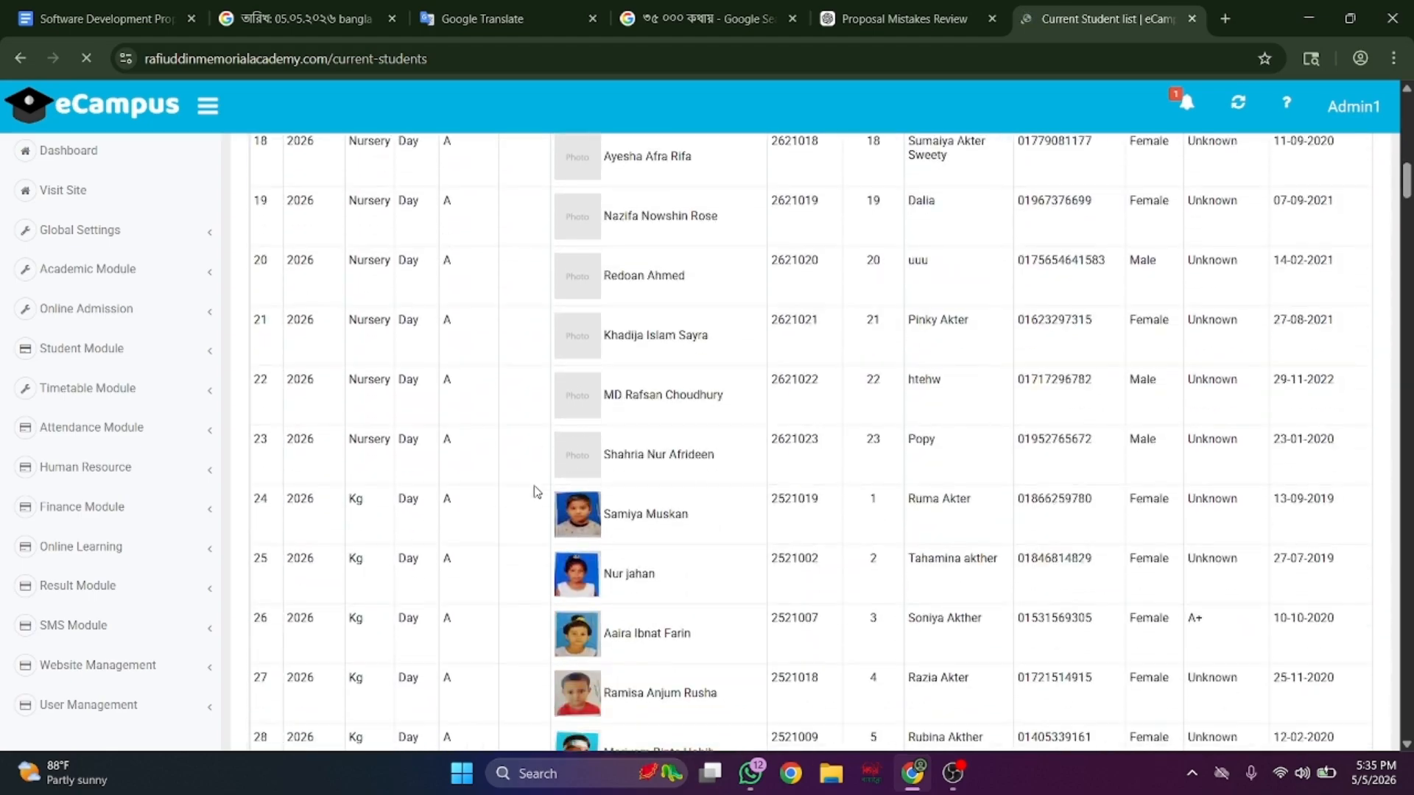
pyautogui.scroll(-16, 537, 492)
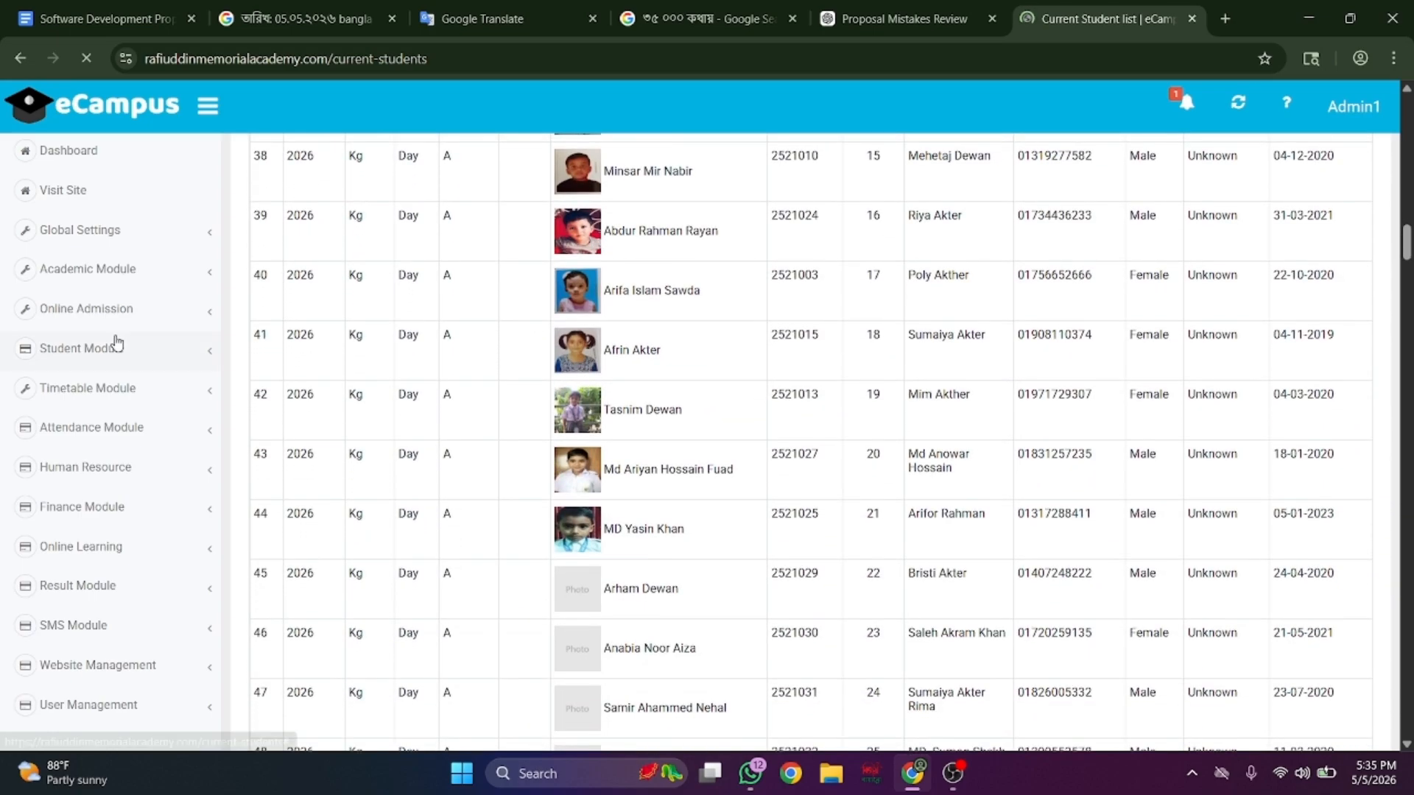
pyautogui.click(145, 348)
pyautogui.click(154, 344)
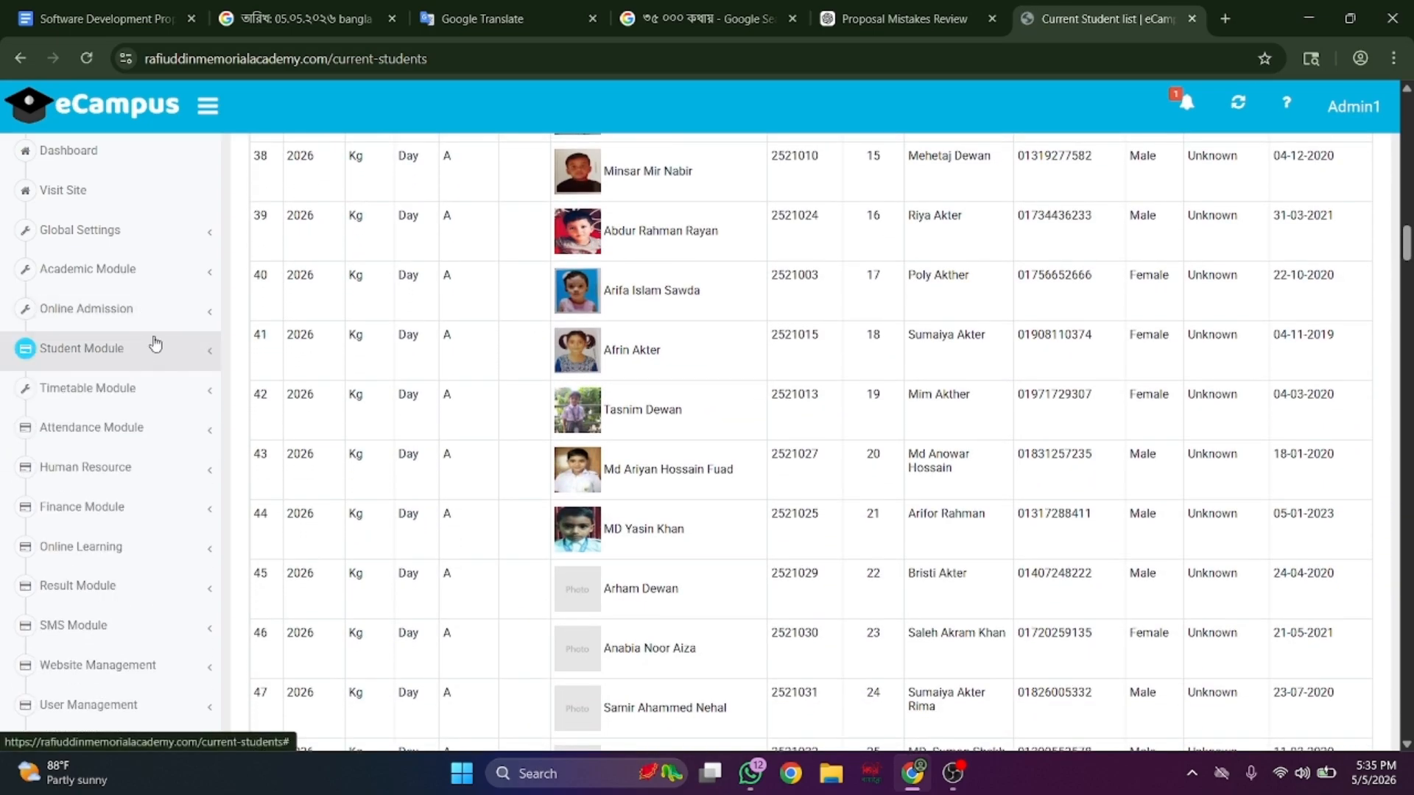
pyautogui.click(159, 360)
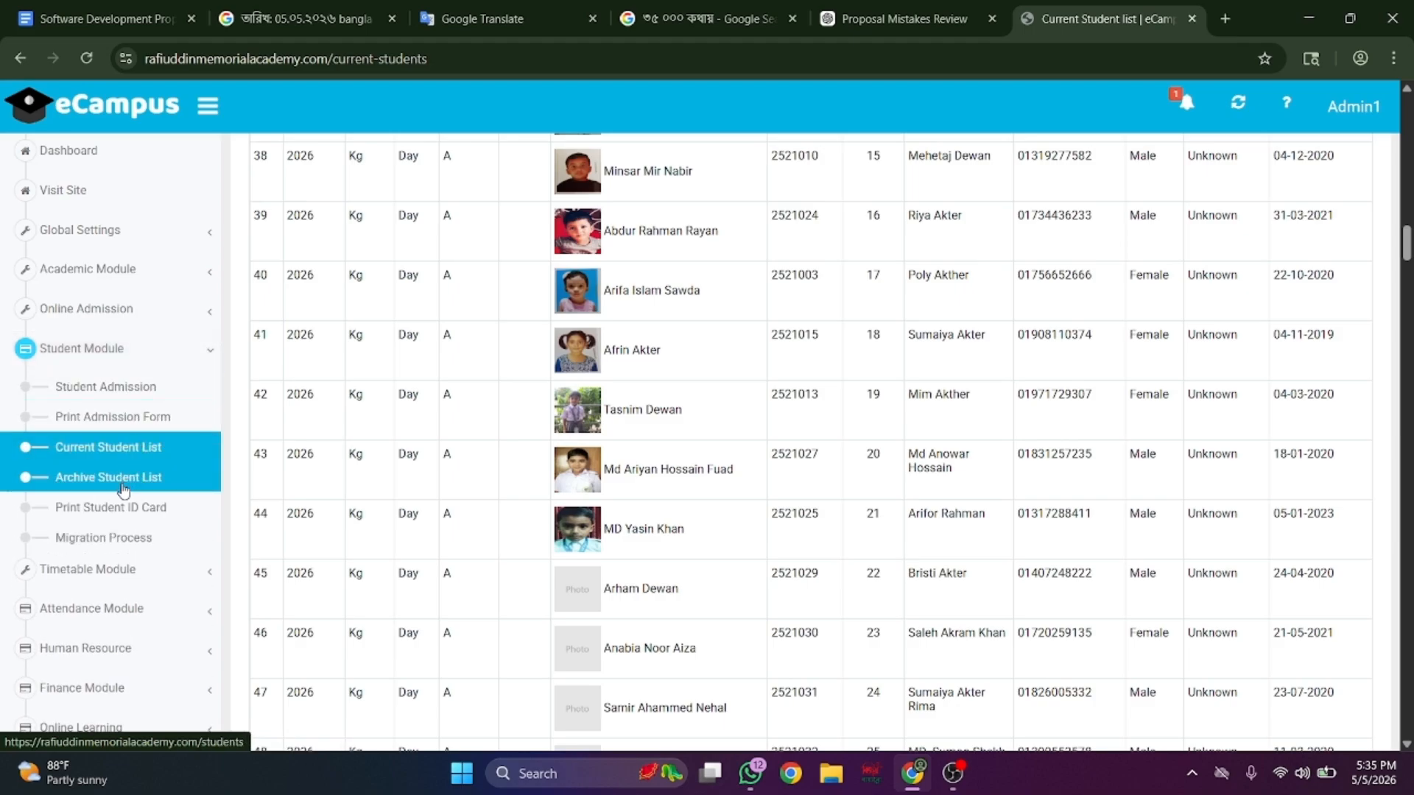
pyautogui.click(123, 489)
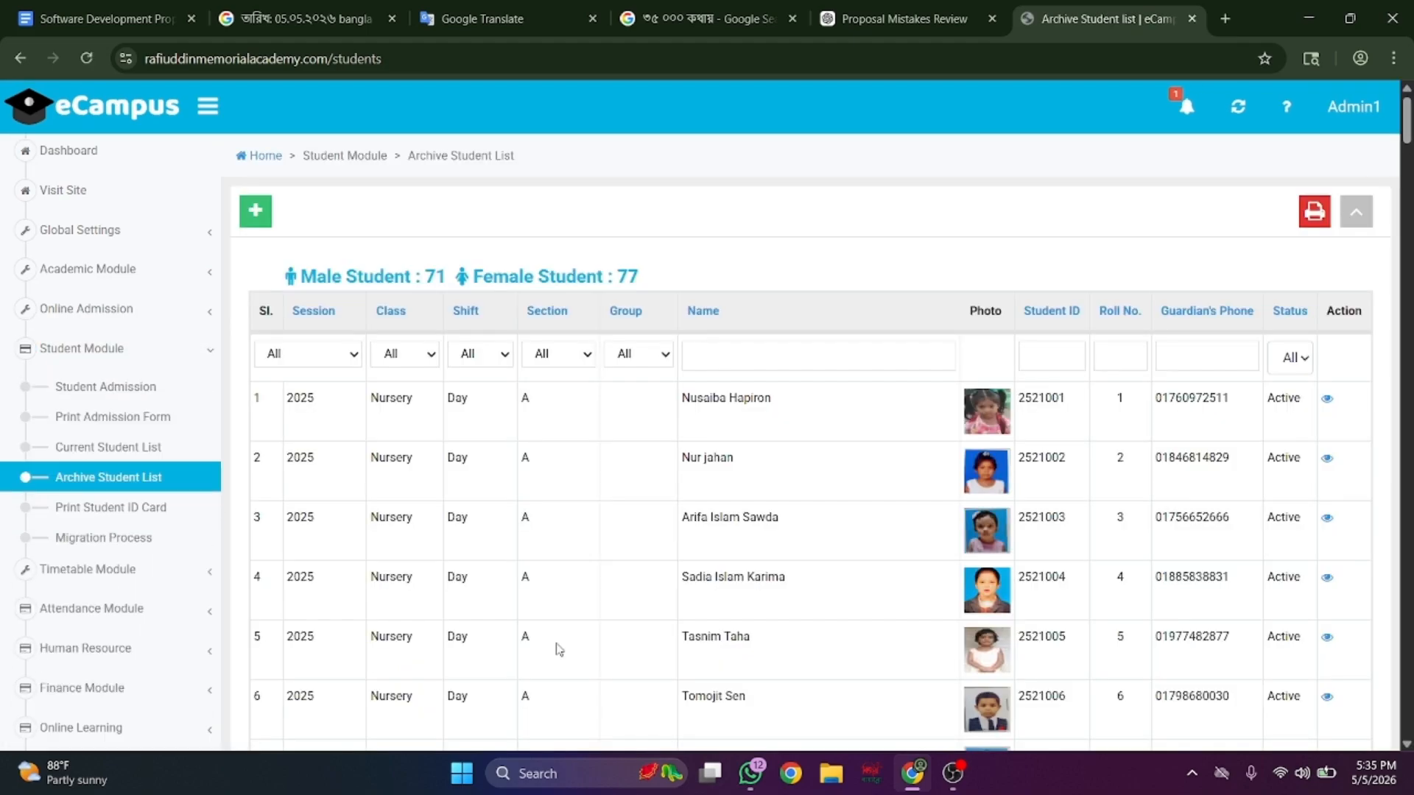
# - Scroll the 2025 archive list down to its last entry, number 148
pyautogui.scroll(-2, 559, 648)
pyautogui.scroll(-5, 559, 648)
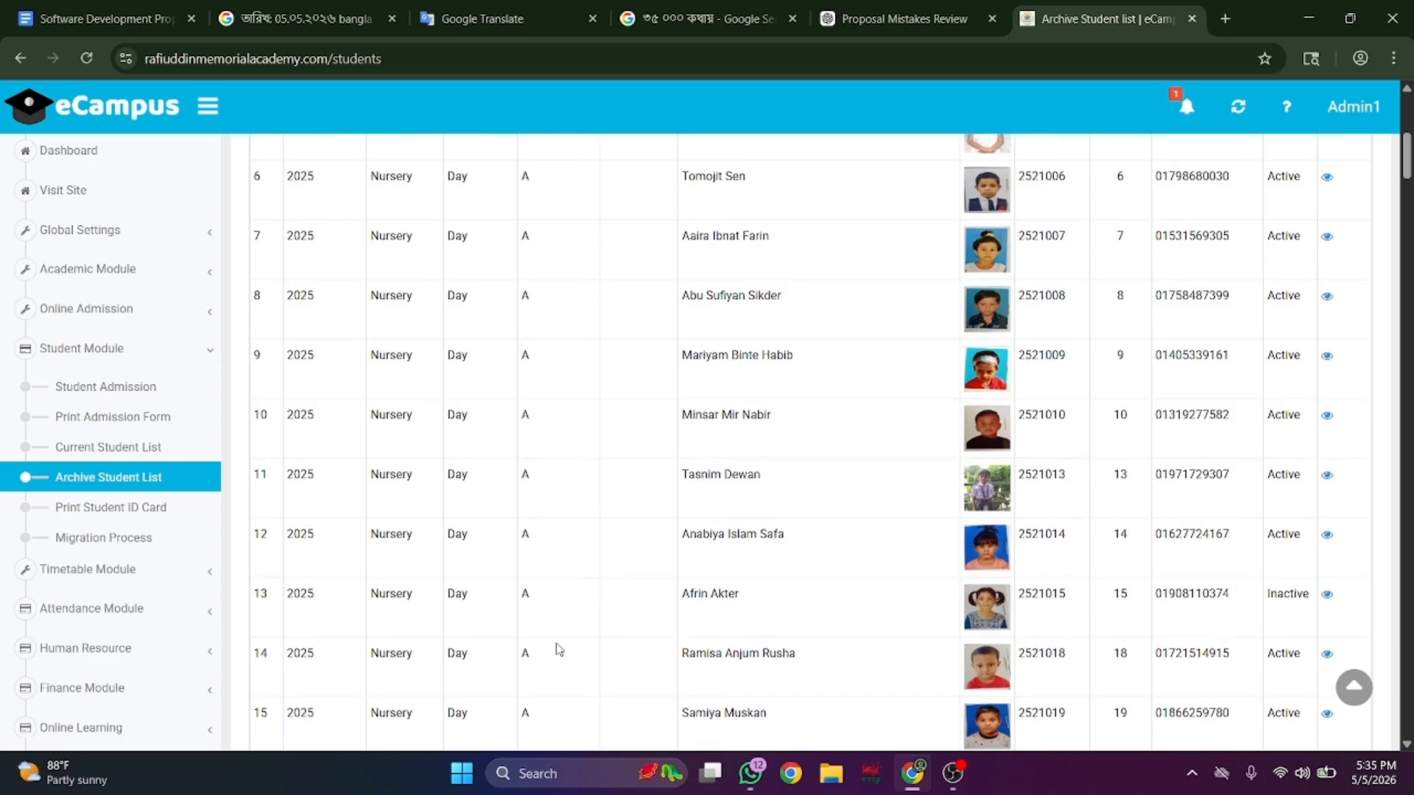
pyautogui.scroll(-20, 559, 648)
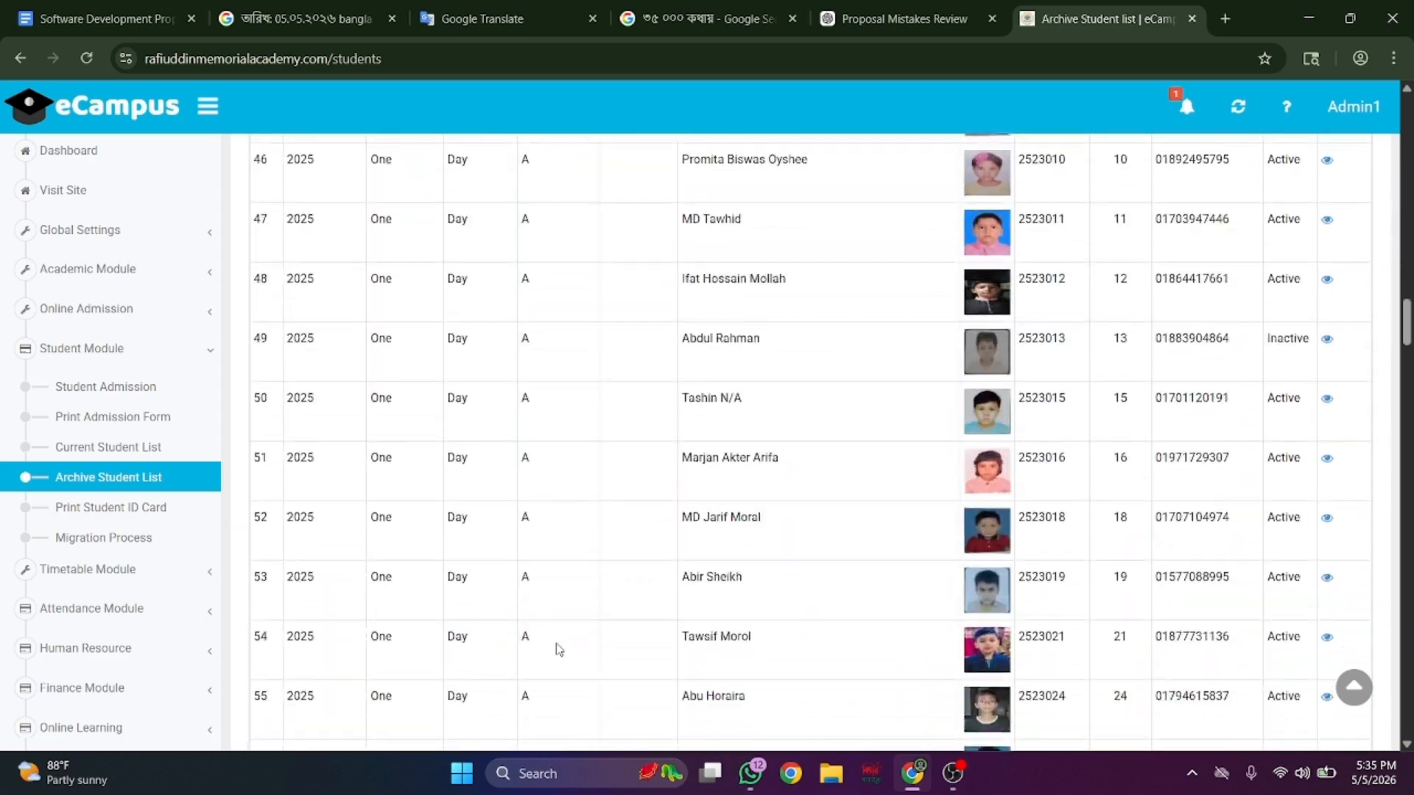
pyautogui.scroll(-20, 559, 648)
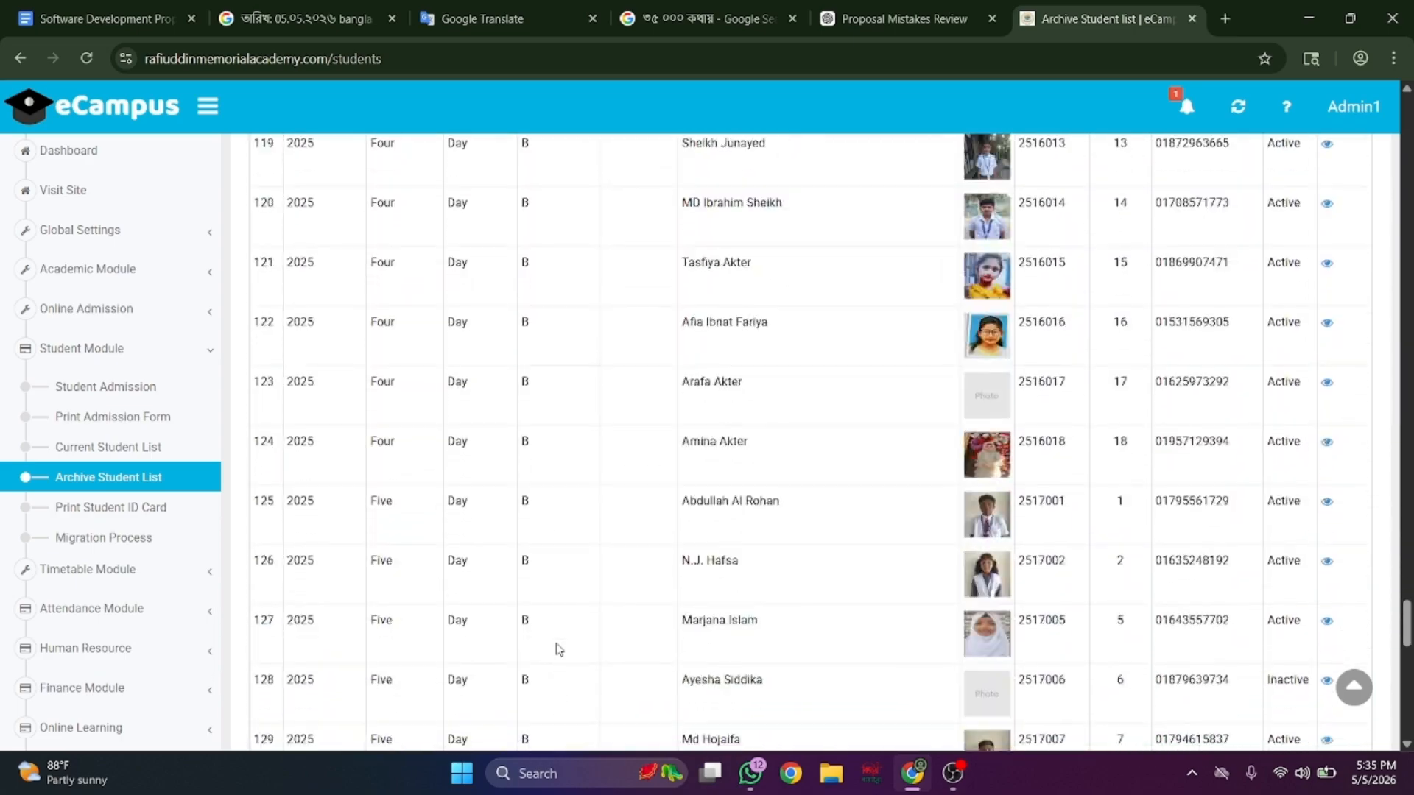
pyautogui.scroll(-16, 559, 648)
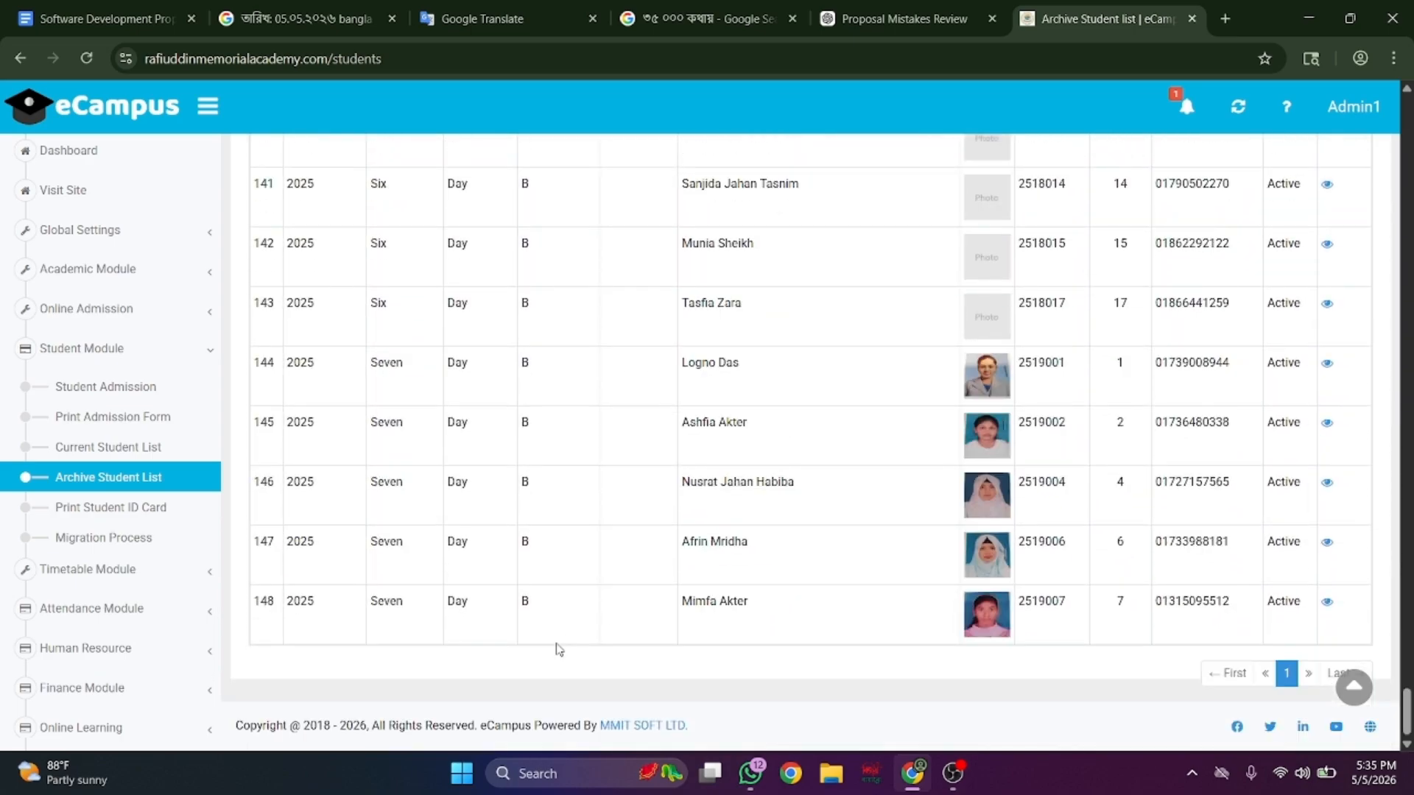
# - Review the Print Student ID Card form, then open the Migration Process page
pyautogui.click(161, 518)
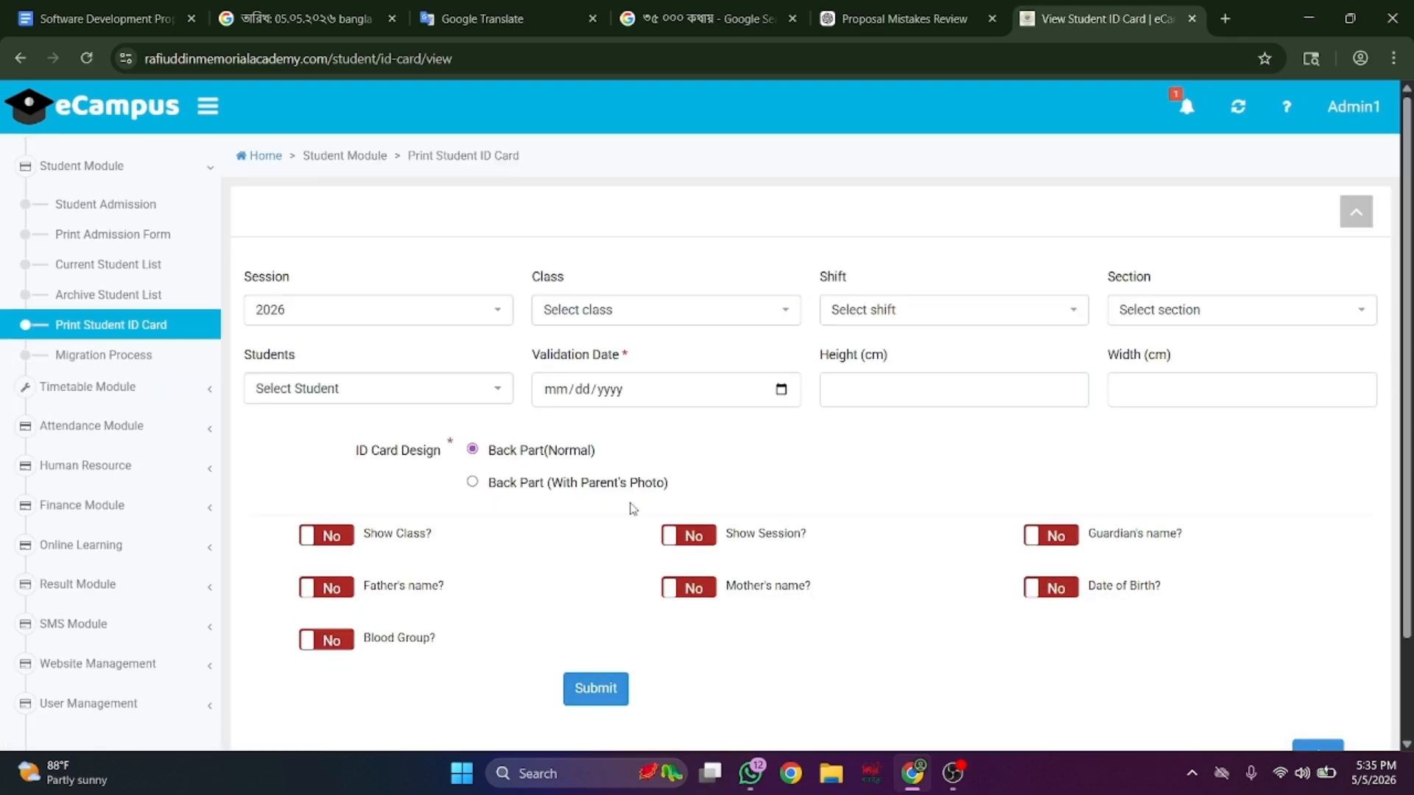
pyautogui.scroll(-2, 632, 508)
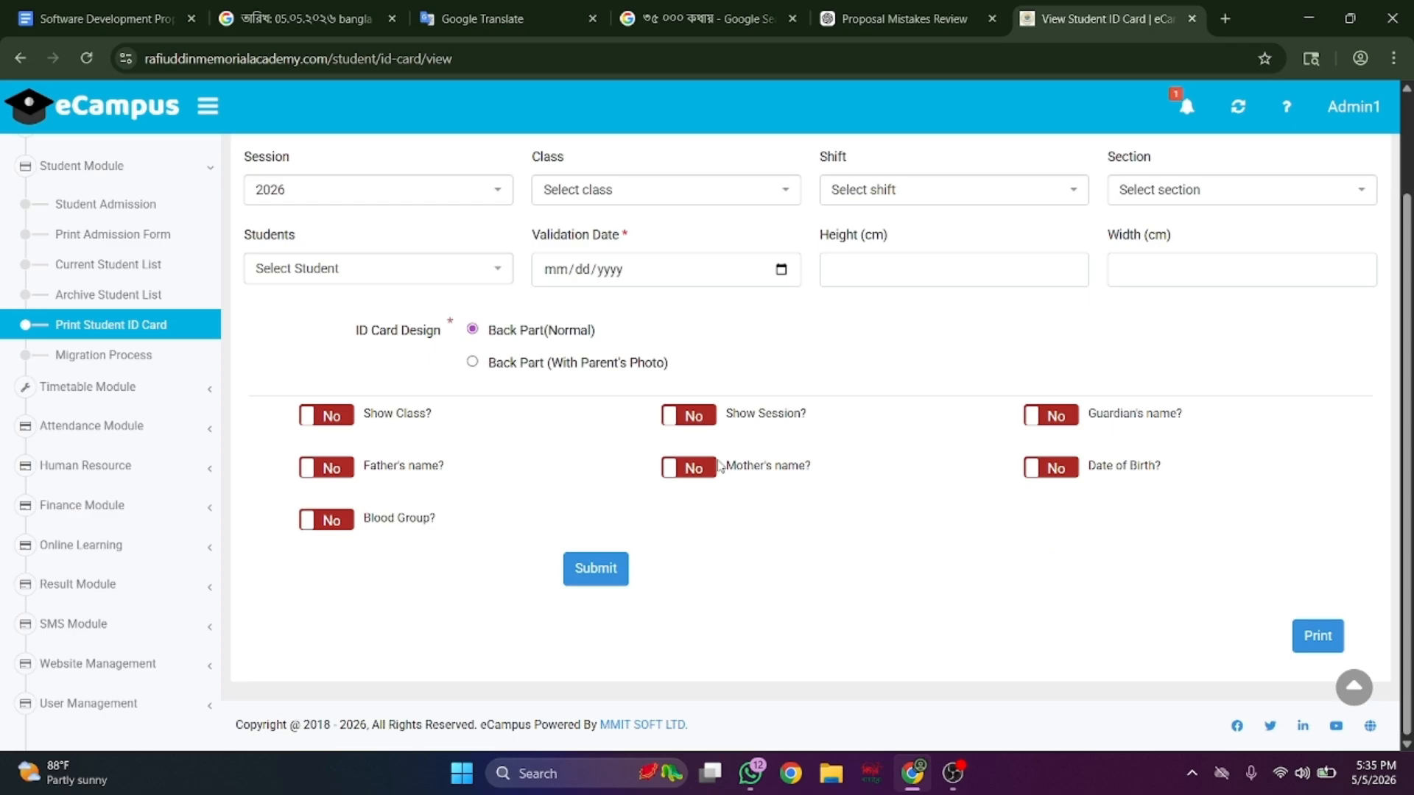
pyautogui.click(112, 356)
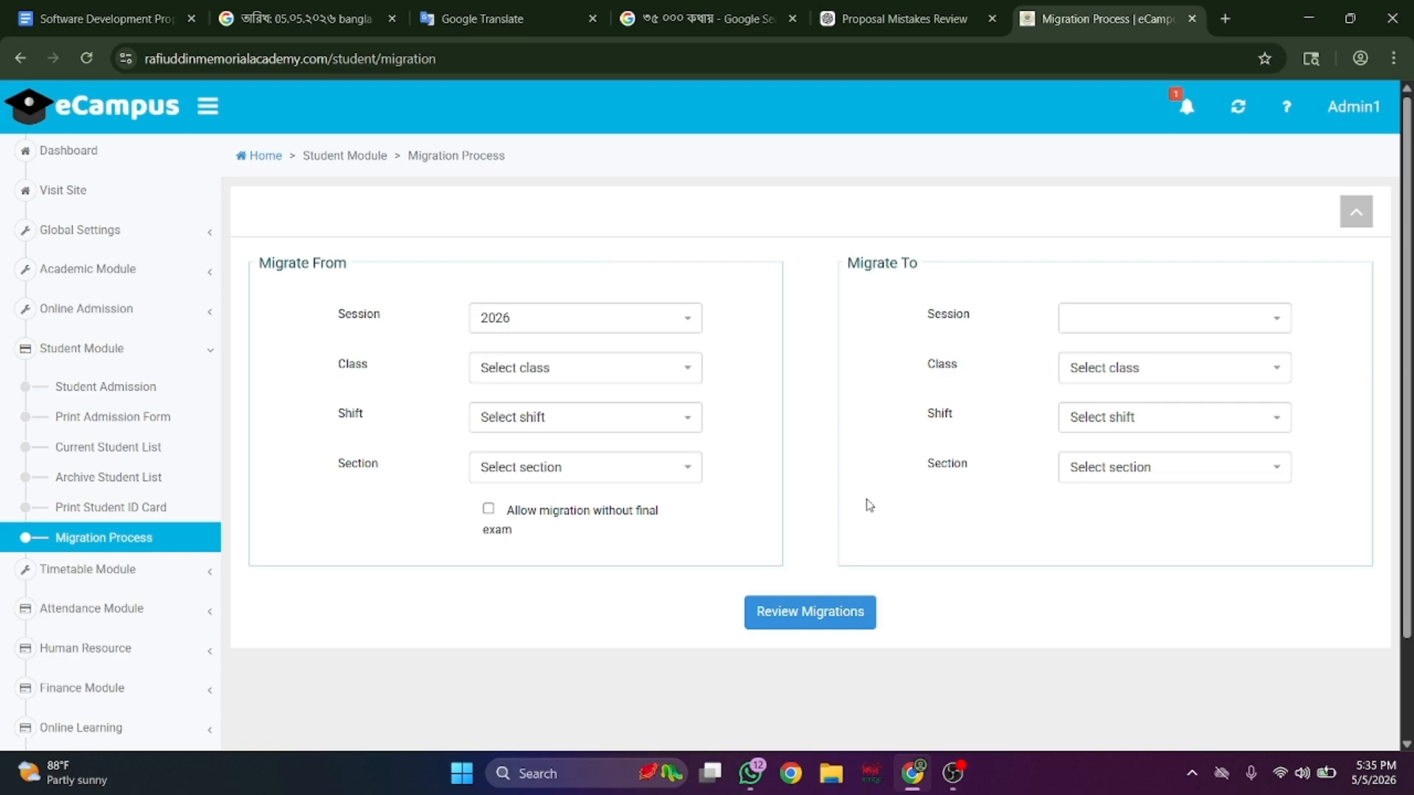
pyautogui.click(180, 575)
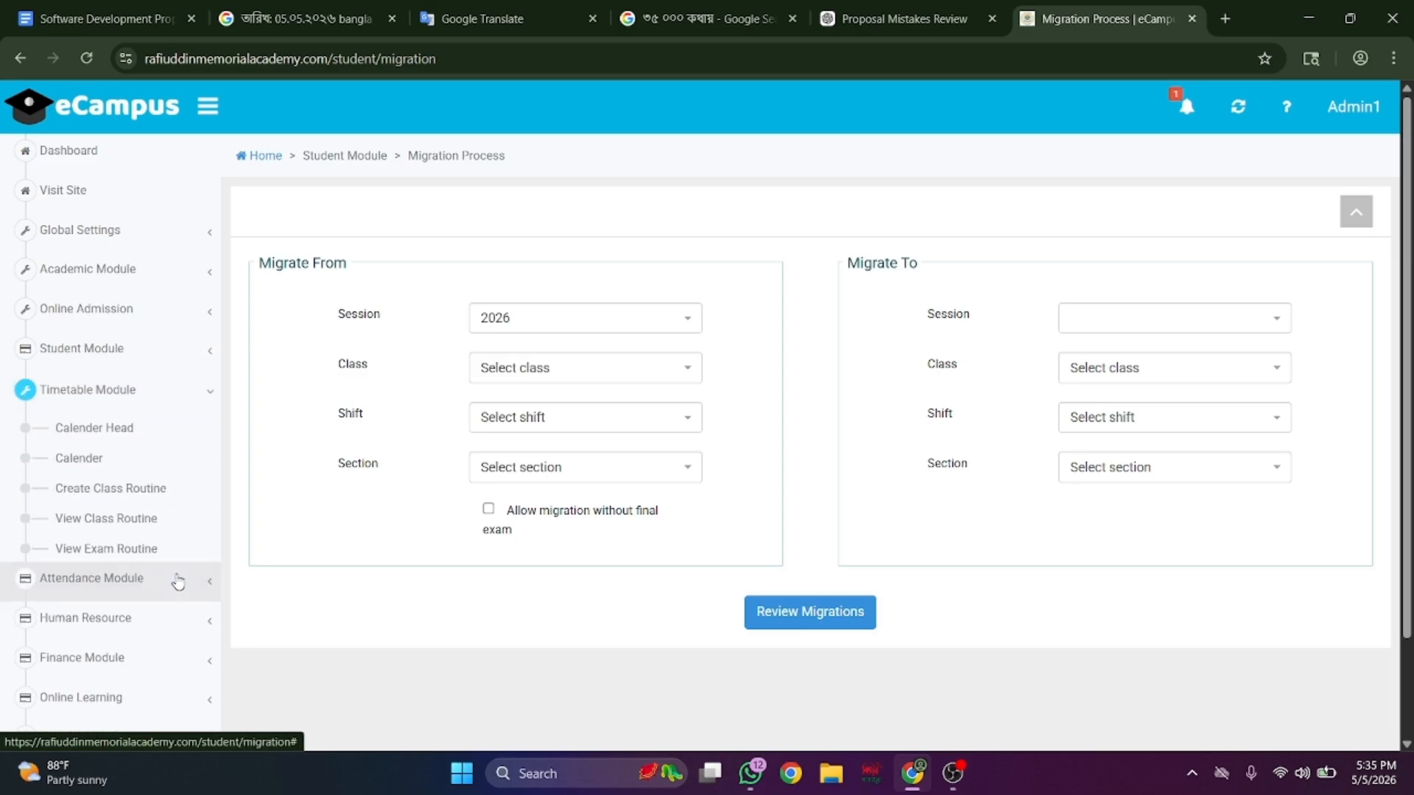
# - Open the Calendar Head List showing the may day holiday
pyautogui.click(157, 434)
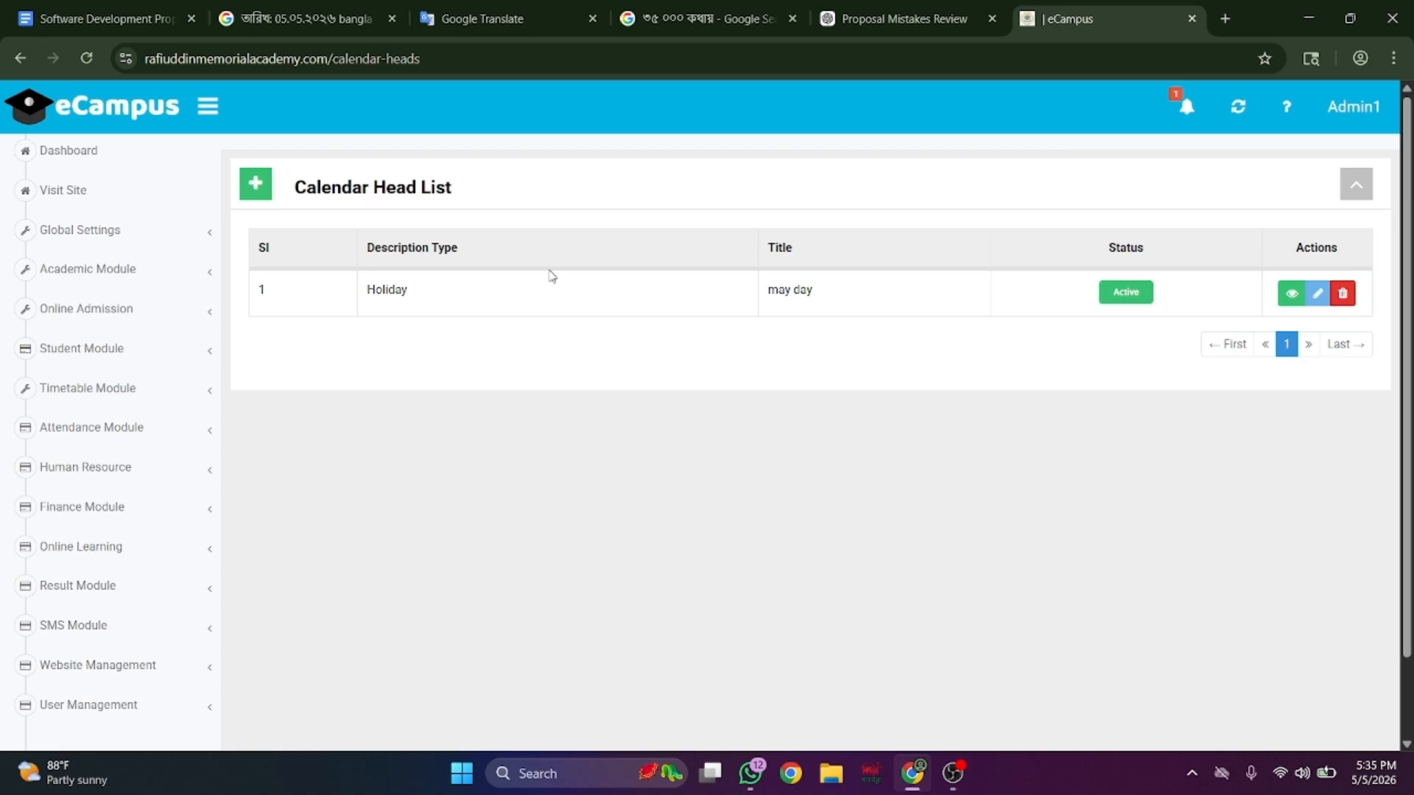
pyautogui.scroll(-2, 342, 377)
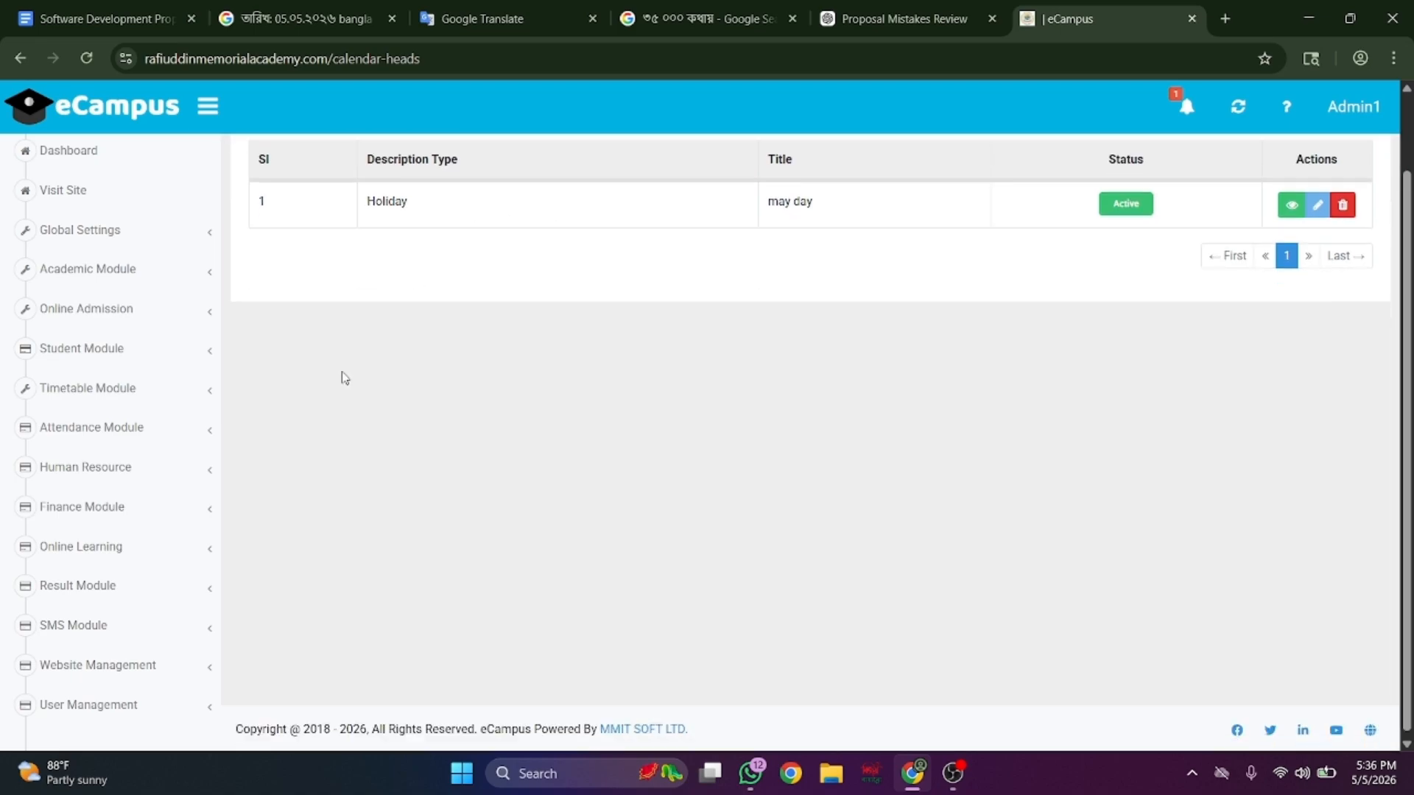
pyautogui.scroll(2, 343, 377)
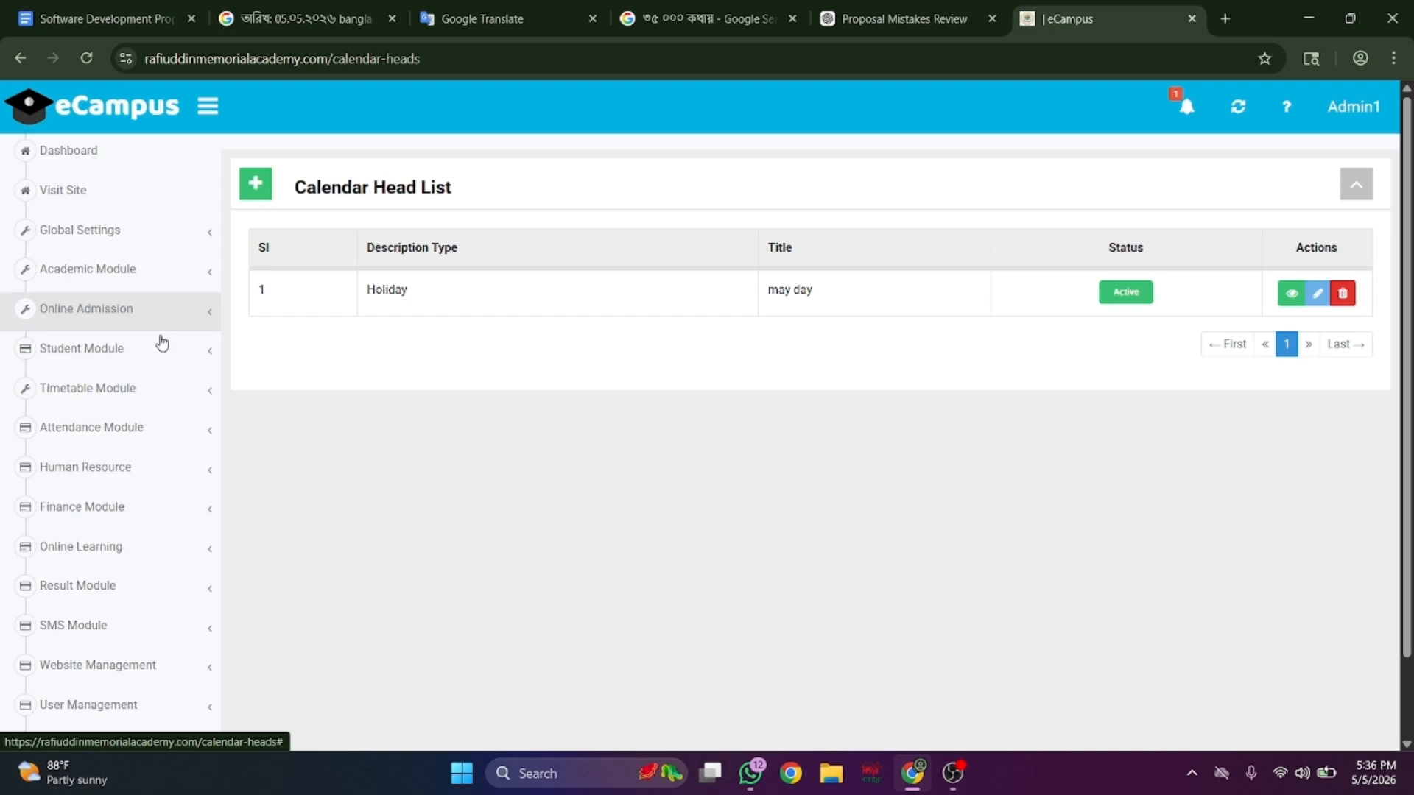
# - View the holiday calendar, class routine and exam routine list, then return to Calendar Head
pyautogui.click(139, 391)
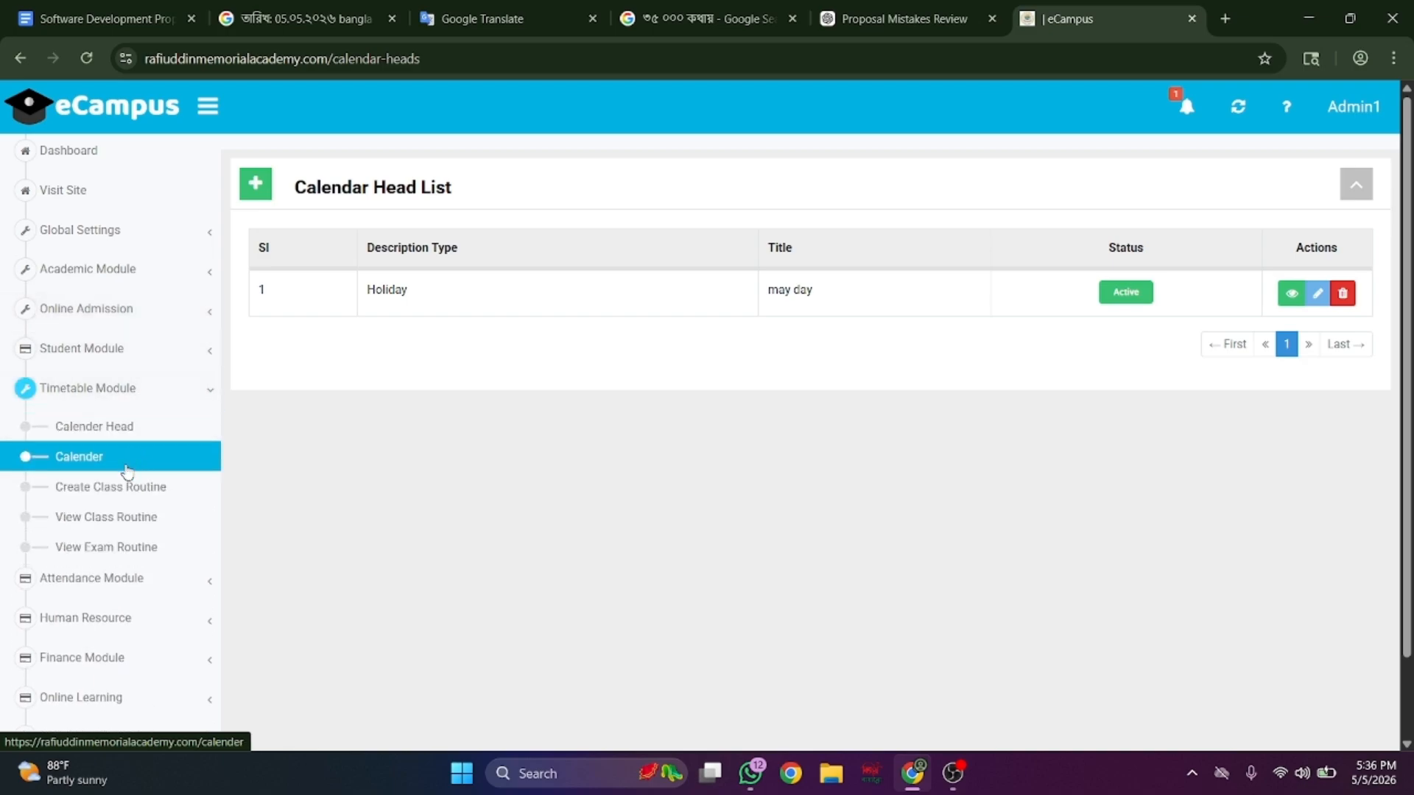
pyautogui.click(127, 471)
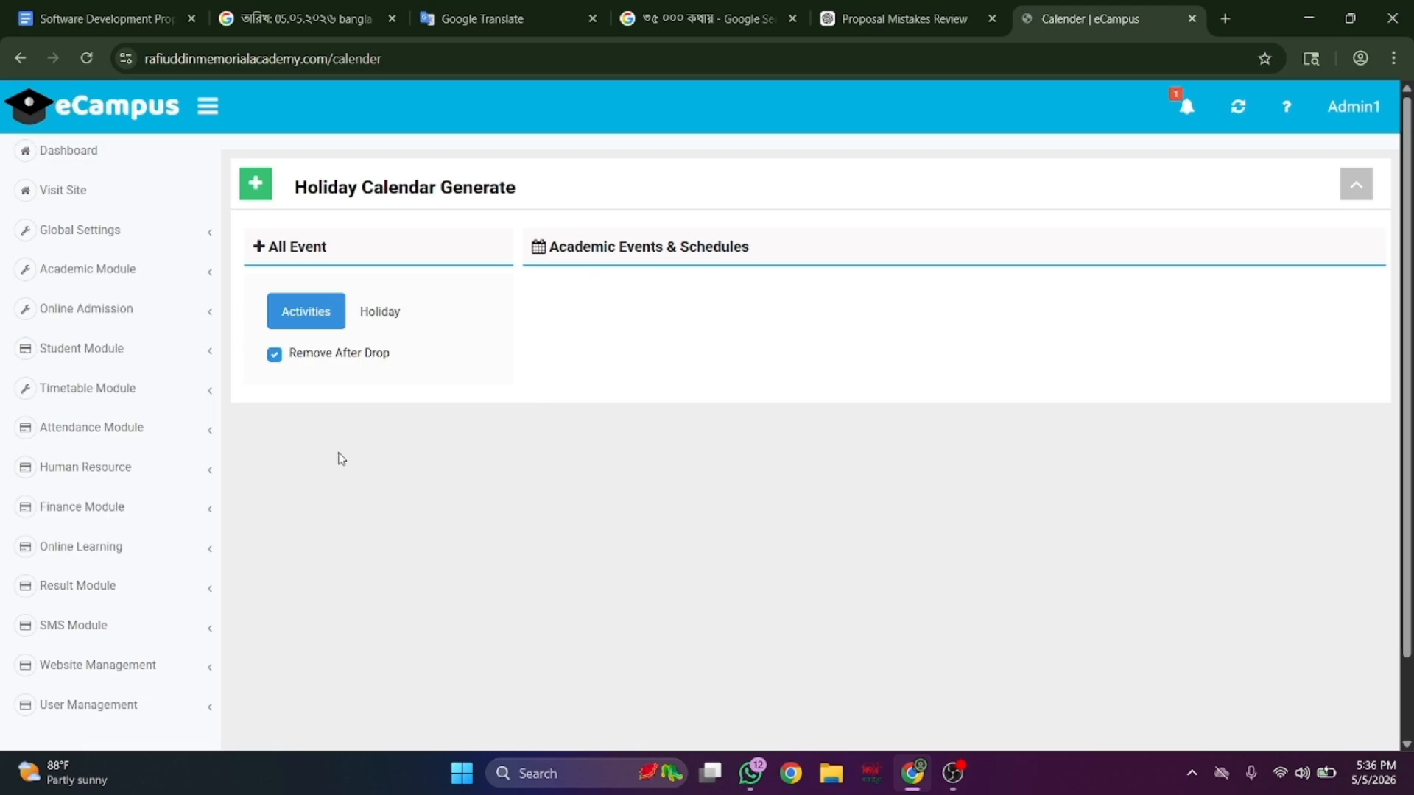
pyautogui.scroll(-2, 55, 494)
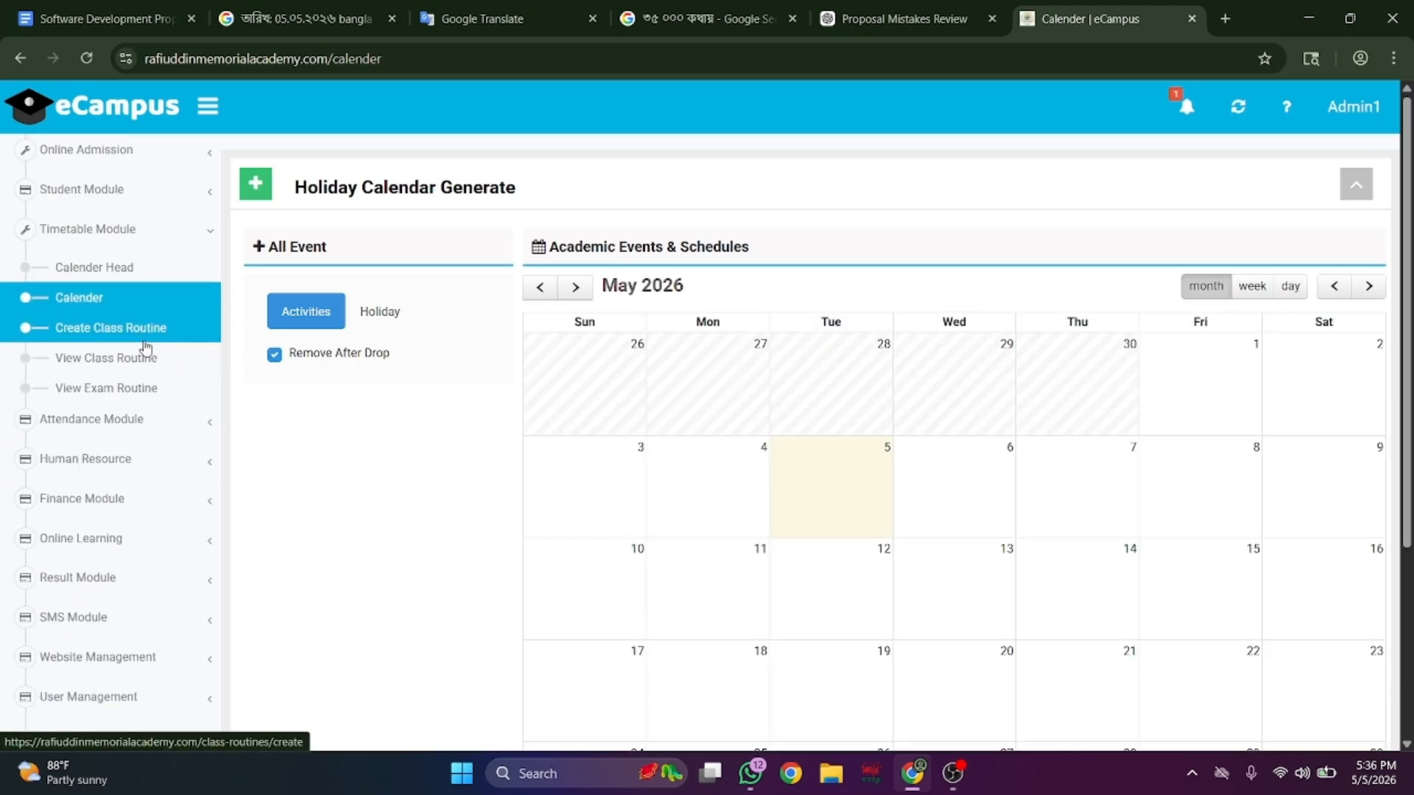
pyautogui.click(147, 375)
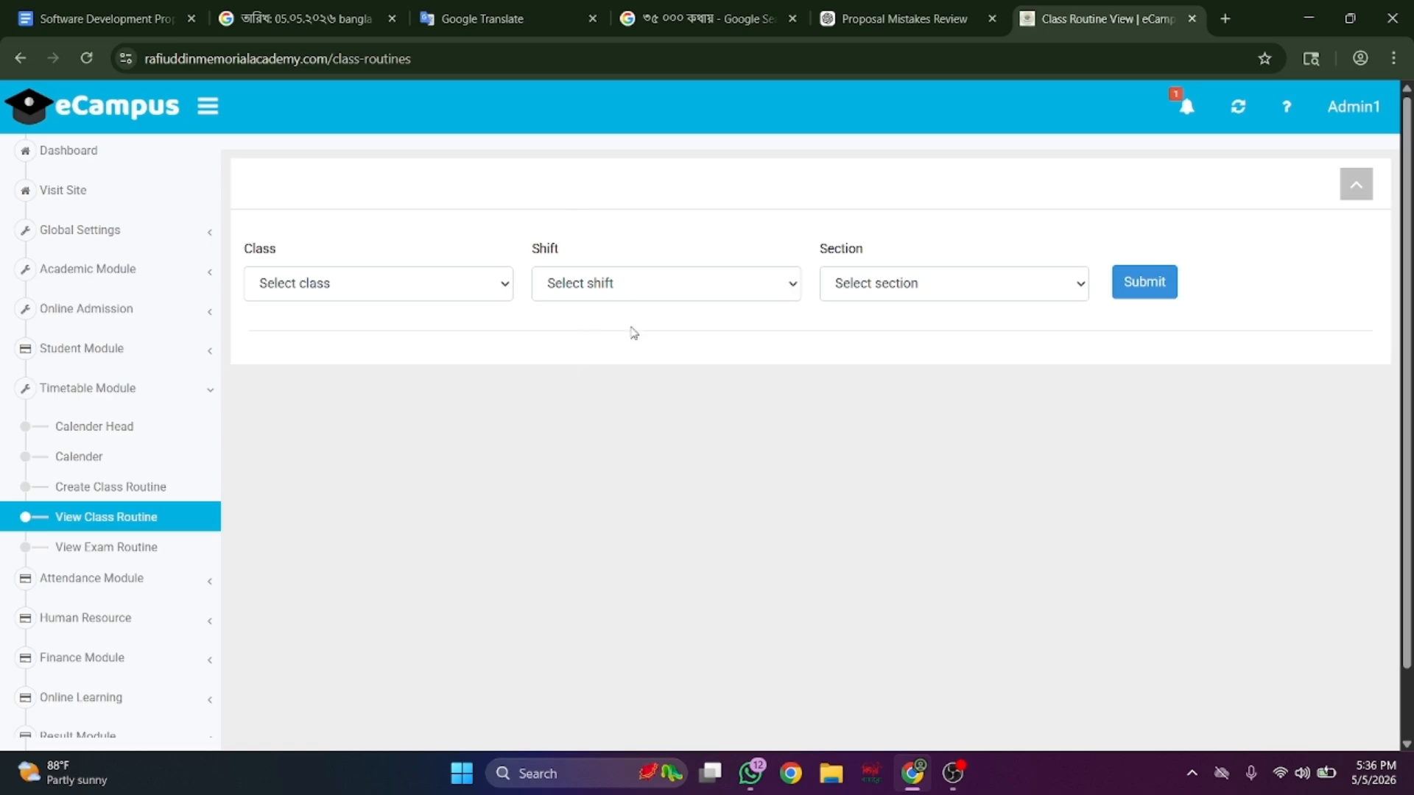
pyautogui.click(203, 549)
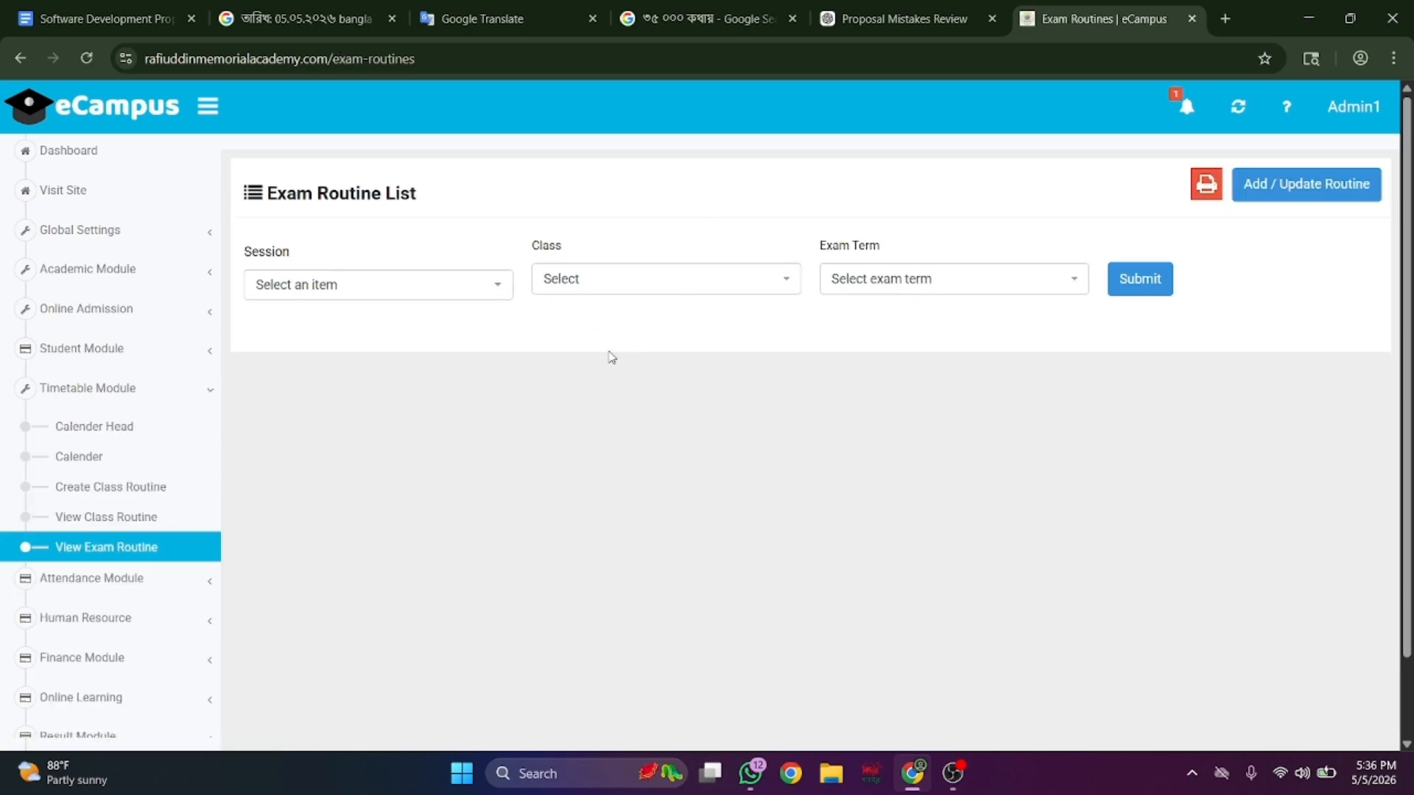
pyautogui.click(94, 426)
pyautogui.scroll(-2, 104, 442)
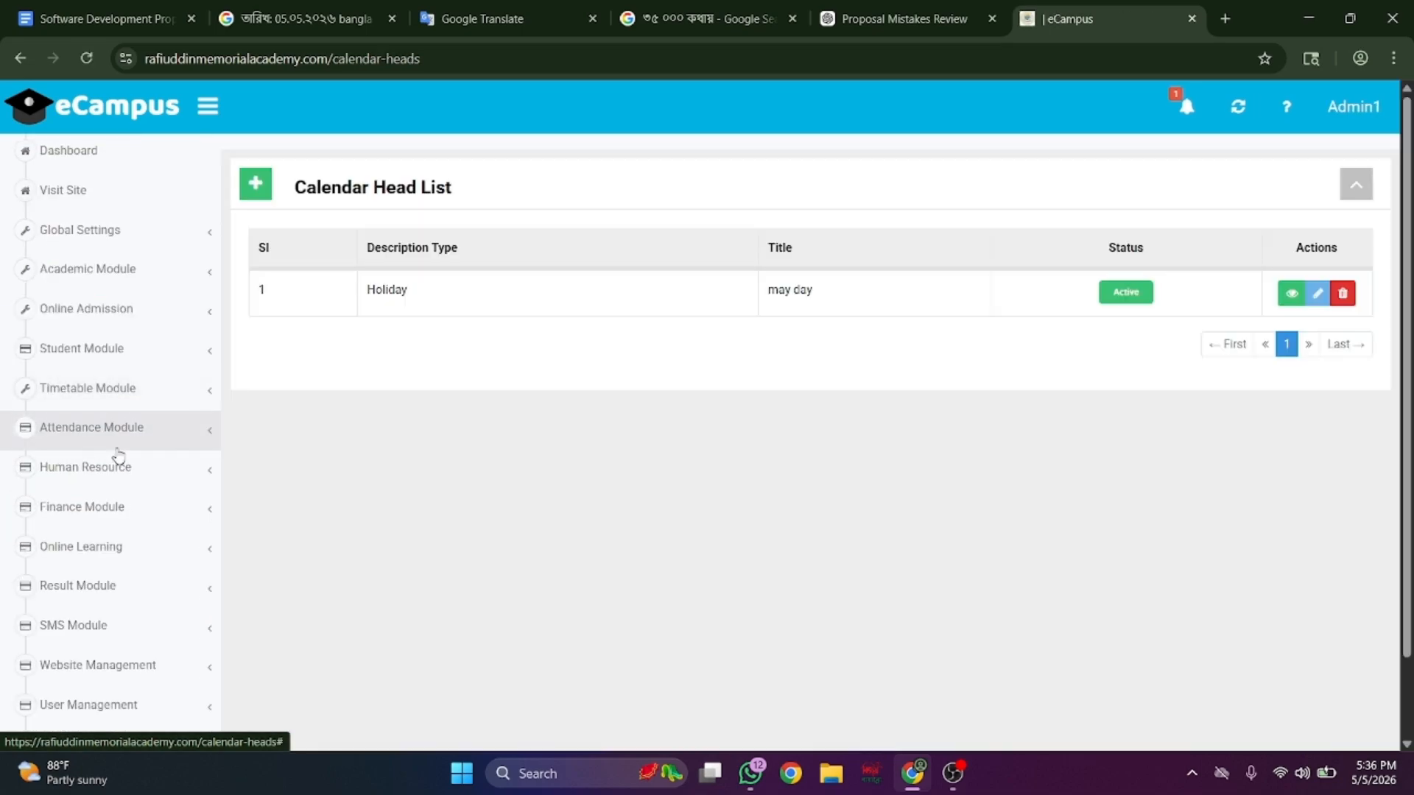
pyautogui.scroll(-1, 65, 463)
# - Open Today Attendance and Manual Attendance under Student Attendance
pyautogui.click(142, 420)
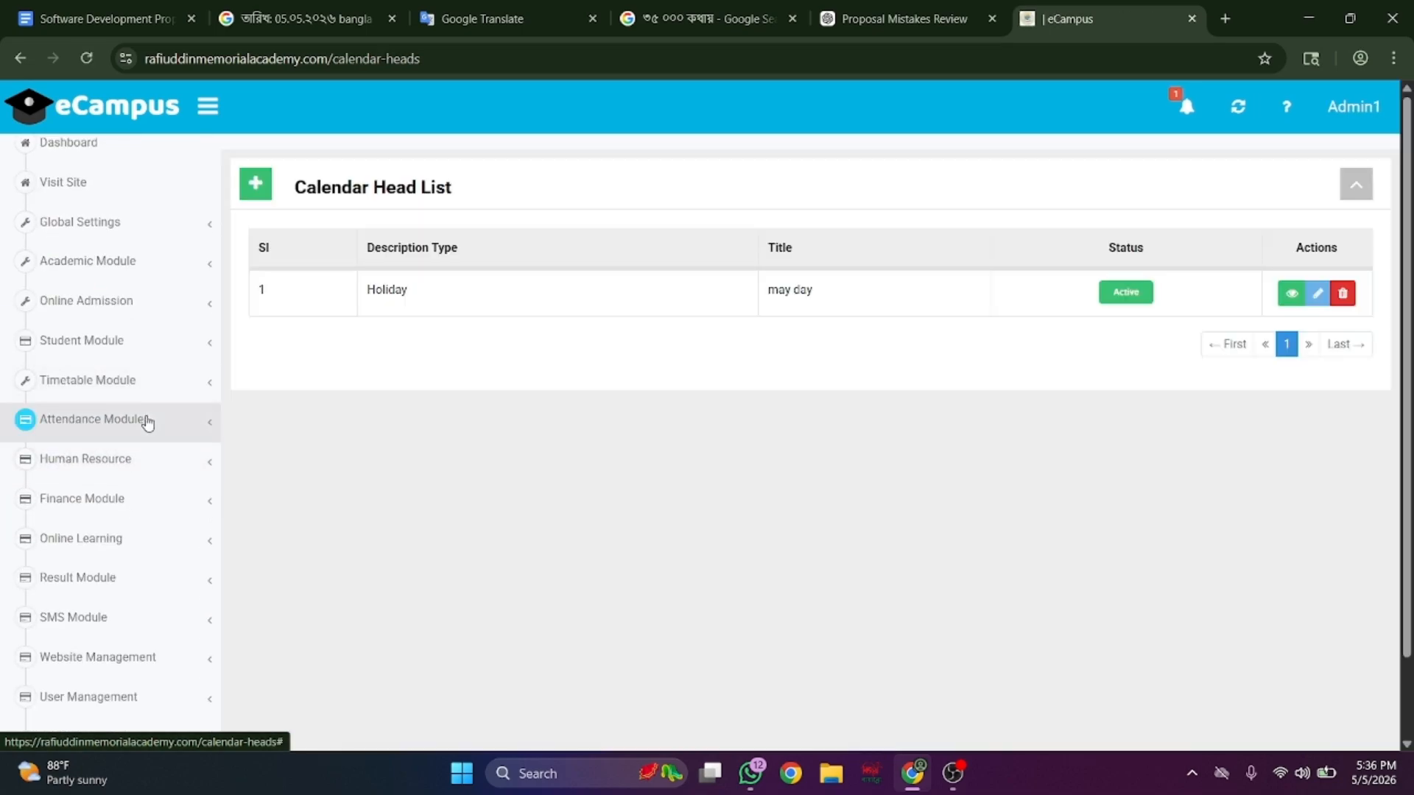
pyautogui.click(142, 462)
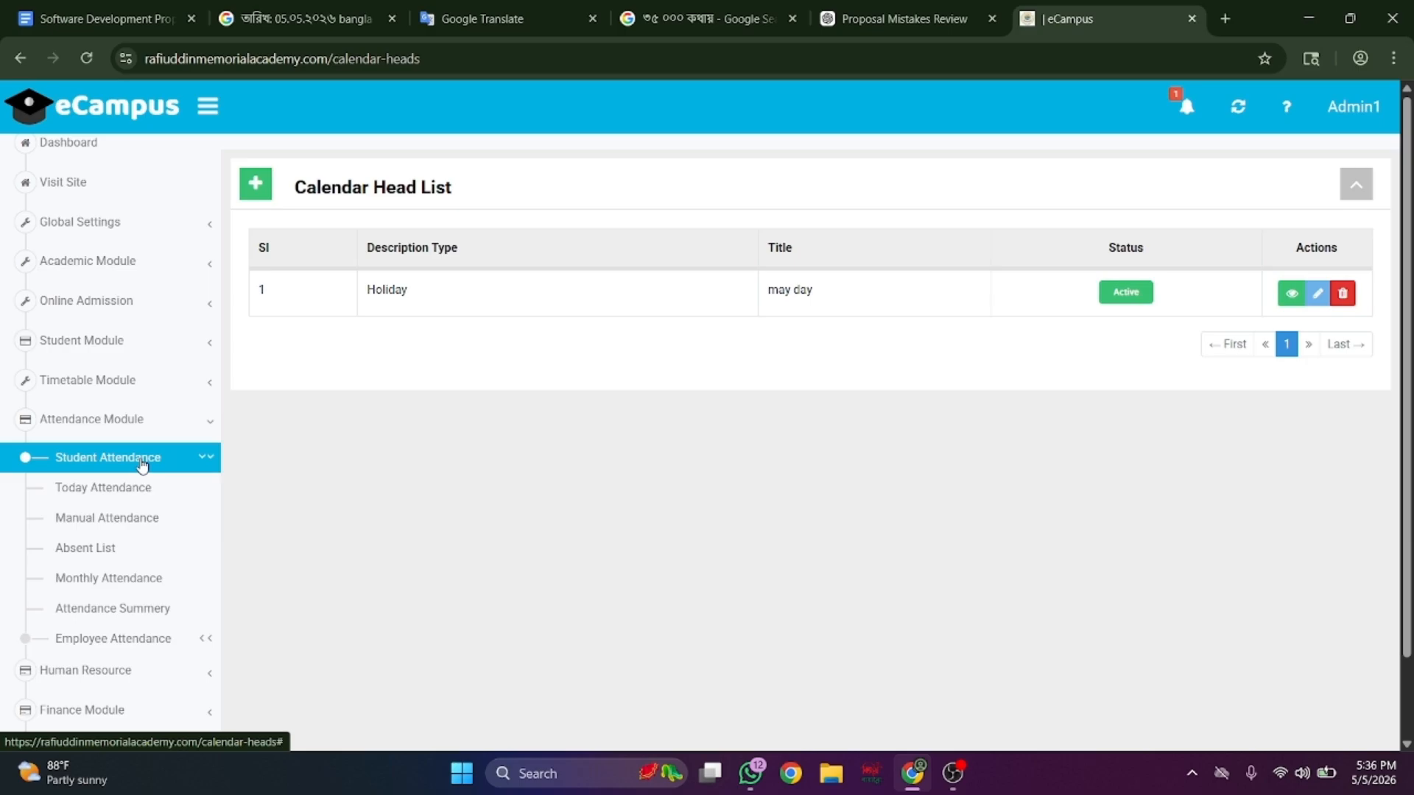
pyautogui.click(148, 489)
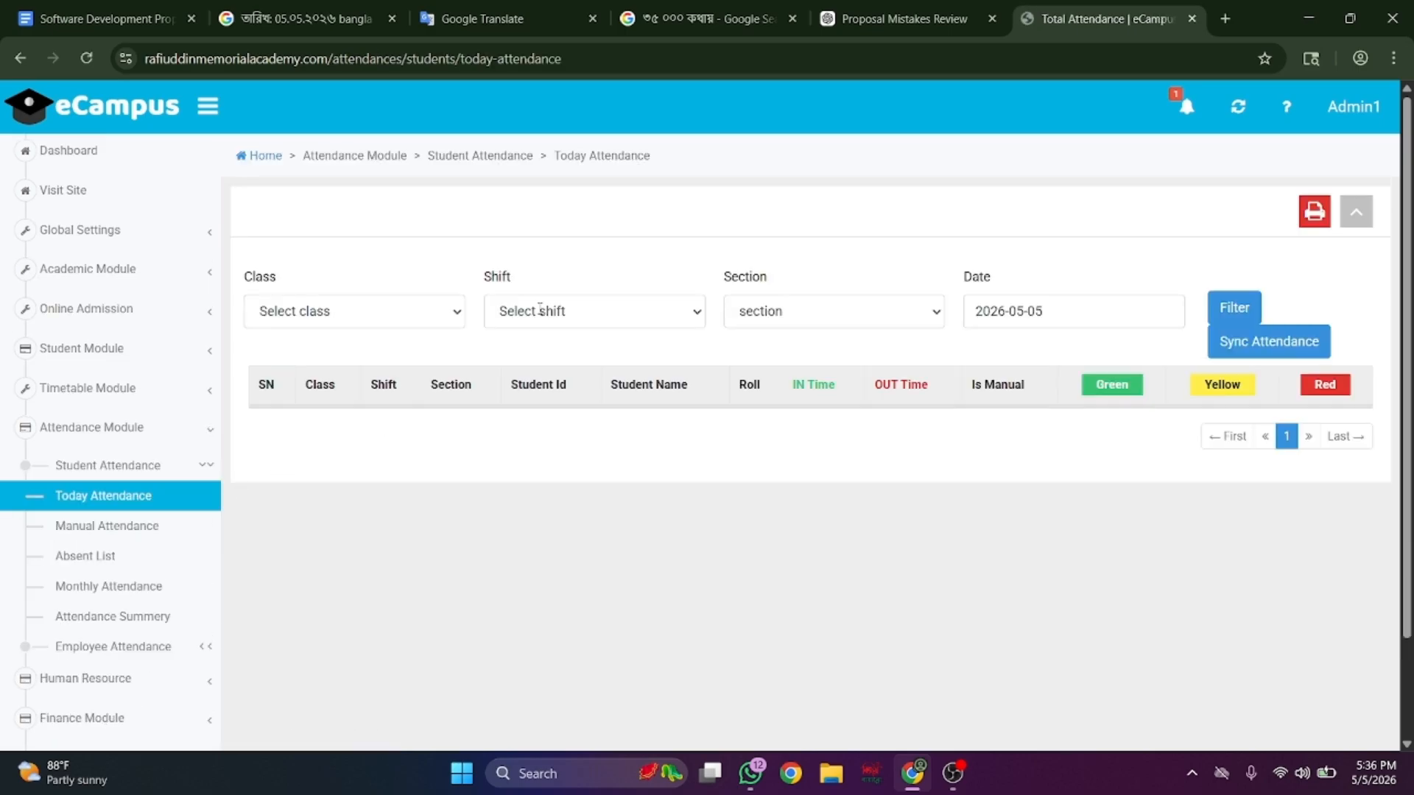
pyautogui.scroll(-2, 614, 326)
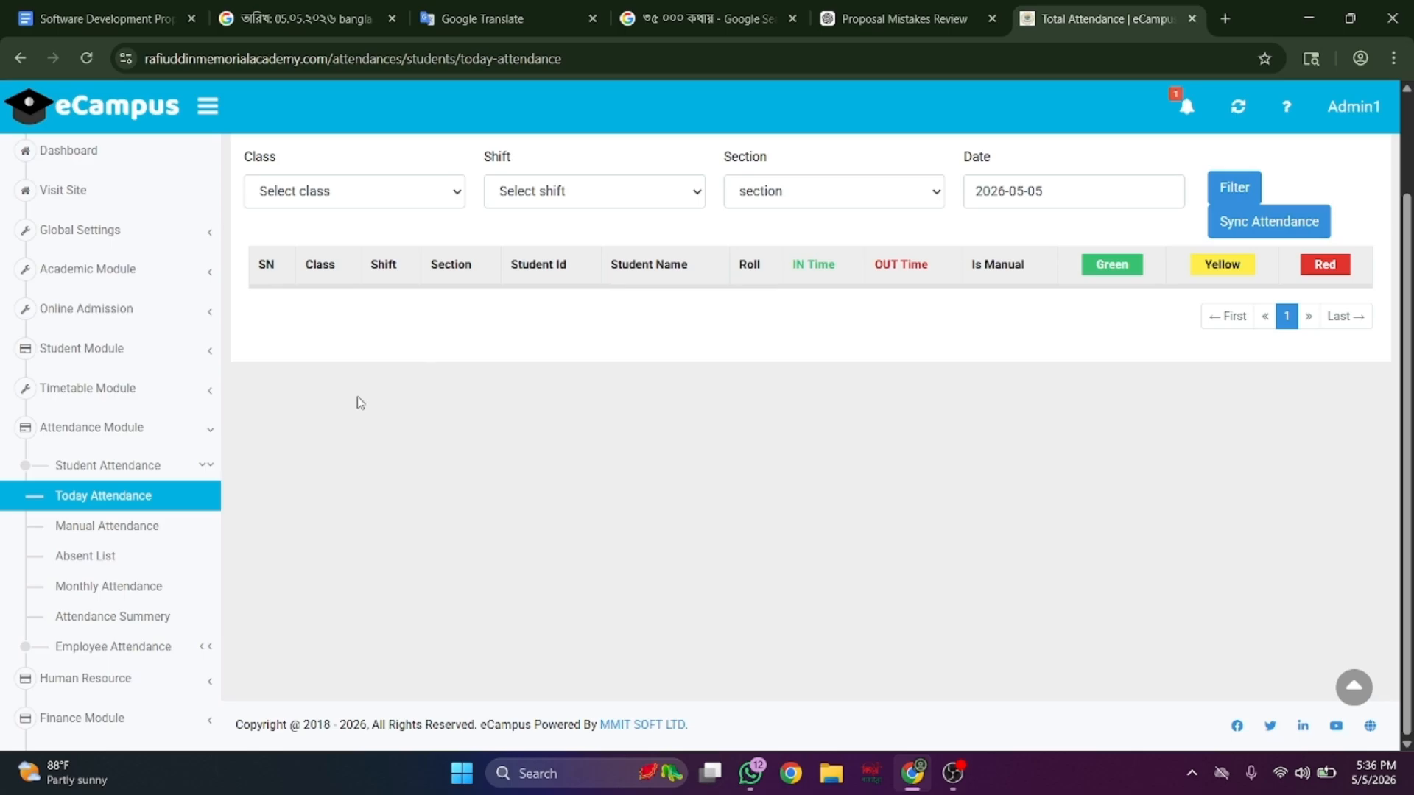
pyautogui.click(169, 525)
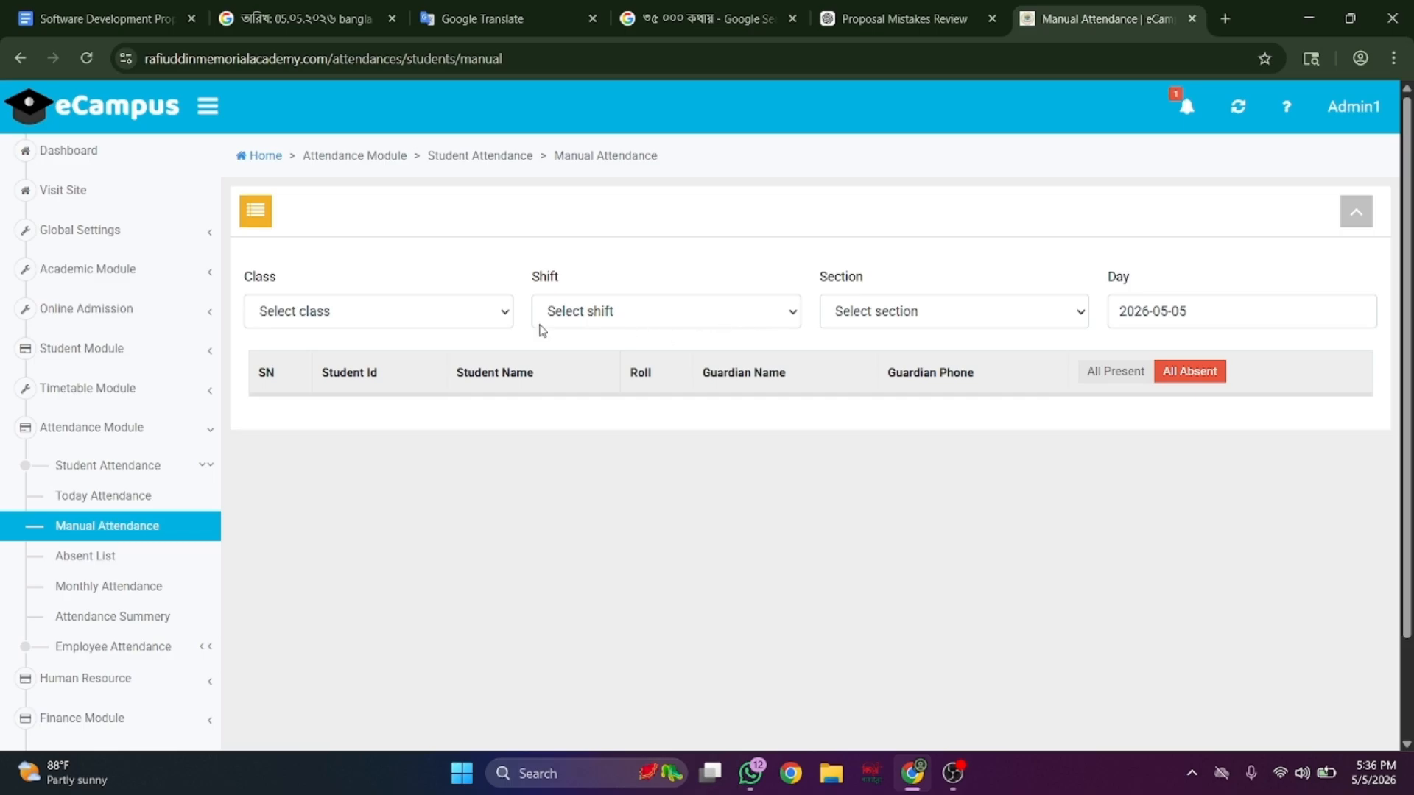
# - View the Absent List, Monthly Attendance, and the session 2026 Attendance Summary
pyautogui.click(179, 556)
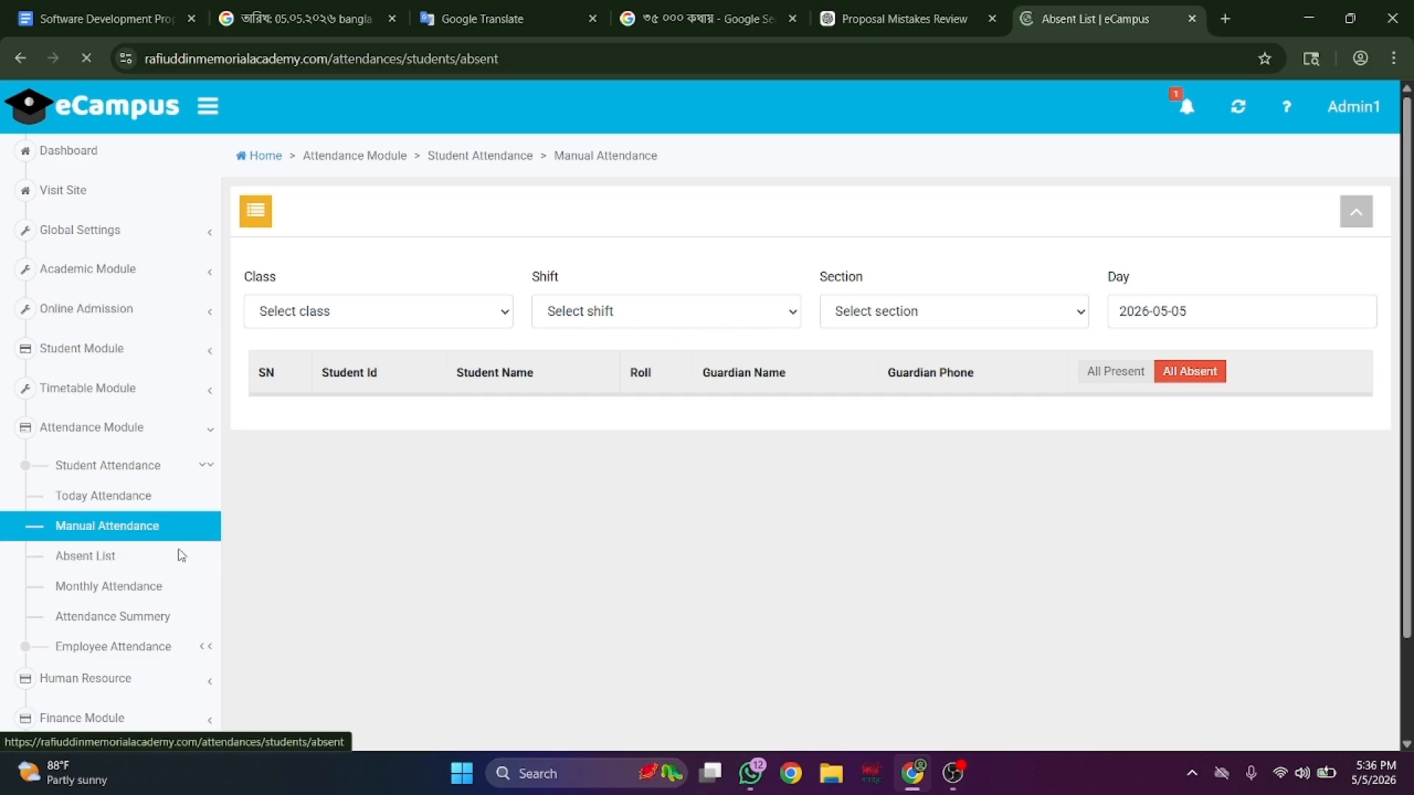
pyautogui.scroll(-5, 821, 547)
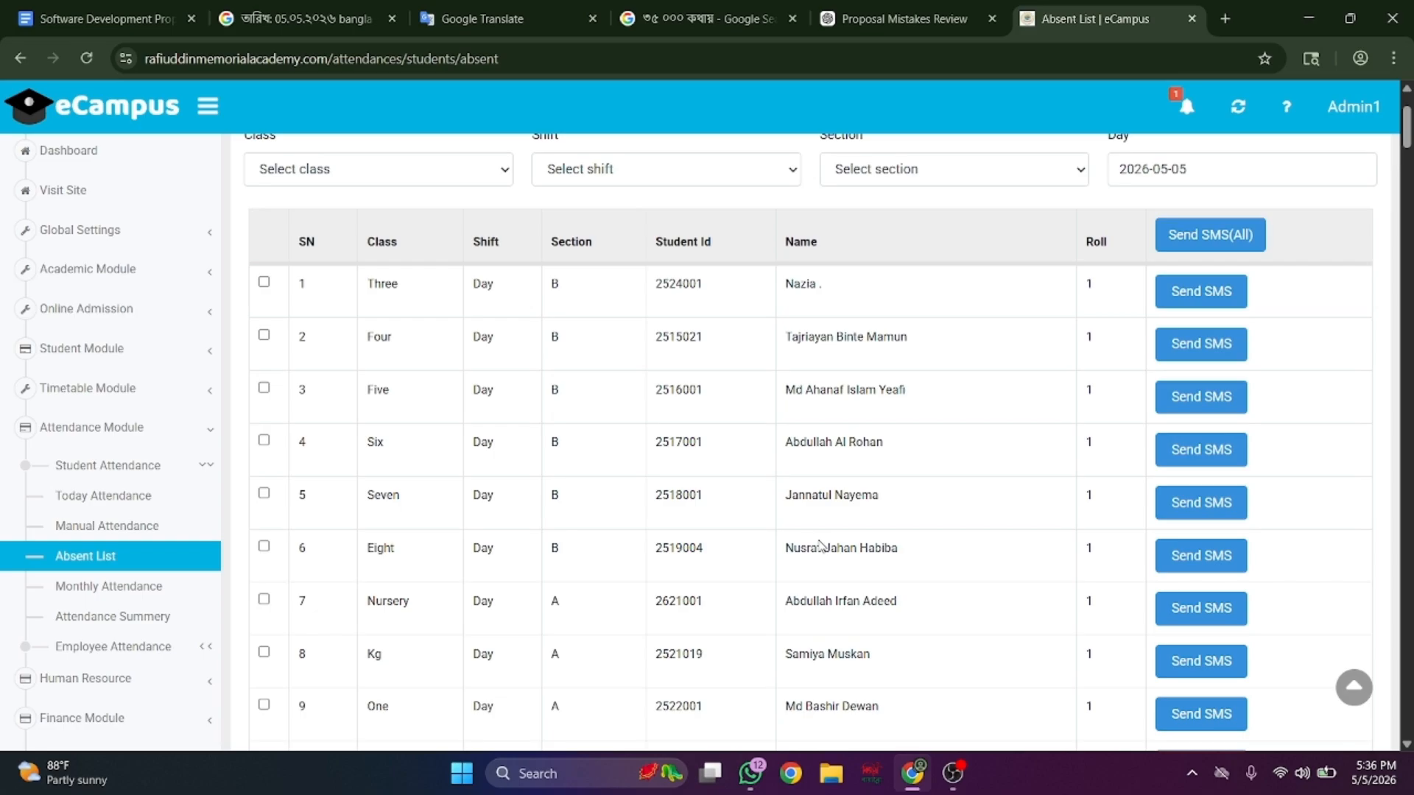
pyautogui.scroll(5, 822, 546)
pyautogui.scroll(-5, 822, 547)
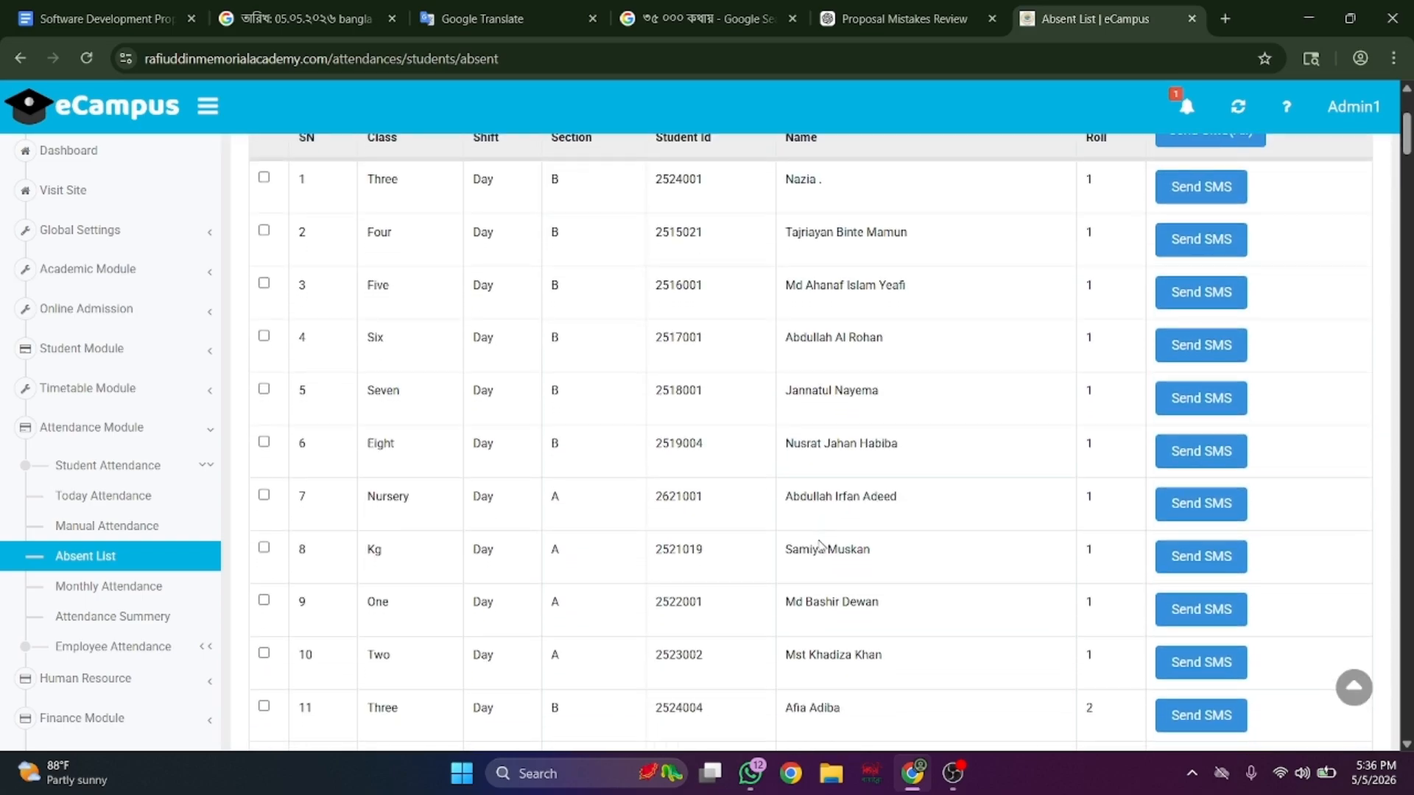
pyautogui.scroll(5, 822, 546)
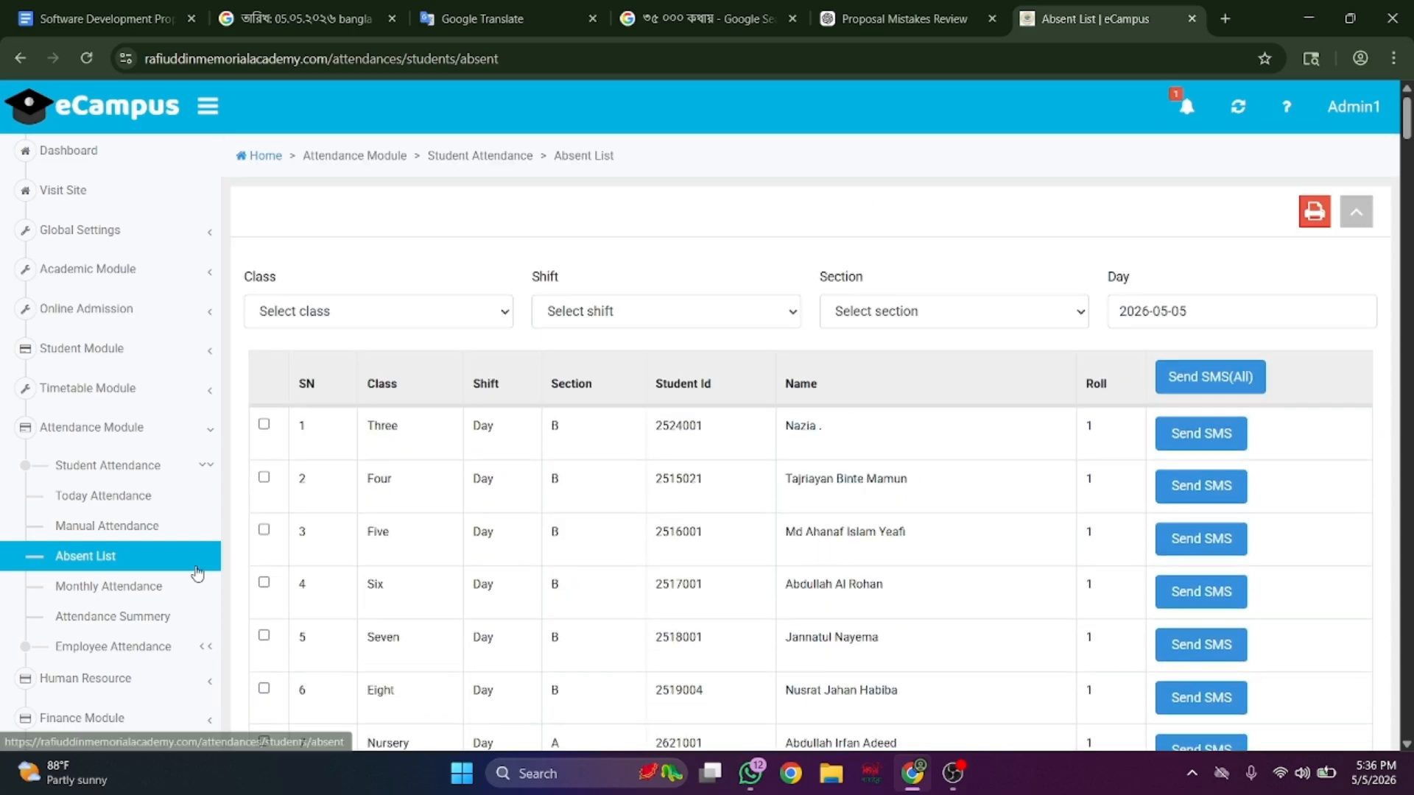
pyautogui.click(111, 588)
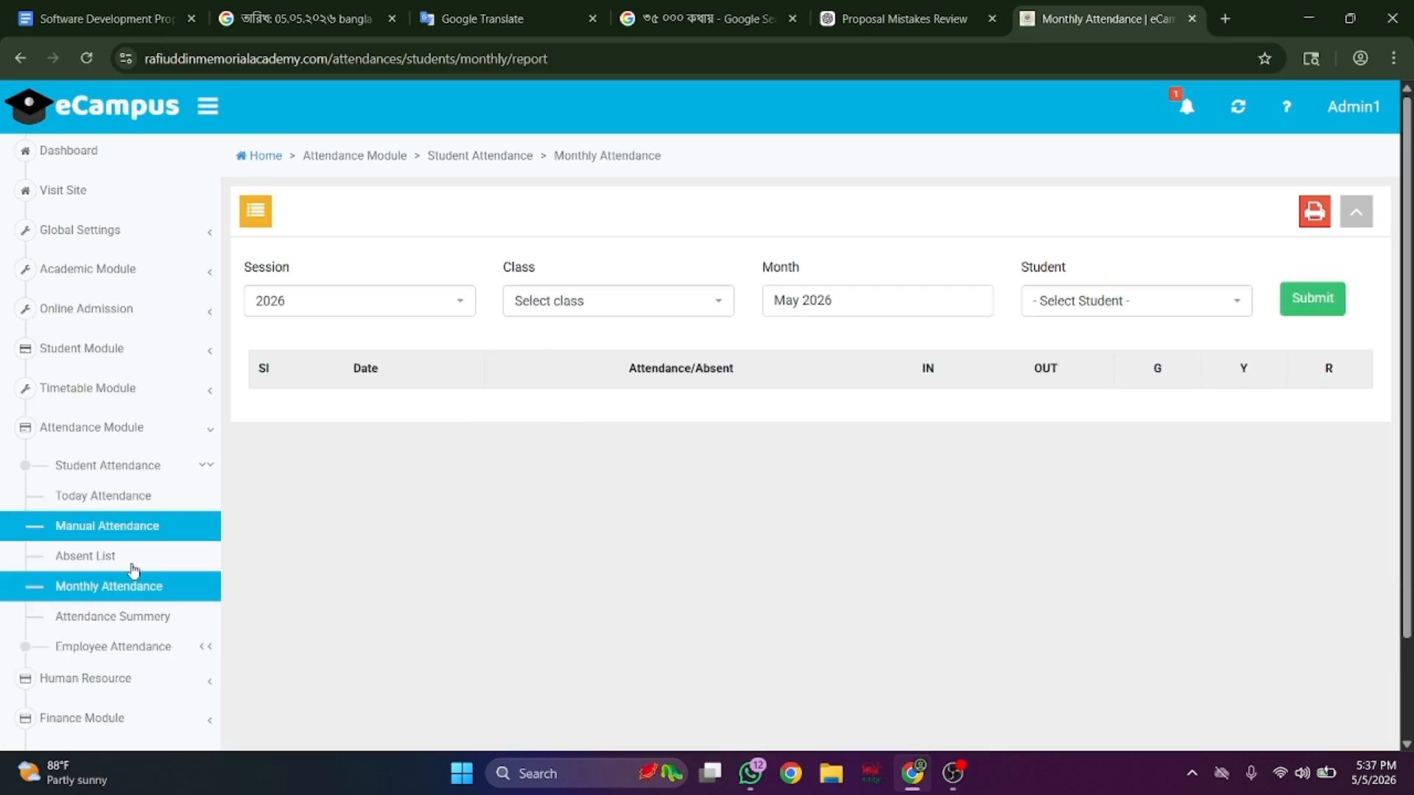
pyautogui.scroll(-2, 111, 589)
pyautogui.click(131, 541)
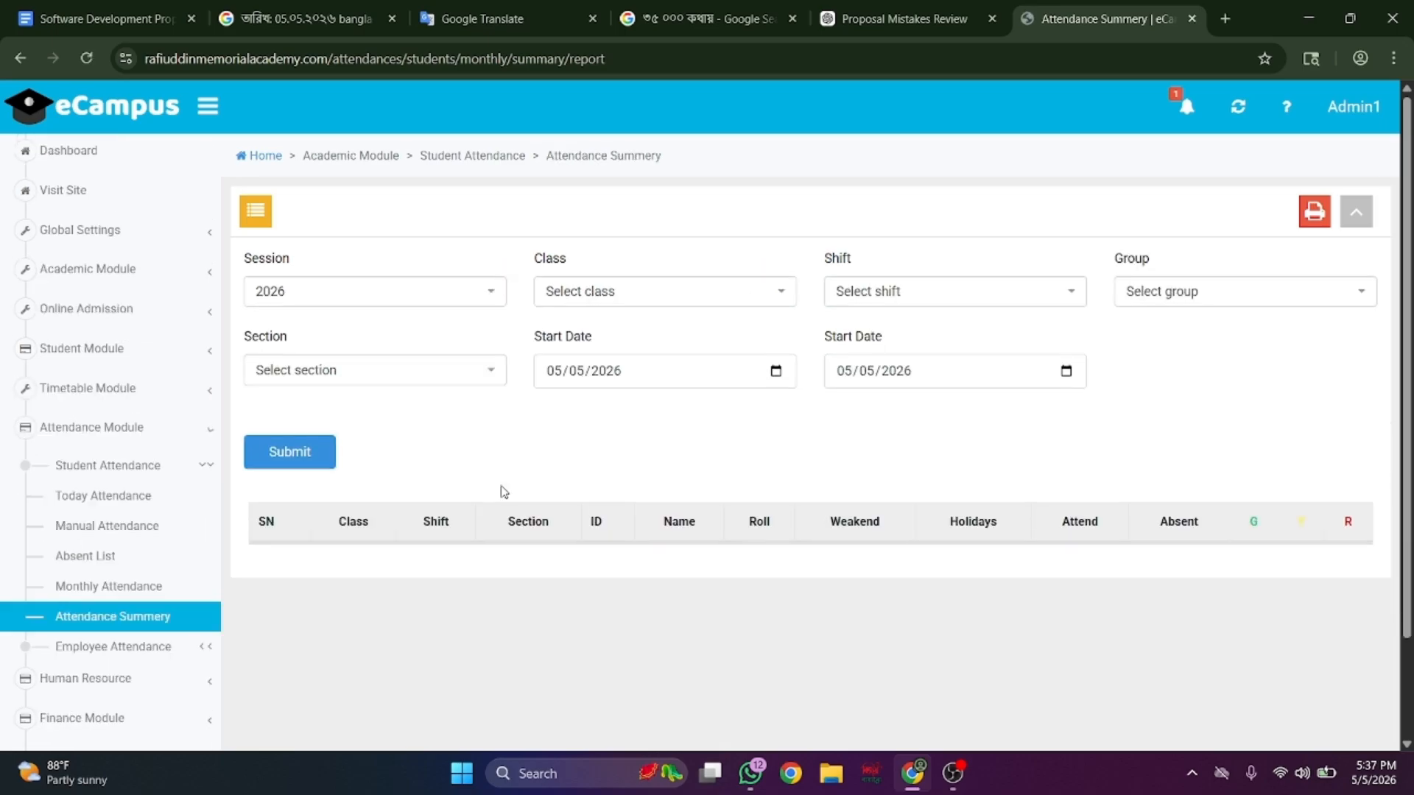
pyautogui.scroll(-2, 503, 492)
pyautogui.scroll(-3, 157, 527)
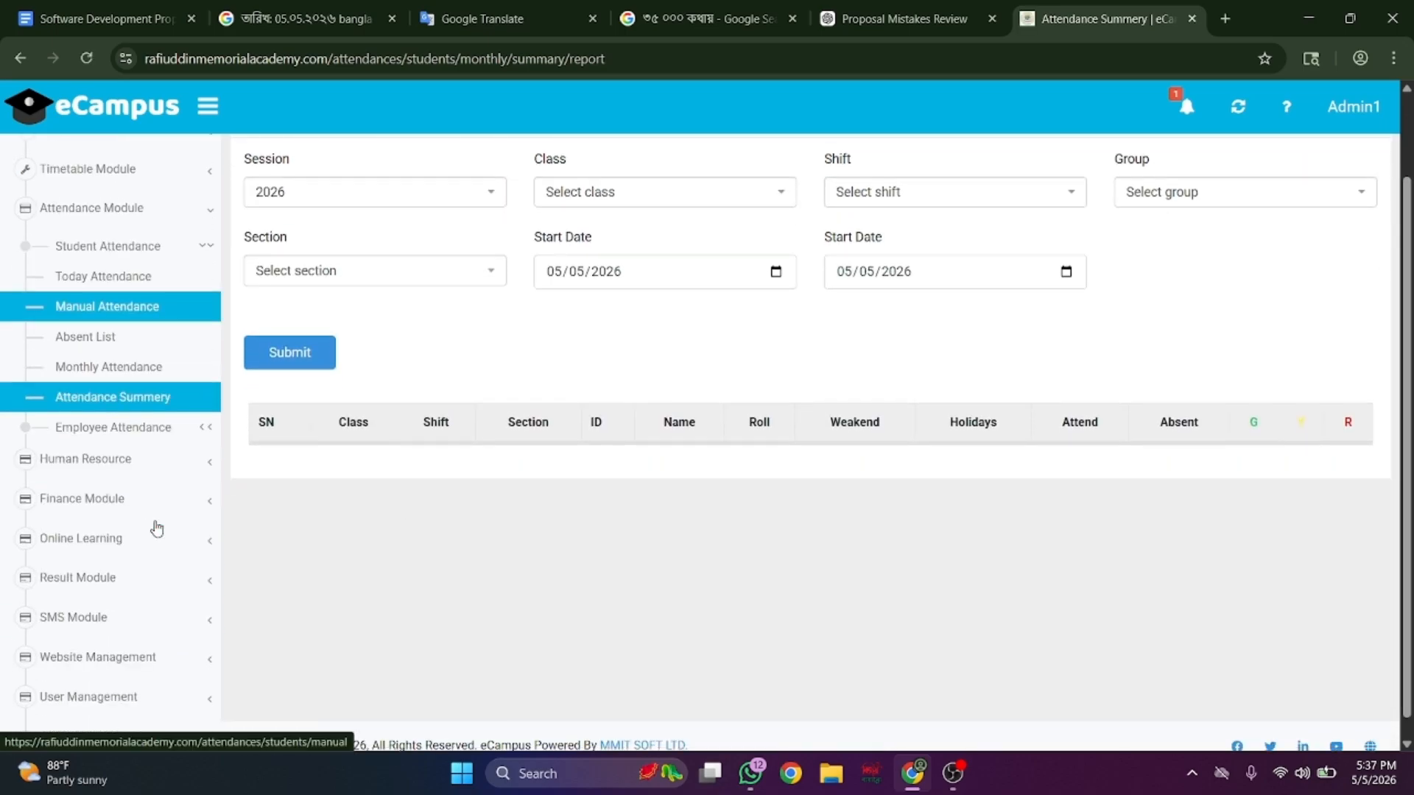
# - Look over the employee manual attendance and daily attendance summary pages
pyautogui.click(173, 440)
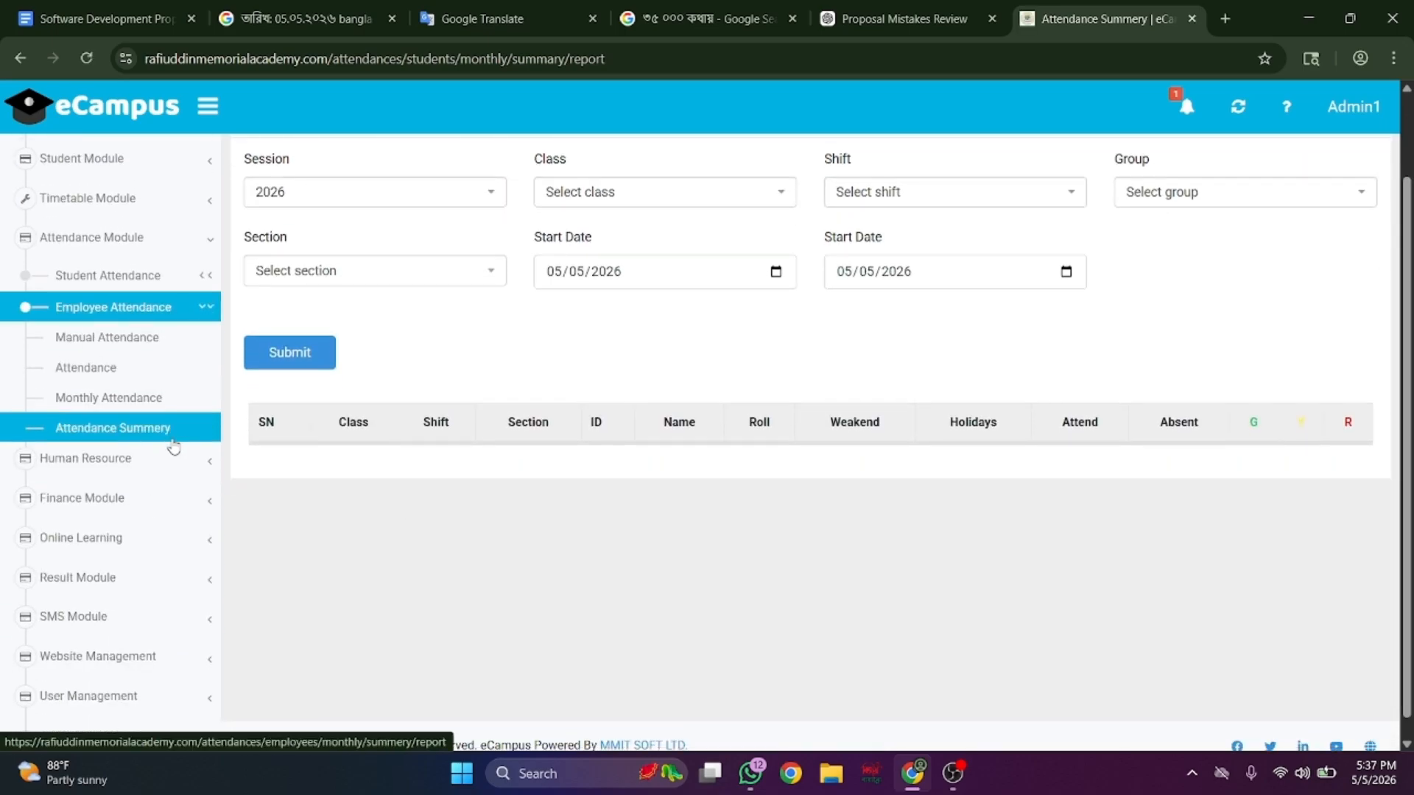
pyautogui.click(173, 344)
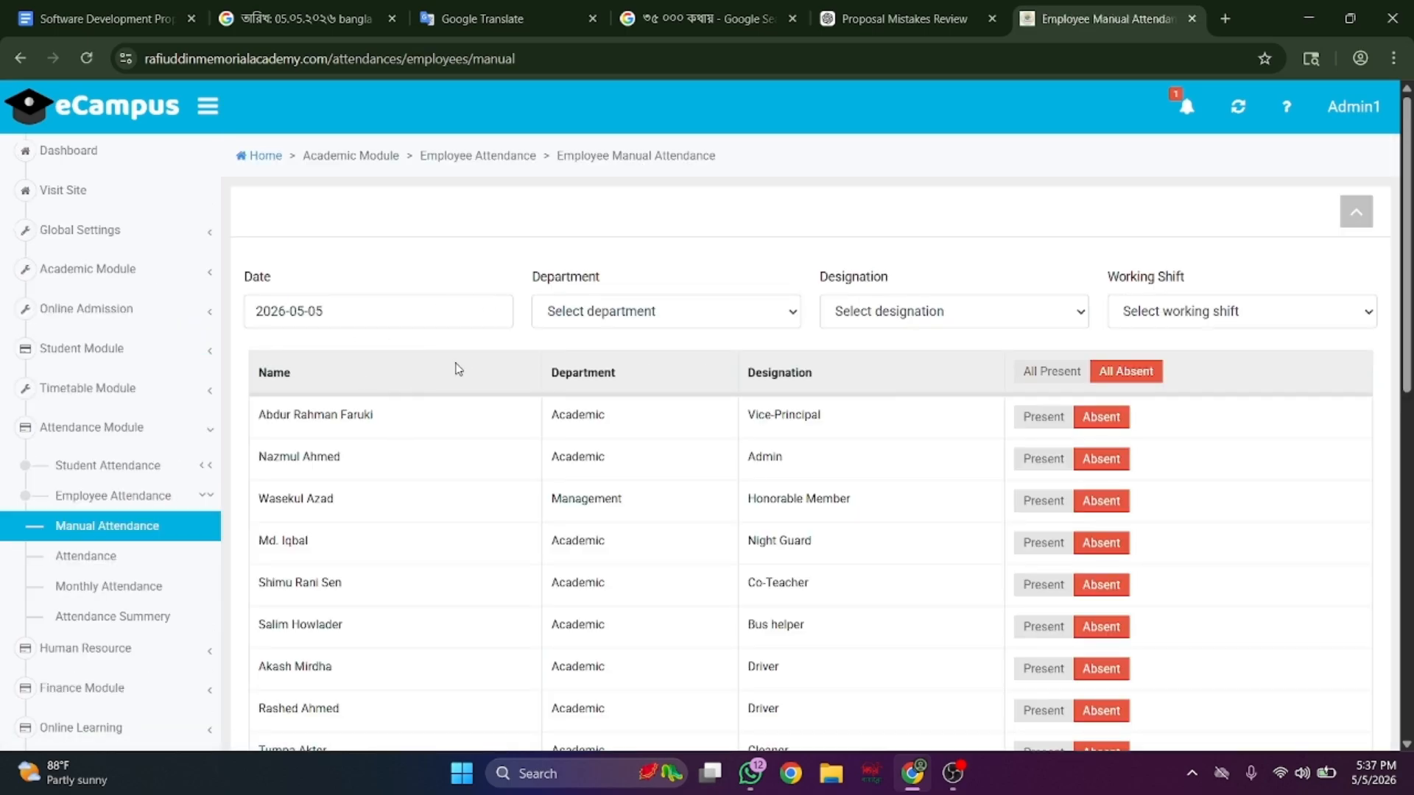
pyautogui.click(151, 565)
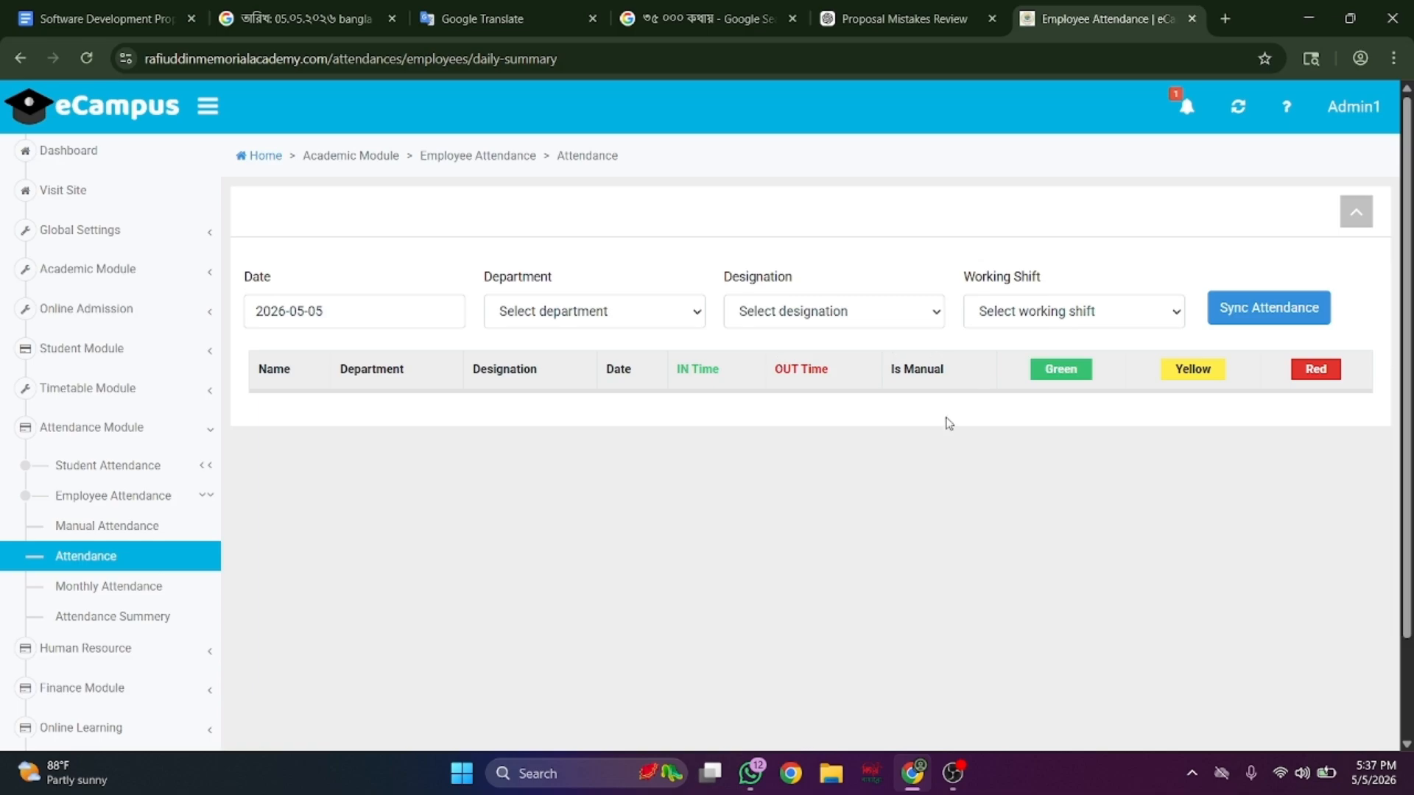
# - Run the employee Monthly Attendance report for one employee for May 2026
pyautogui.click(195, 593)
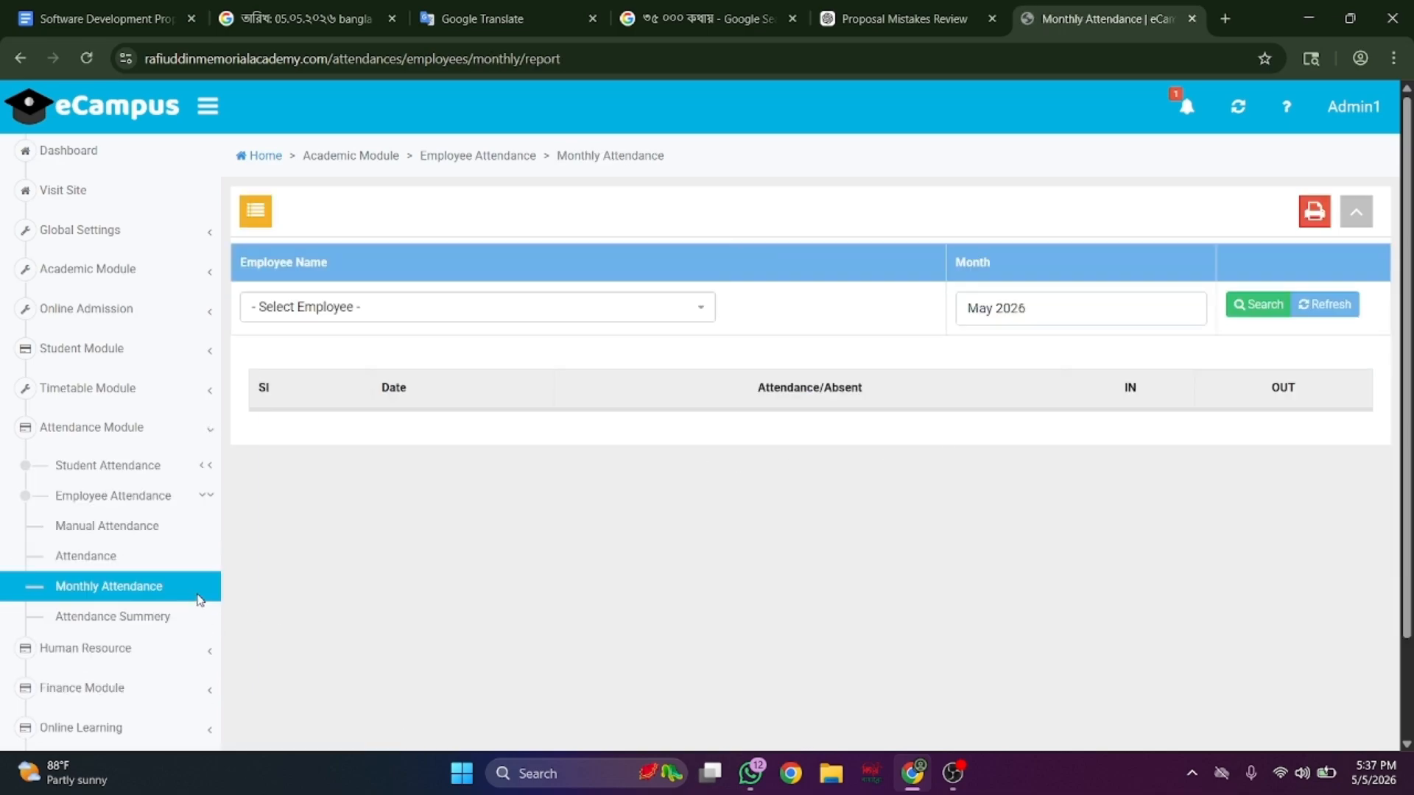
pyautogui.scroll(-1, 89, 587)
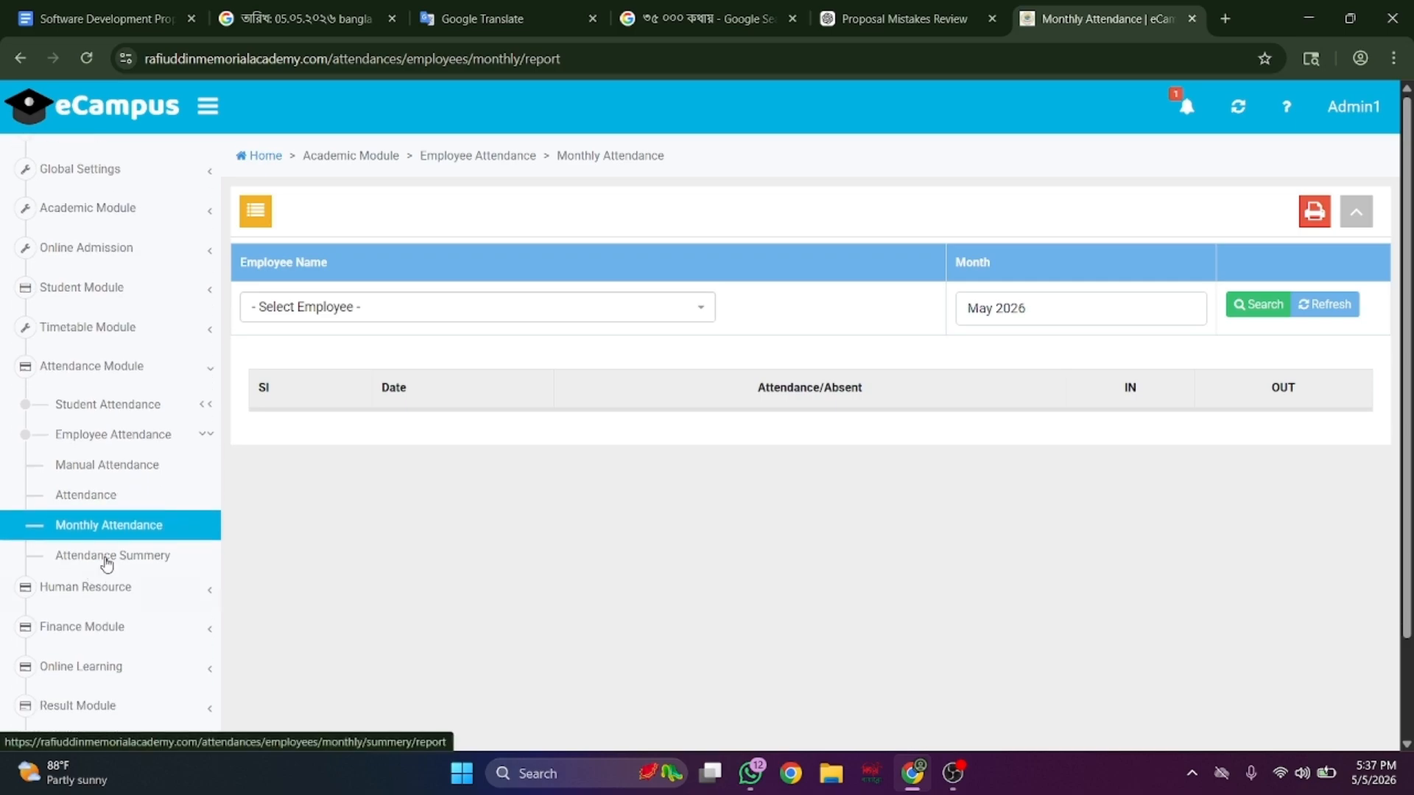
pyautogui.click(413, 309)
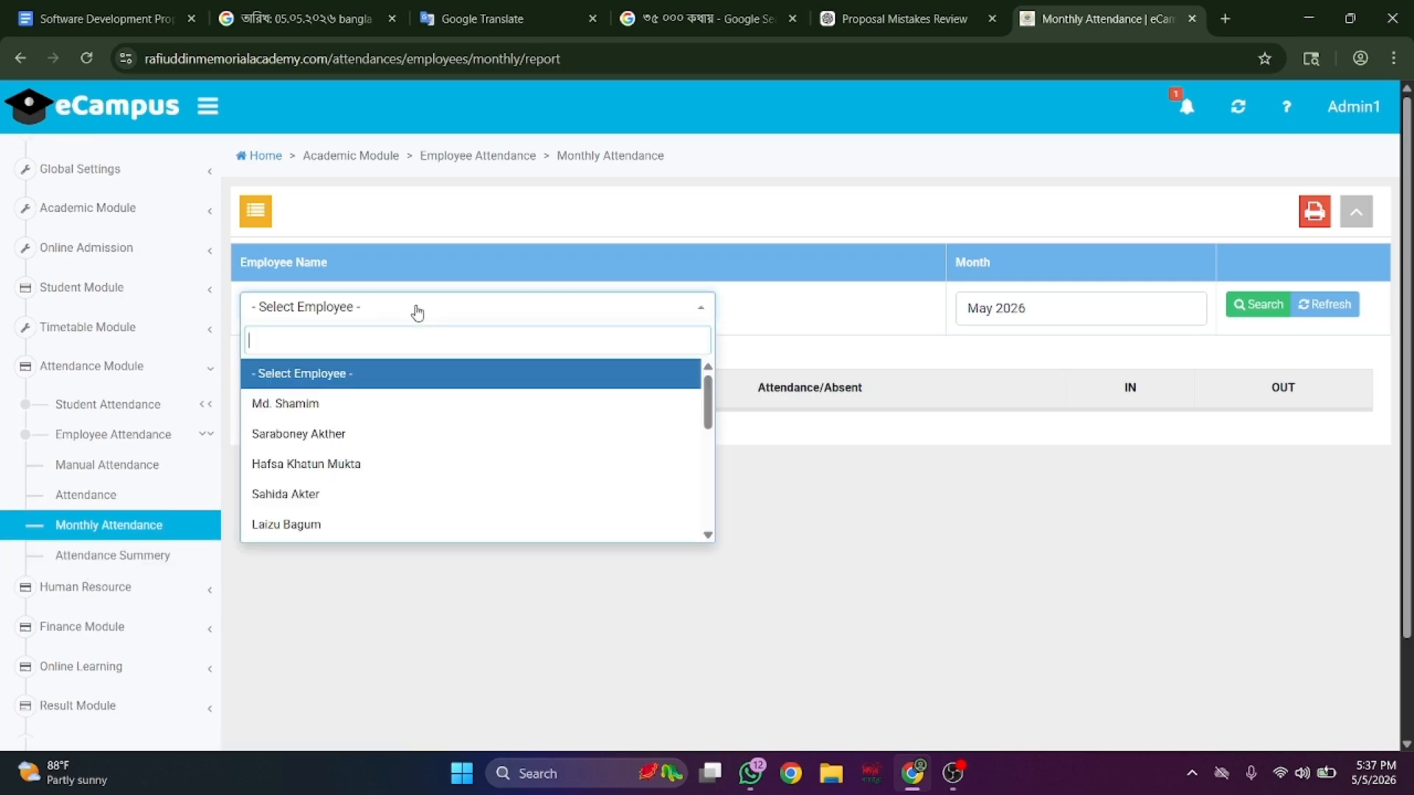
pyautogui.click(346, 405)
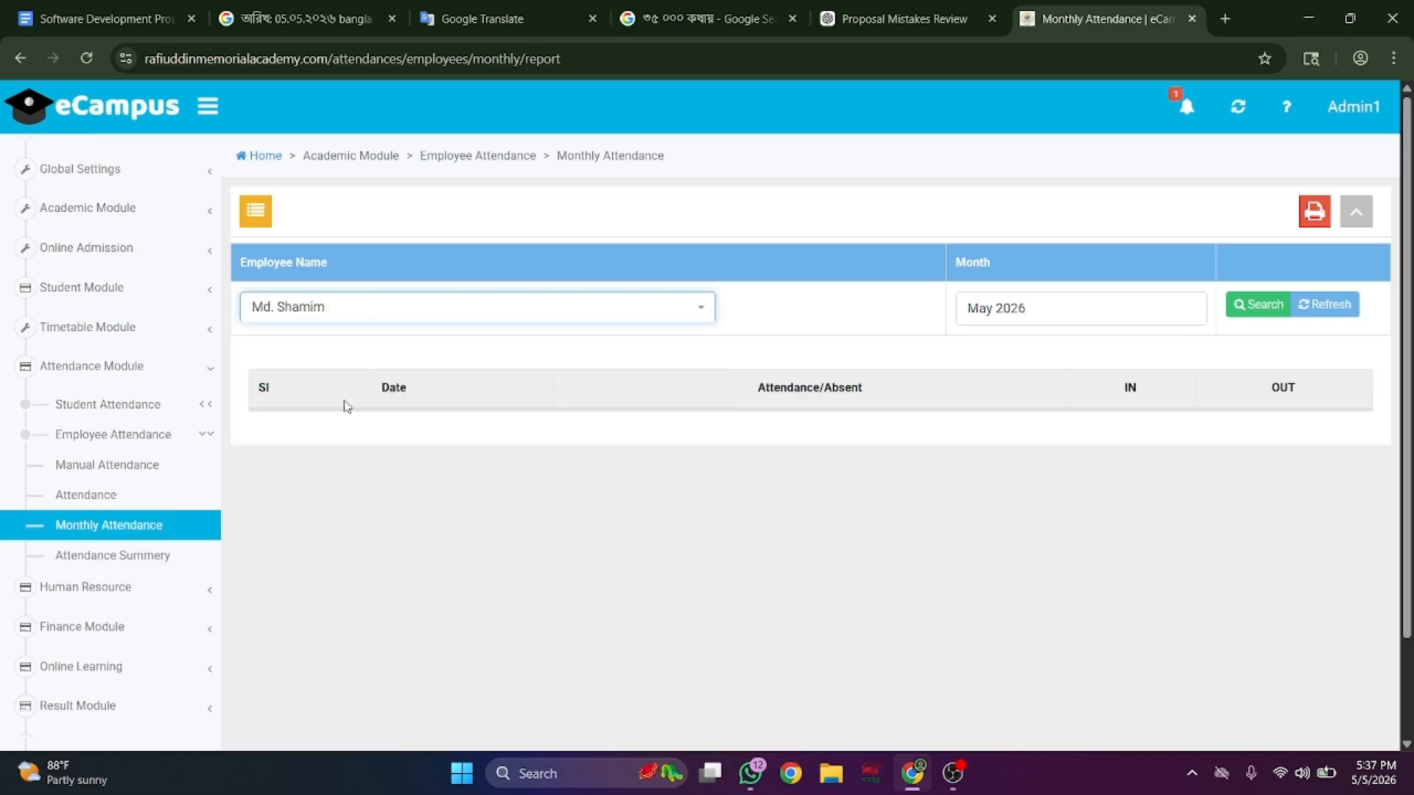
pyautogui.click(1248, 311)
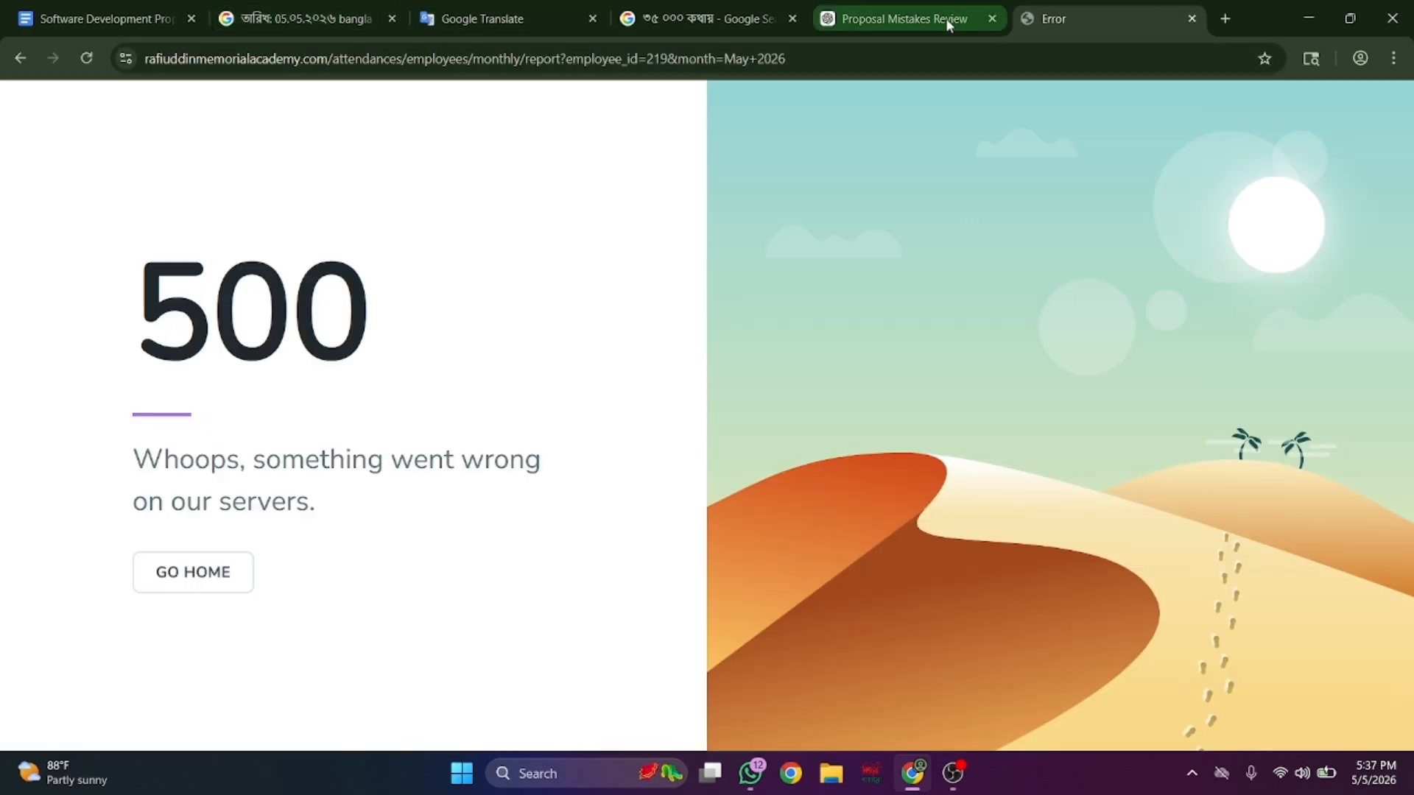
# - Go back from the 500 error and open the employee Attendance Summery page
pyautogui.click(20, 59)
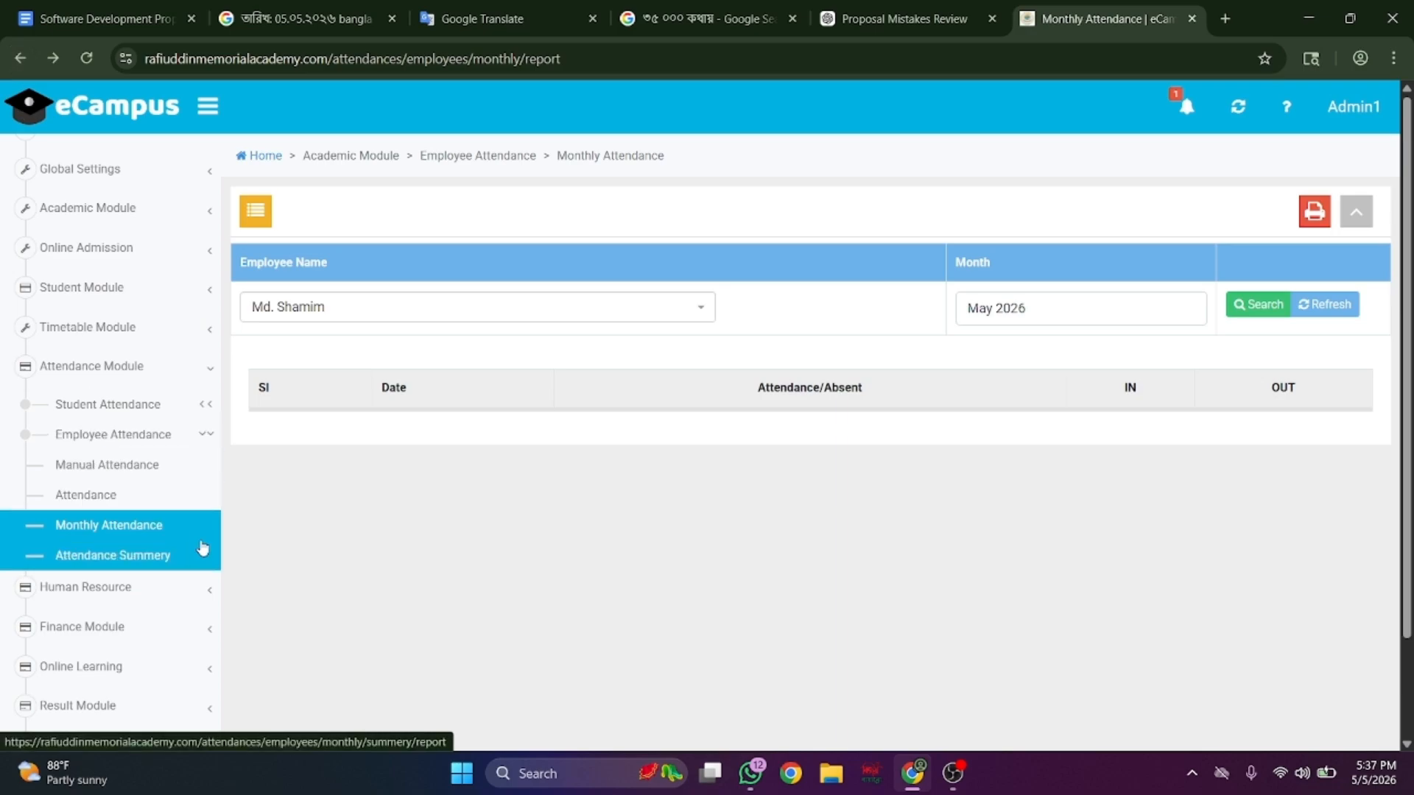
pyautogui.scroll(-1, 201, 545)
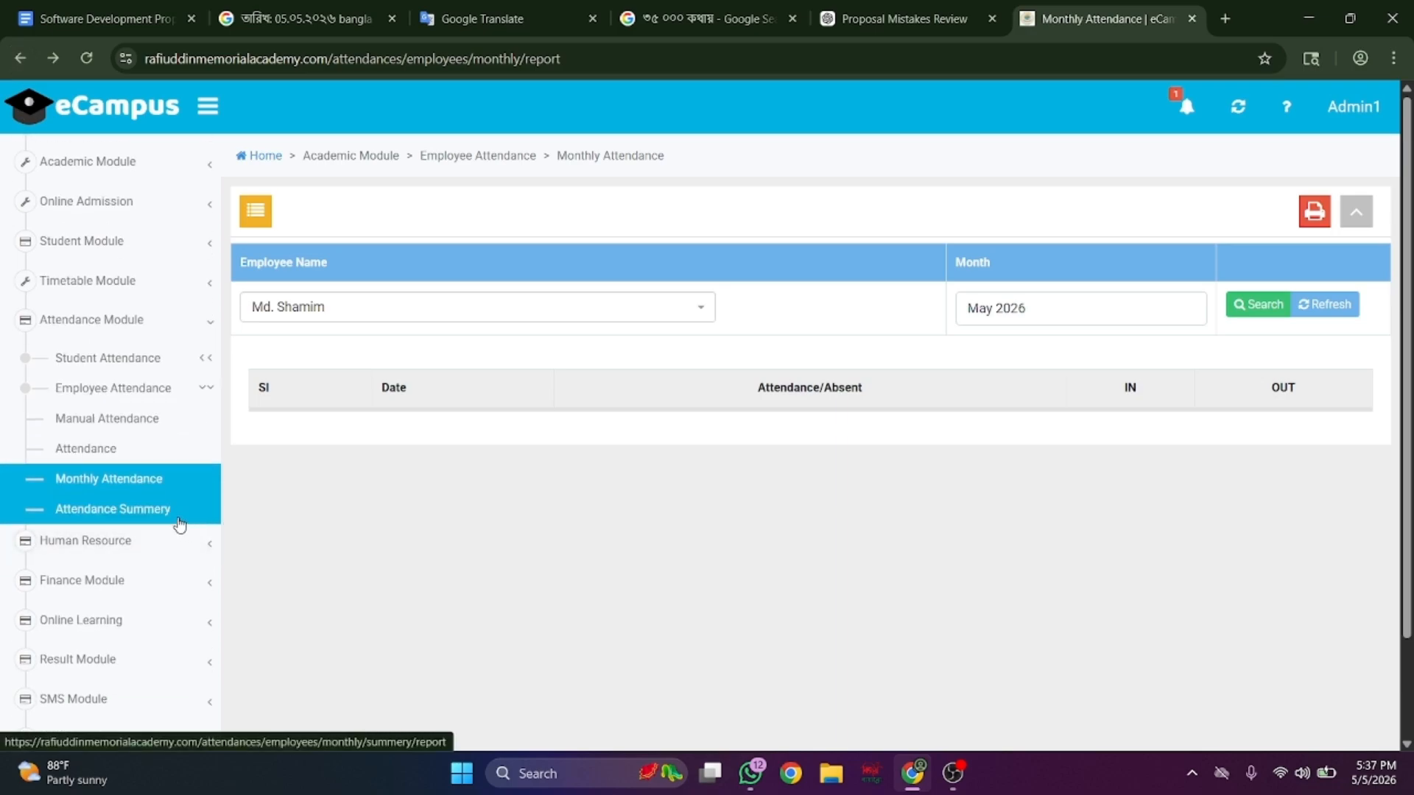
pyautogui.click(178, 520)
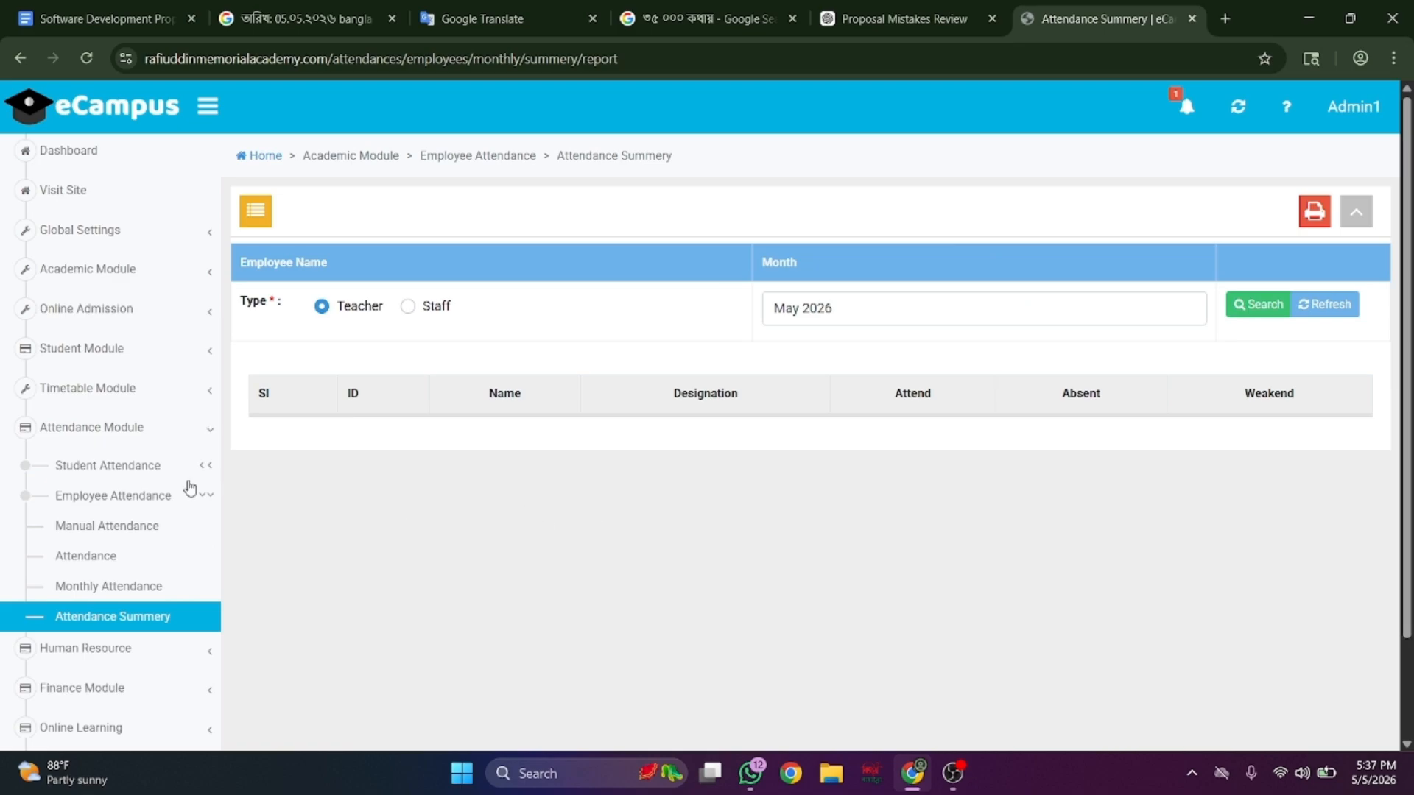
# - Review the HR Module's employee types, departments and designations lists
pyautogui.scroll(-4, 128, 445)
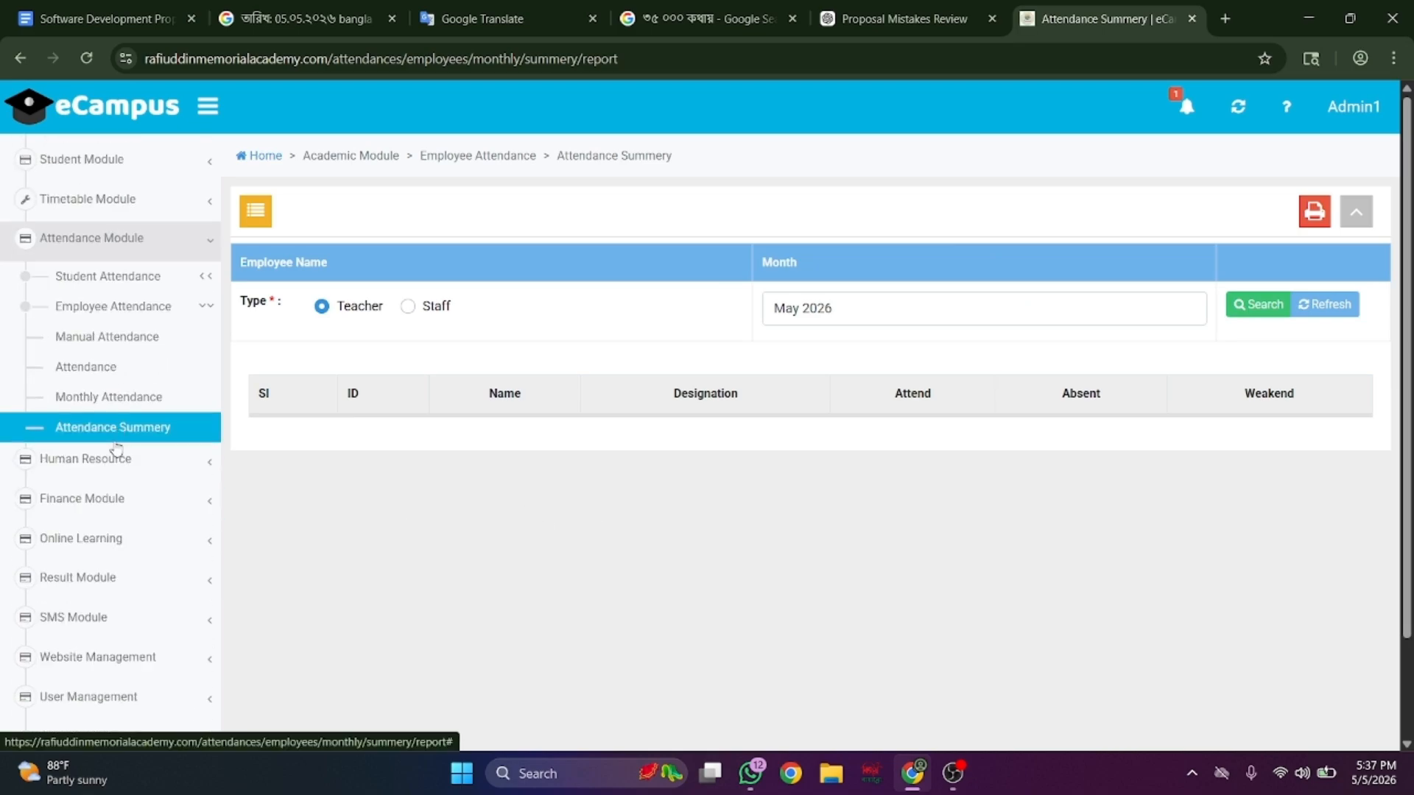
pyautogui.click(153, 465)
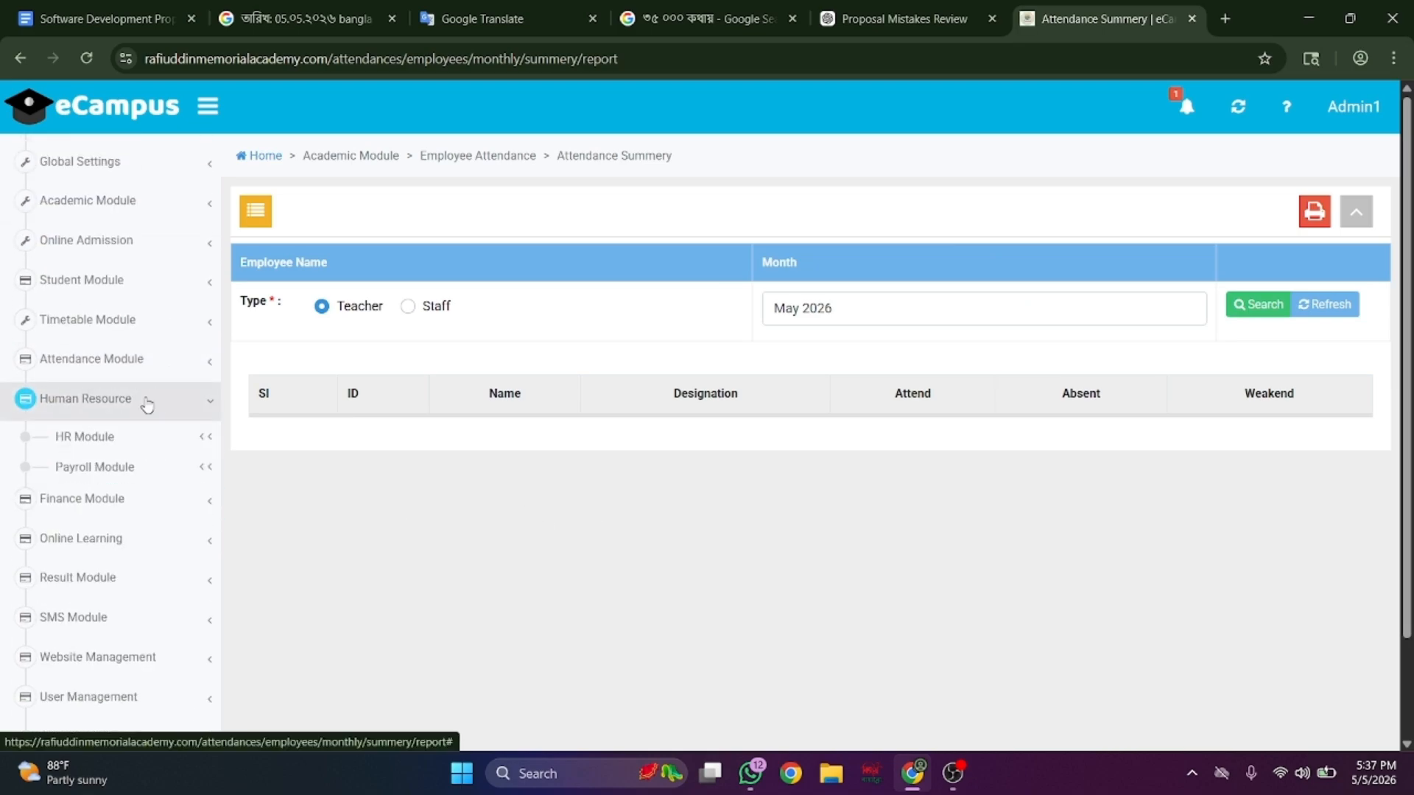
pyautogui.click(200, 440)
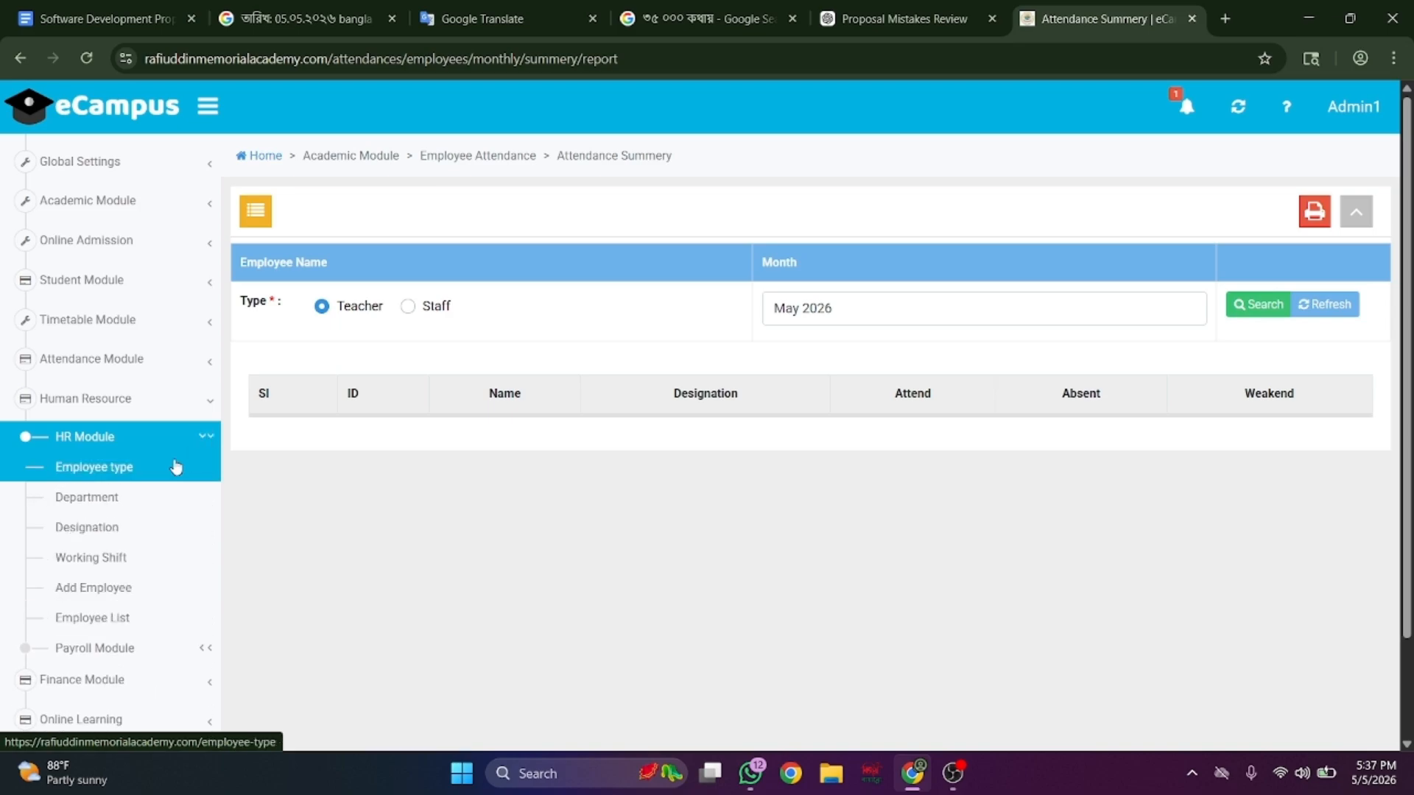
pyautogui.click(175, 467)
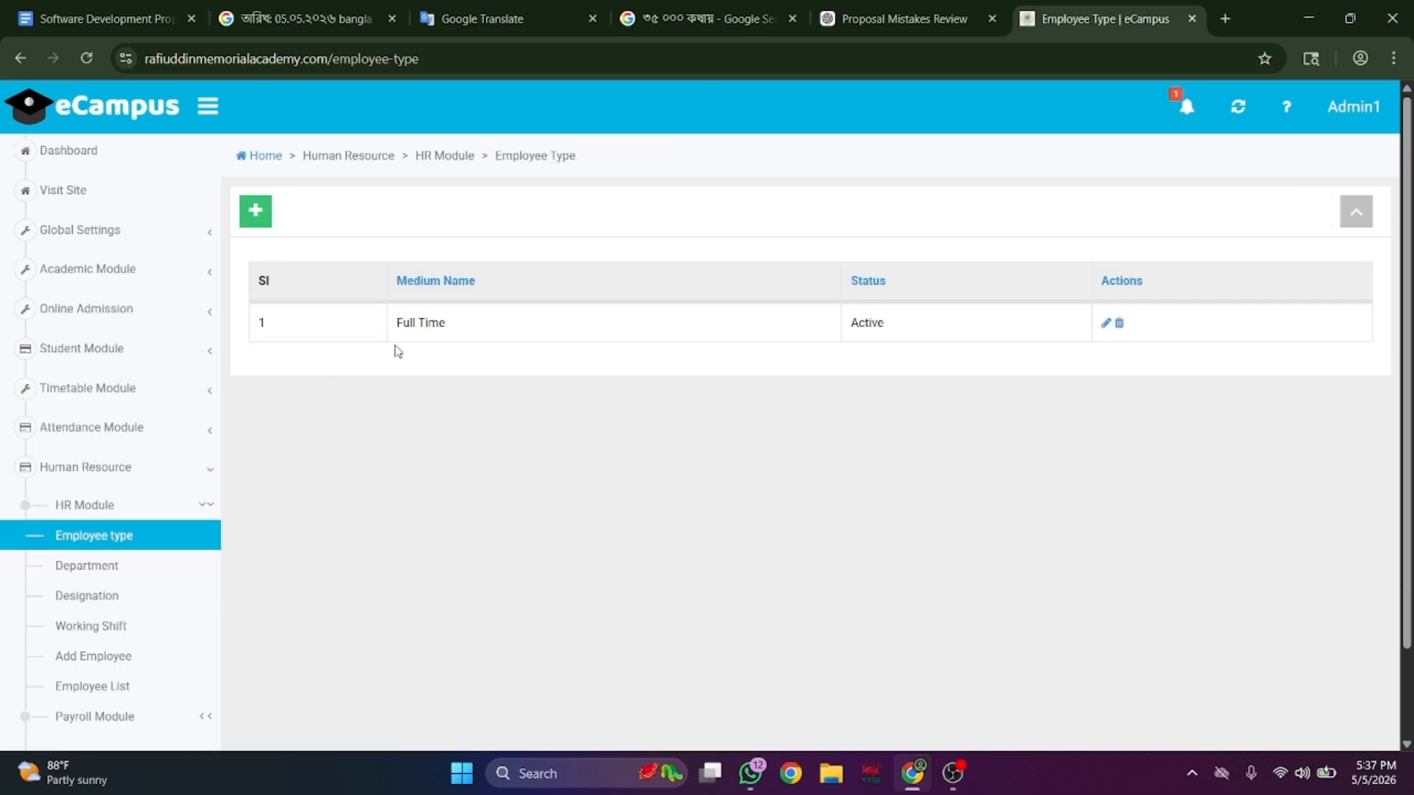
pyautogui.click(166, 579)
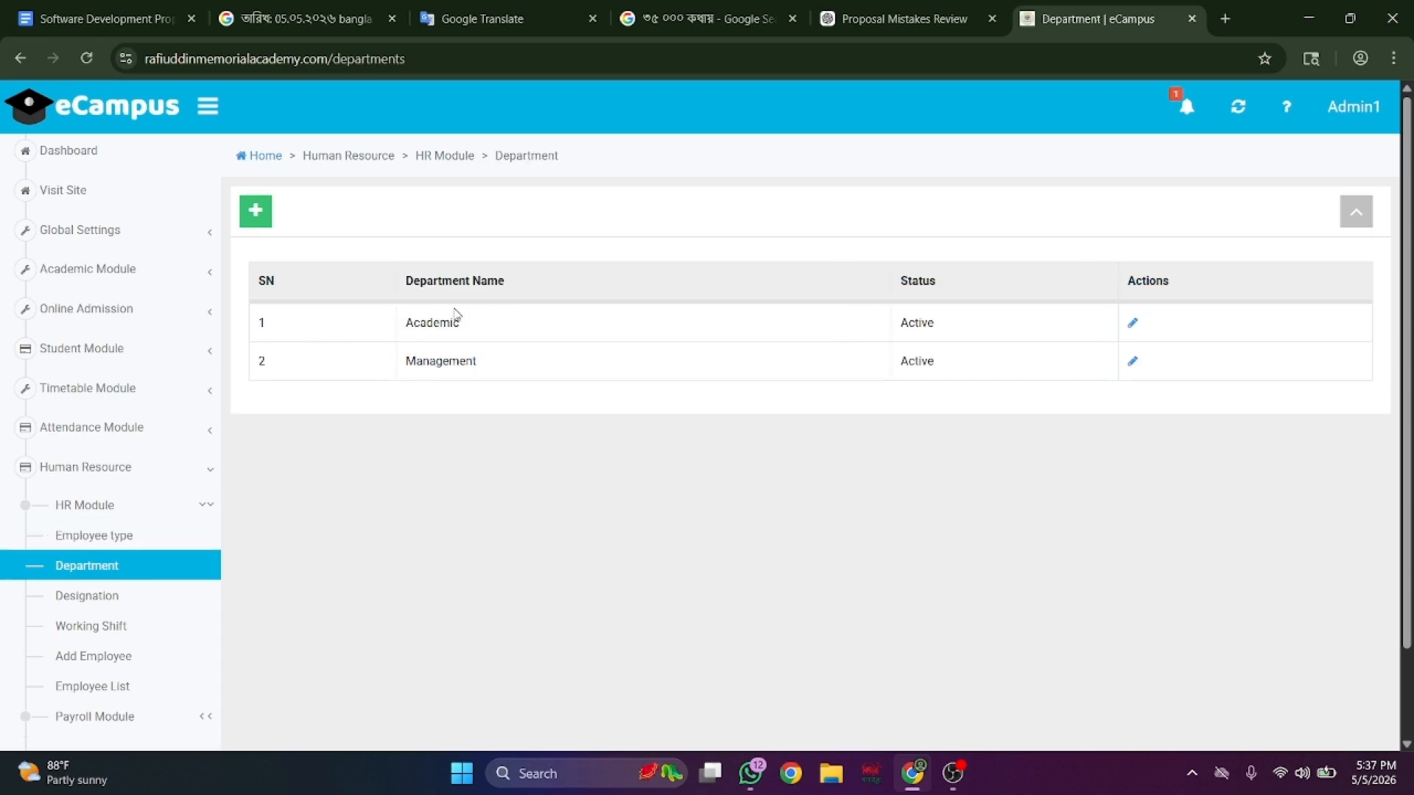
pyautogui.click(106, 610)
# - Check working shifts and the Add Employee form, then scroll the full employee list
pyautogui.scroll(-2, 328, 696)
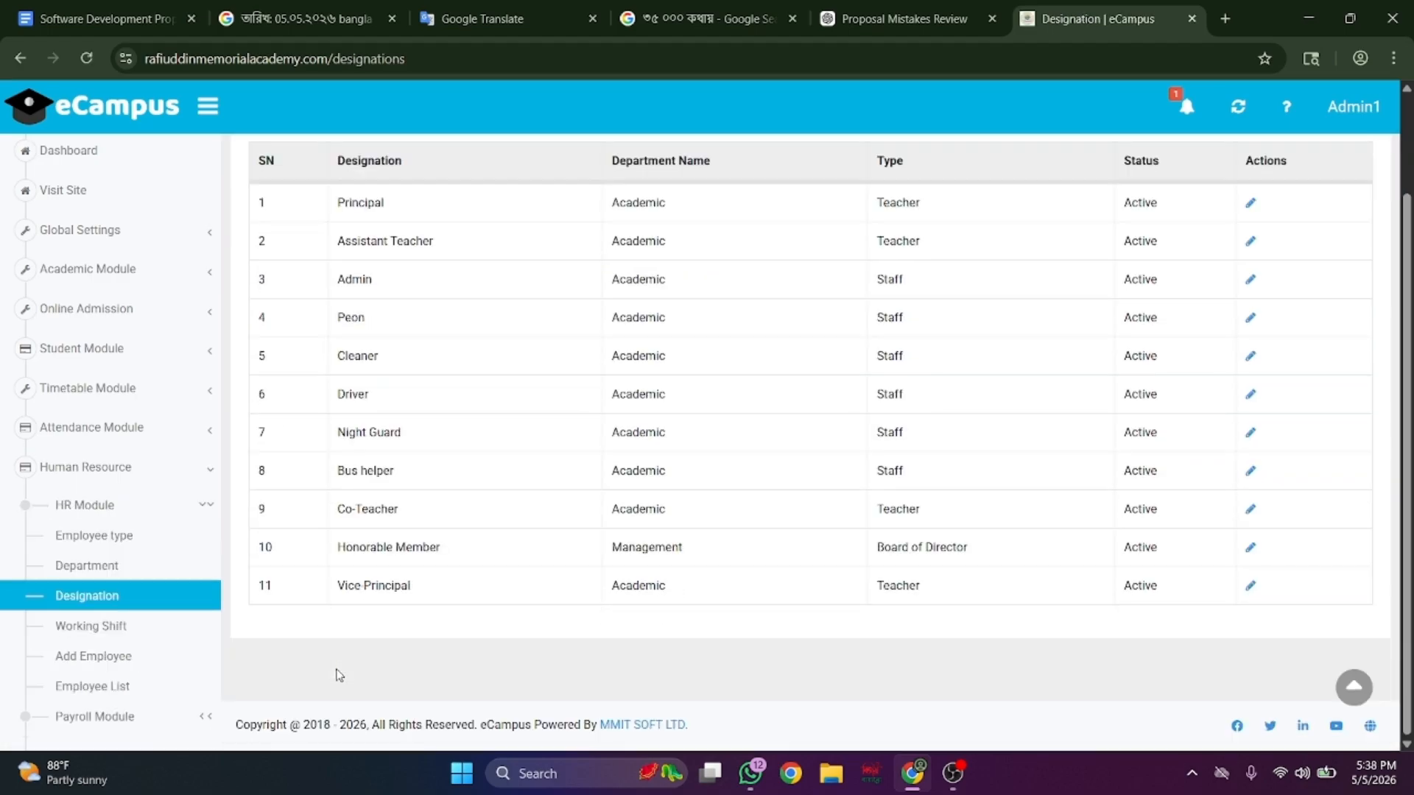
pyautogui.click(156, 637)
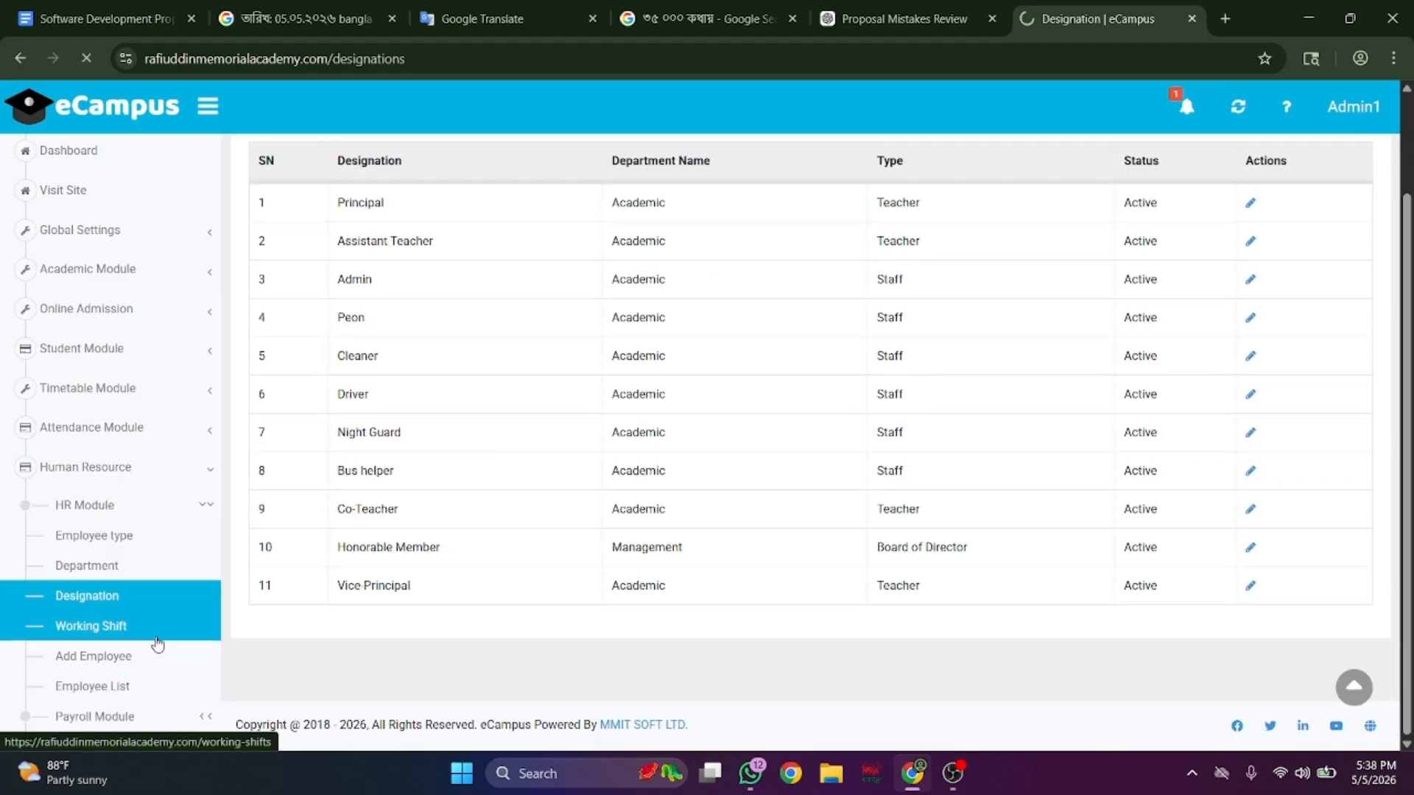
pyautogui.scroll(-2, 81, 611)
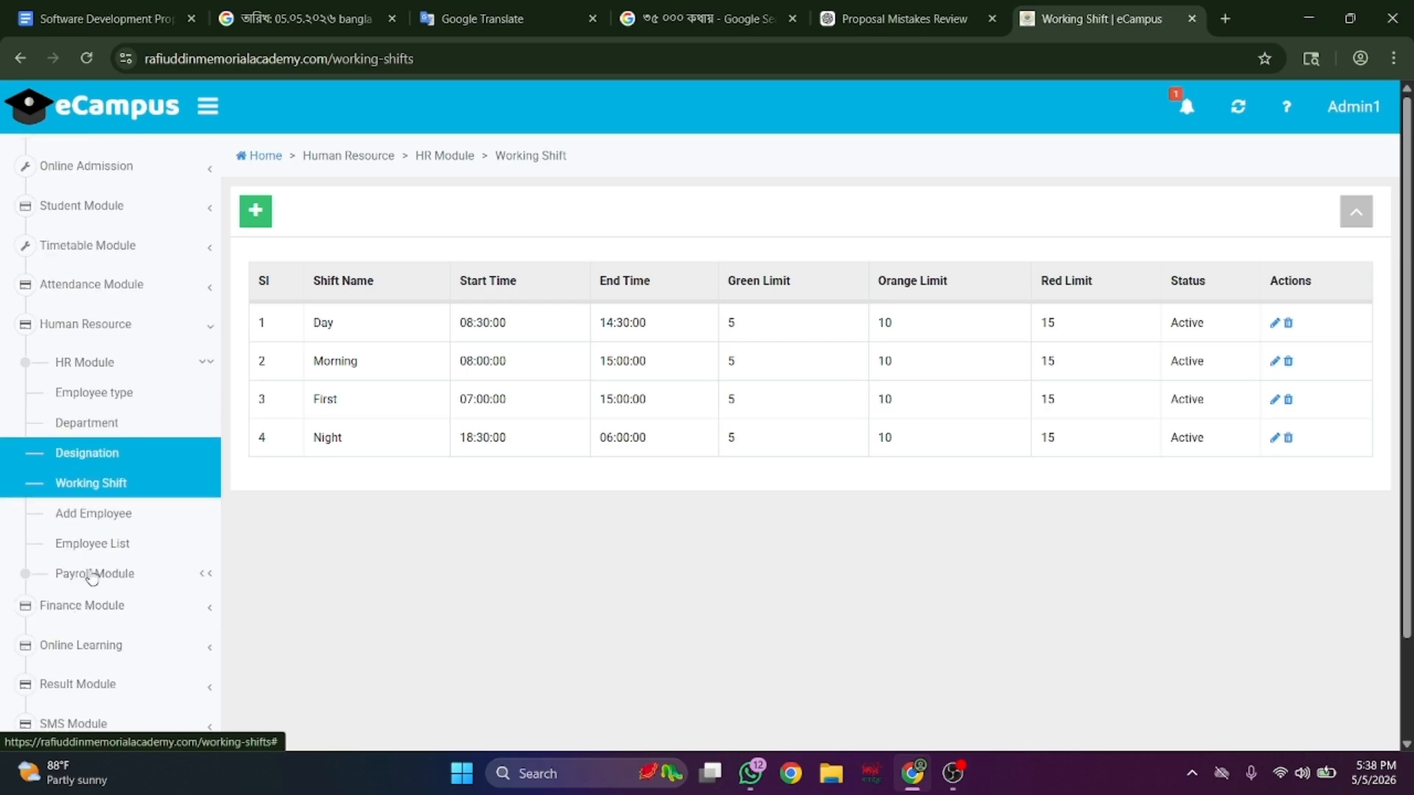
pyautogui.click(125, 524)
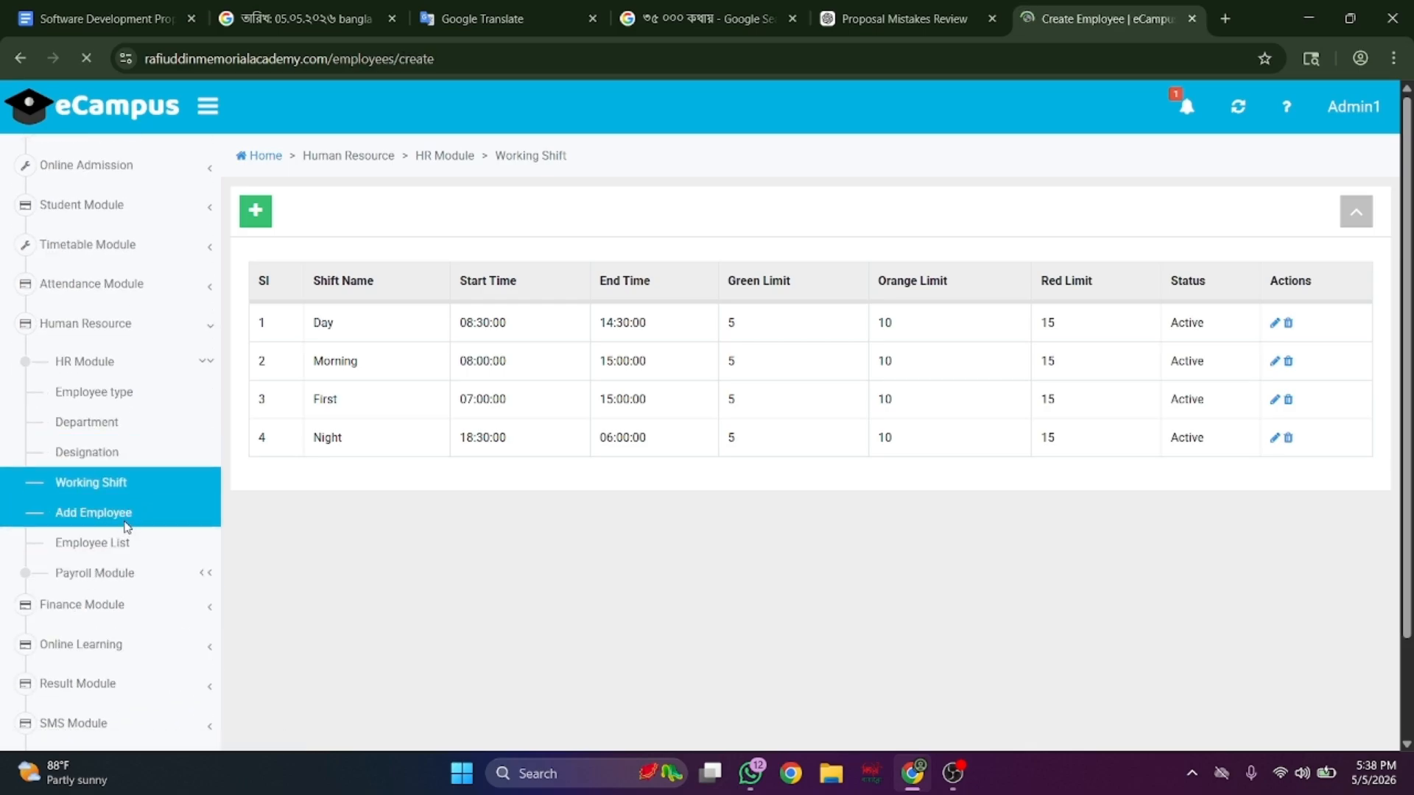
pyautogui.scroll(-14, 430, 477)
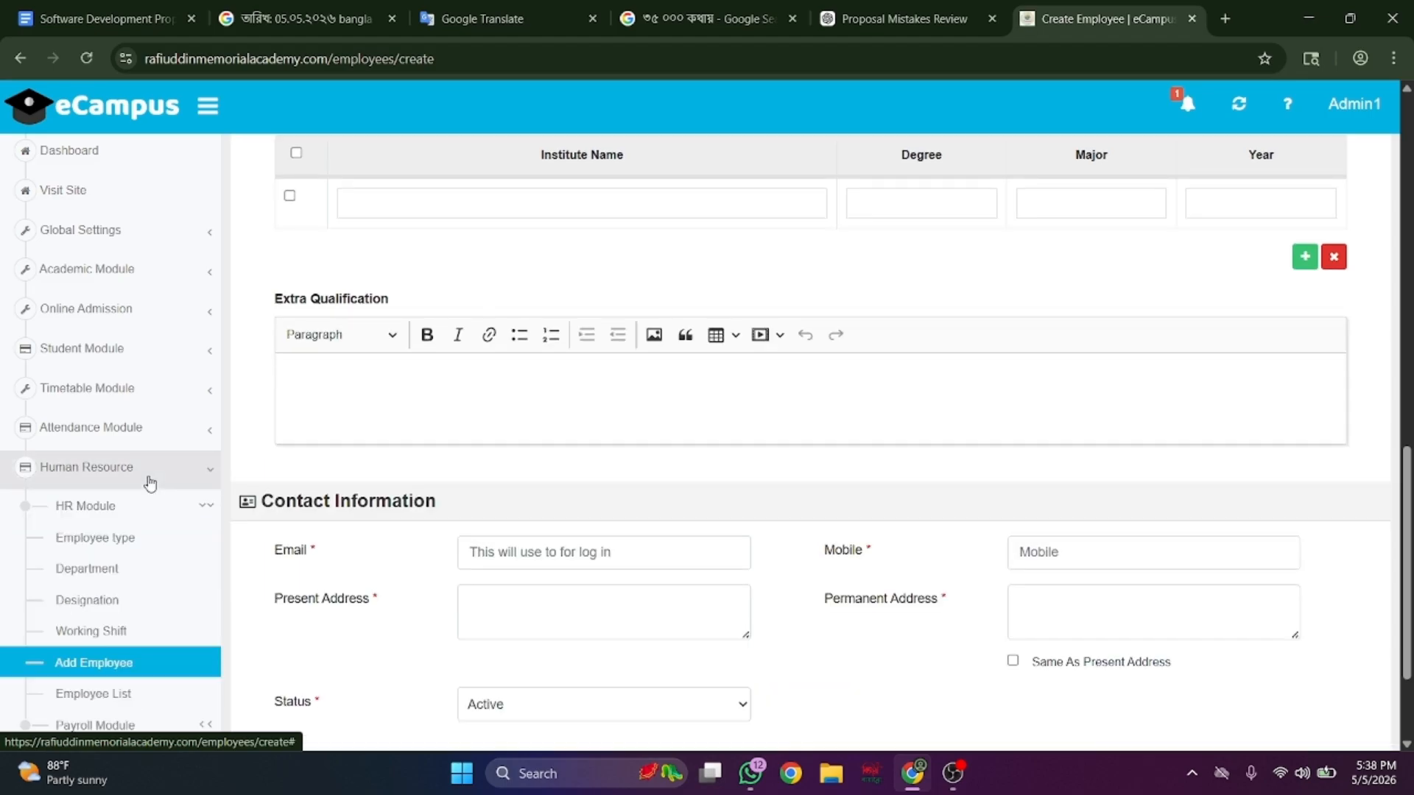
pyautogui.scroll(-3, 151, 516)
pyautogui.click(155, 514)
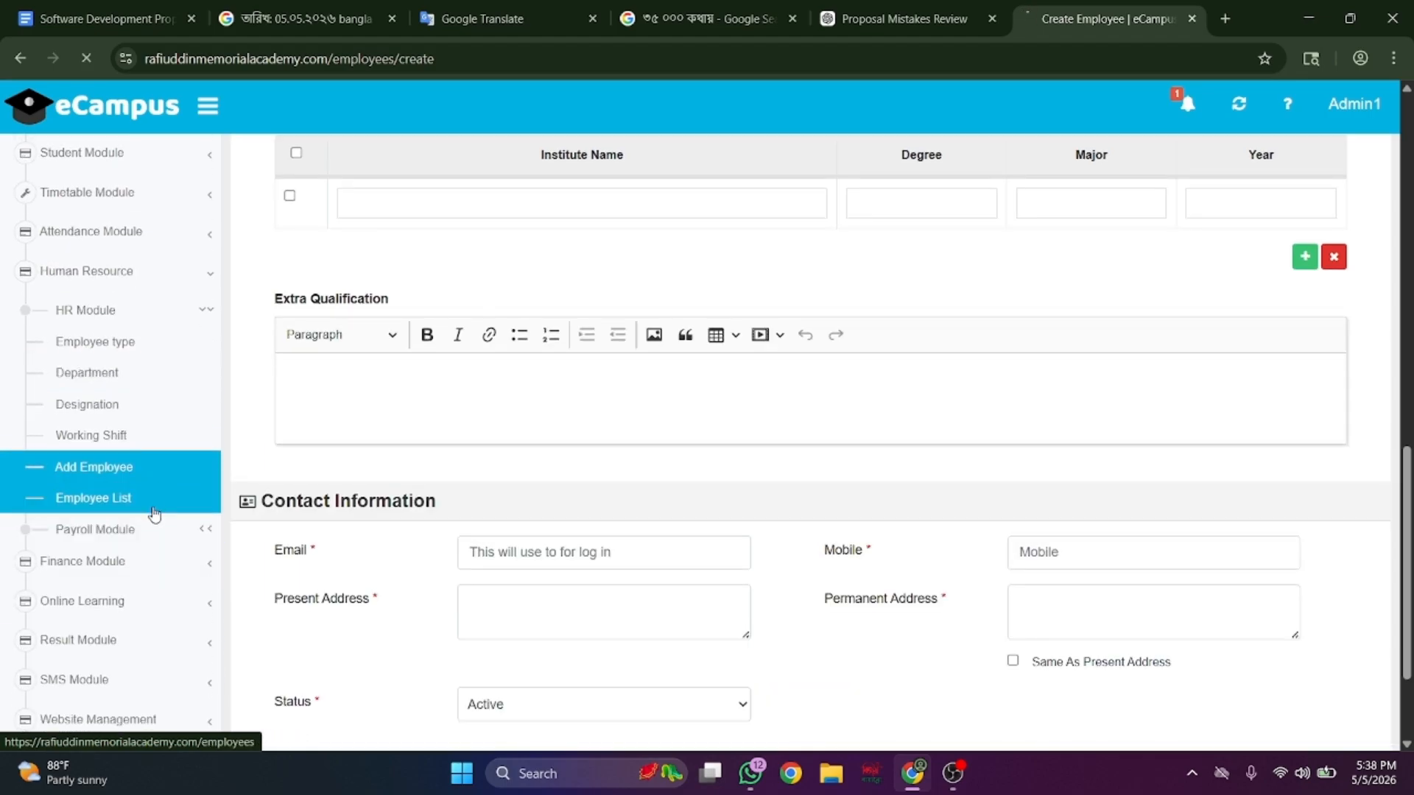
pyautogui.scroll(-5, 571, 543)
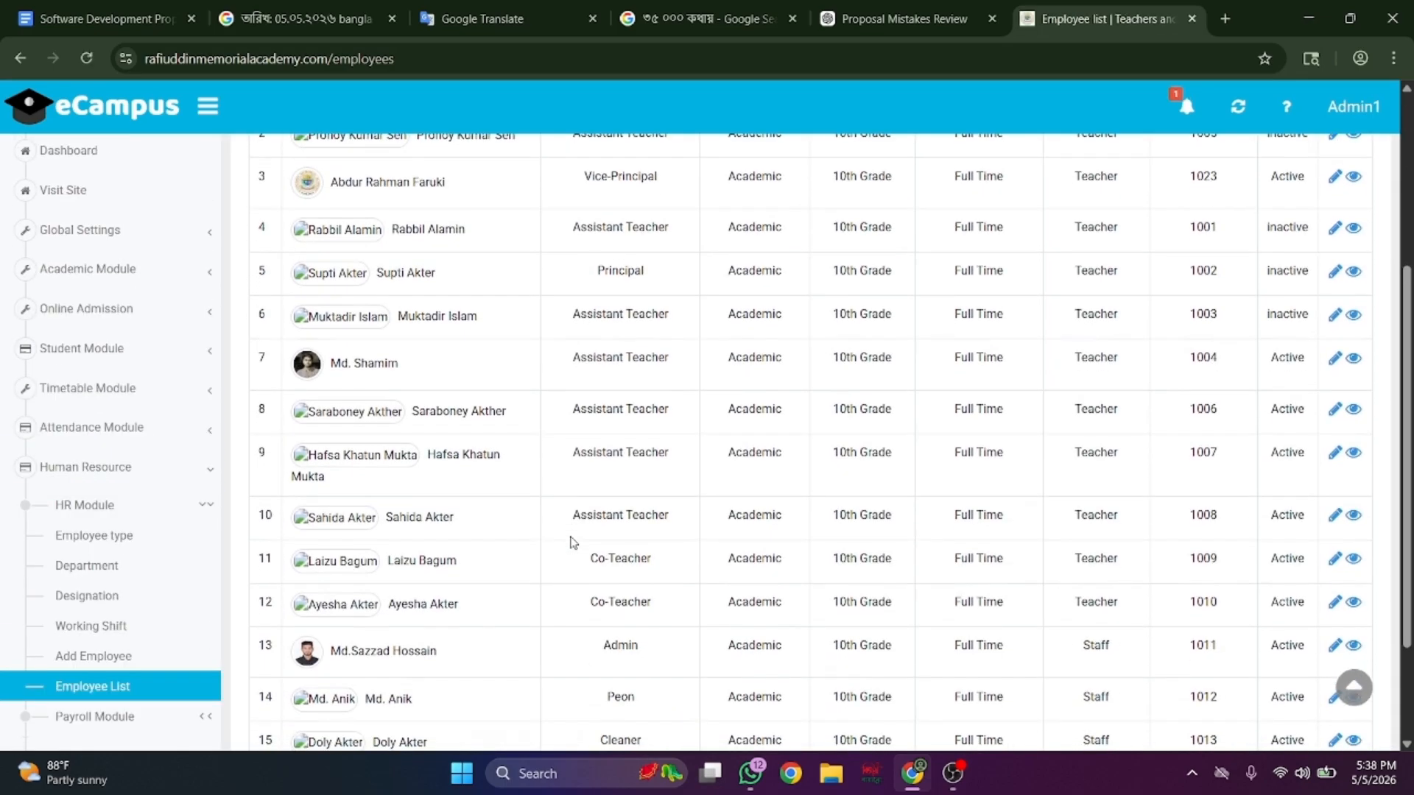
pyautogui.scroll(-2, 573, 542)
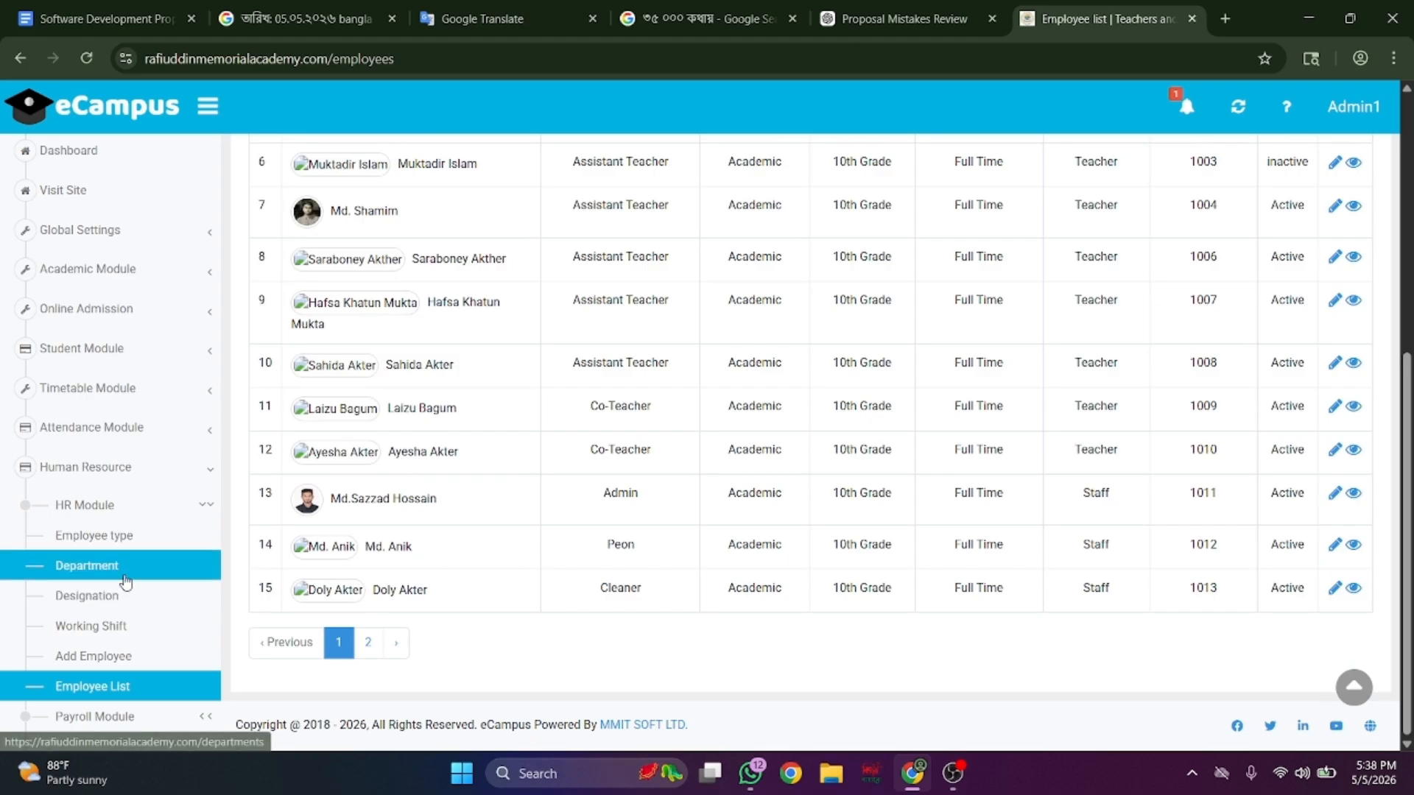
pyautogui.scroll(-3, 125, 578)
pyautogui.click(175, 525)
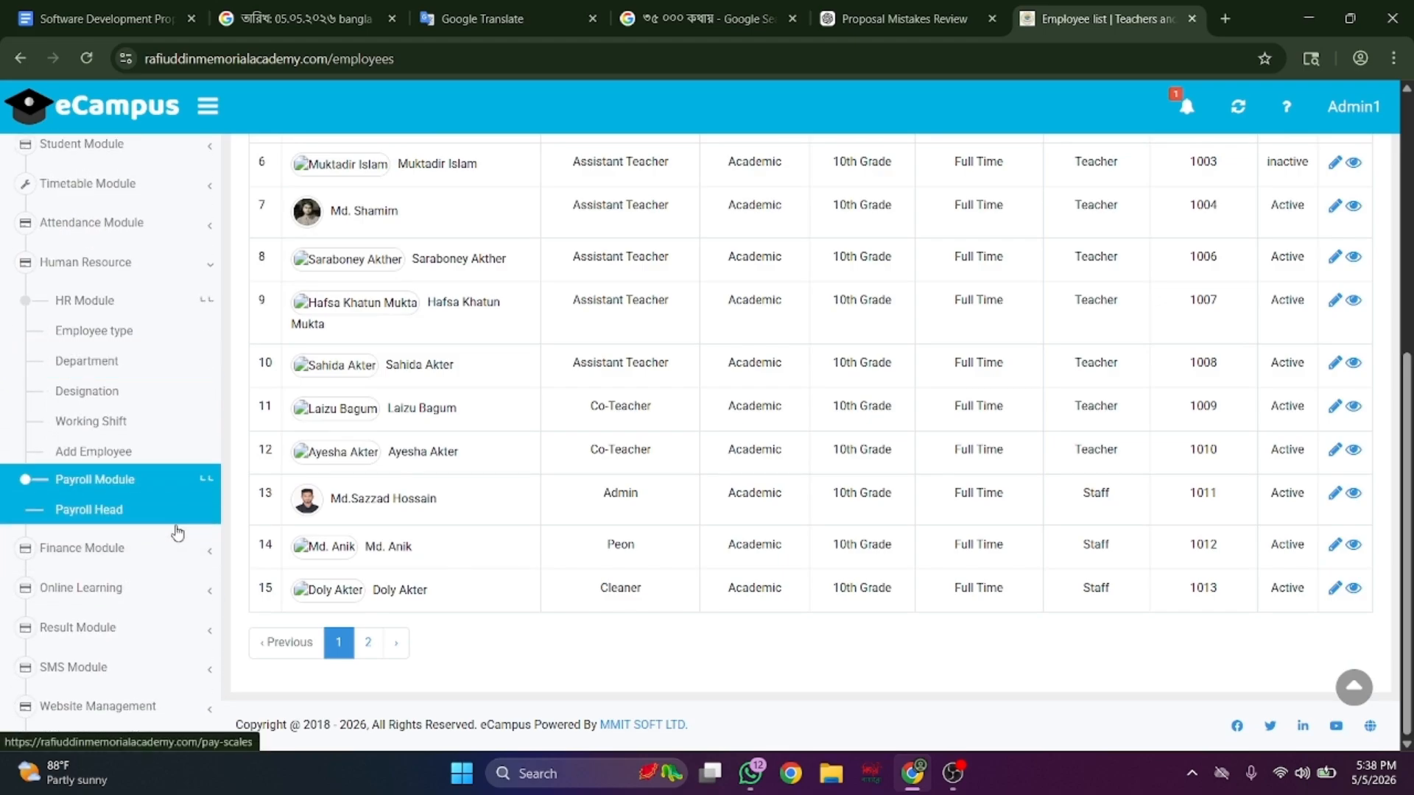
# - Look through the Payroll Head, Pay Scale and Salary Grade breakdown lists
pyautogui.click(171, 369)
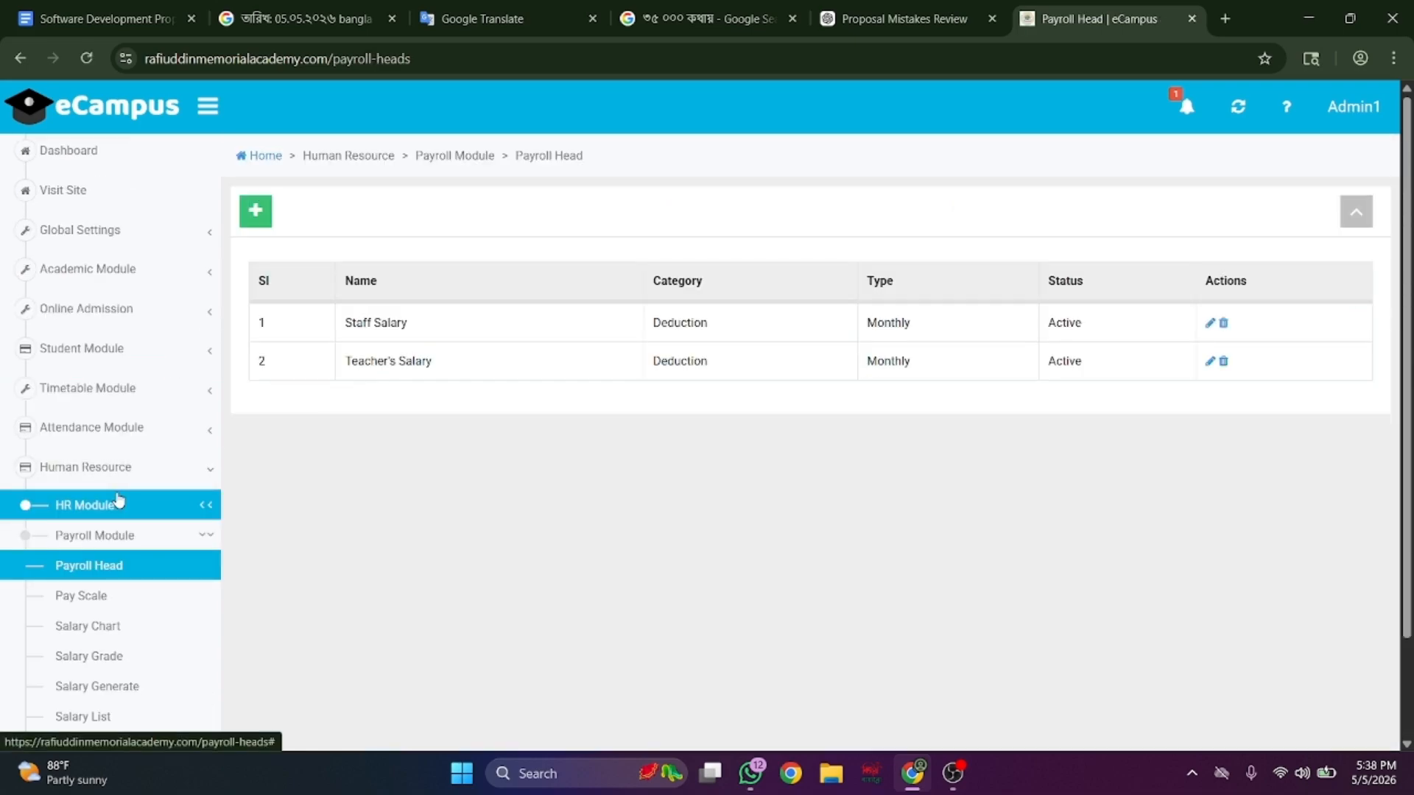
pyautogui.scroll(-2, 116, 499)
pyautogui.click(127, 447)
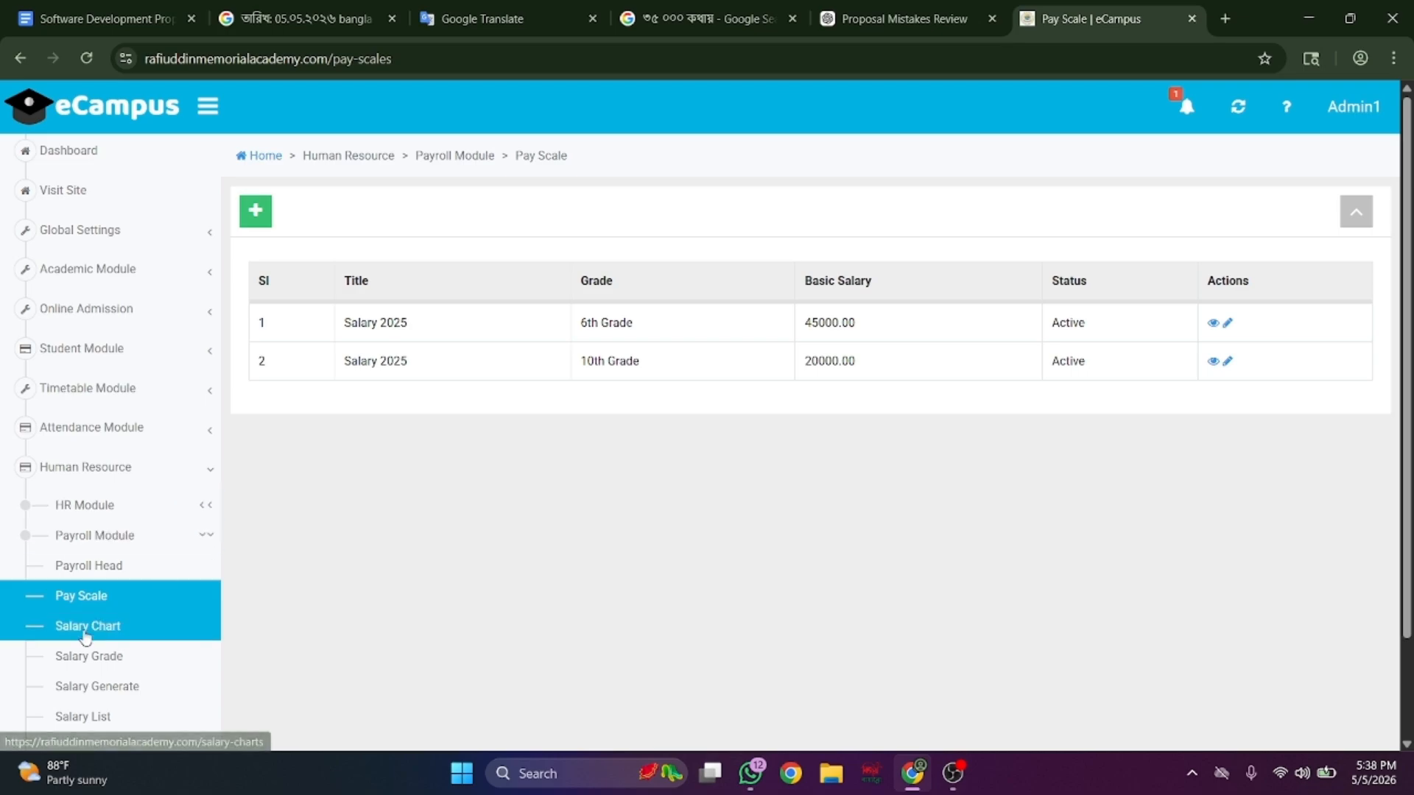
pyautogui.scroll(-2, 88, 633)
pyautogui.click(120, 494)
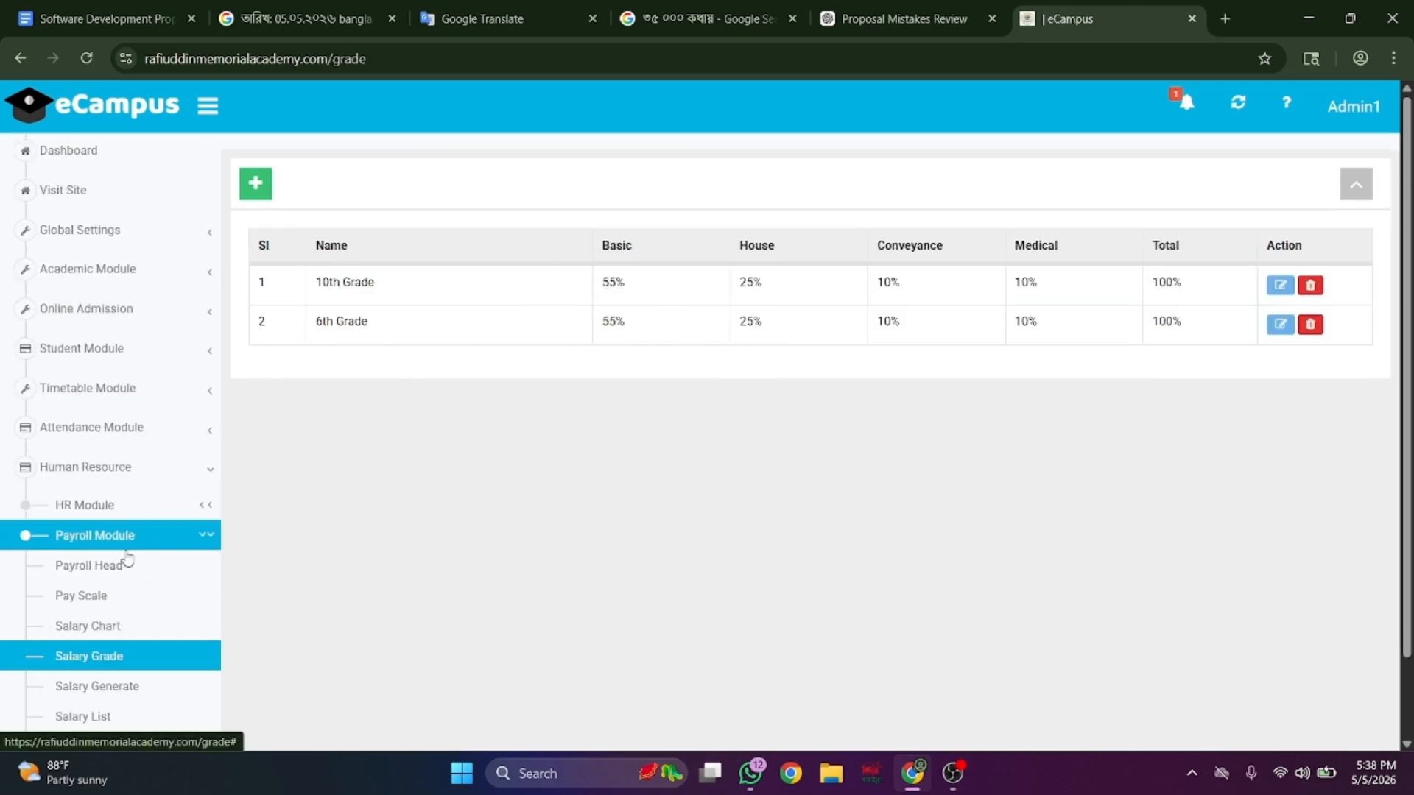
pyautogui.scroll(-3, 114, 574)
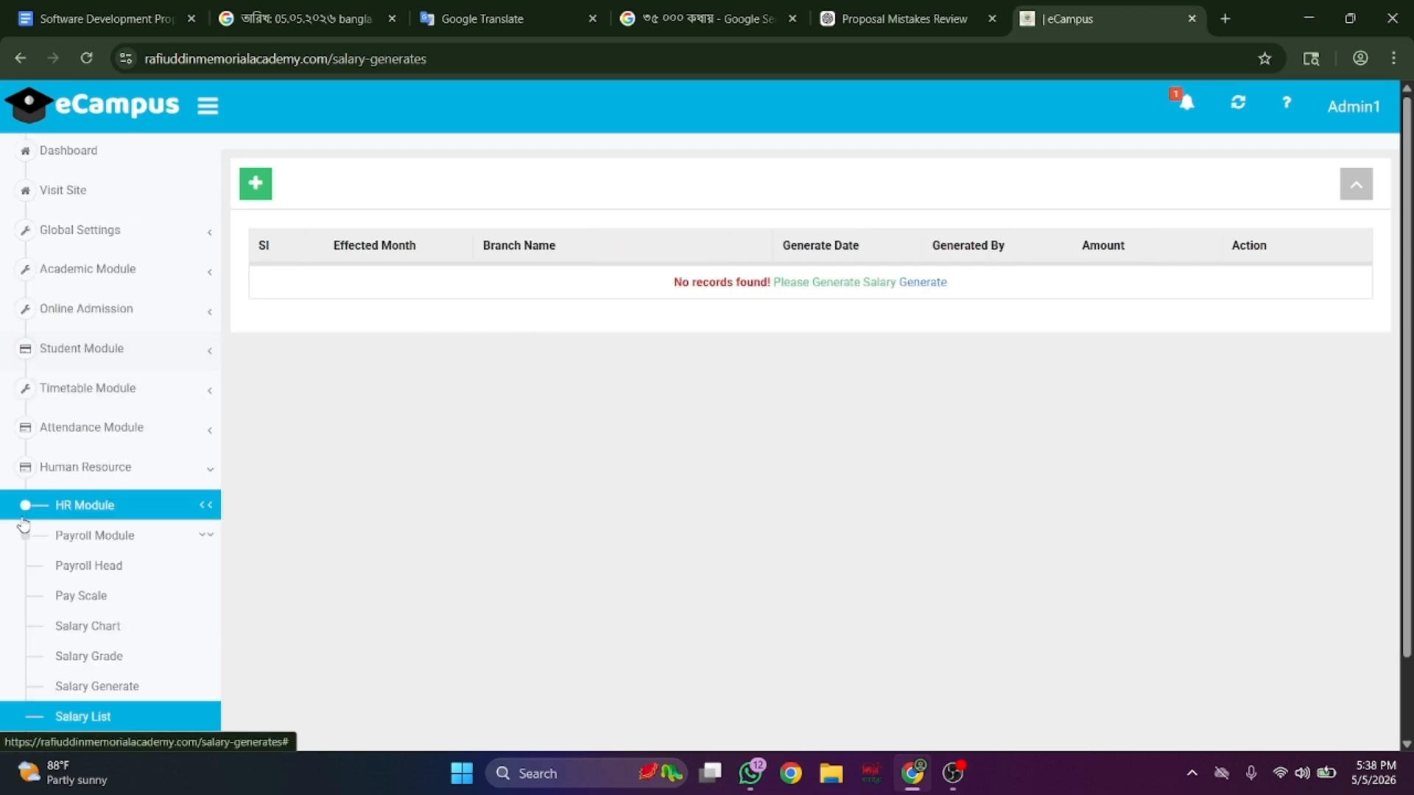
pyautogui.scroll(-2, 22, 523)
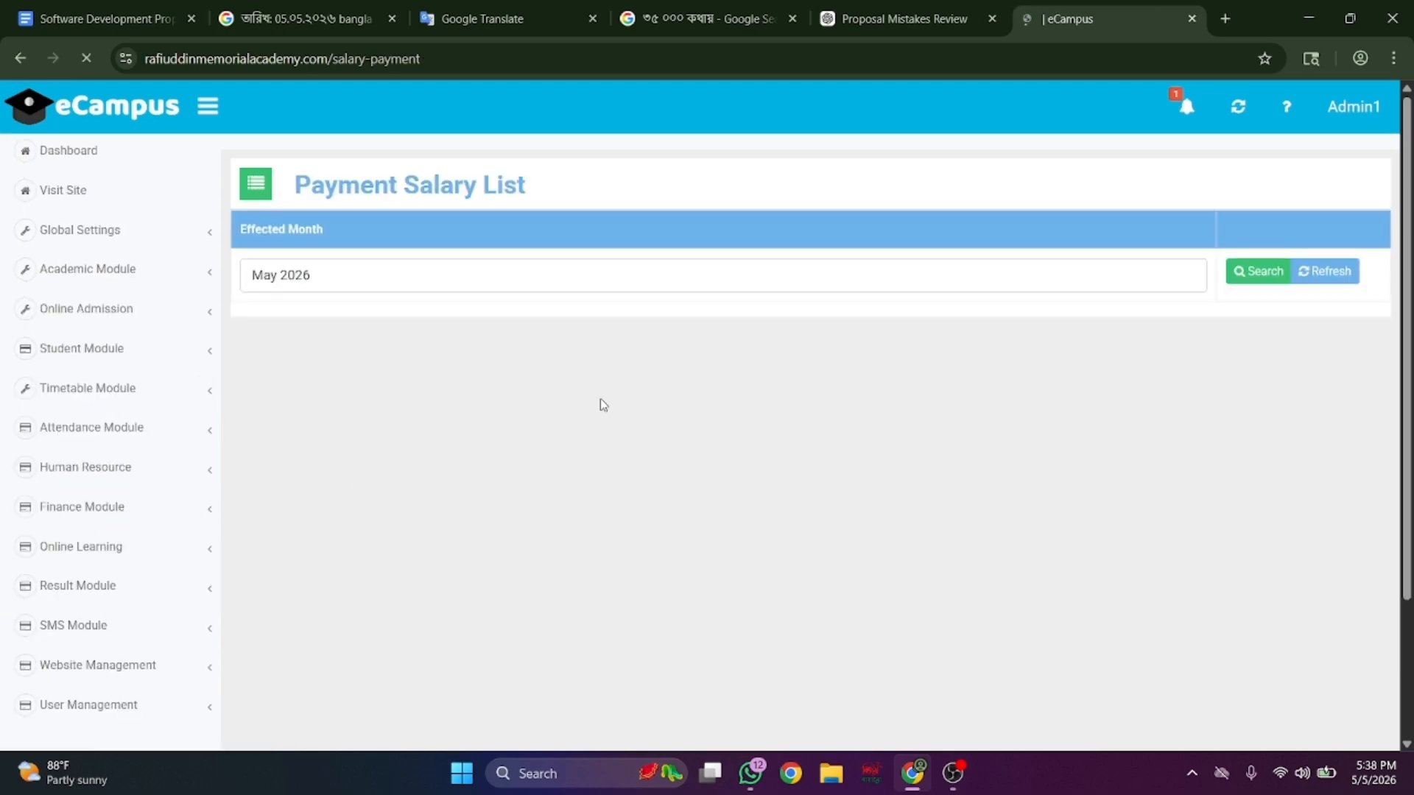
pyautogui.scroll(-5, 95, 497)
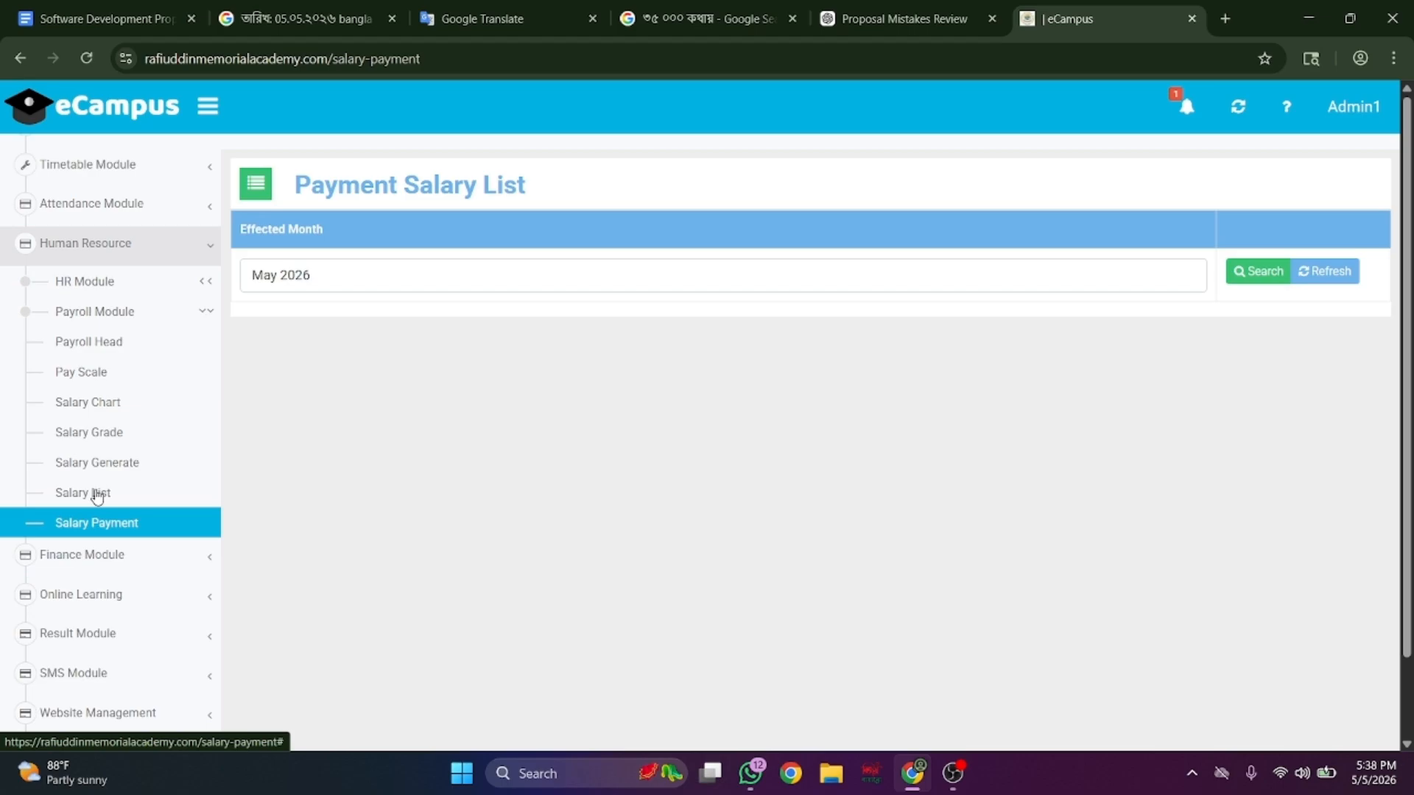
pyautogui.click(163, 493)
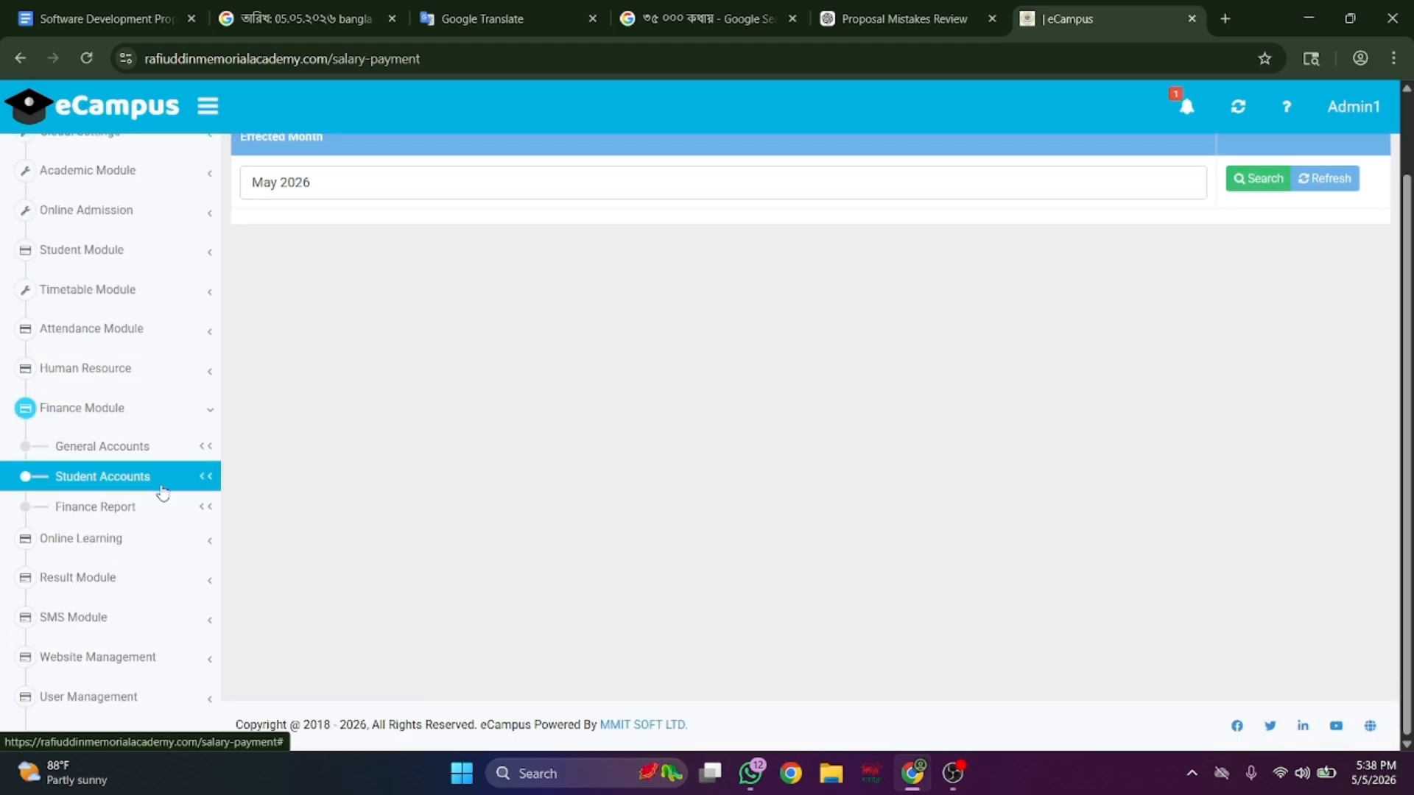
# - Review the school's bank and cash accounts and scroll the full list of account heads
pyautogui.click(206, 447)
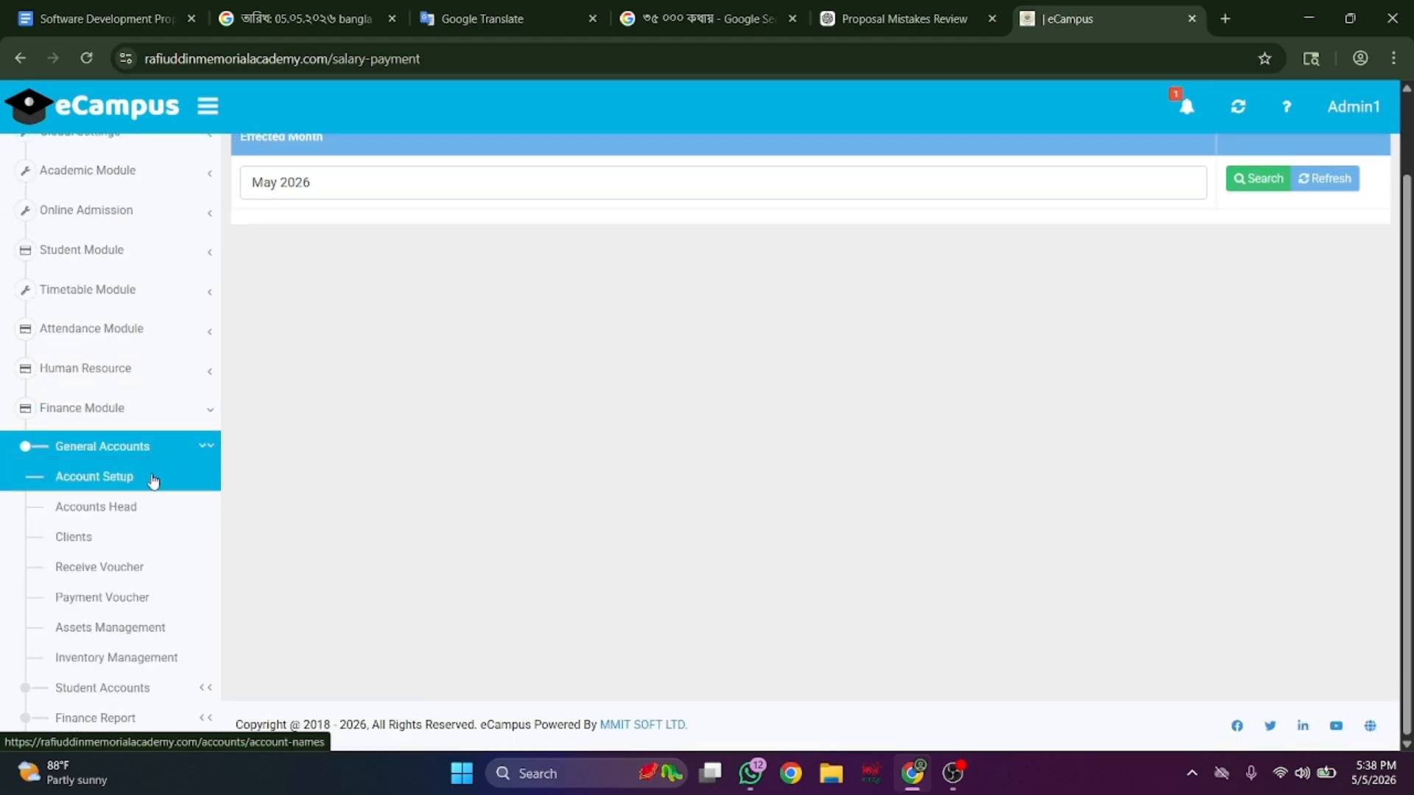
pyautogui.click(155, 477)
pyautogui.scroll(-2, 151, 480)
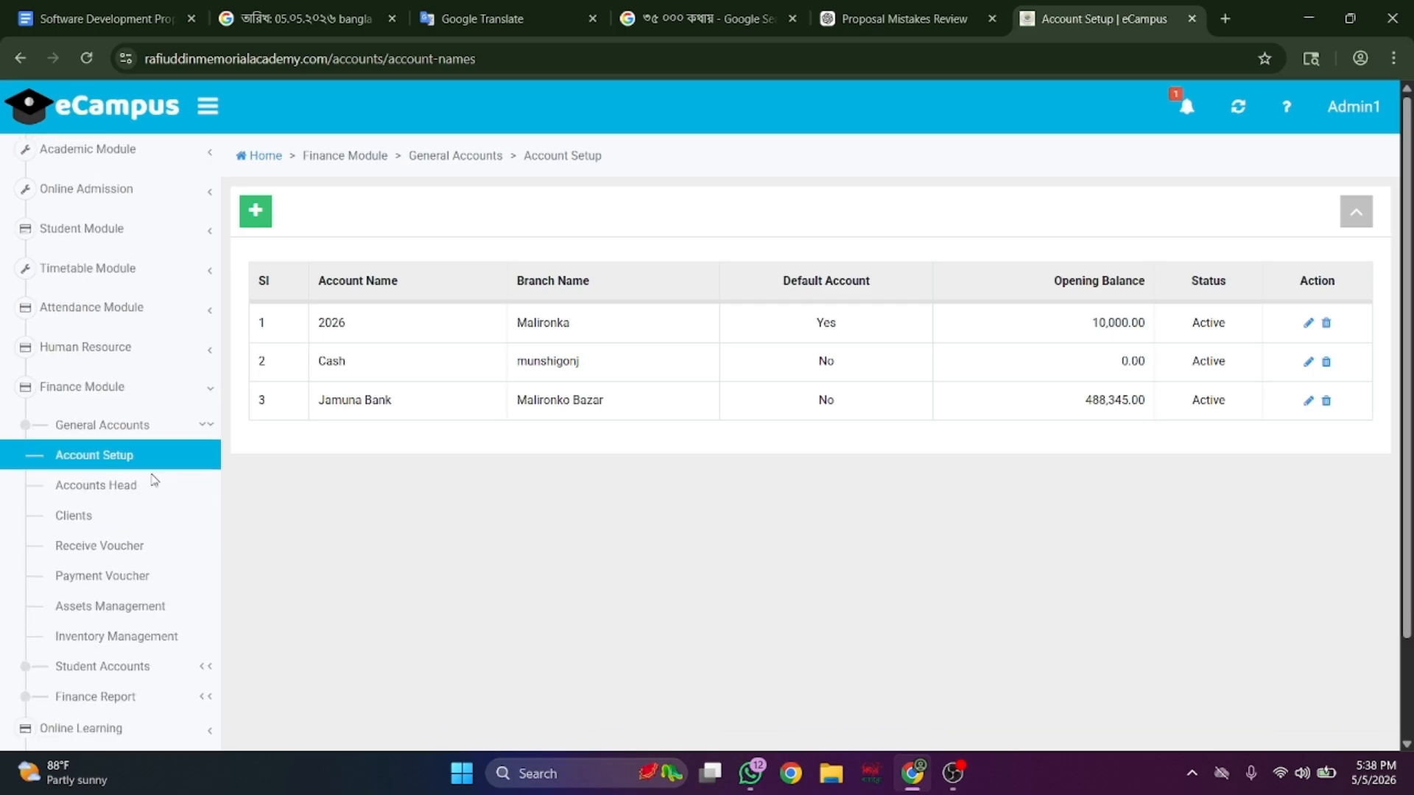
pyautogui.click(132, 466)
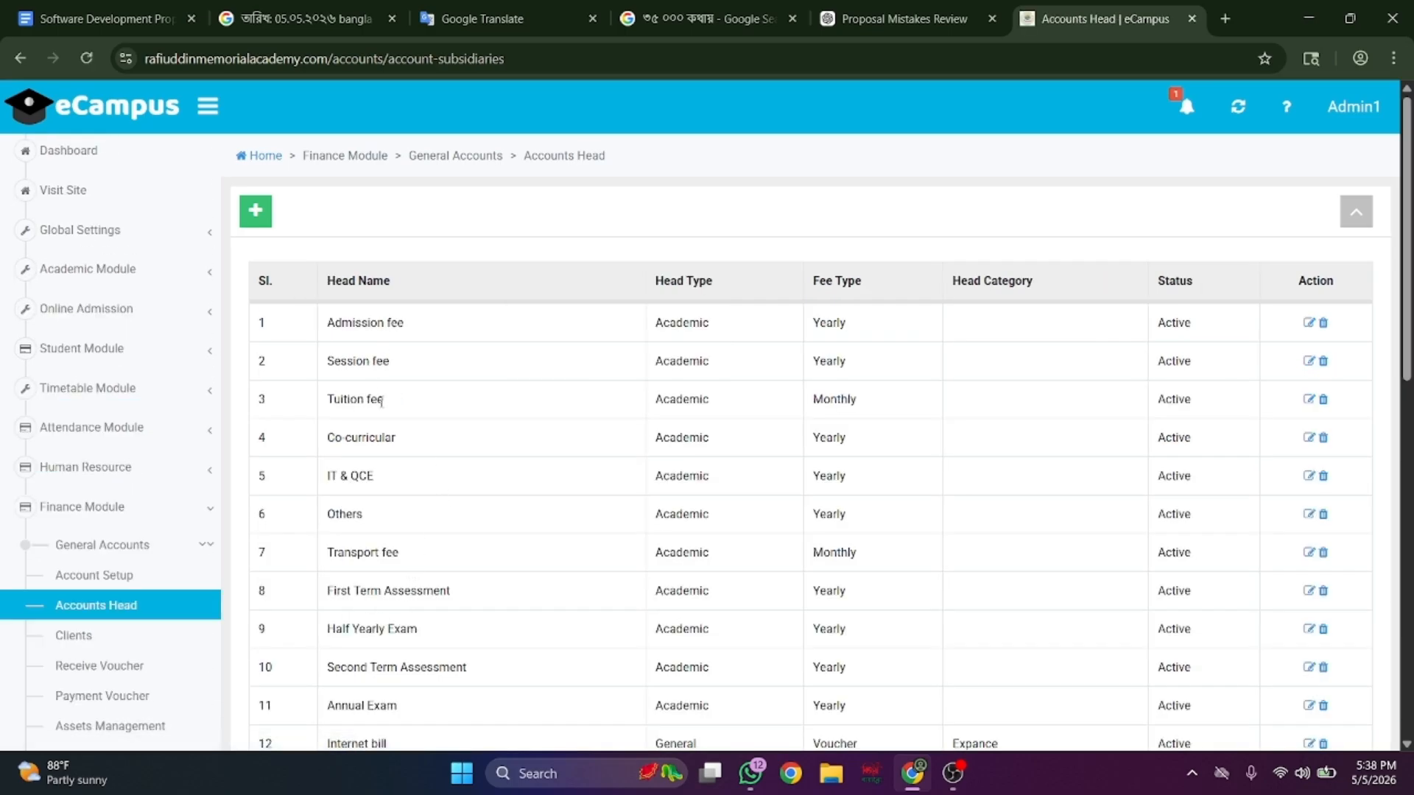
pyautogui.scroll(-1, 373, 473)
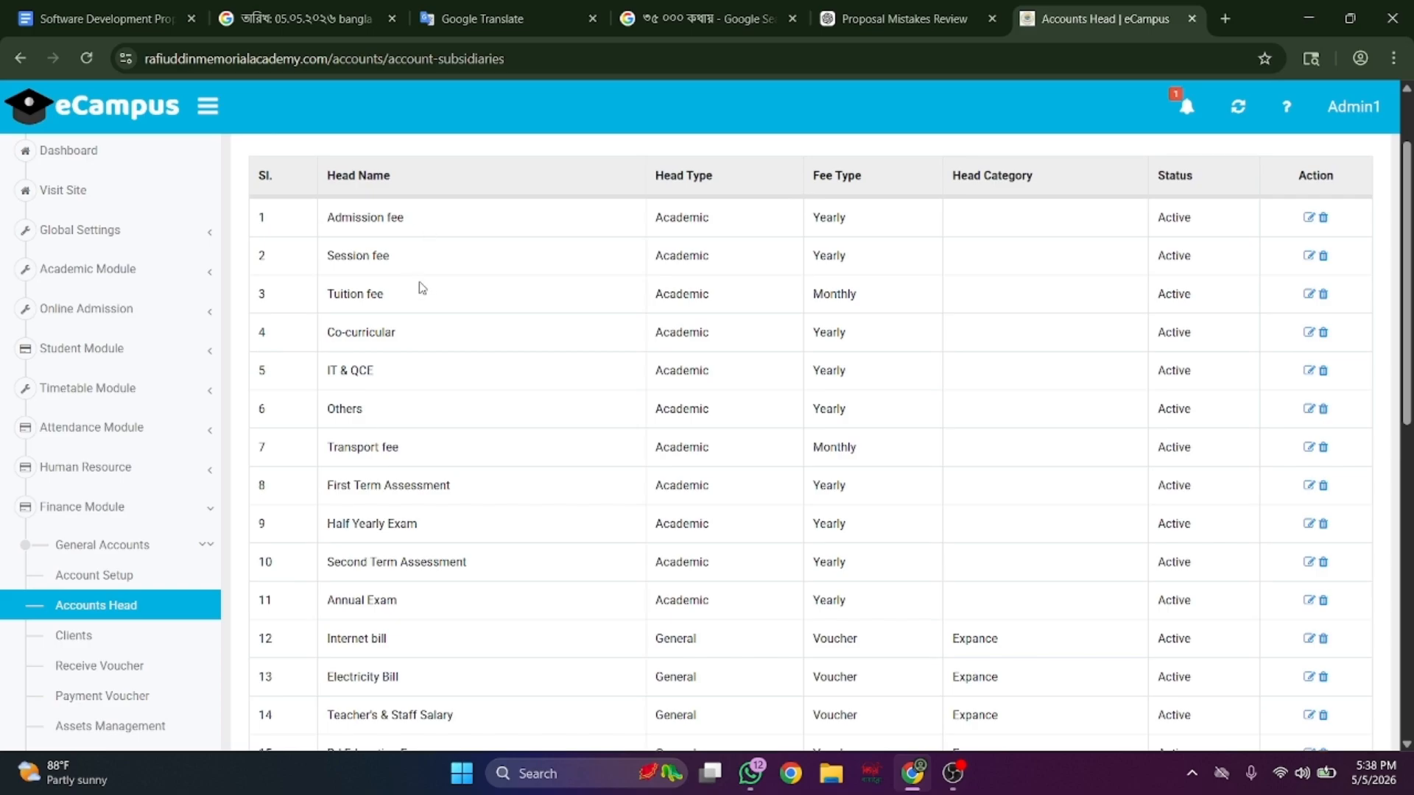
pyautogui.scroll(-3, 395, 336)
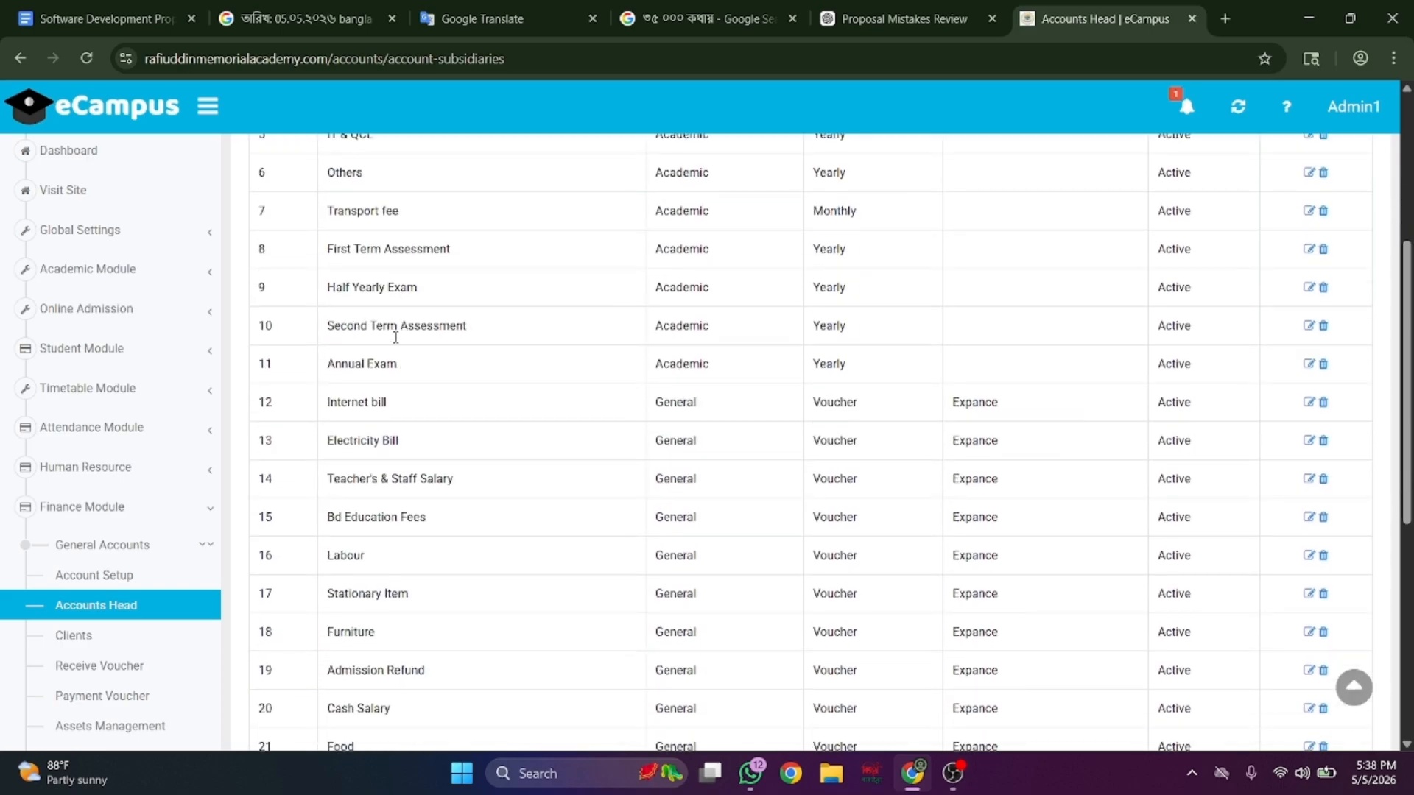
pyautogui.scroll(-2, 397, 341)
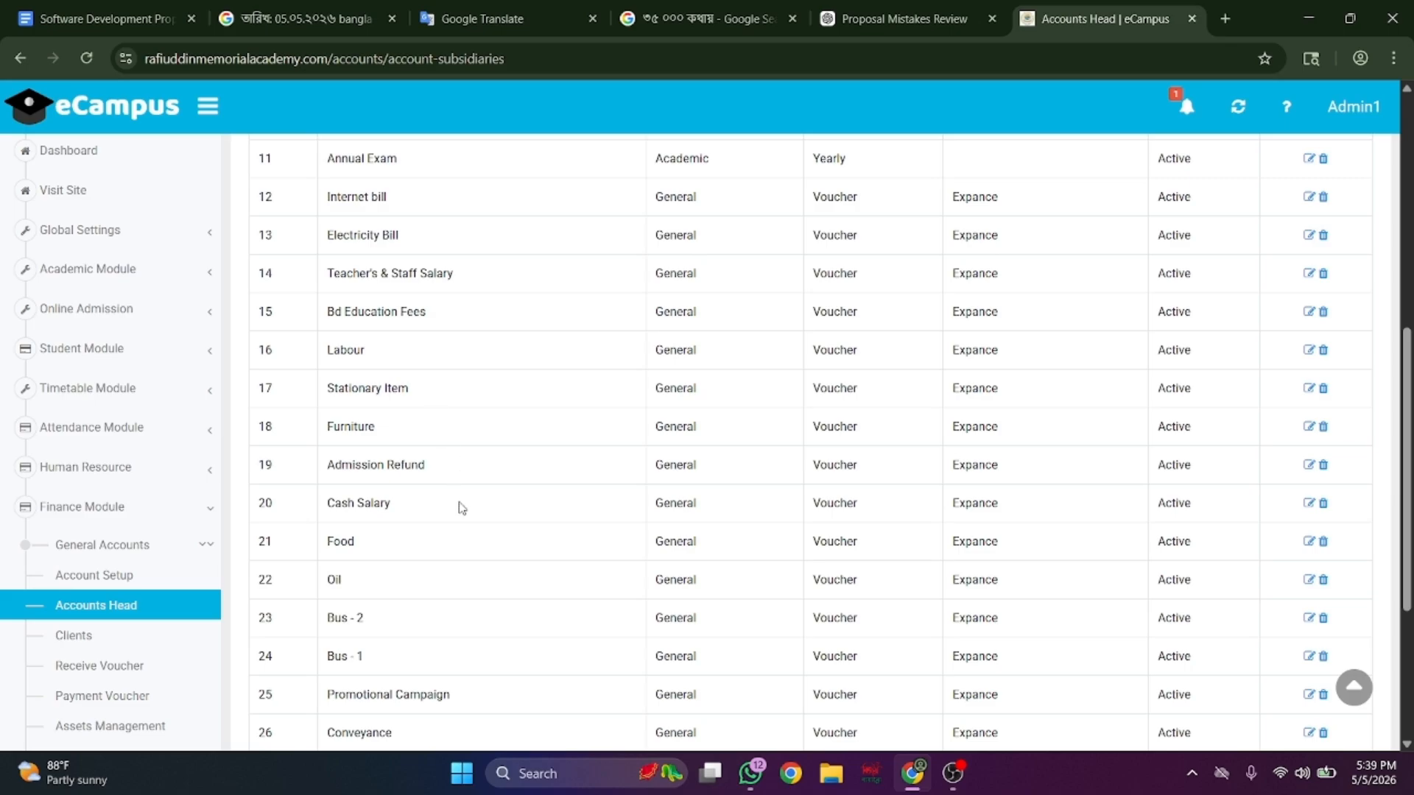
pyautogui.scroll(-3, 462, 508)
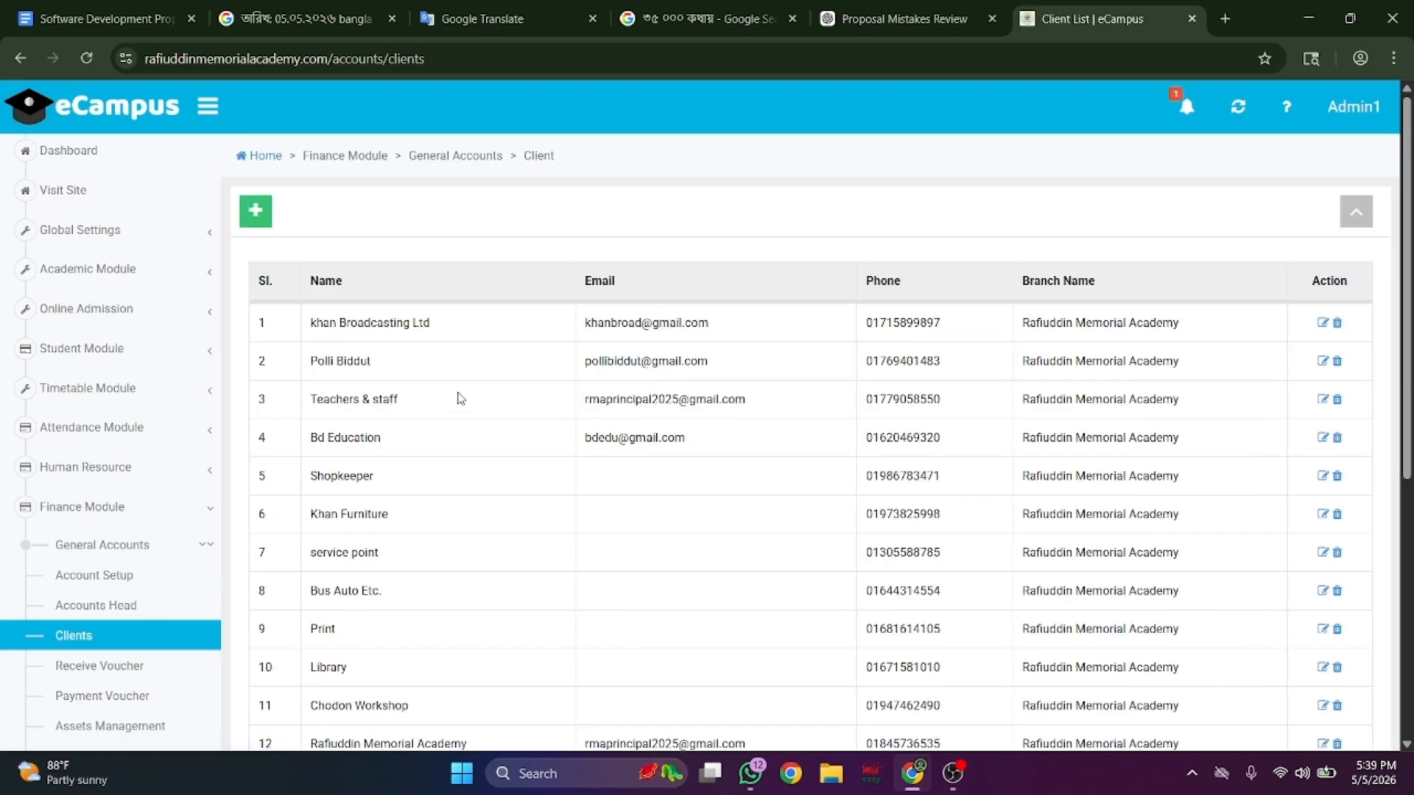
pyautogui.scroll(-2, 461, 399)
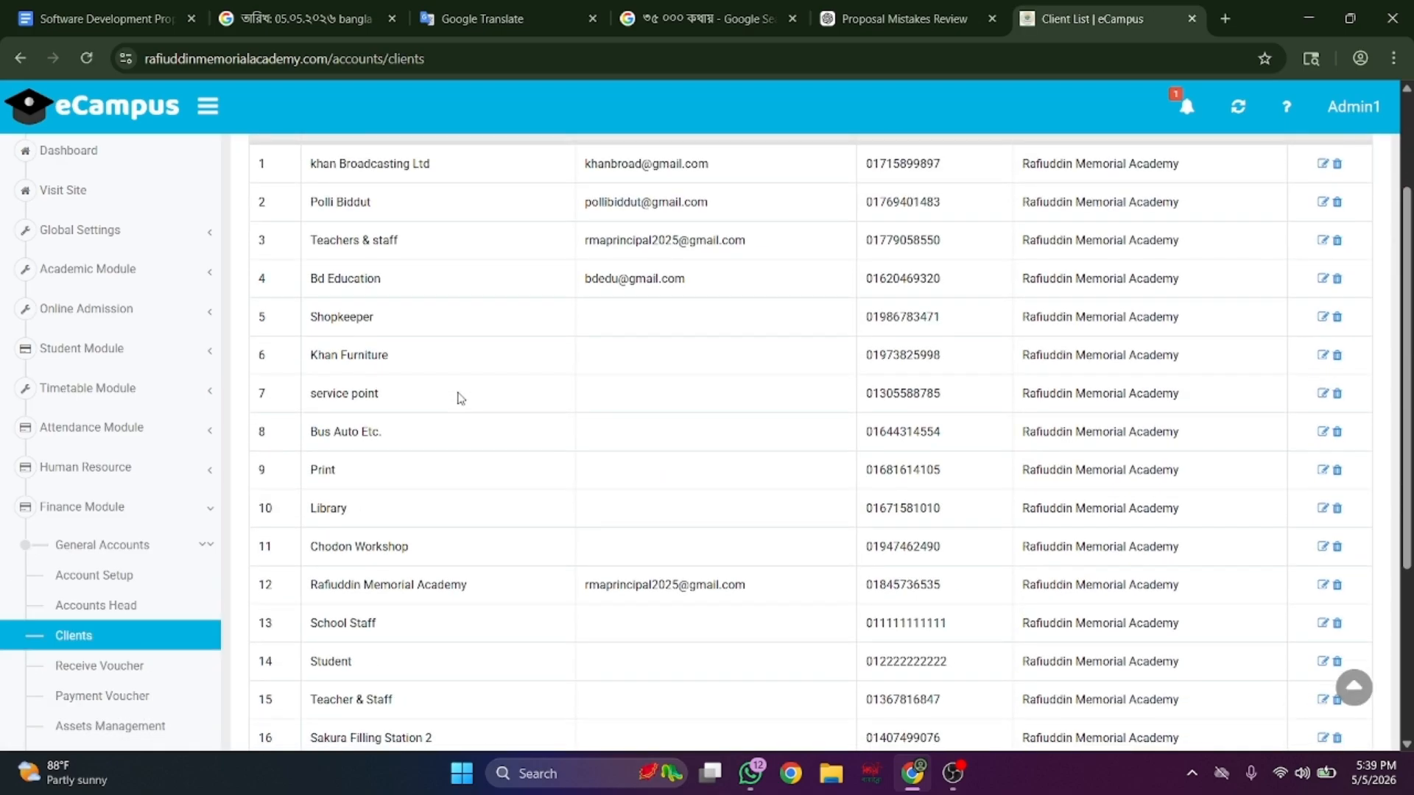
pyautogui.scroll(1, 460, 398)
pyautogui.scroll(-3, 458, 395)
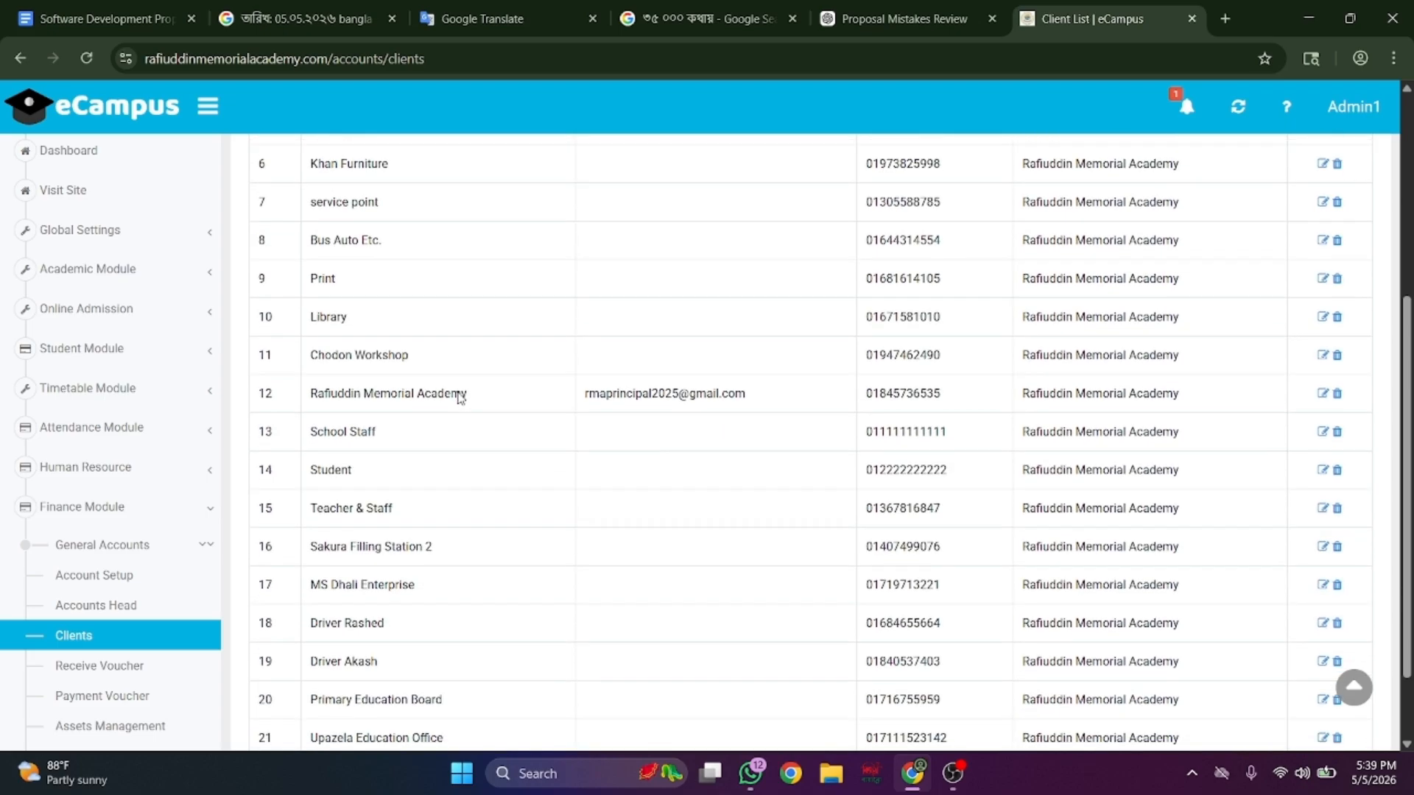
# - Check the empty receive voucher records and the approved payment vouchers list
pyautogui.click(161, 665)
pyautogui.scroll(-4, 158, 648)
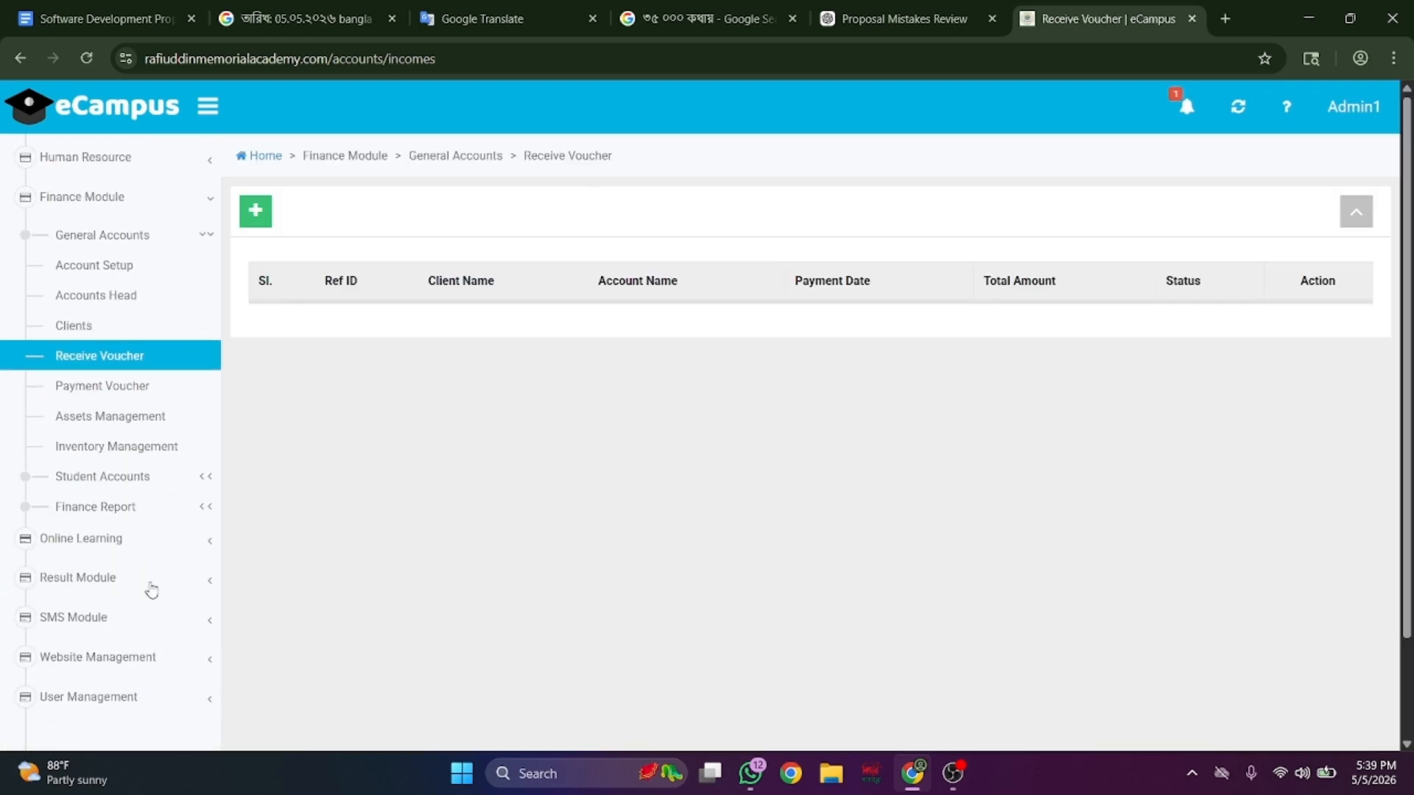
pyautogui.click(148, 384)
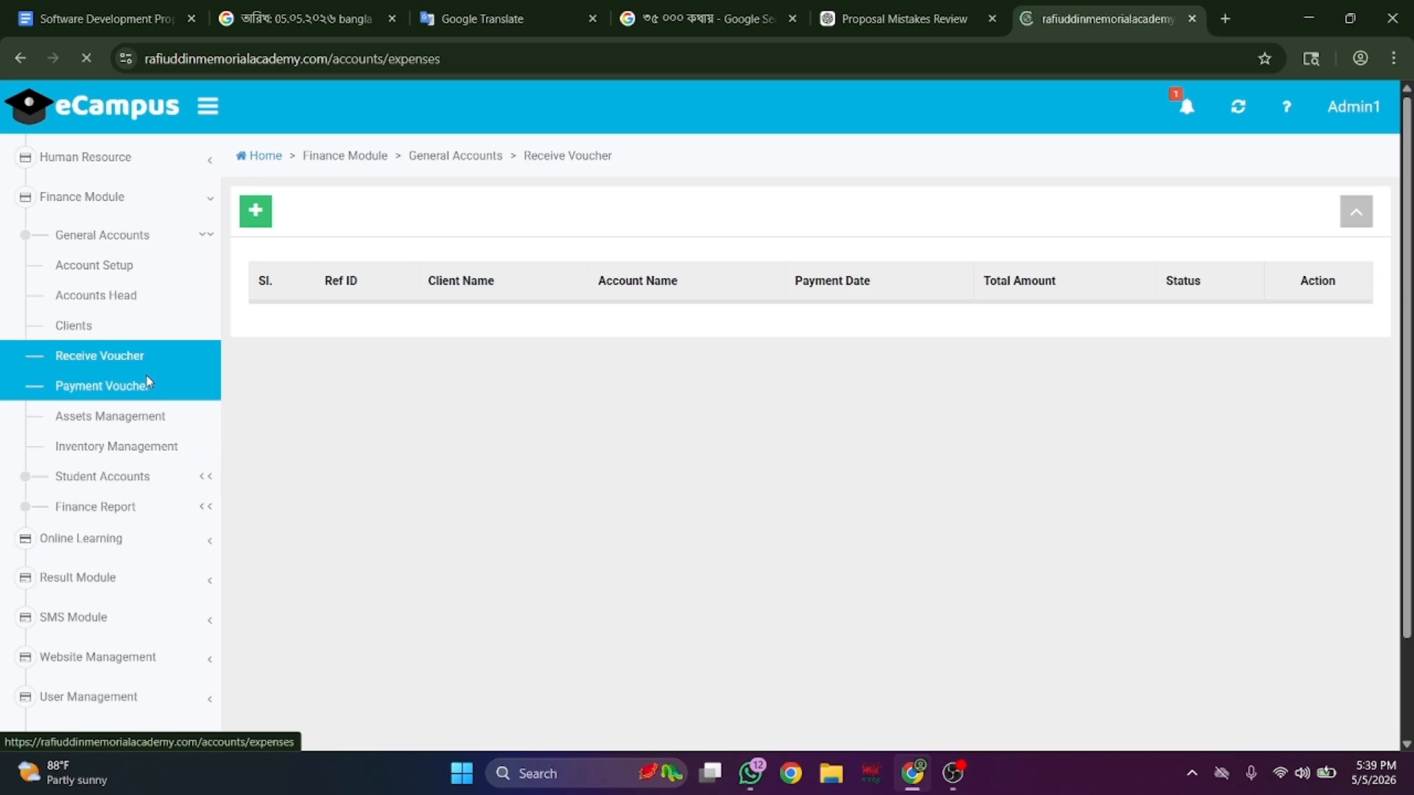
pyautogui.scroll(-2, 536, 383)
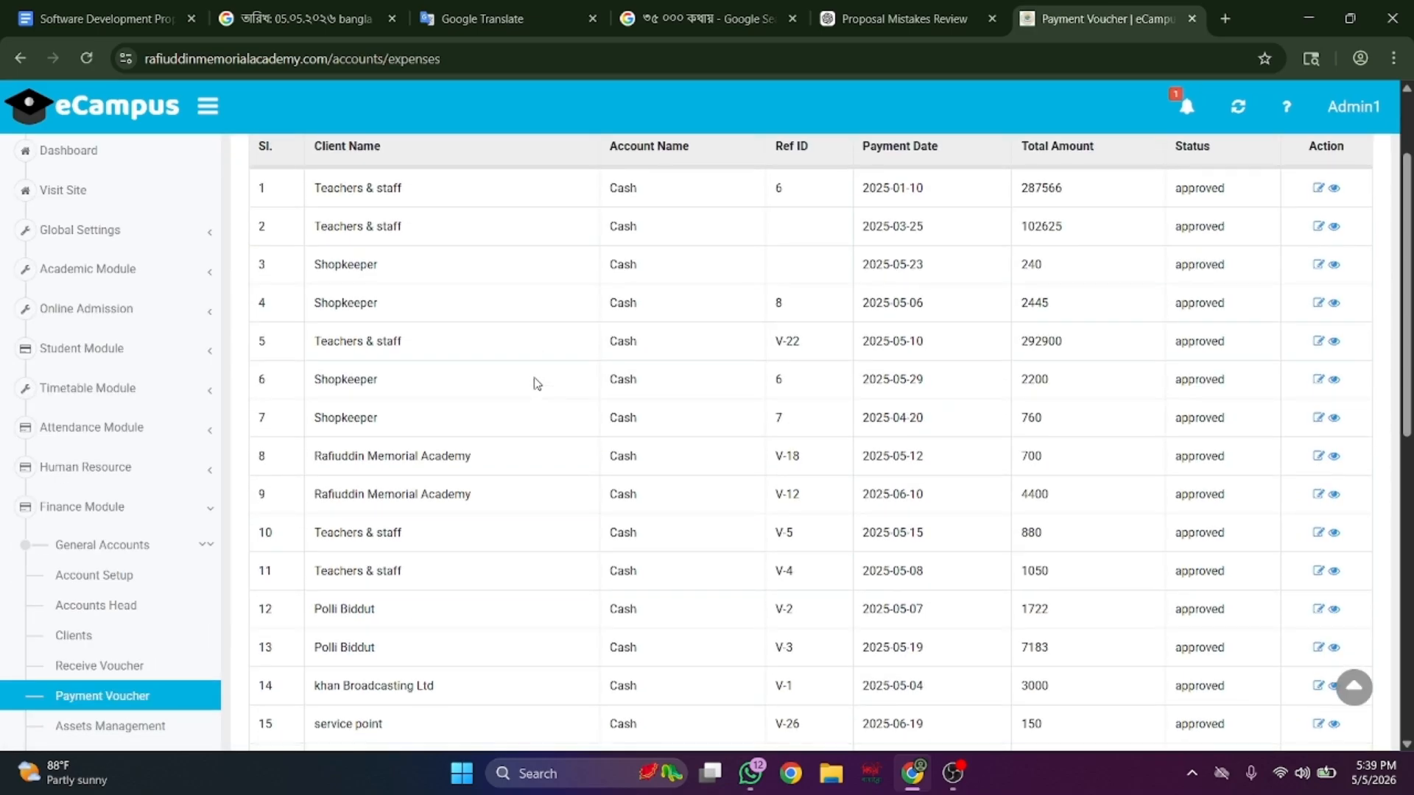
pyautogui.scroll(-3, 151, 578)
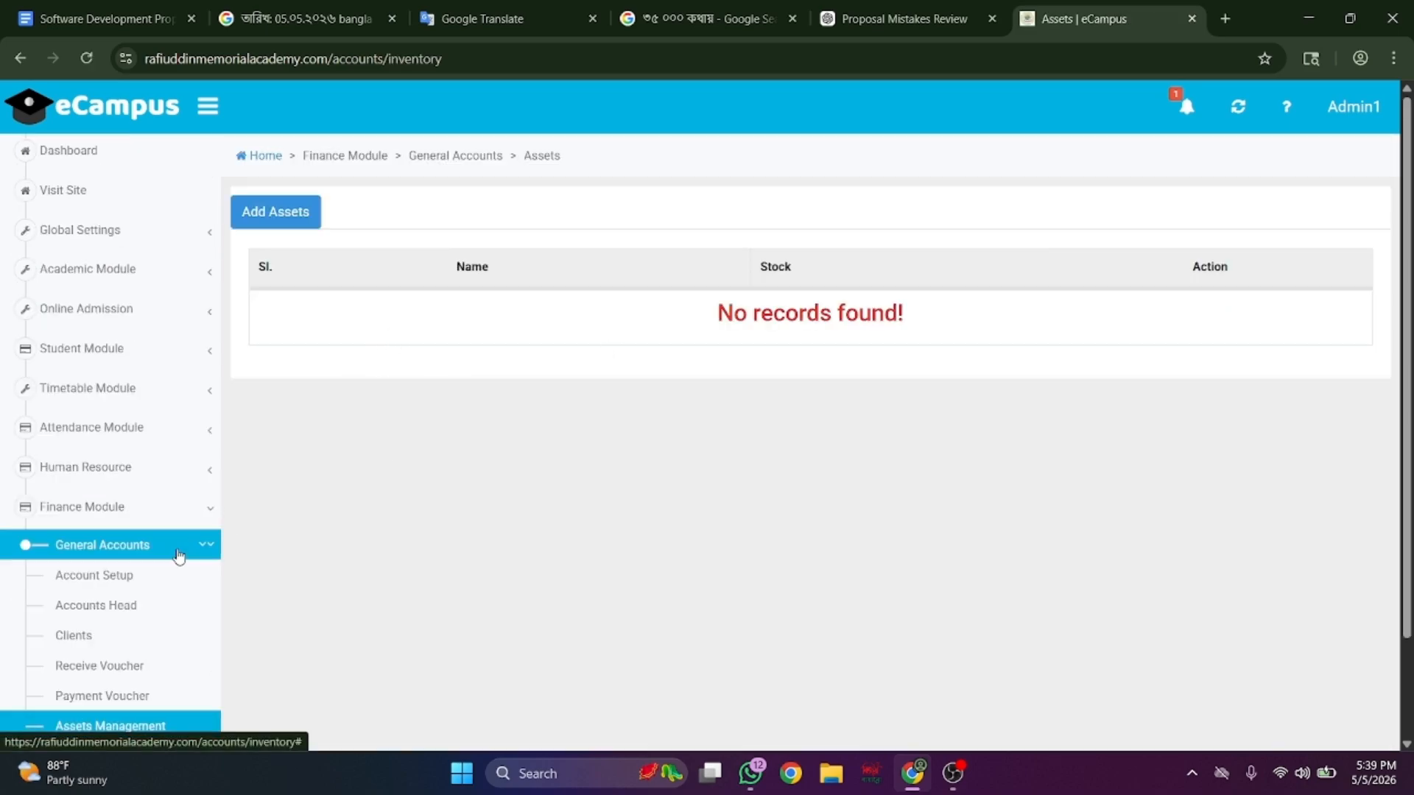
pyautogui.scroll(-3, 180, 555)
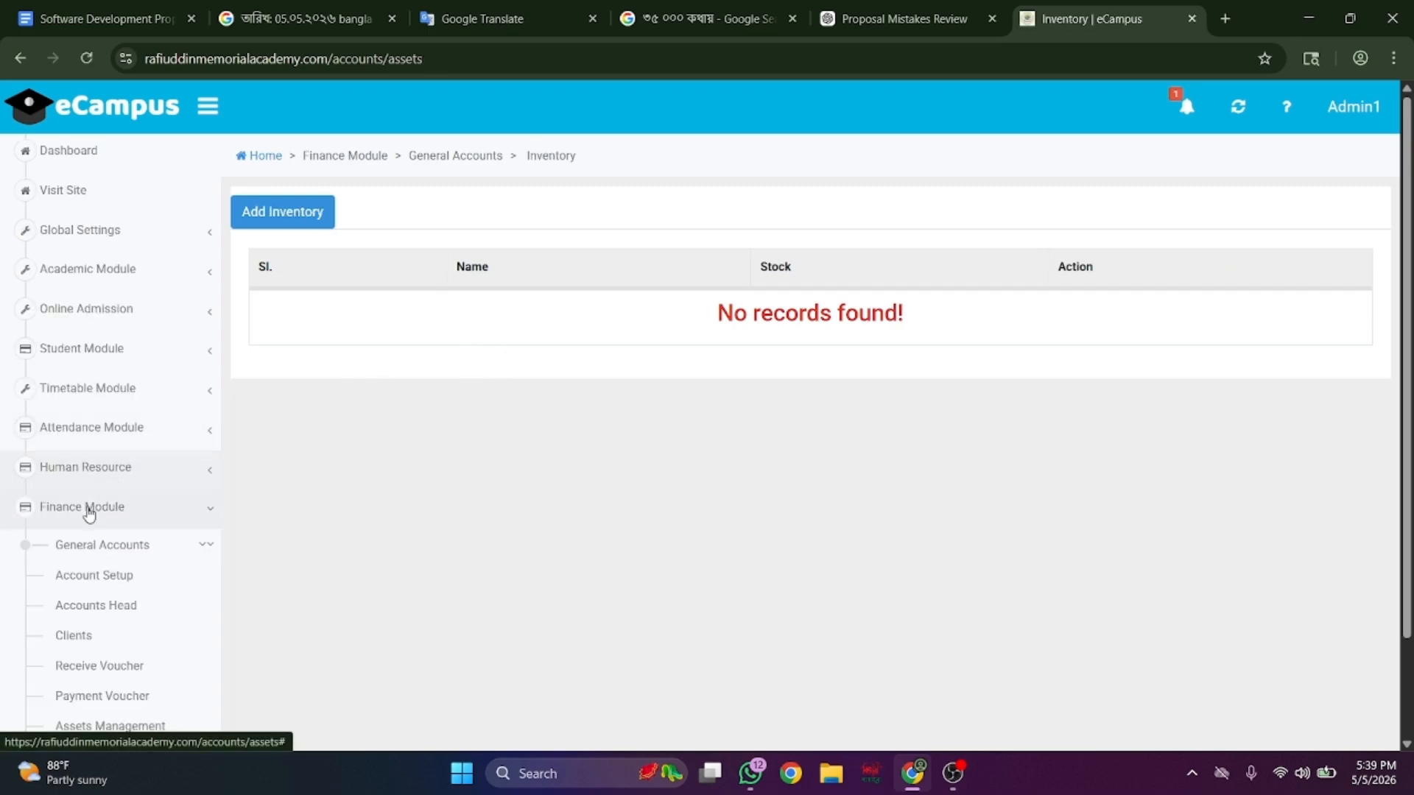
pyautogui.scroll(-4, 88, 512)
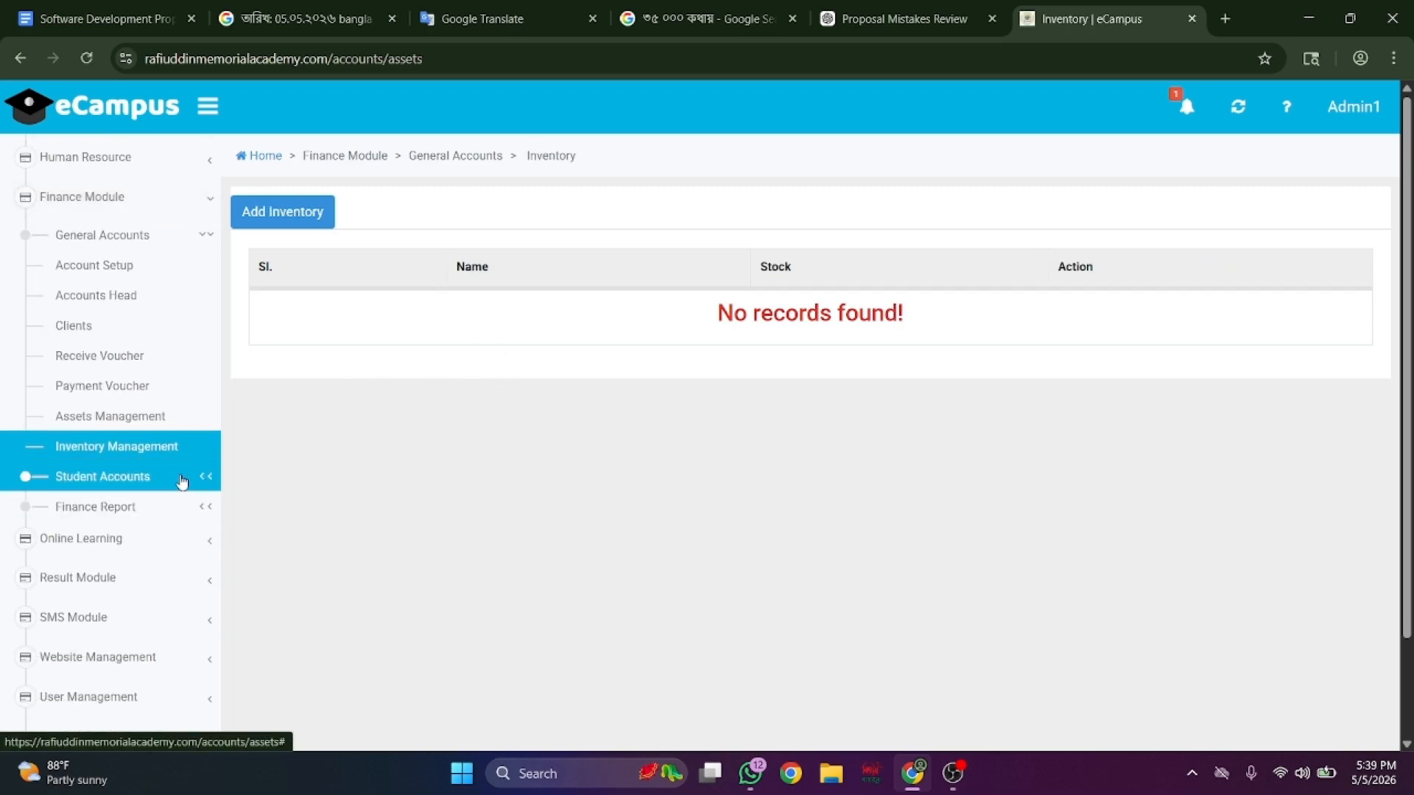
# - Review the class-wise fee configuration table and the fees assigned to each student
pyautogui.click(183, 480)
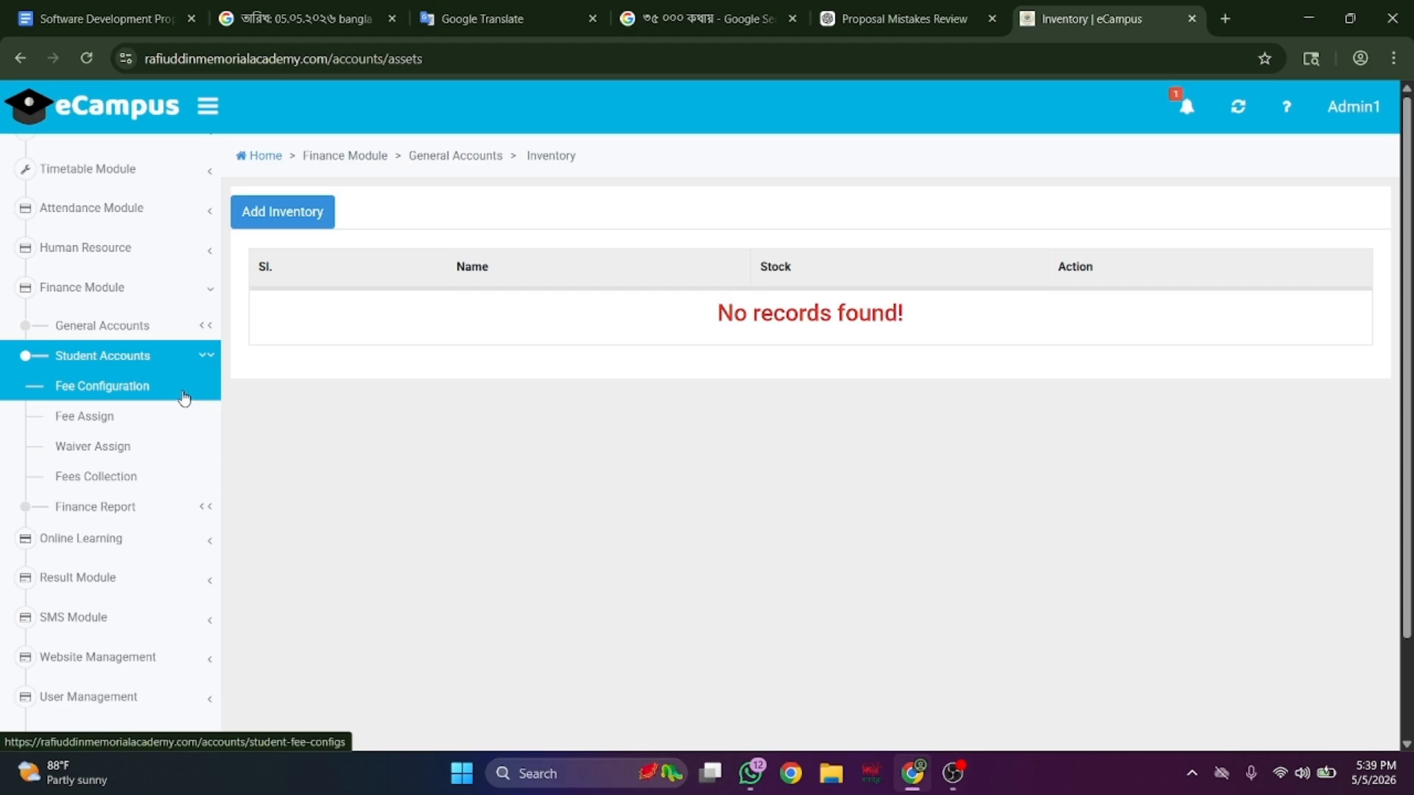
pyautogui.click(183, 397)
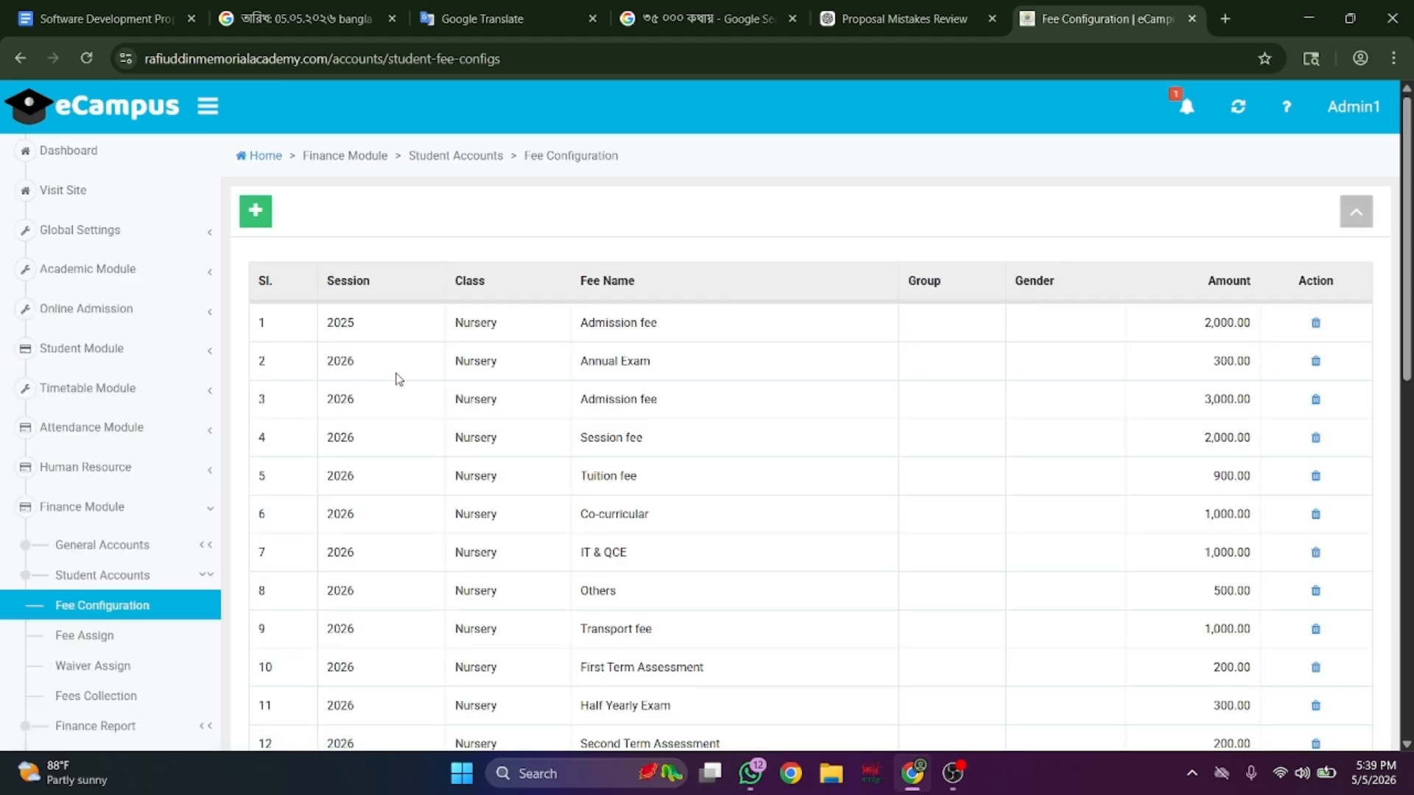
pyautogui.scroll(-2, 659, 415)
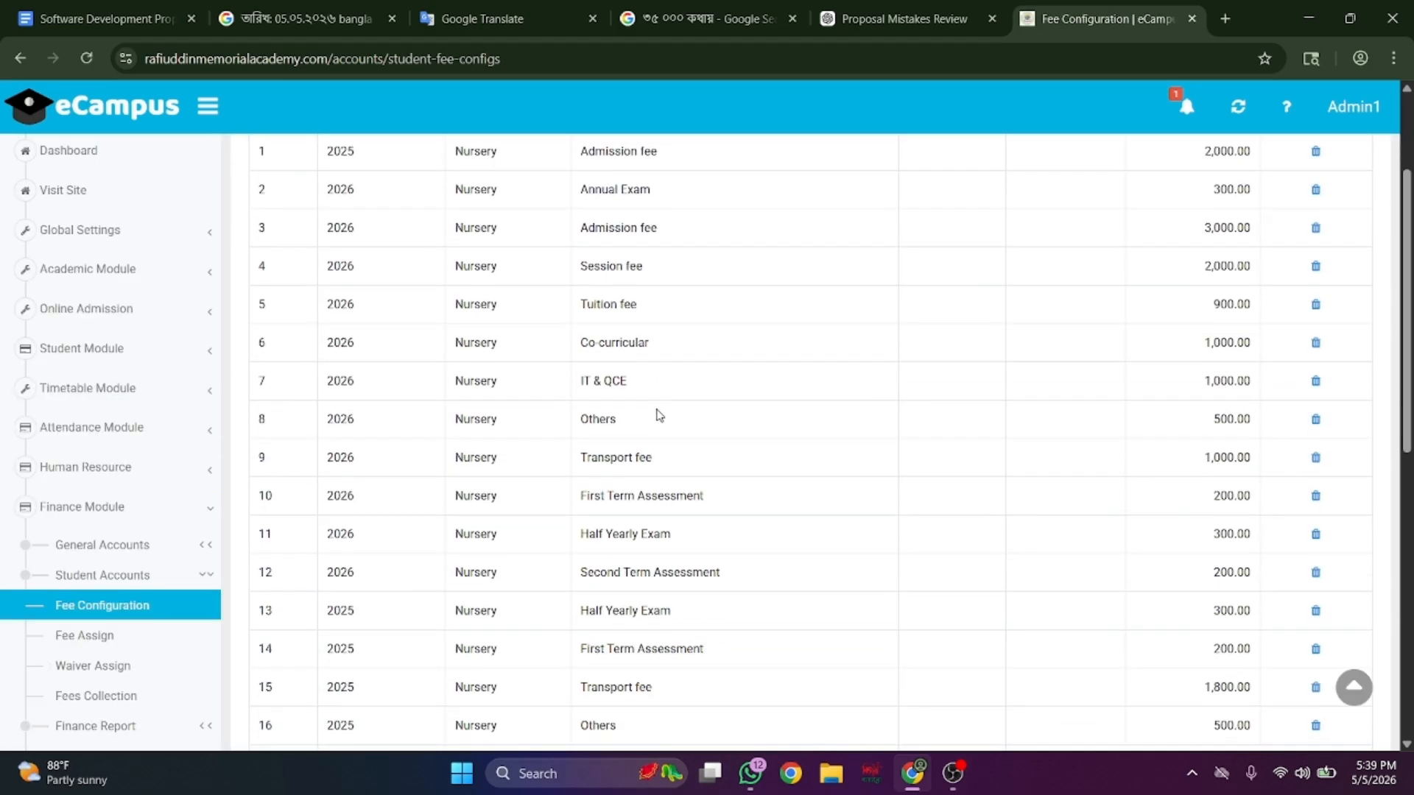
pyautogui.scroll(2, 659, 414)
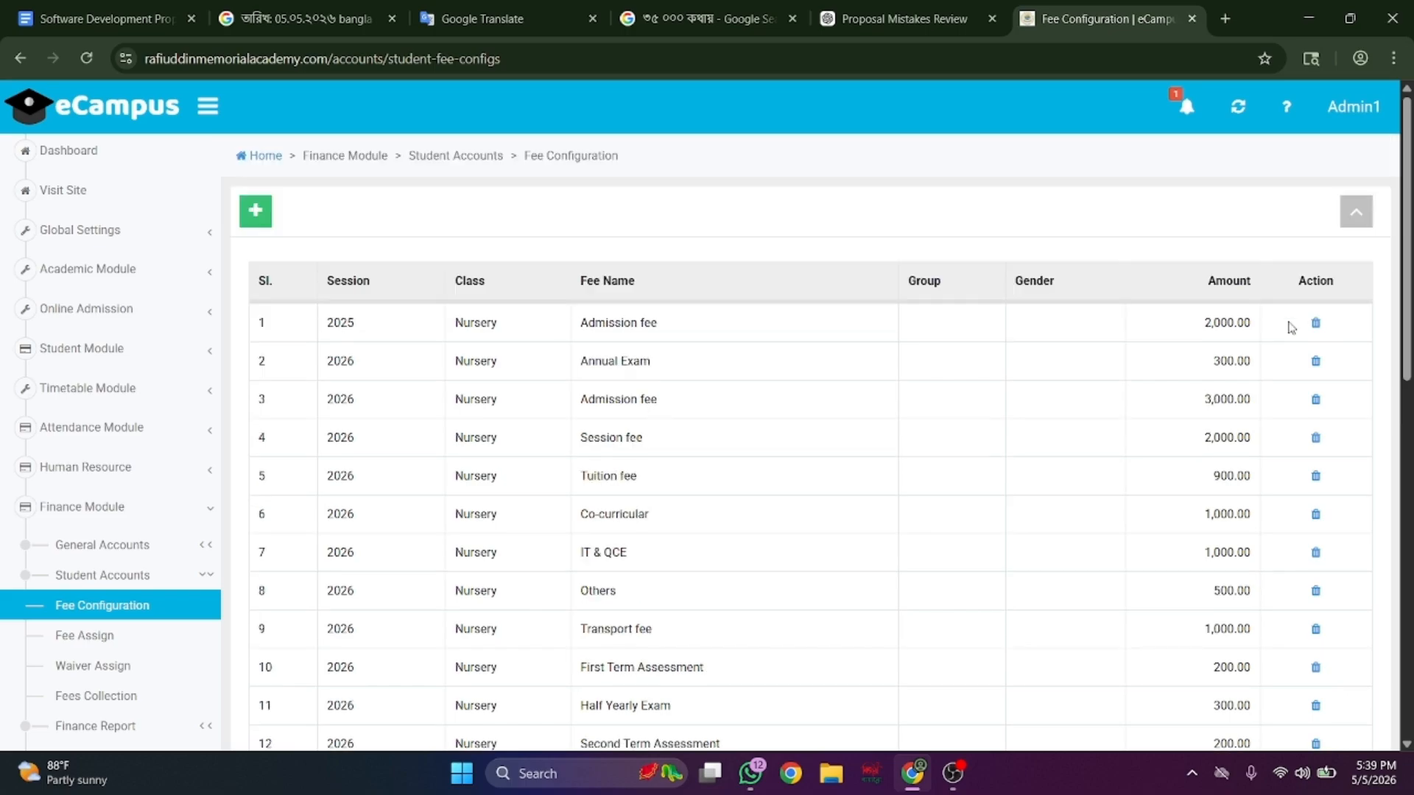
pyautogui.click(128, 647)
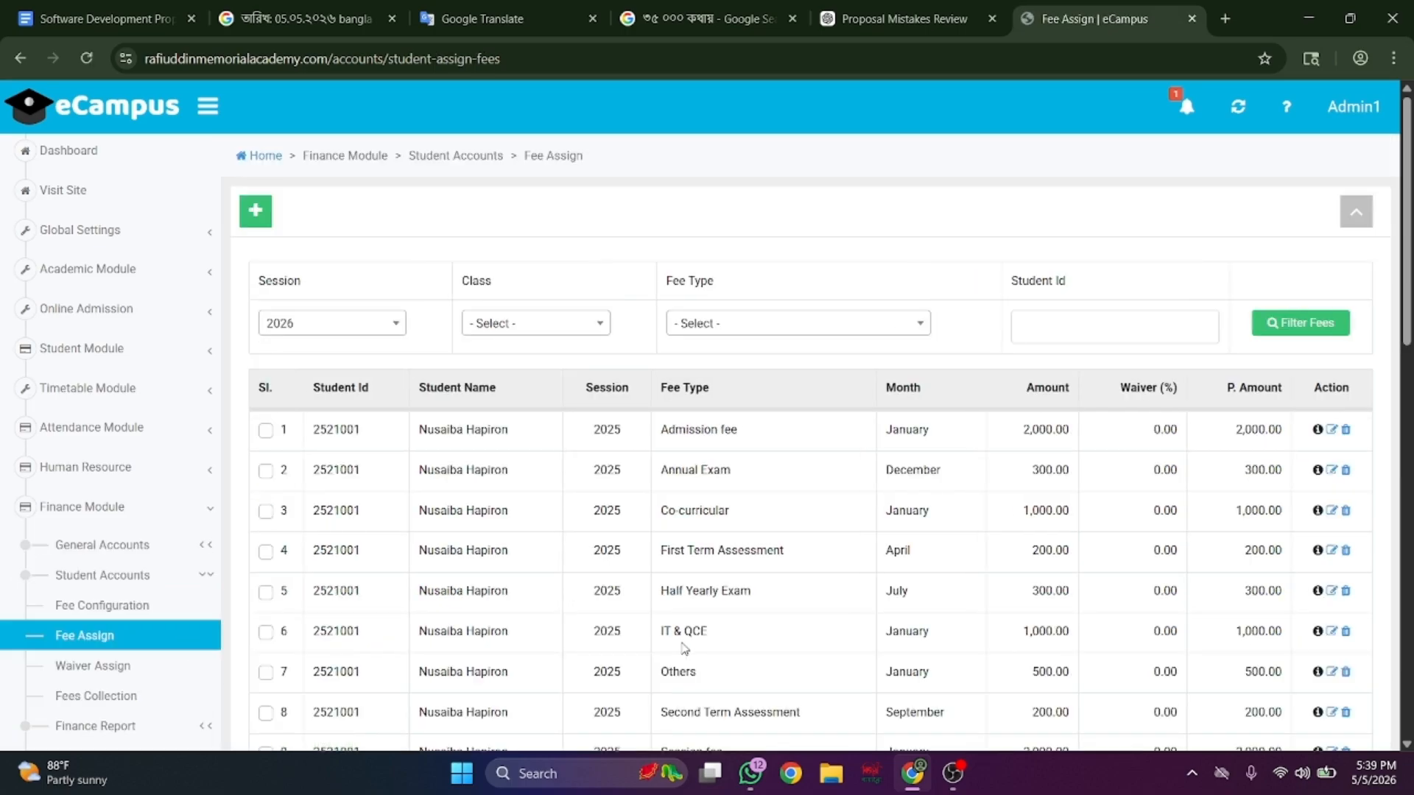
pyautogui.scroll(-4, 683, 648)
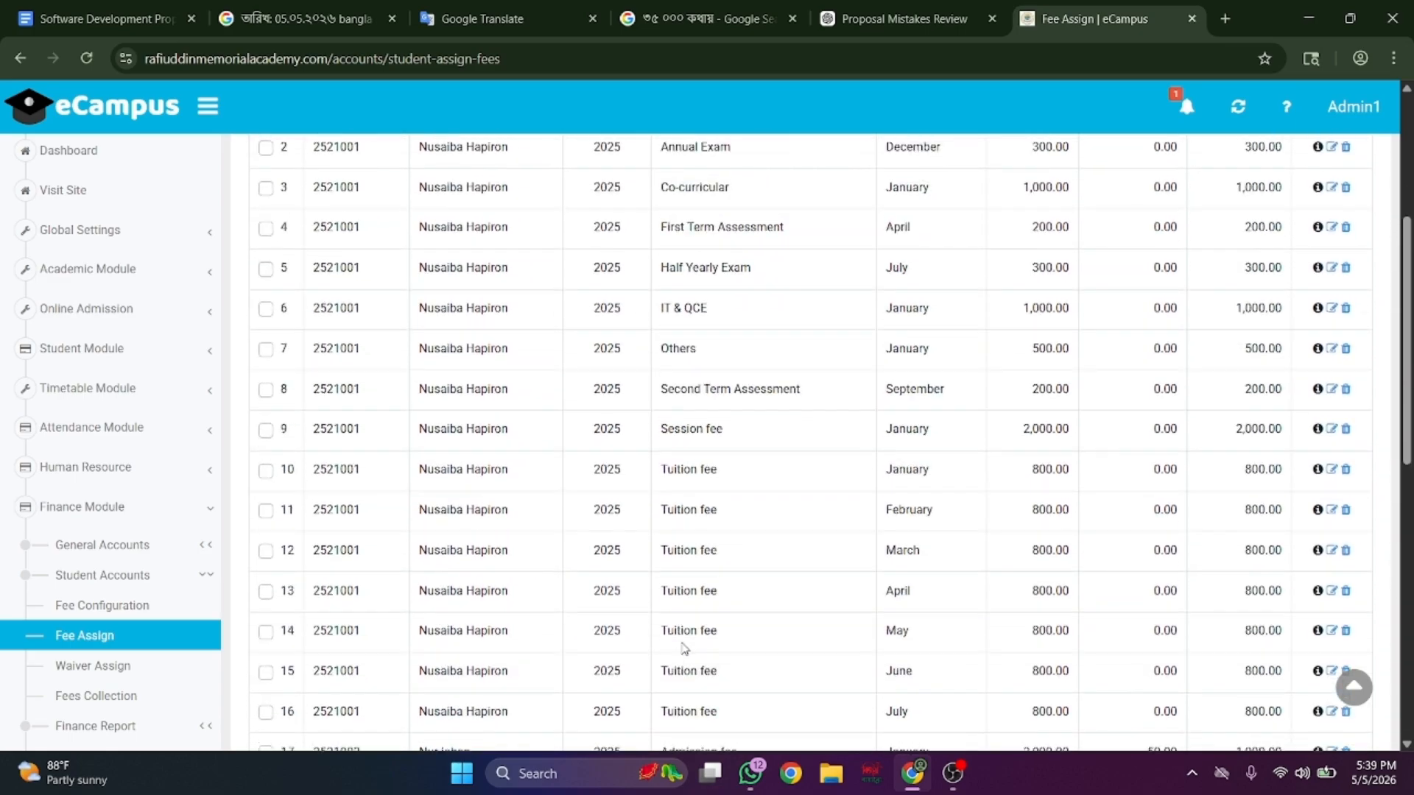
# - Check fee waivers and fee collection invoices, then bring up a new fee collection form
pyautogui.click(101, 665)
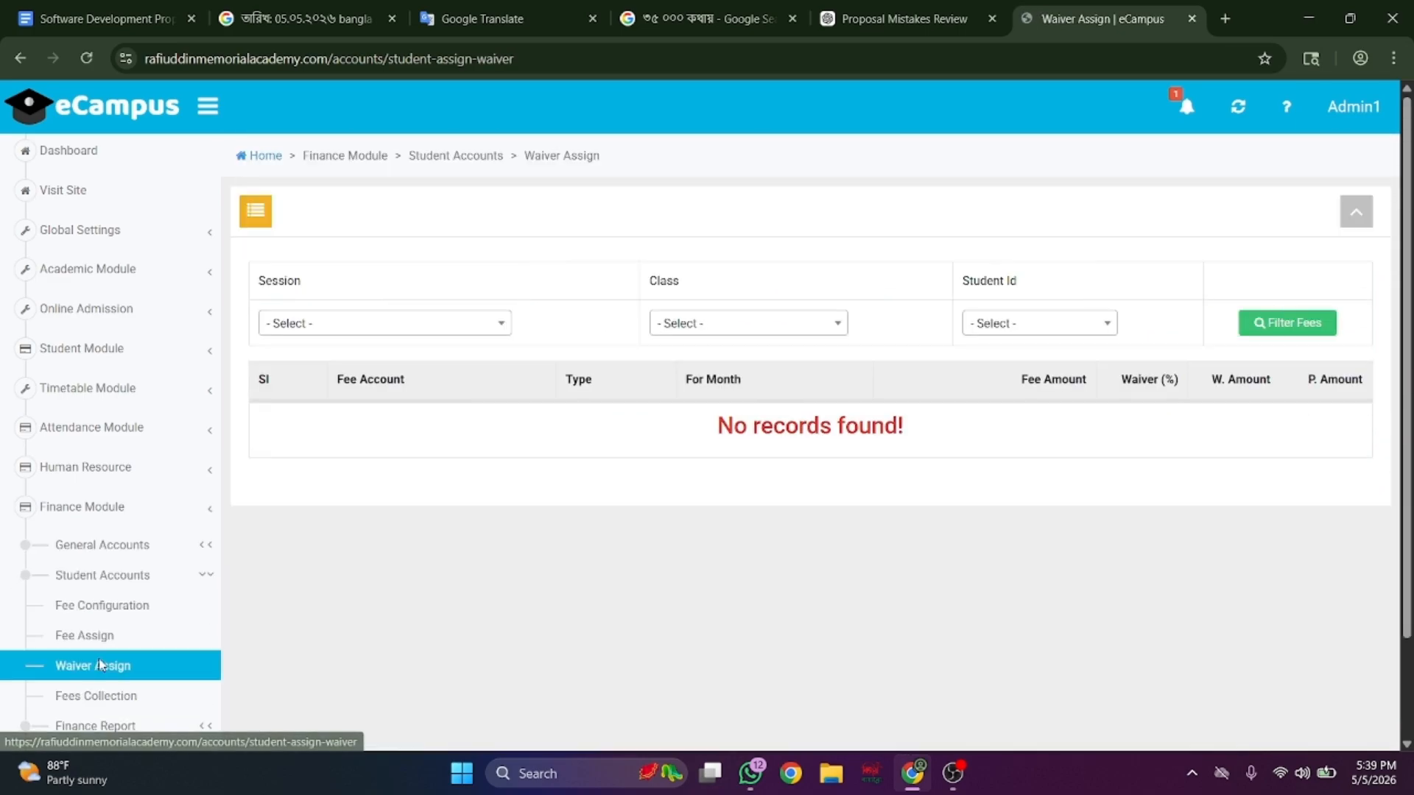
pyautogui.scroll(-2, 782, 344)
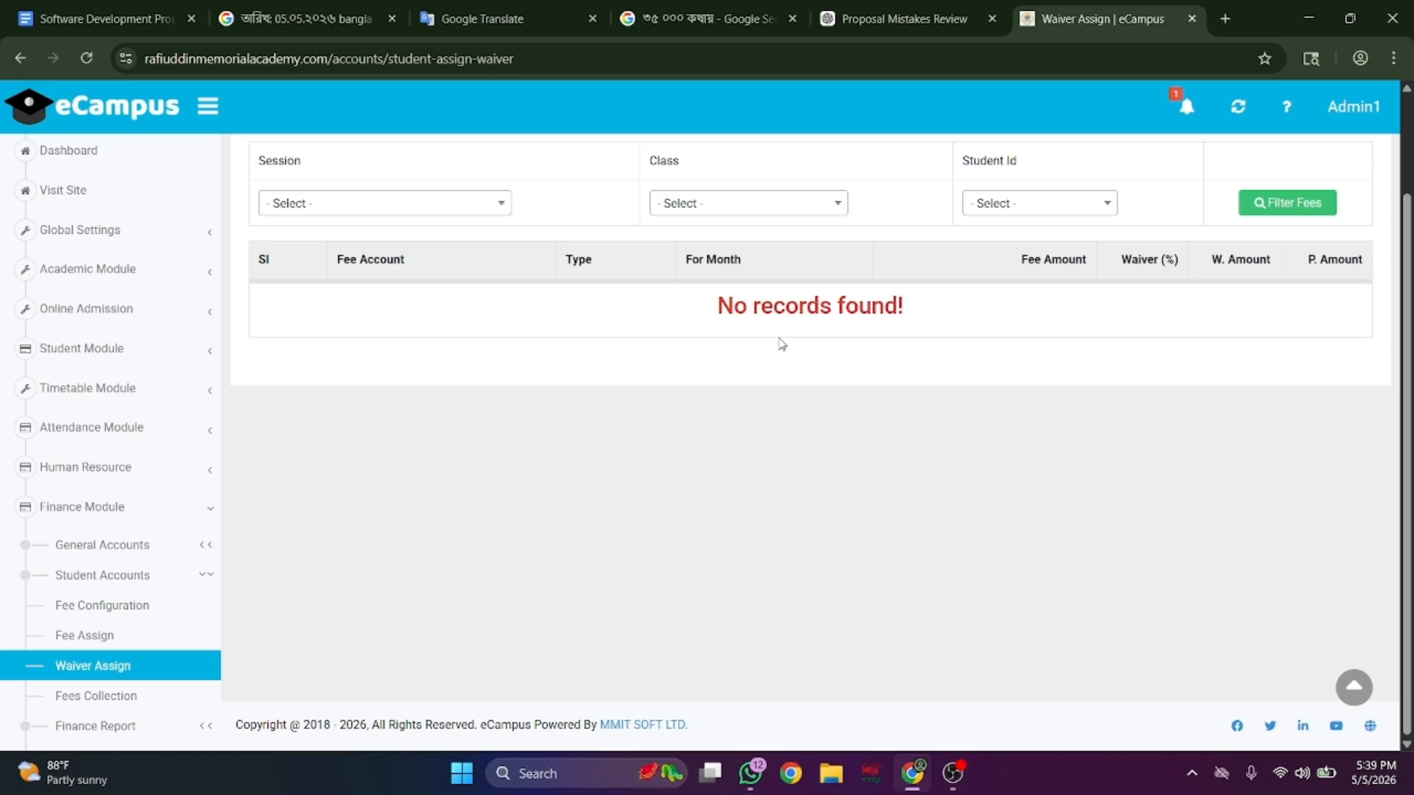
pyautogui.scroll(-3, 144, 527)
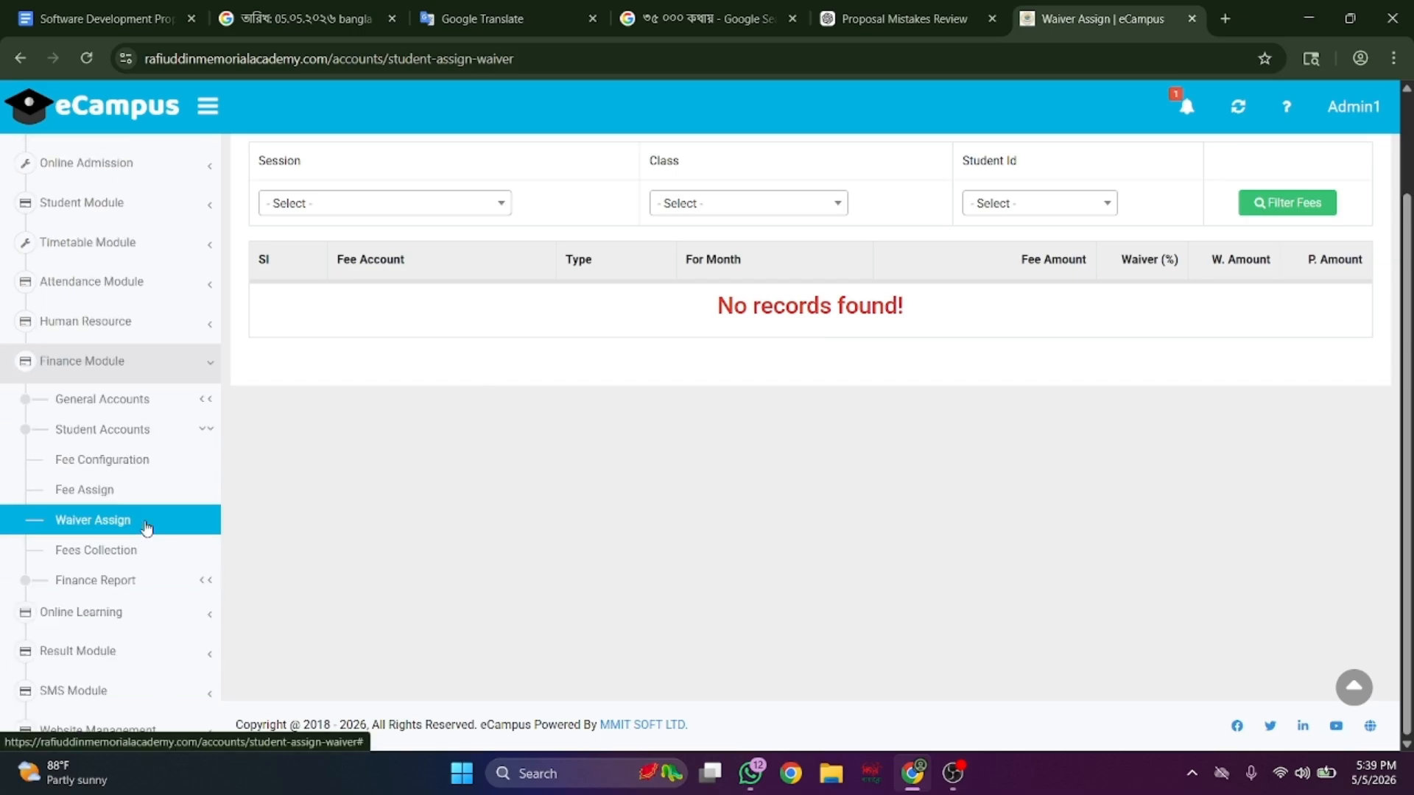
pyautogui.click(147, 489)
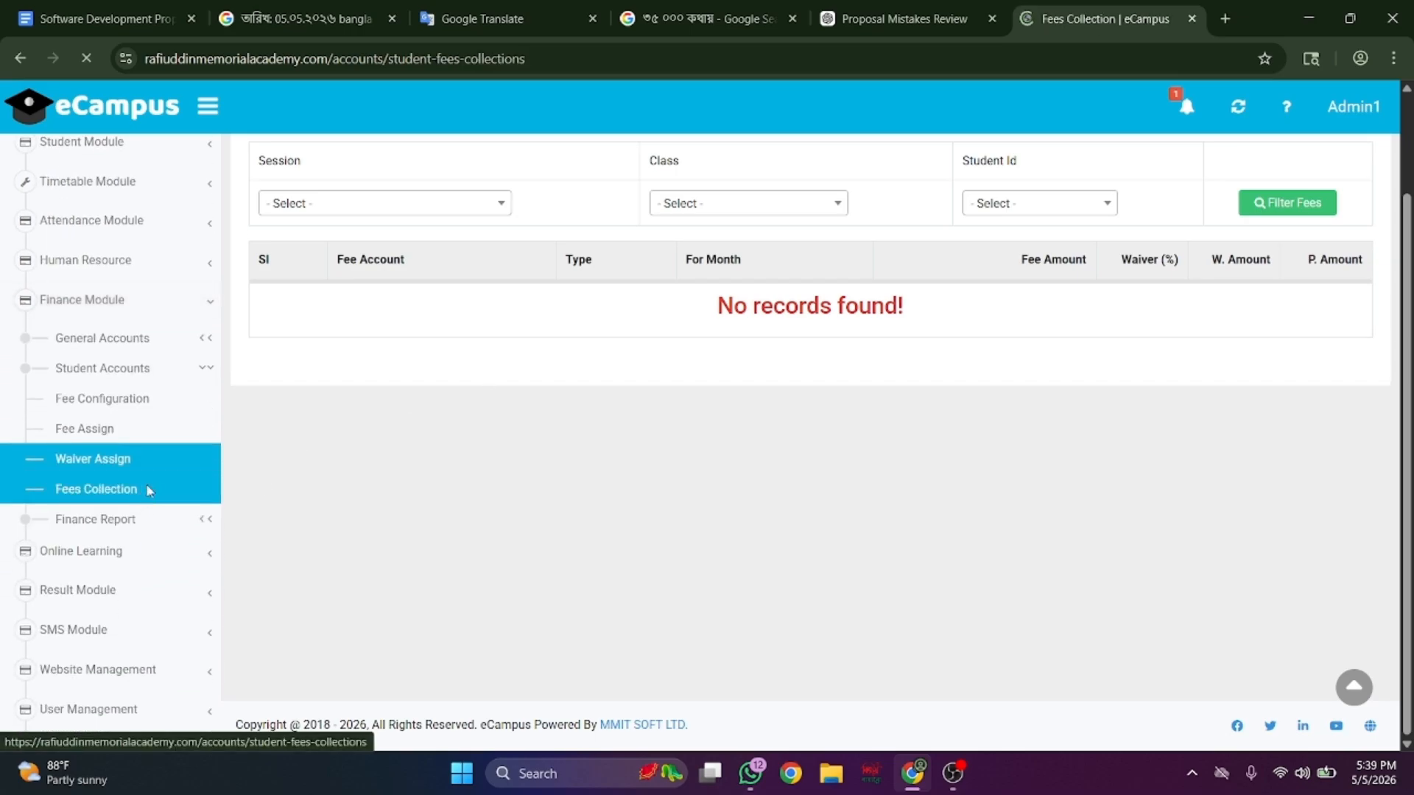
pyautogui.scroll(-1, 643, 402)
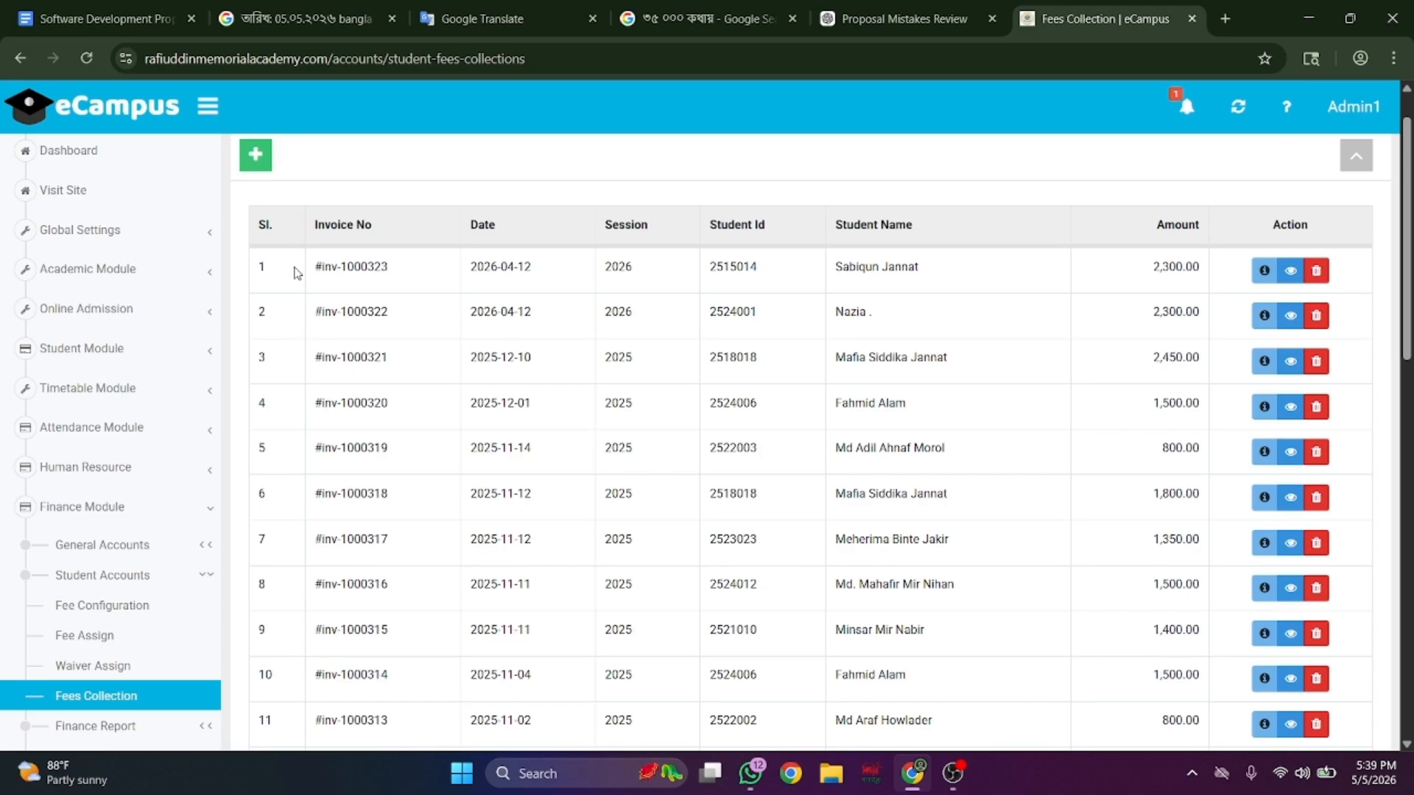
pyautogui.click(258, 168)
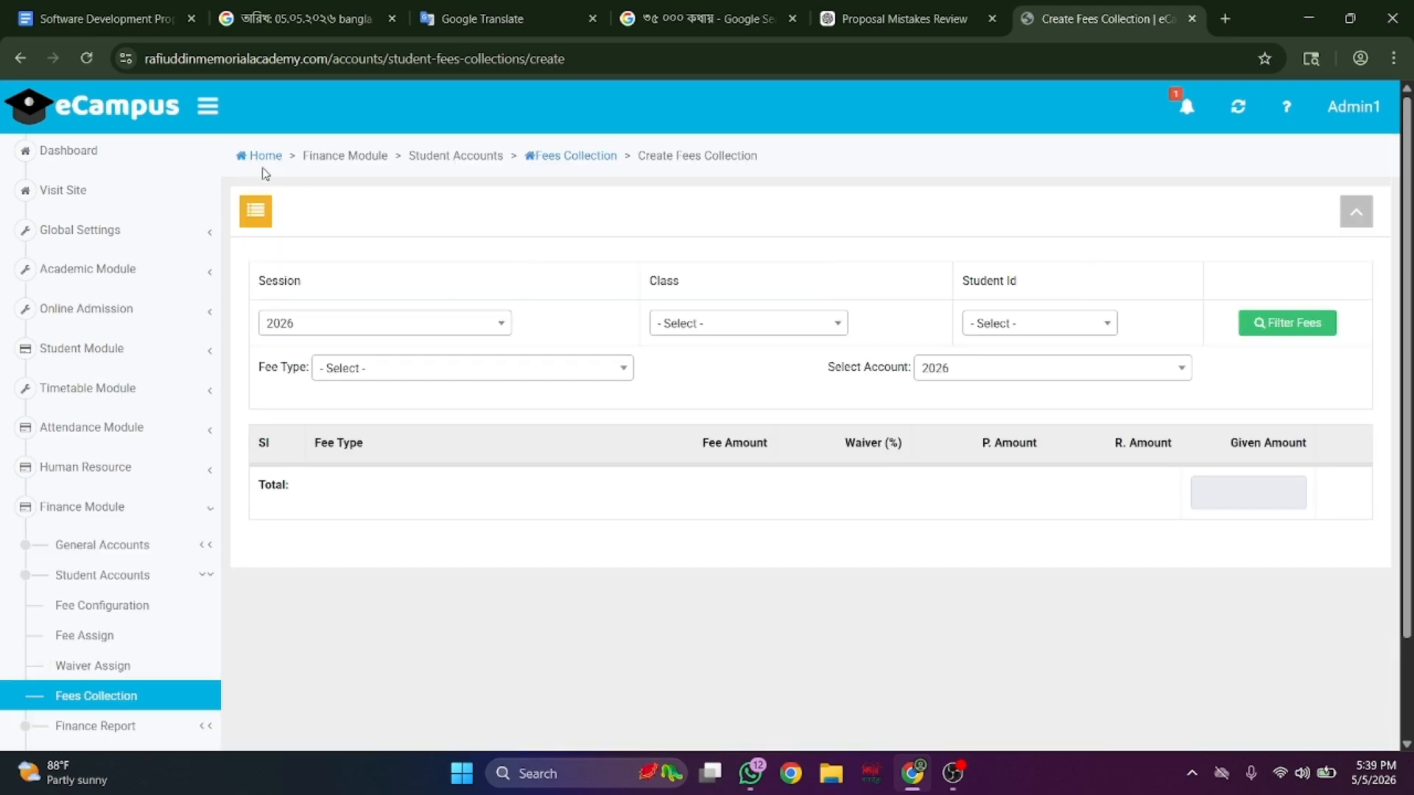
# - Open the Cash Flow Report, showing a 498,345.00 total balance
pyautogui.scroll(-1, 602, 346)
pyautogui.scroll(-3, 111, 519)
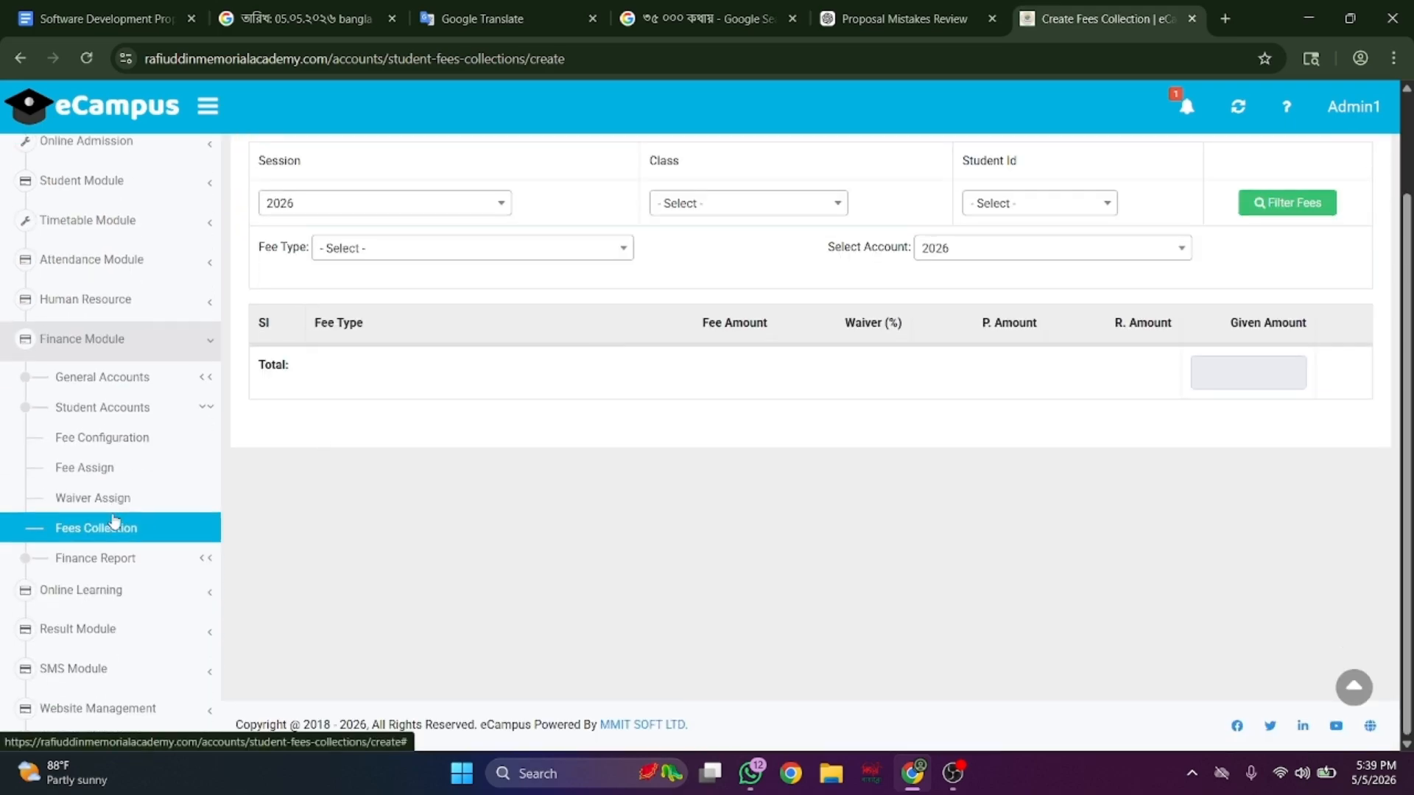
pyautogui.click(162, 536)
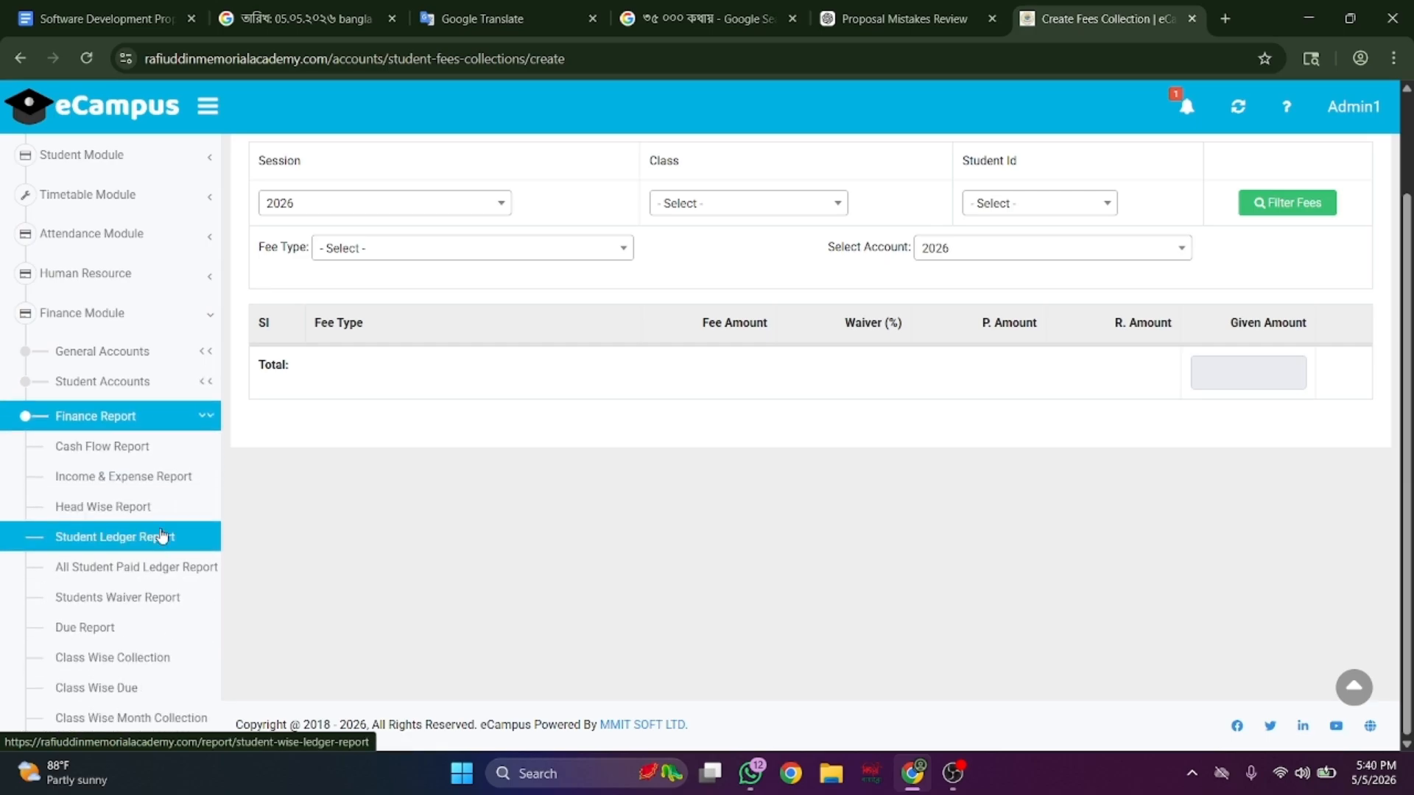
pyautogui.click(169, 453)
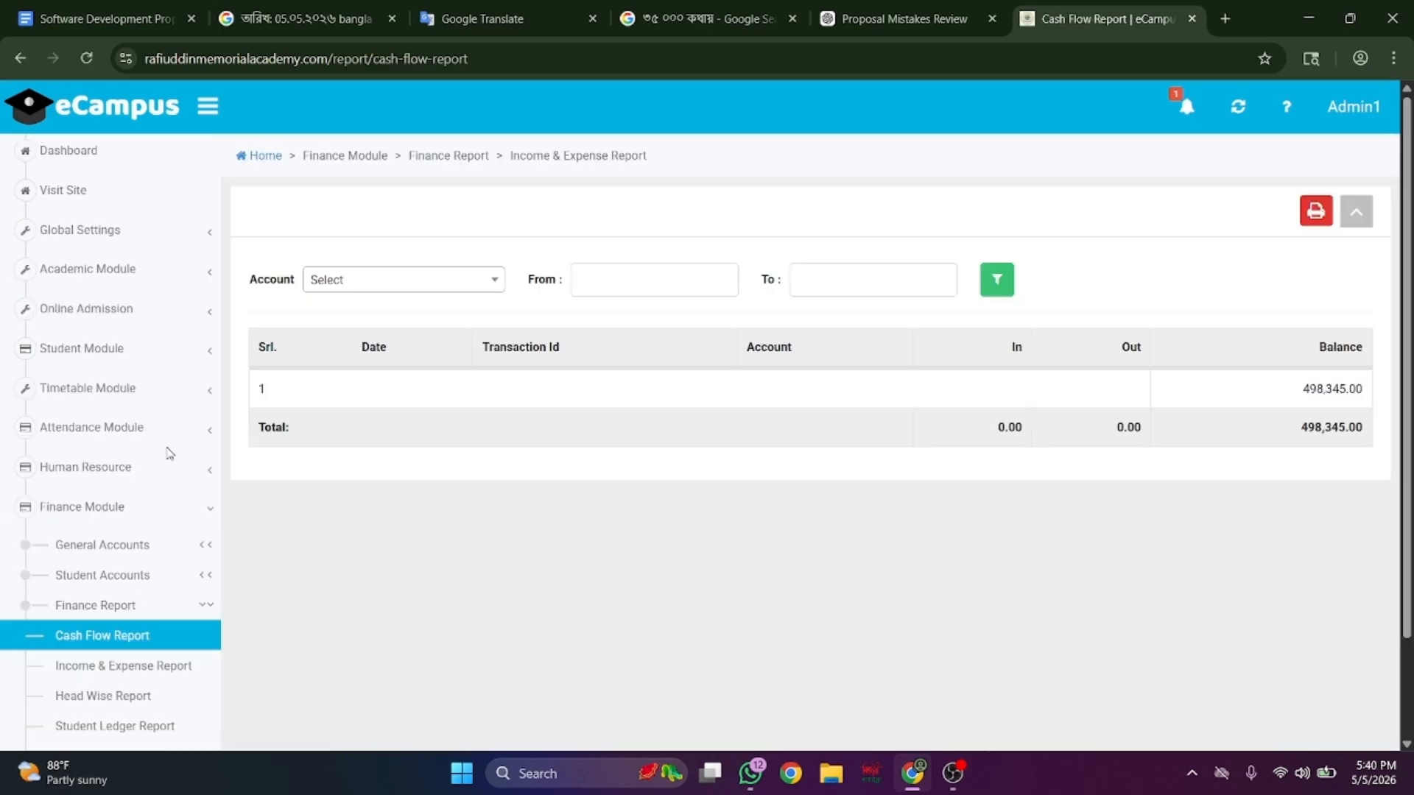
# - Scroll through the Income & Expense Report, then the expense Head Wise Report
pyautogui.scroll(-3, 140, 420)
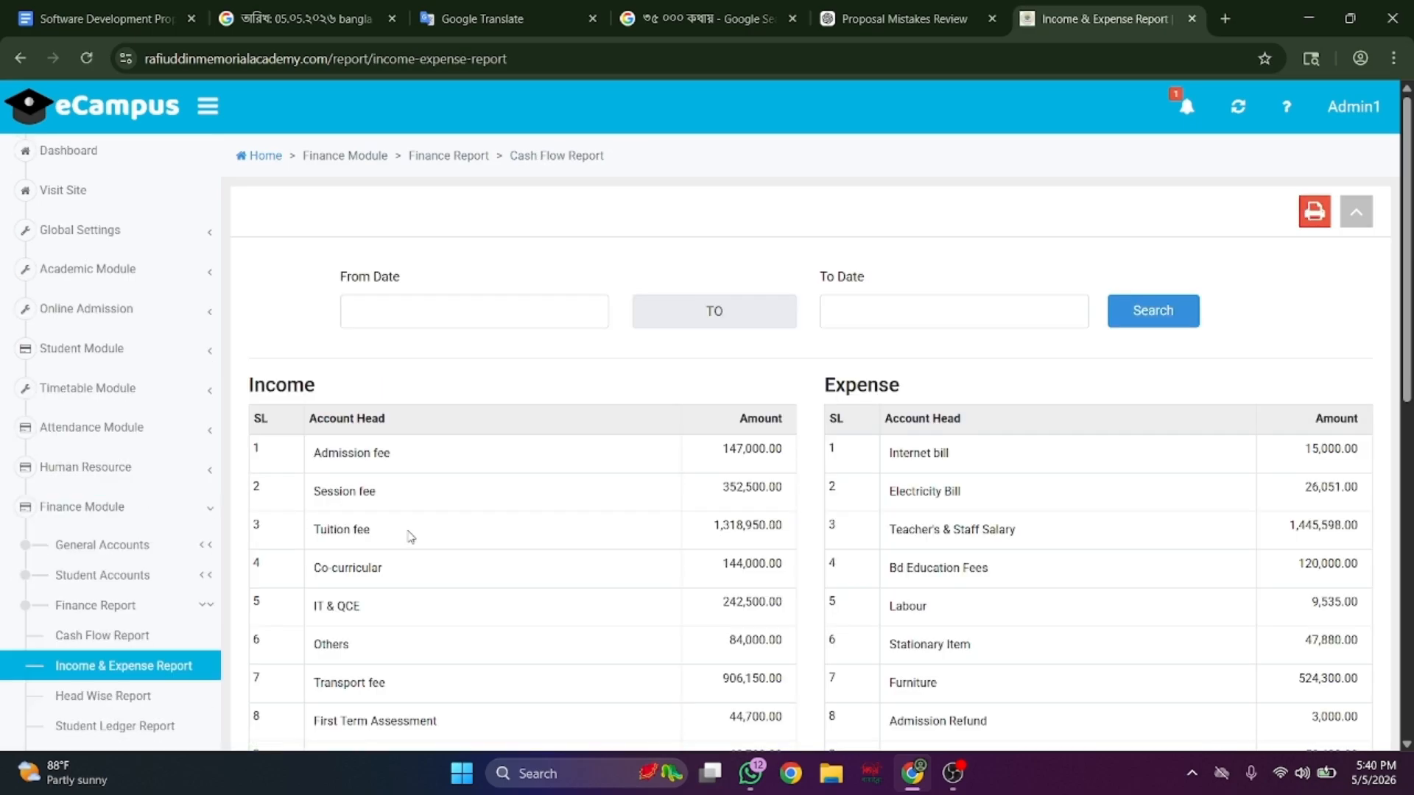
pyautogui.scroll(-3, 410, 535)
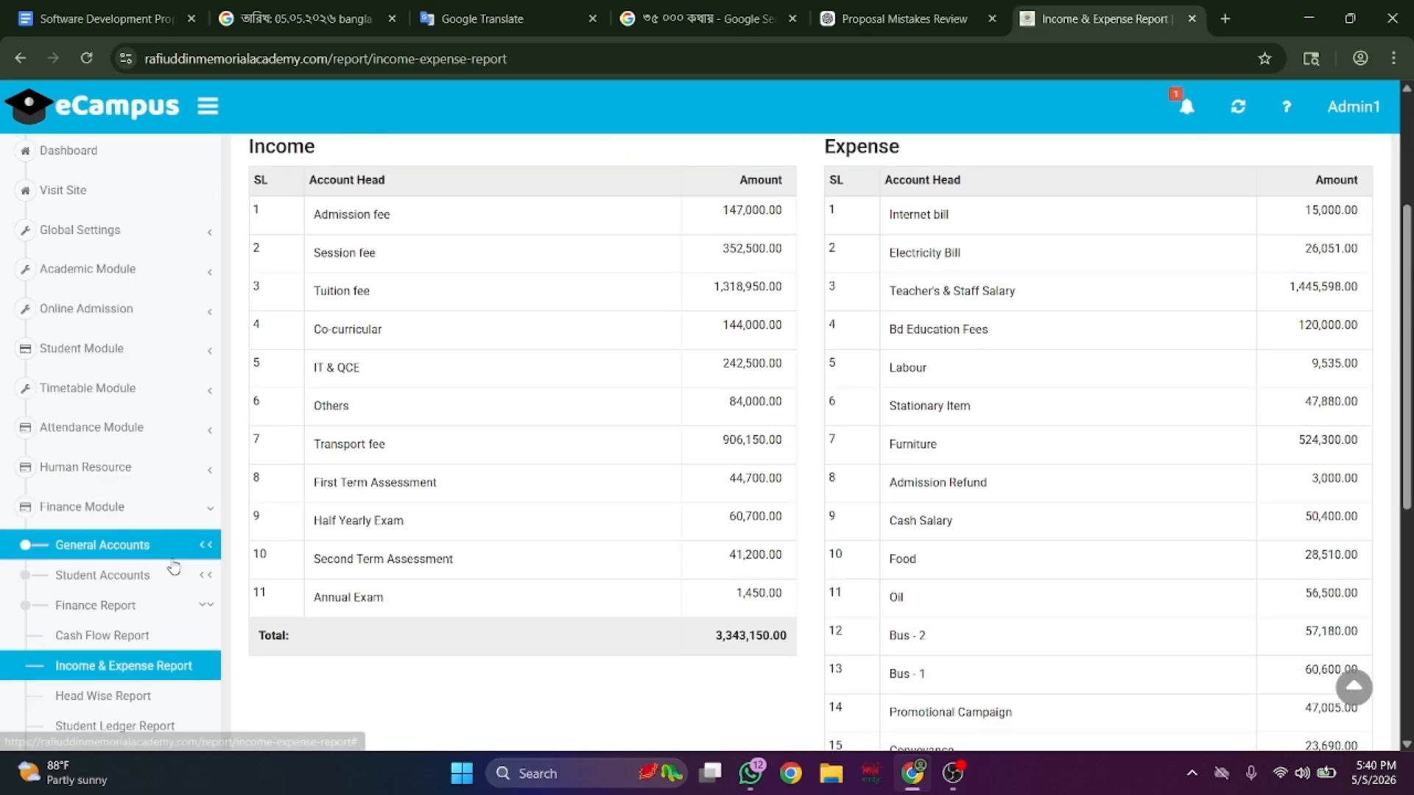
pyautogui.scroll(-2, 165, 570)
pyautogui.scroll(-1, 165, 570)
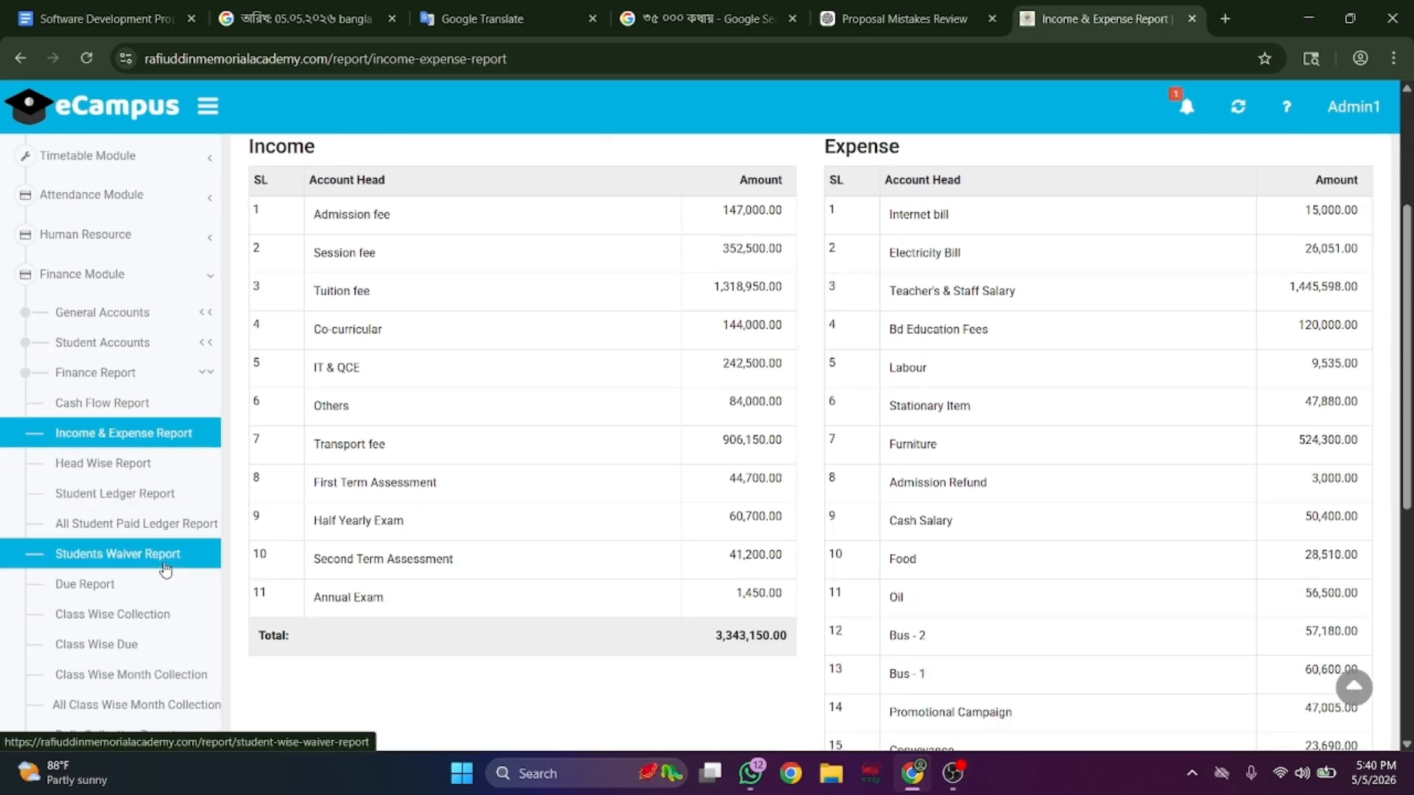
pyautogui.click(176, 464)
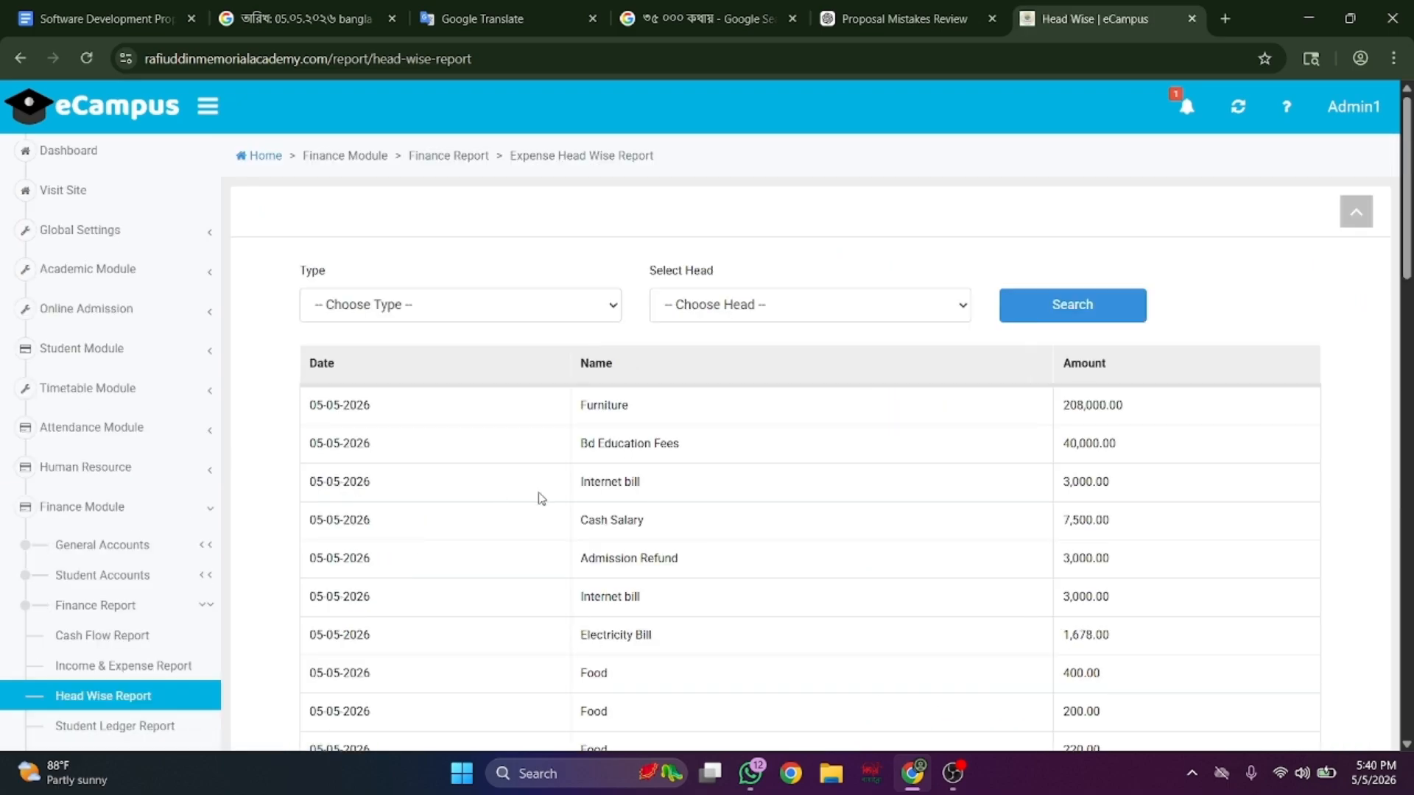
pyautogui.scroll(-8, 733, 444)
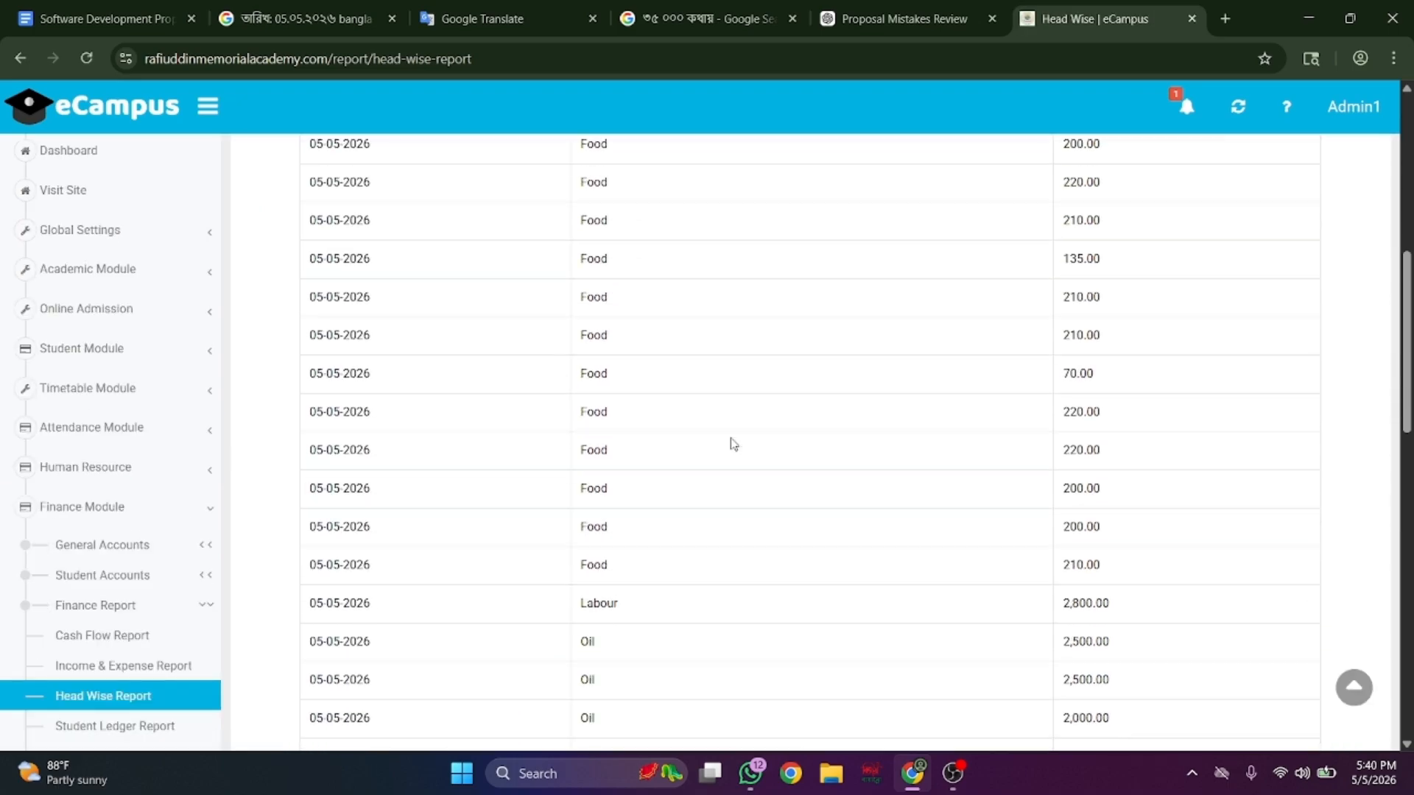
pyautogui.scroll(-4, 136, 565)
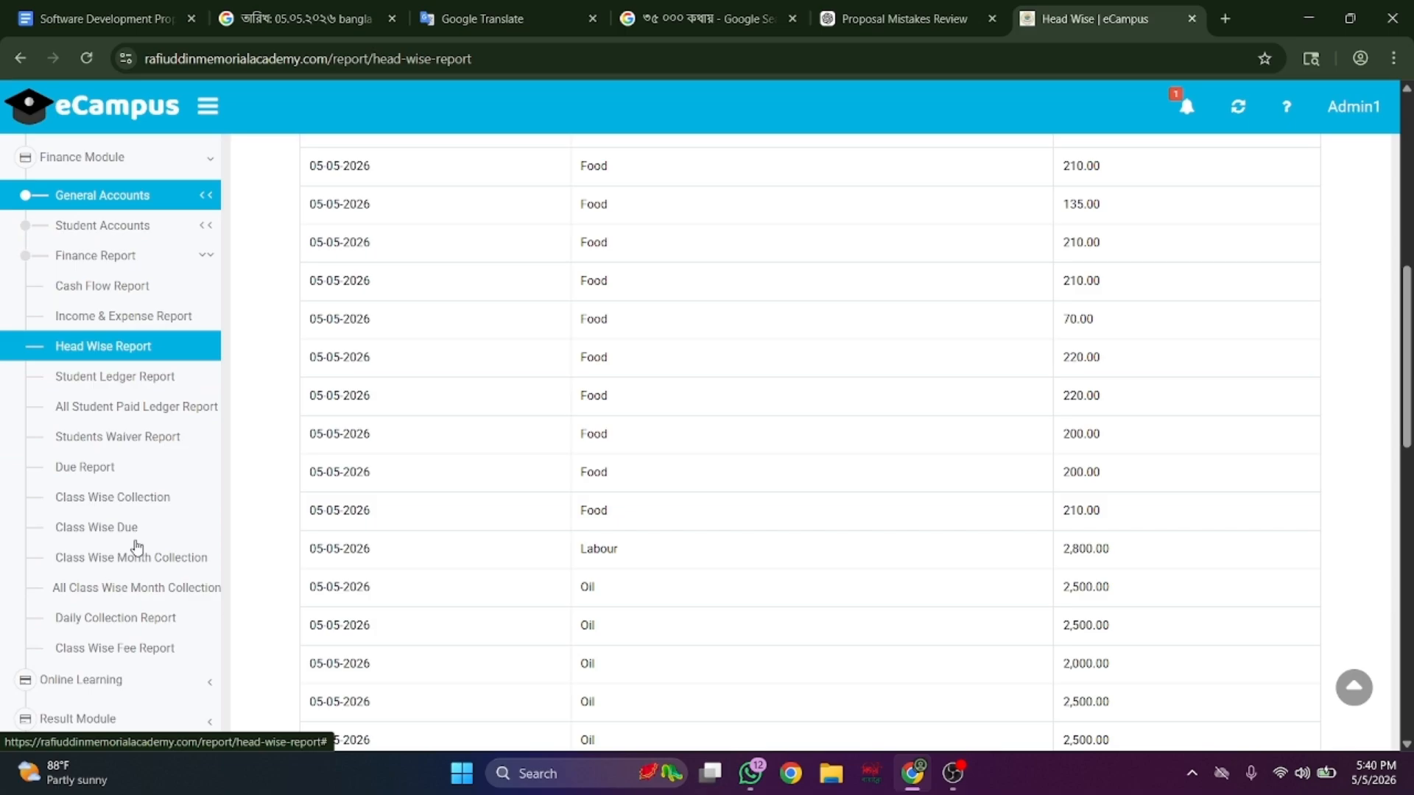
# - Open the Student Ledger Report for session 2026, which shows no records
pyautogui.click(135, 380)
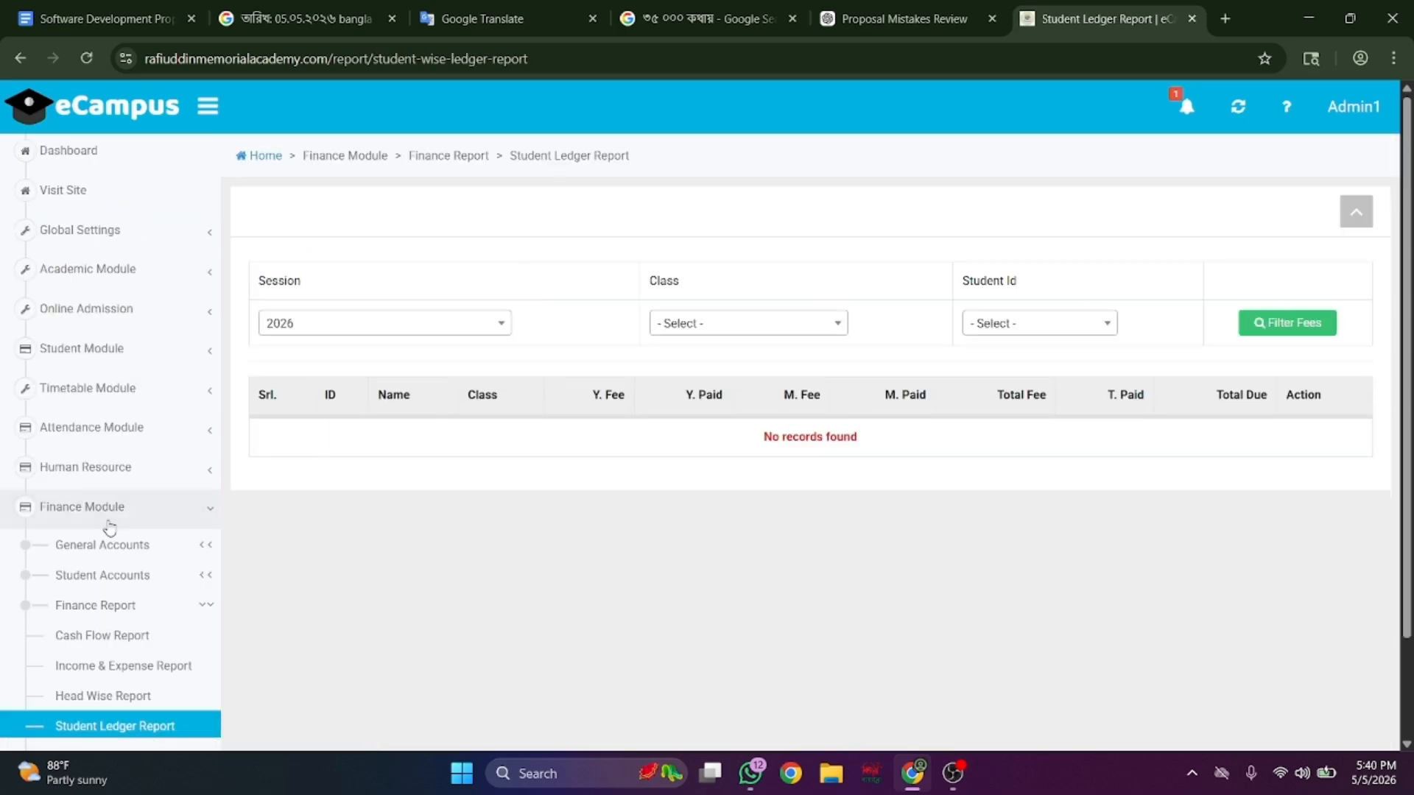
pyautogui.scroll(-4, 110, 529)
pyautogui.scroll(-4, 110, 528)
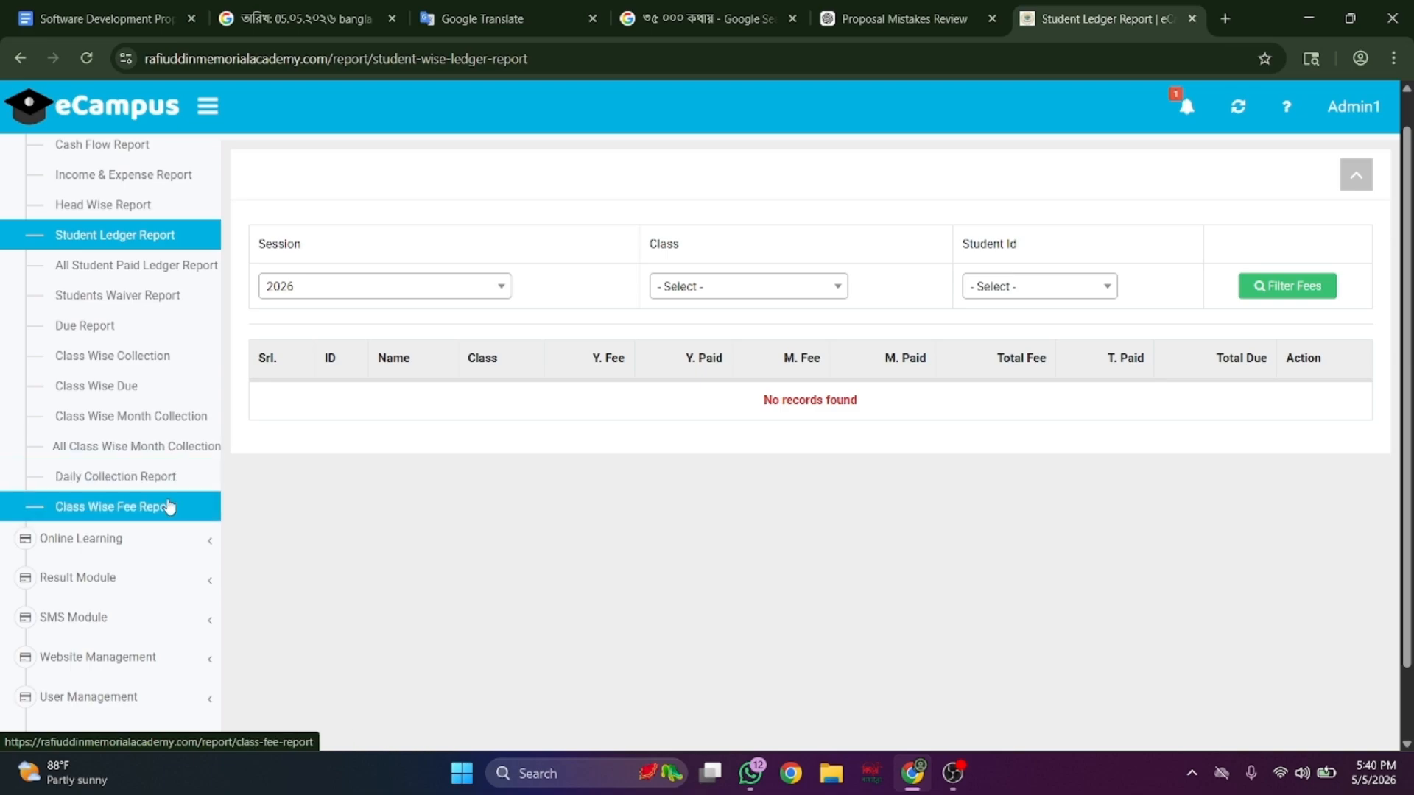
pyautogui.scroll(-1, 170, 507)
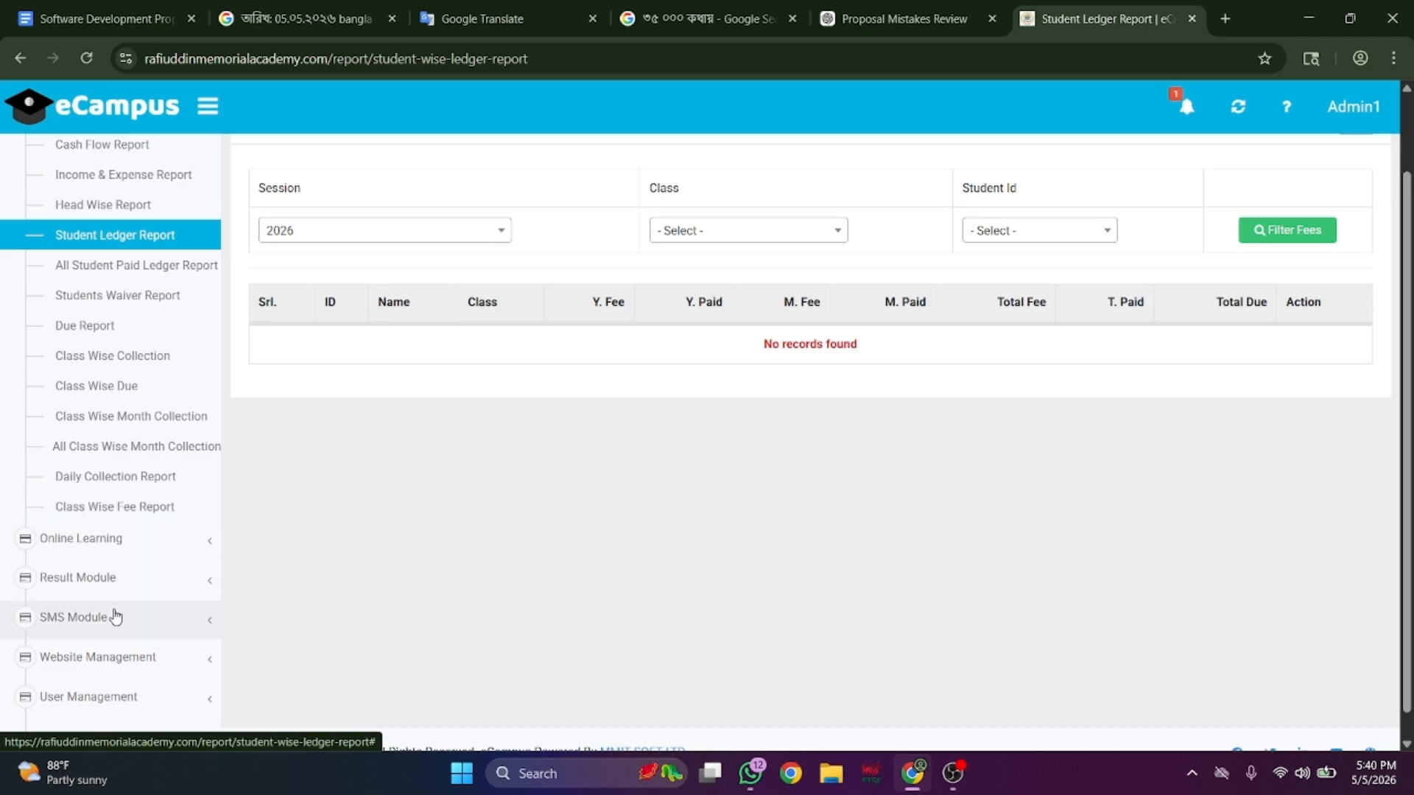
# - Browse the online learning Questions list, Online Exam Result page and empty Live class list
pyautogui.click(170, 547)
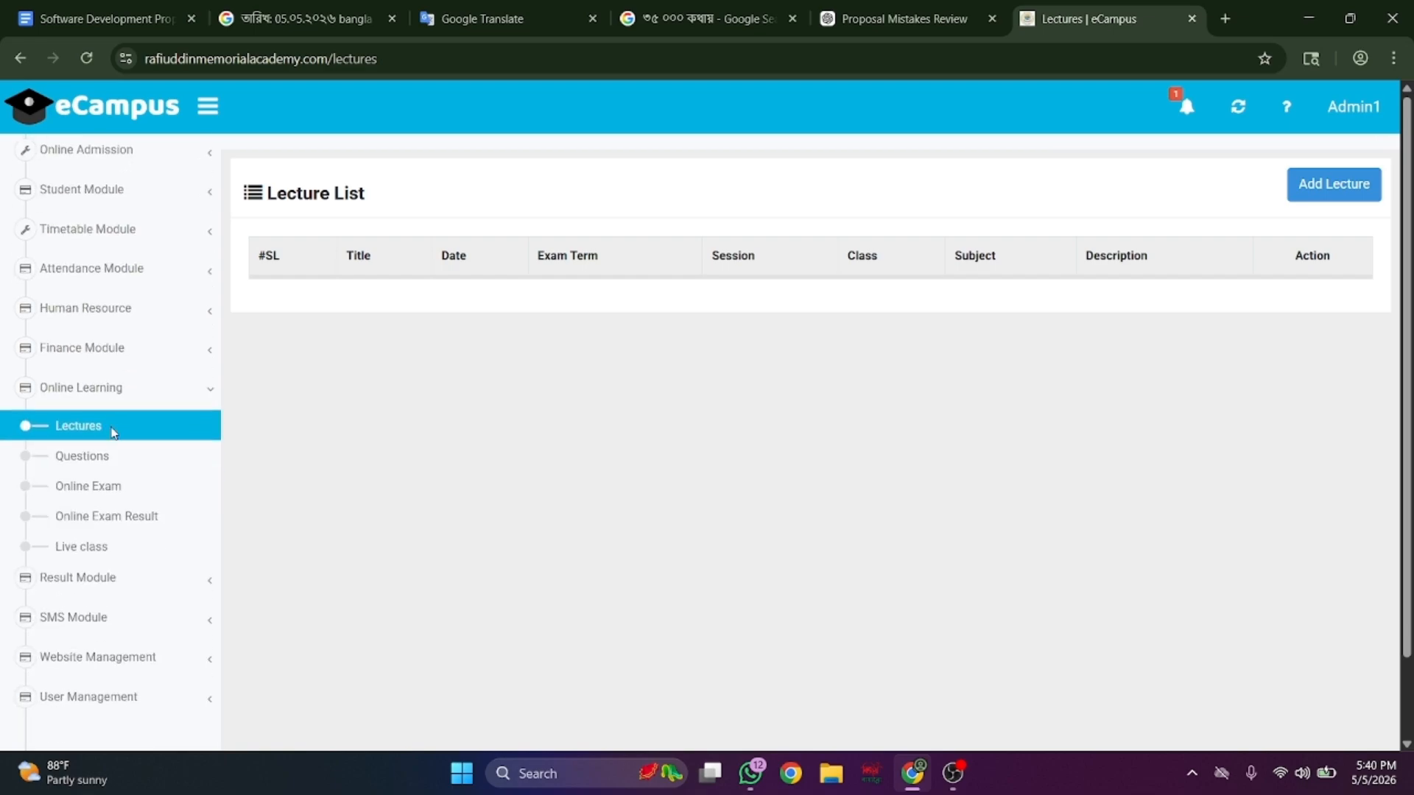
pyautogui.click(87, 457)
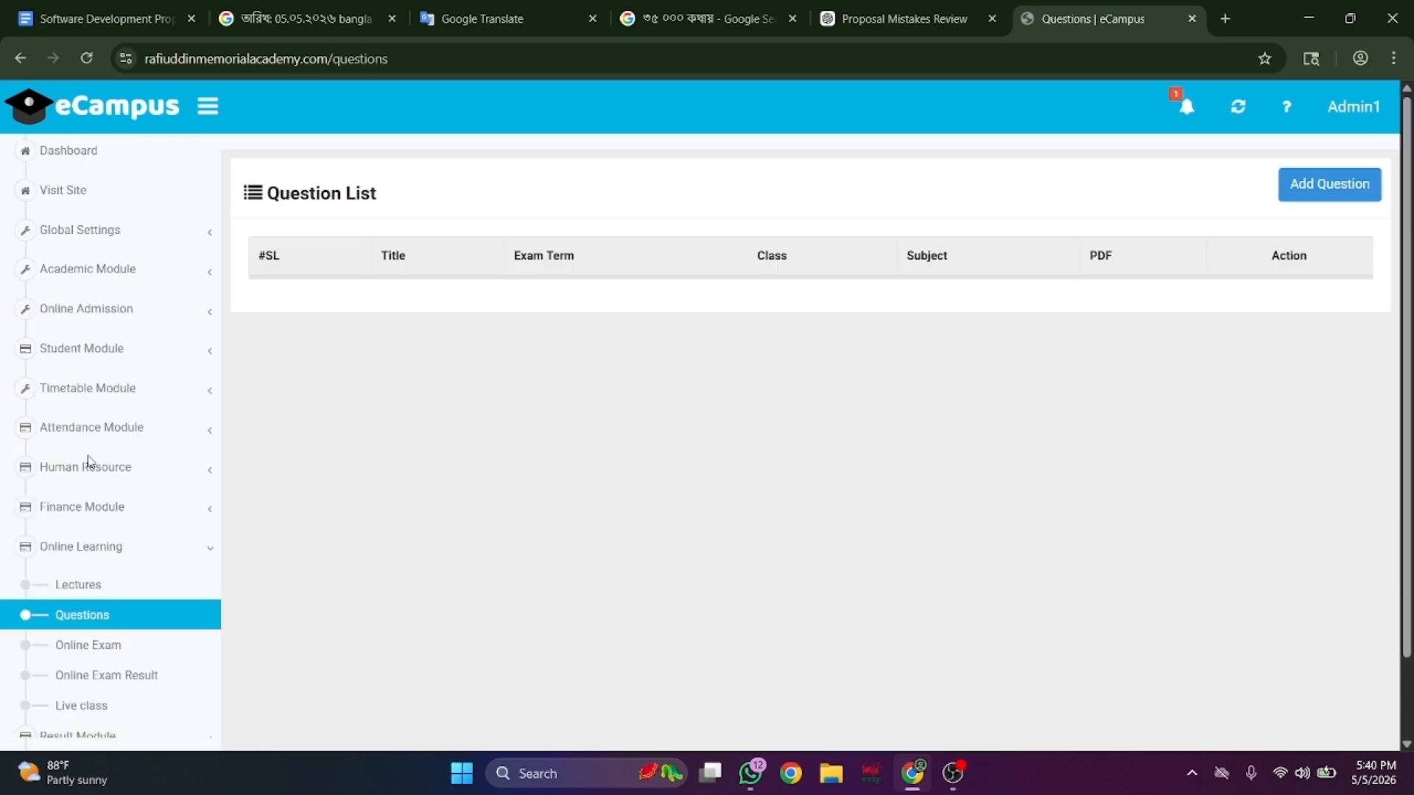
pyautogui.scroll(-2, 87, 461)
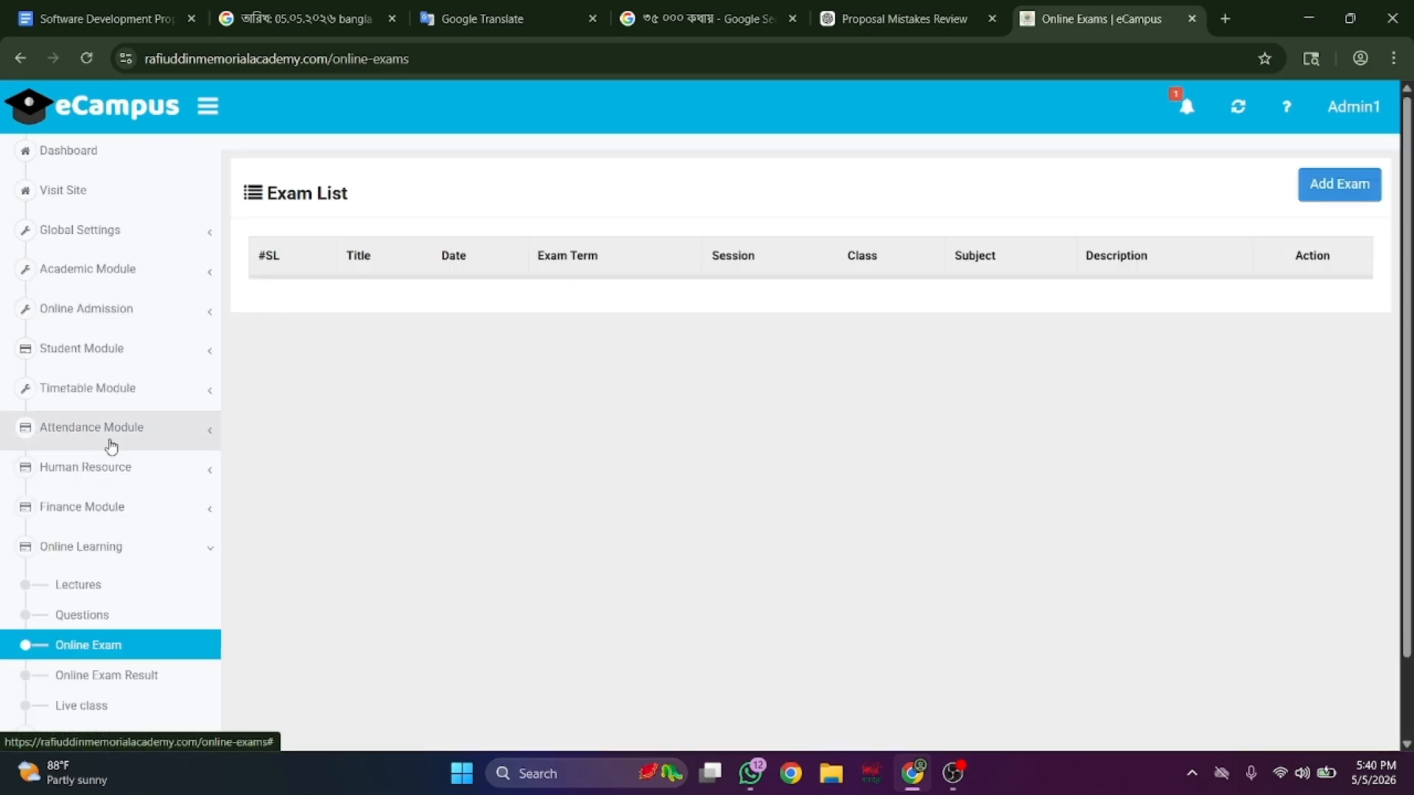
pyautogui.scroll(-2, 107, 441)
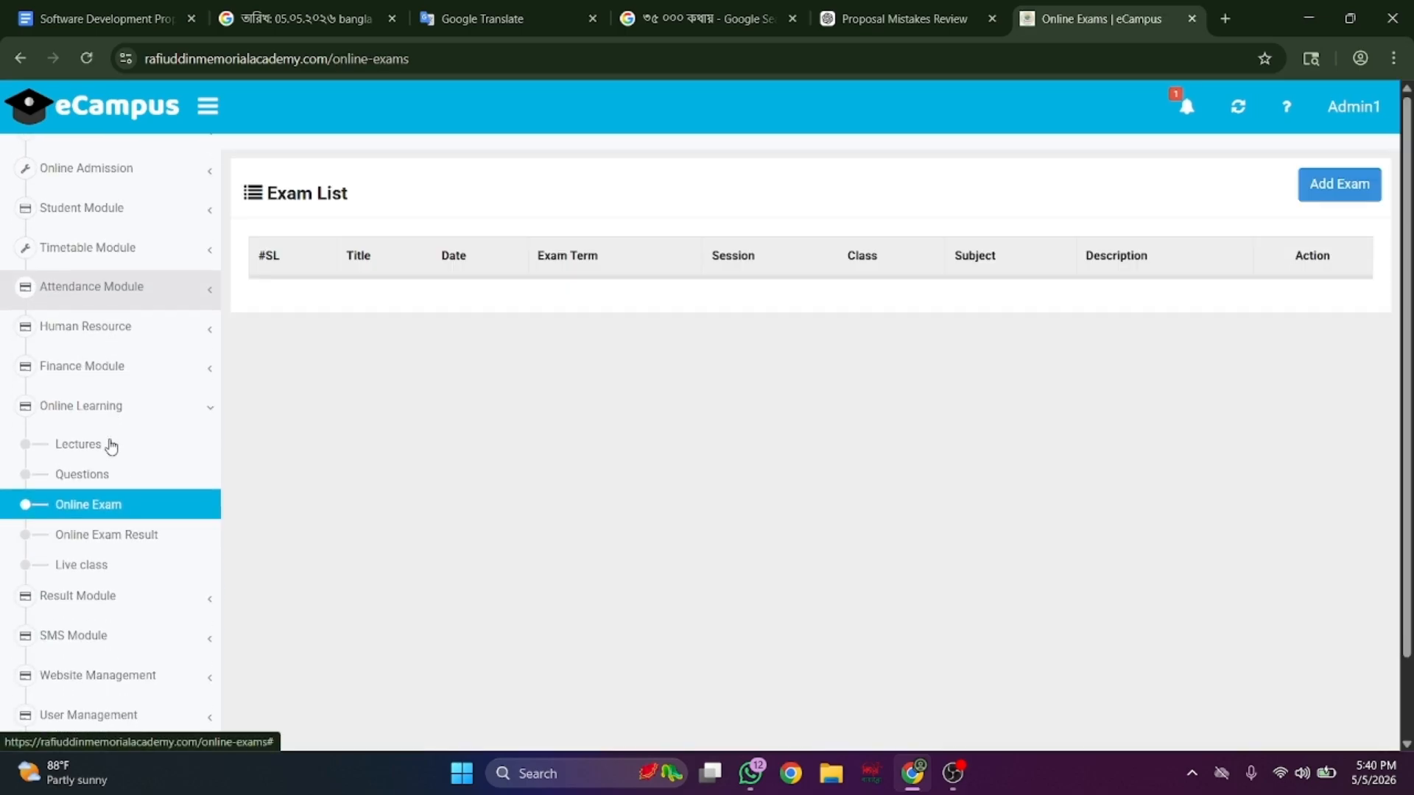
pyautogui.click(112, 523)
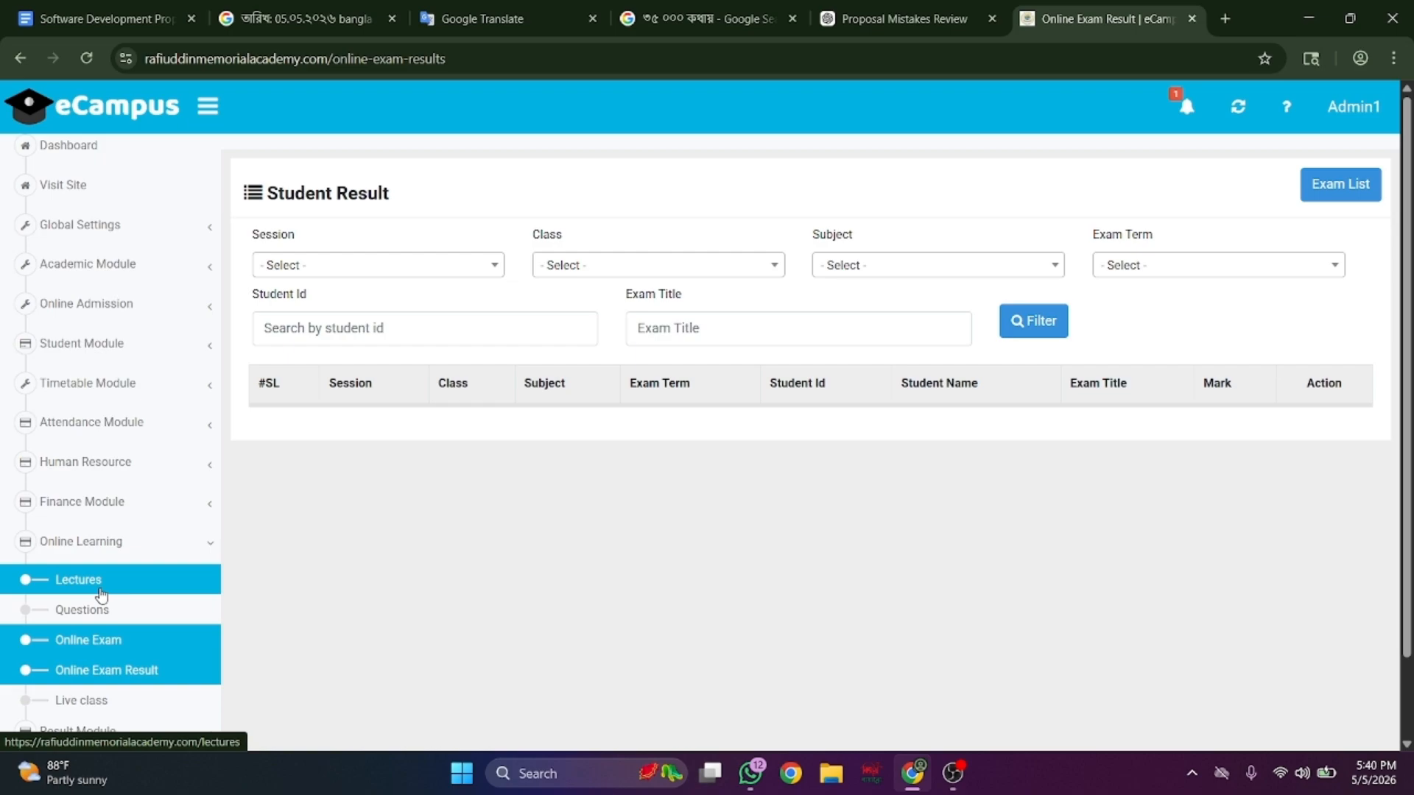
pyautogui.scroll(-2, 101, 595)
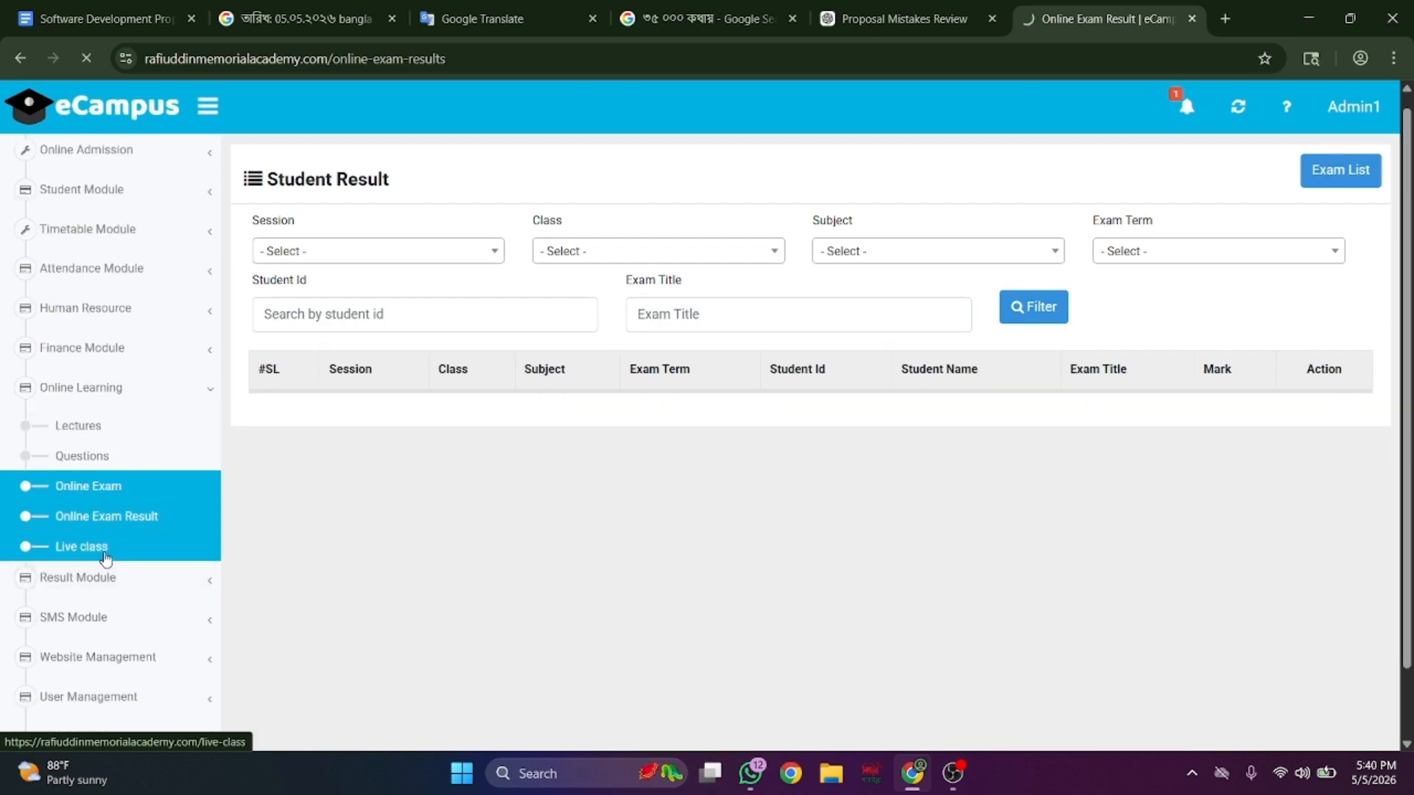
pyautogui.click(106, 558)
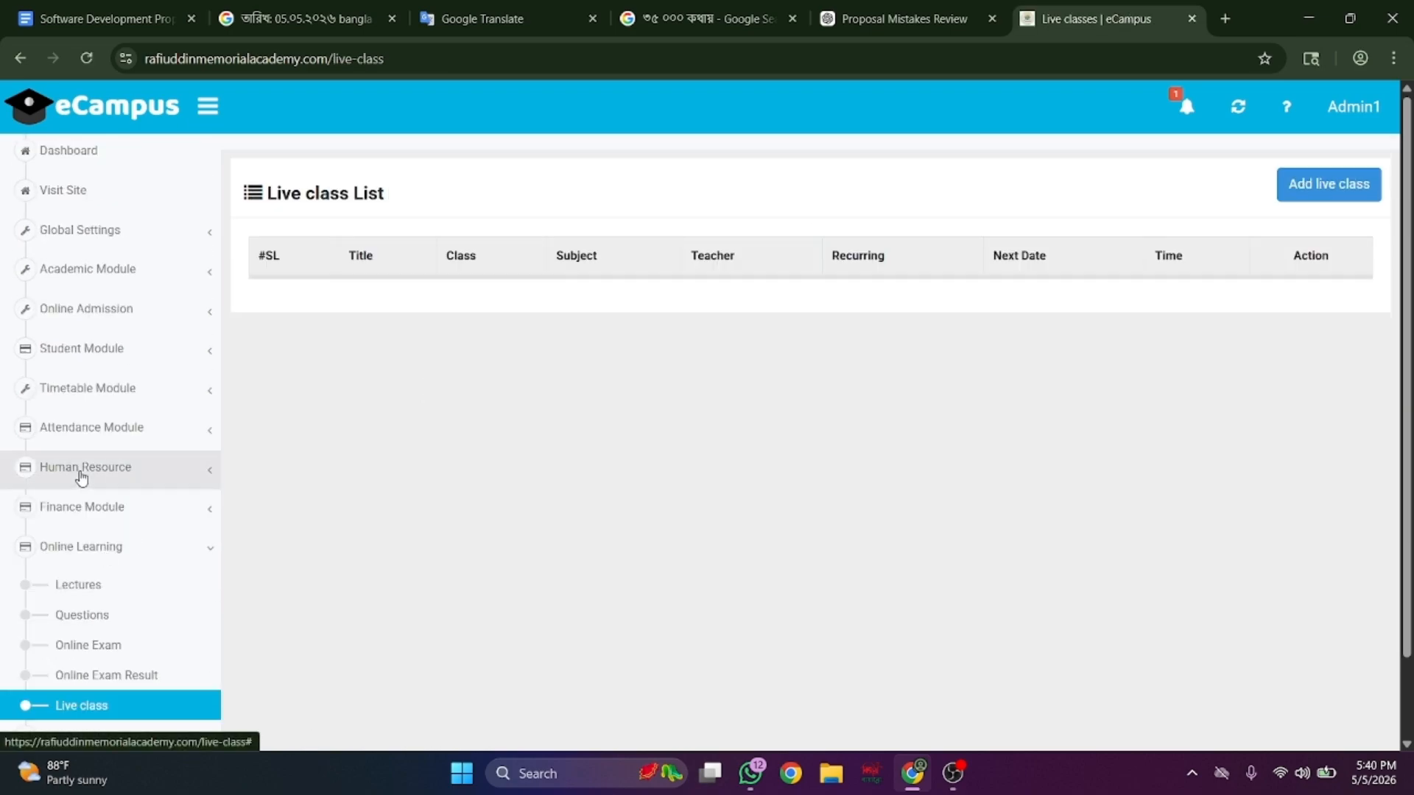
pyautogui.click(78, 472)
pyautogui.scroll(-2, 82, 477)
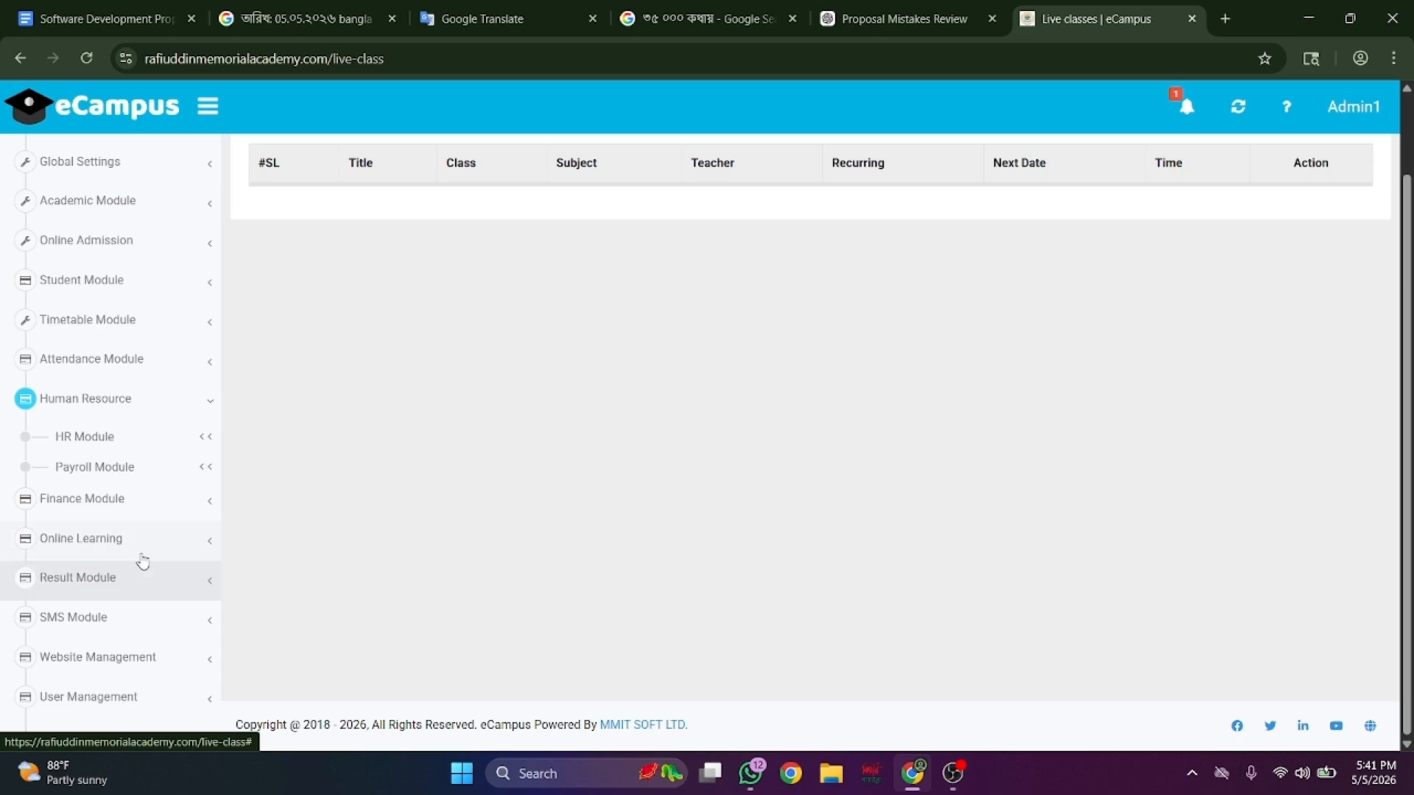
# - Review the grade points table under Result Module's Exam Setting
pyautogui.click(142, 581)
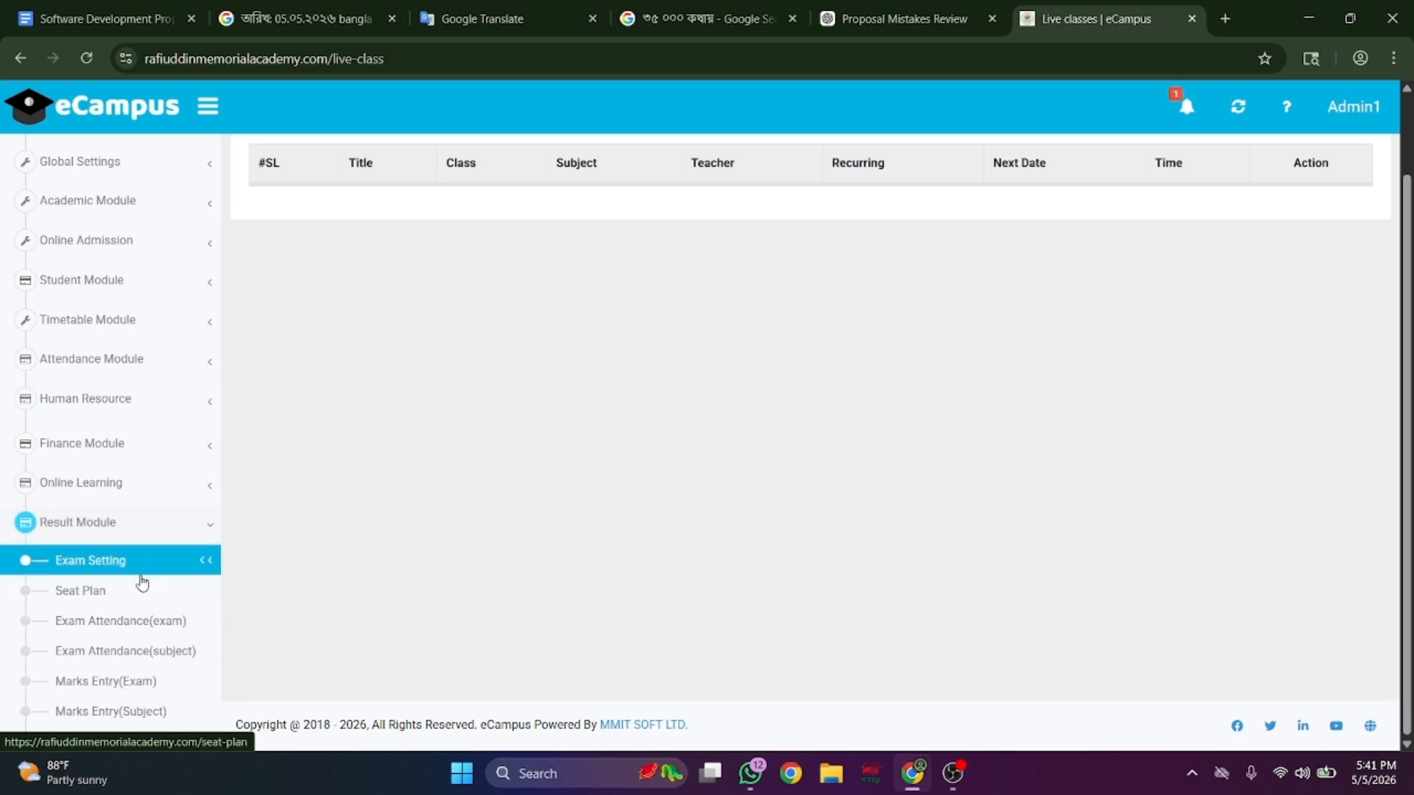
pyautogui.scroll(-3, 140, 581)
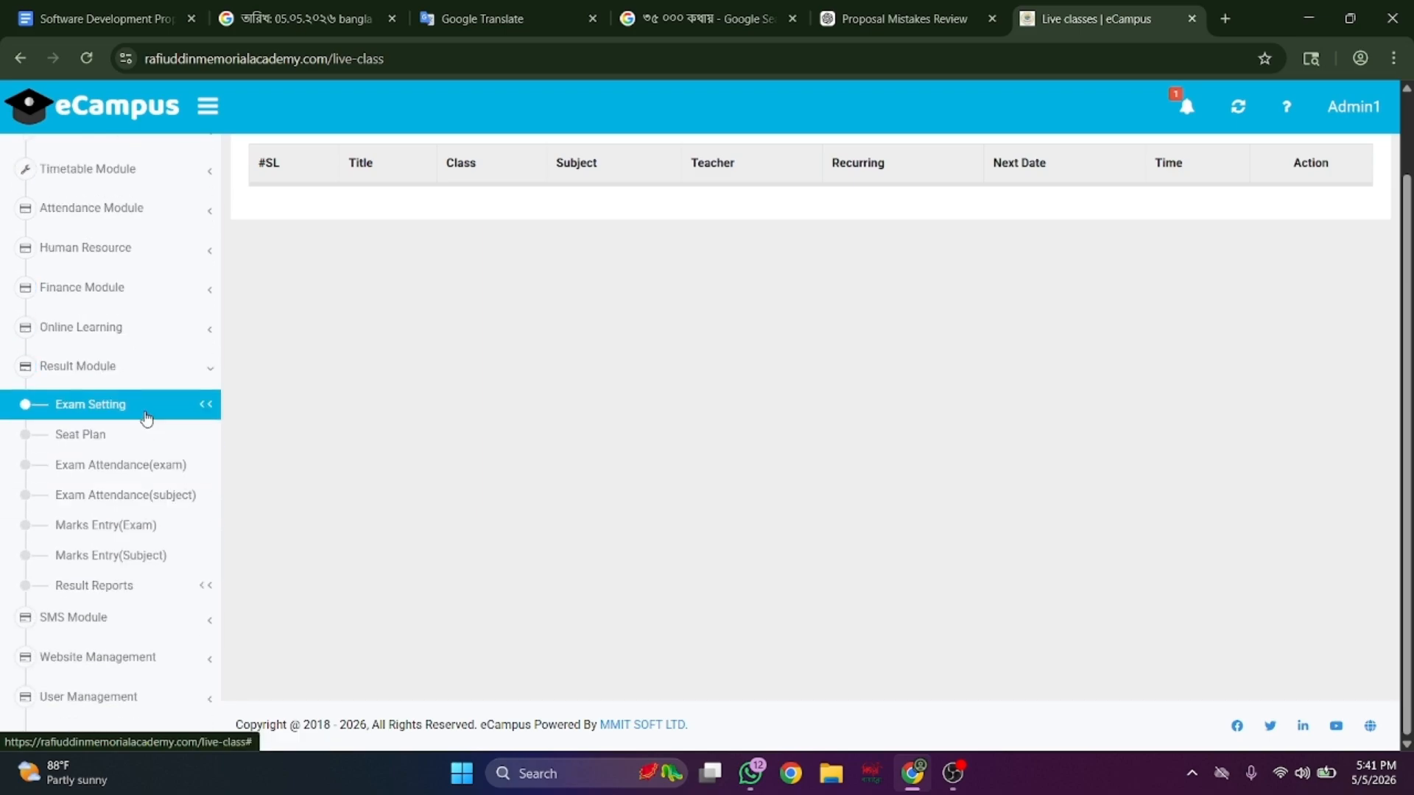
pyautogui.click(147, 417)
pyautogui.scroll(-1, 148, 444)
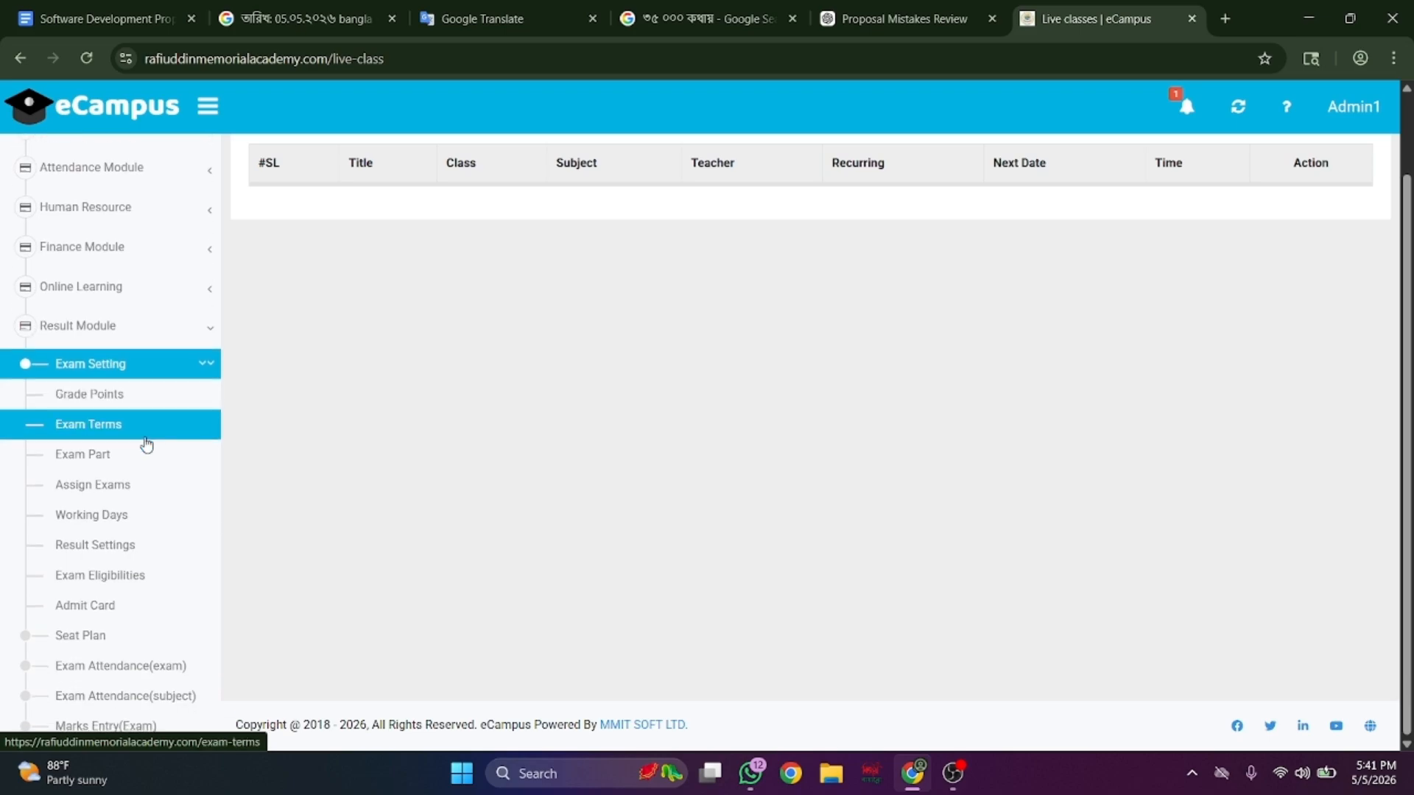
pyautogui.click(156, 396)
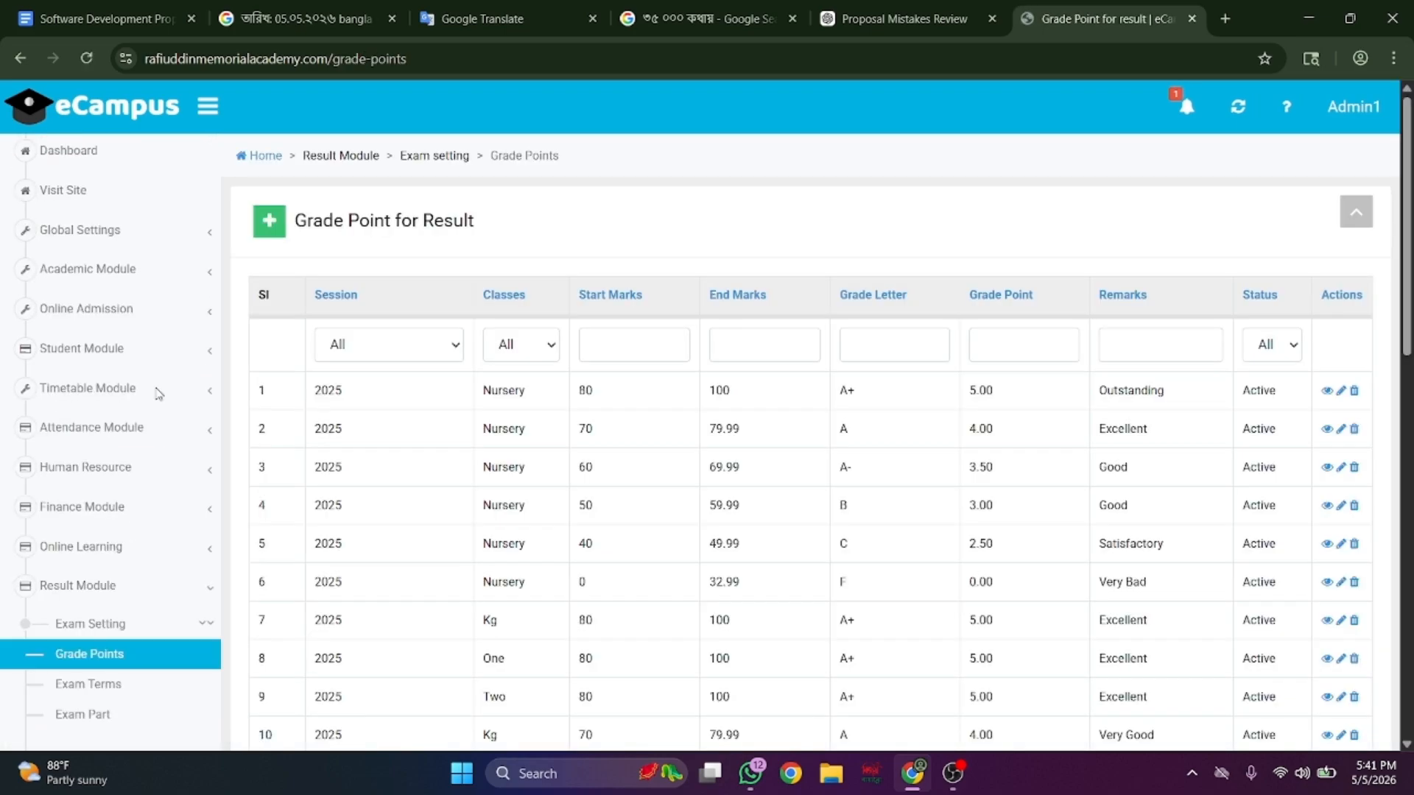
pyautogui.scroll(-3, 158, 394)
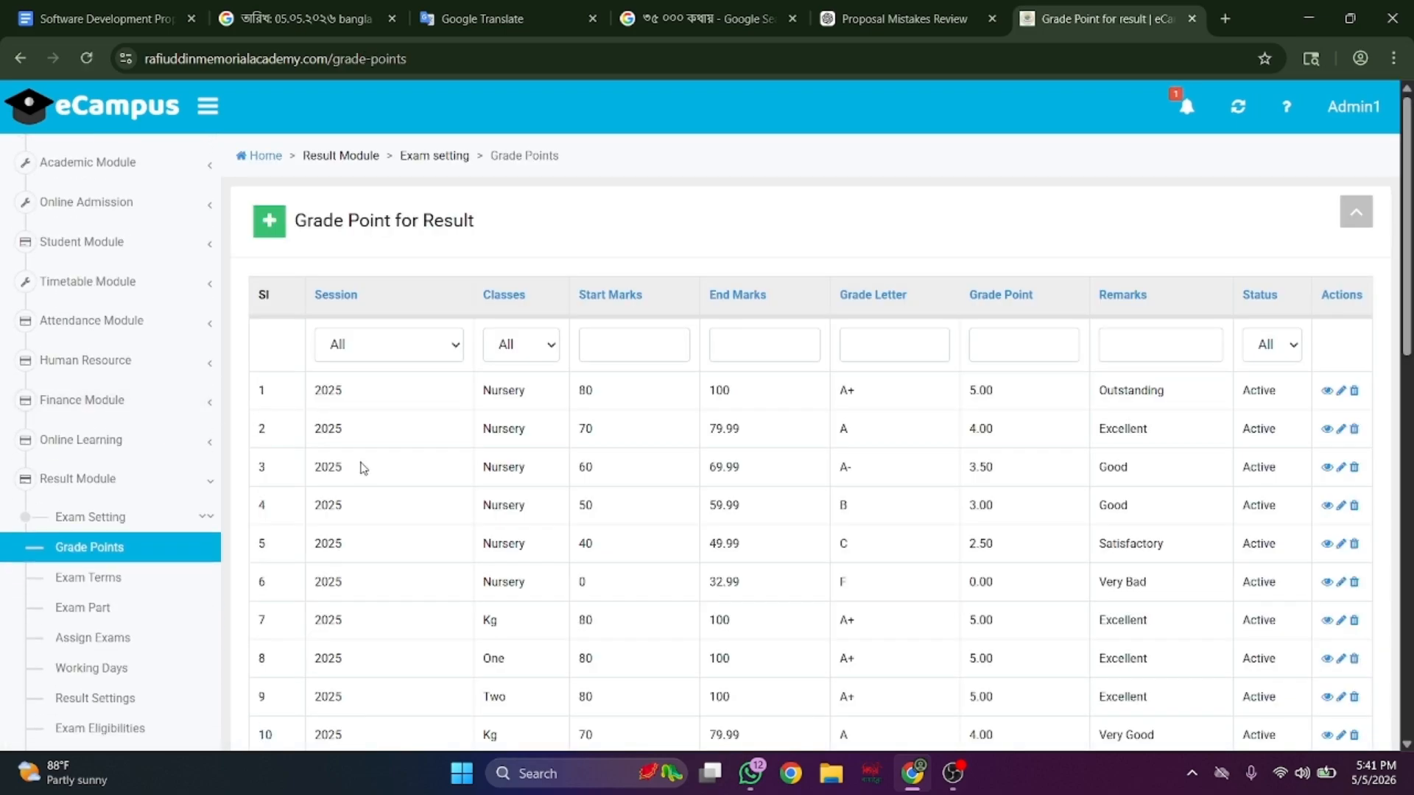
pyautogui.scroll(-2, 363, 468)
# - Look over the exam terms and exam parts, ending on the empty Working Days page
pyautogui.click(188, 587)
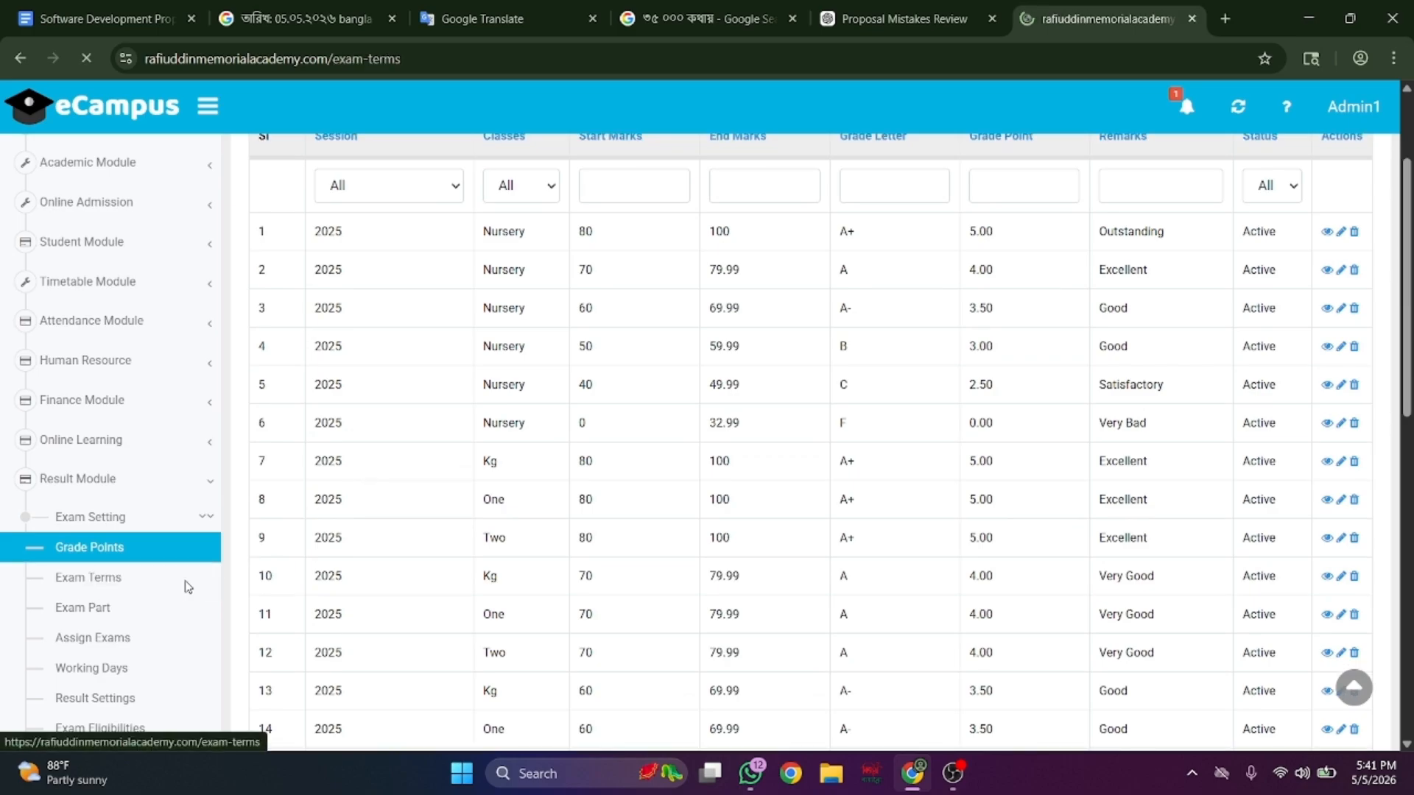
pyautogui.scroll(-2, 403, 506)
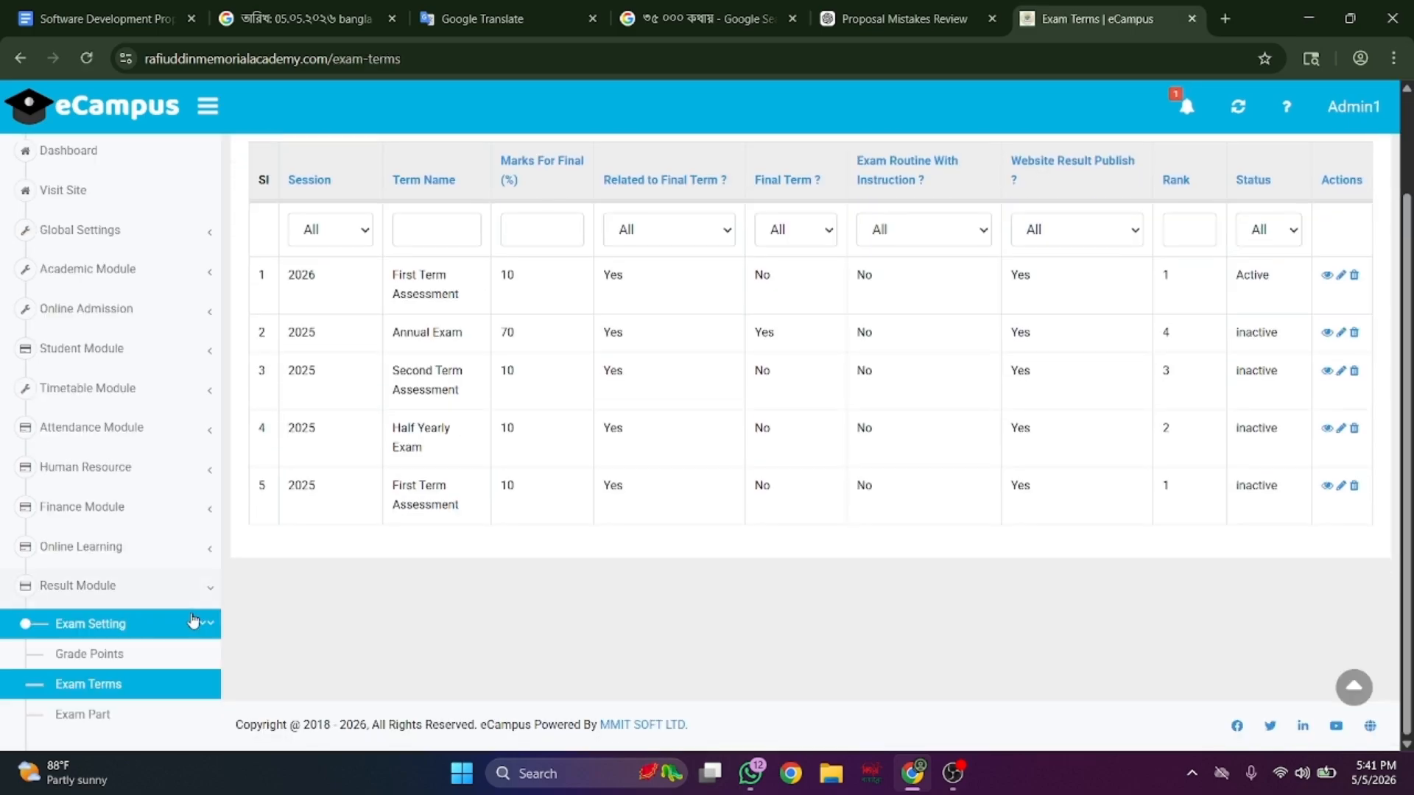
pyautogui.scroll(-3, 131, 638)
pyautogui.click(129, 568)
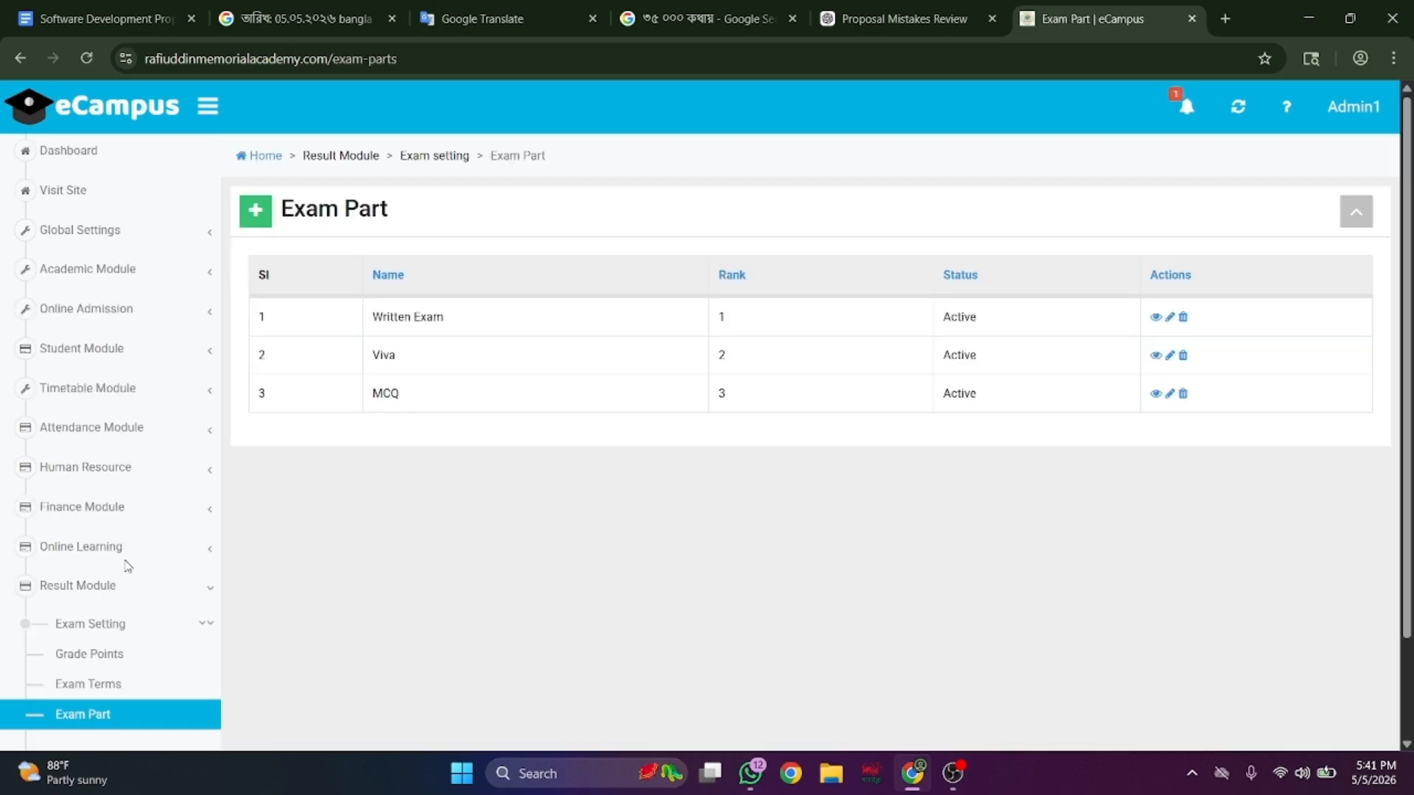
pyautogui.scroll(-2, 126, 567)
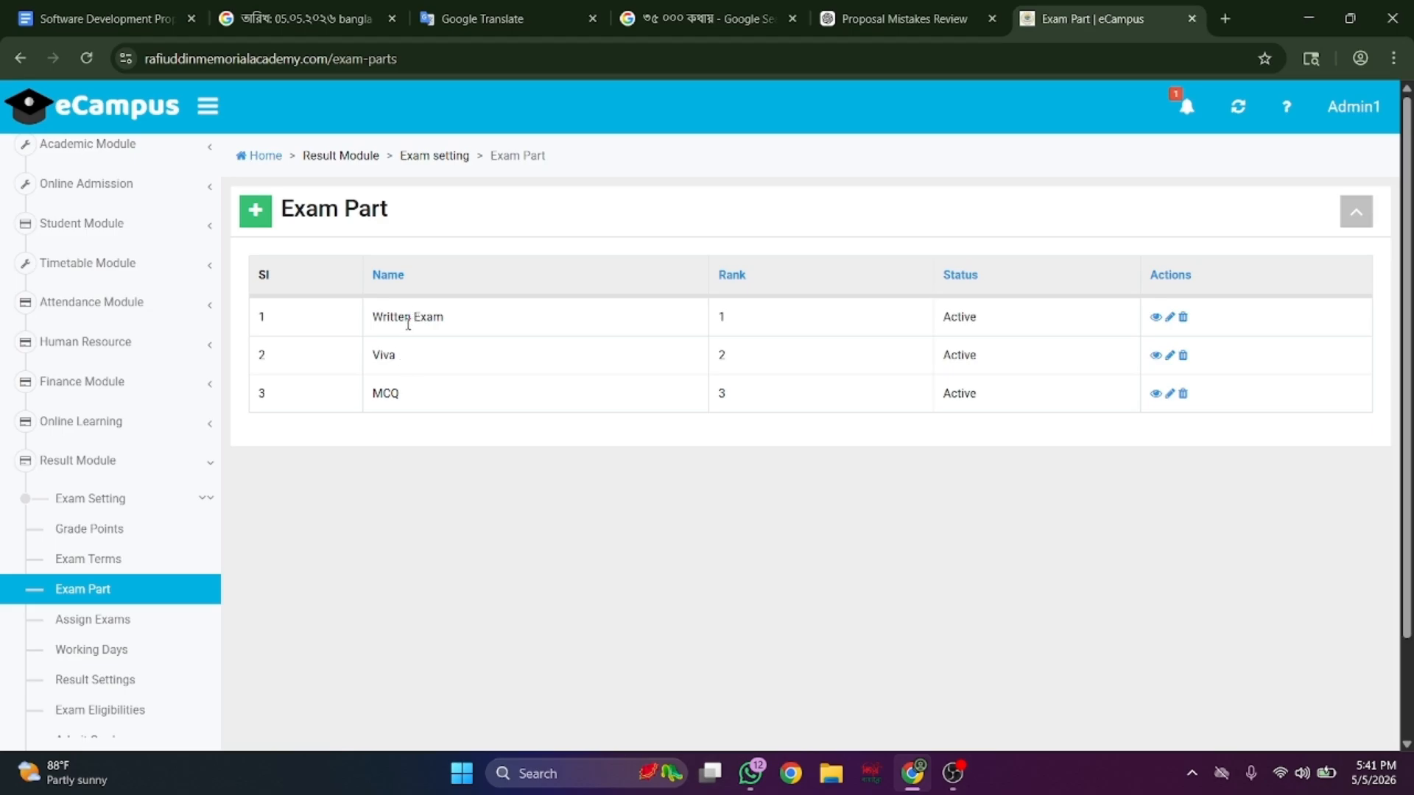
pyautogui.scroll(-3, 142, 597)
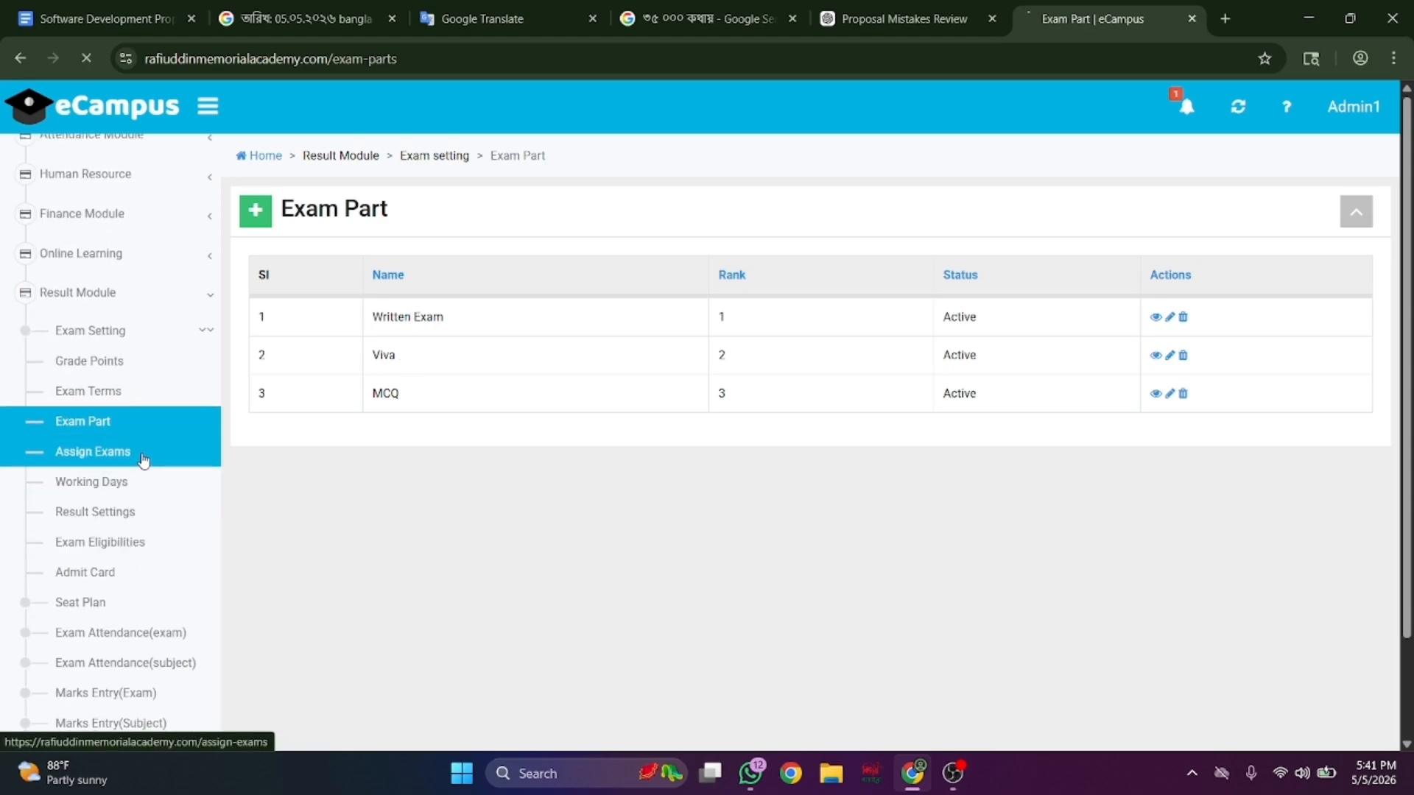
pyautogui.scroll(-4, 453, 470)
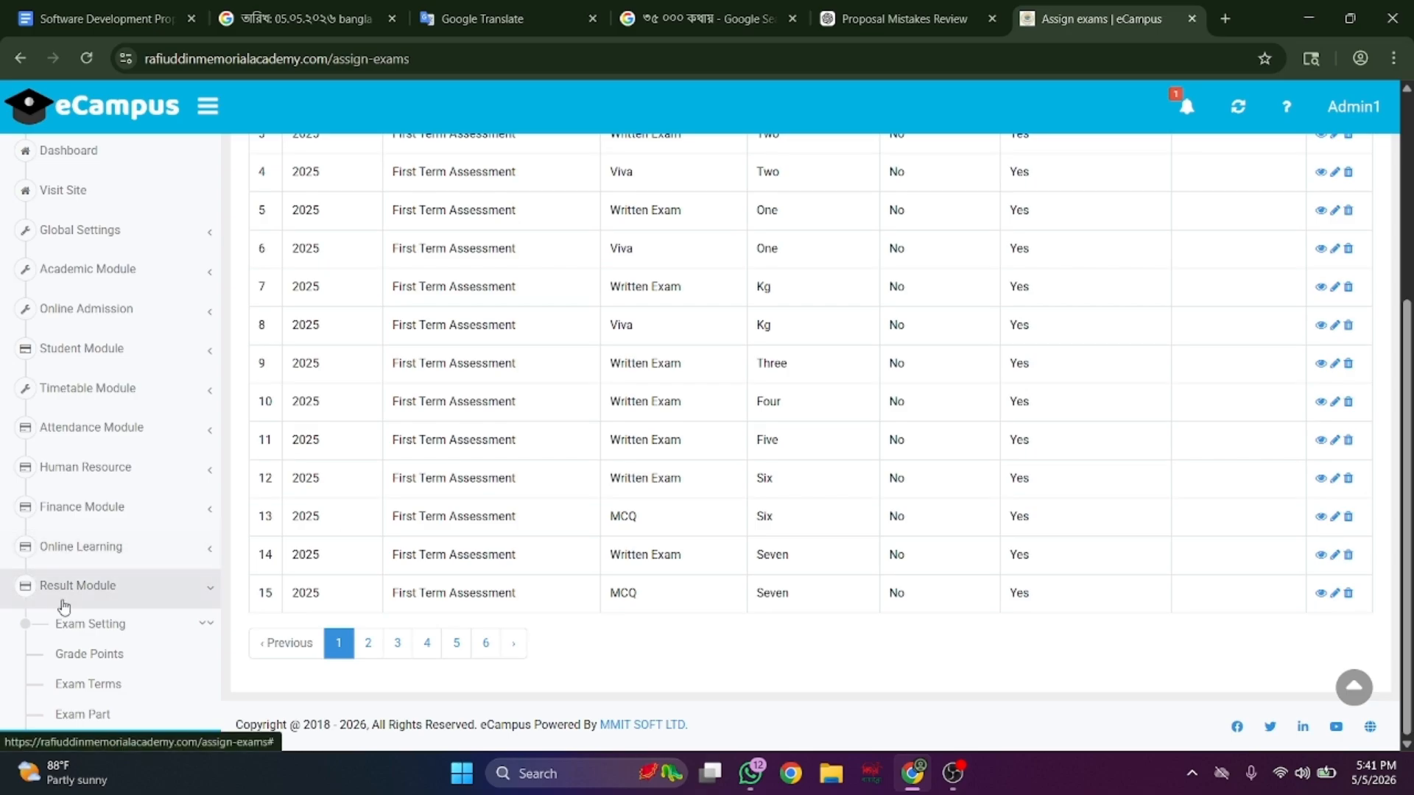
pyautogui.scroll(-6, 63, 602)
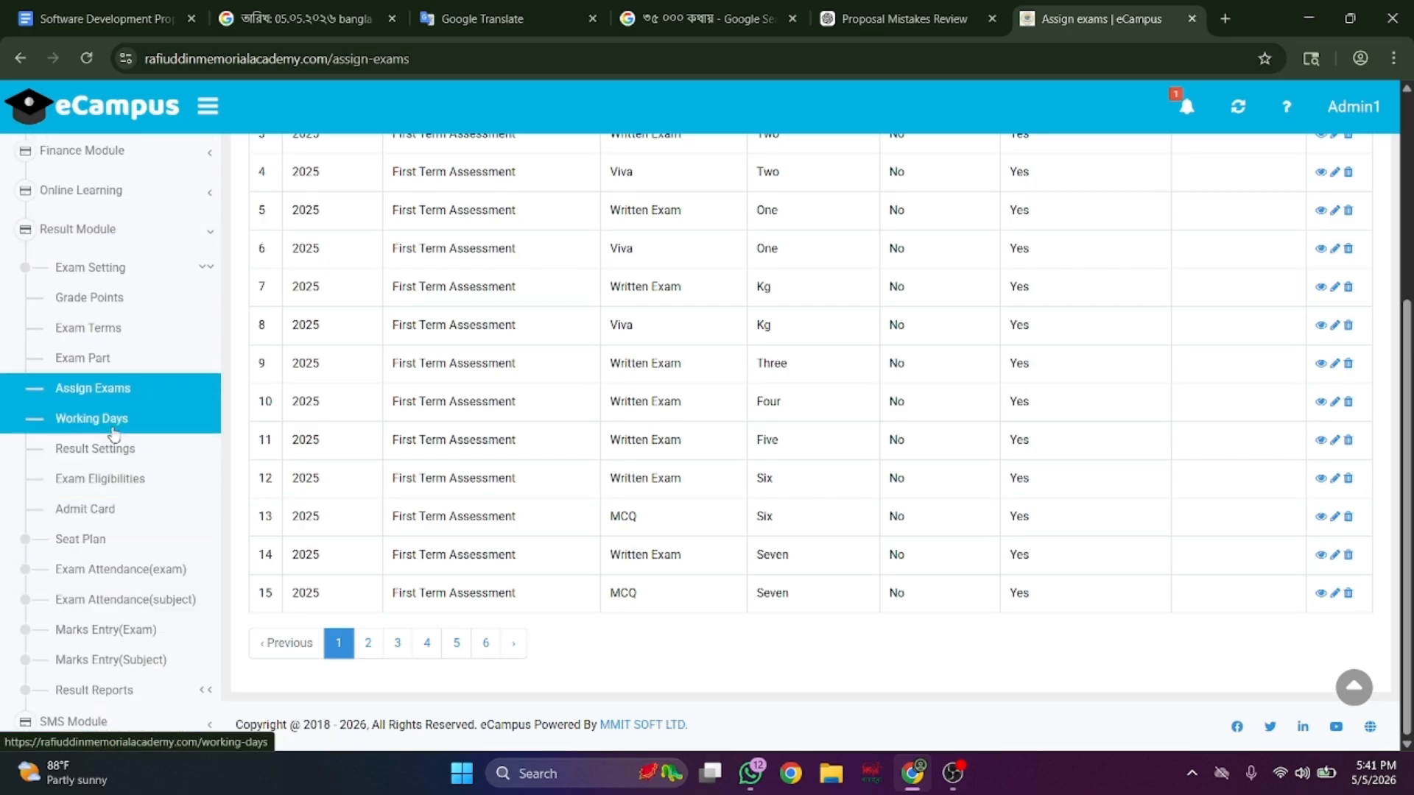
pyautogui.click(113, 430)
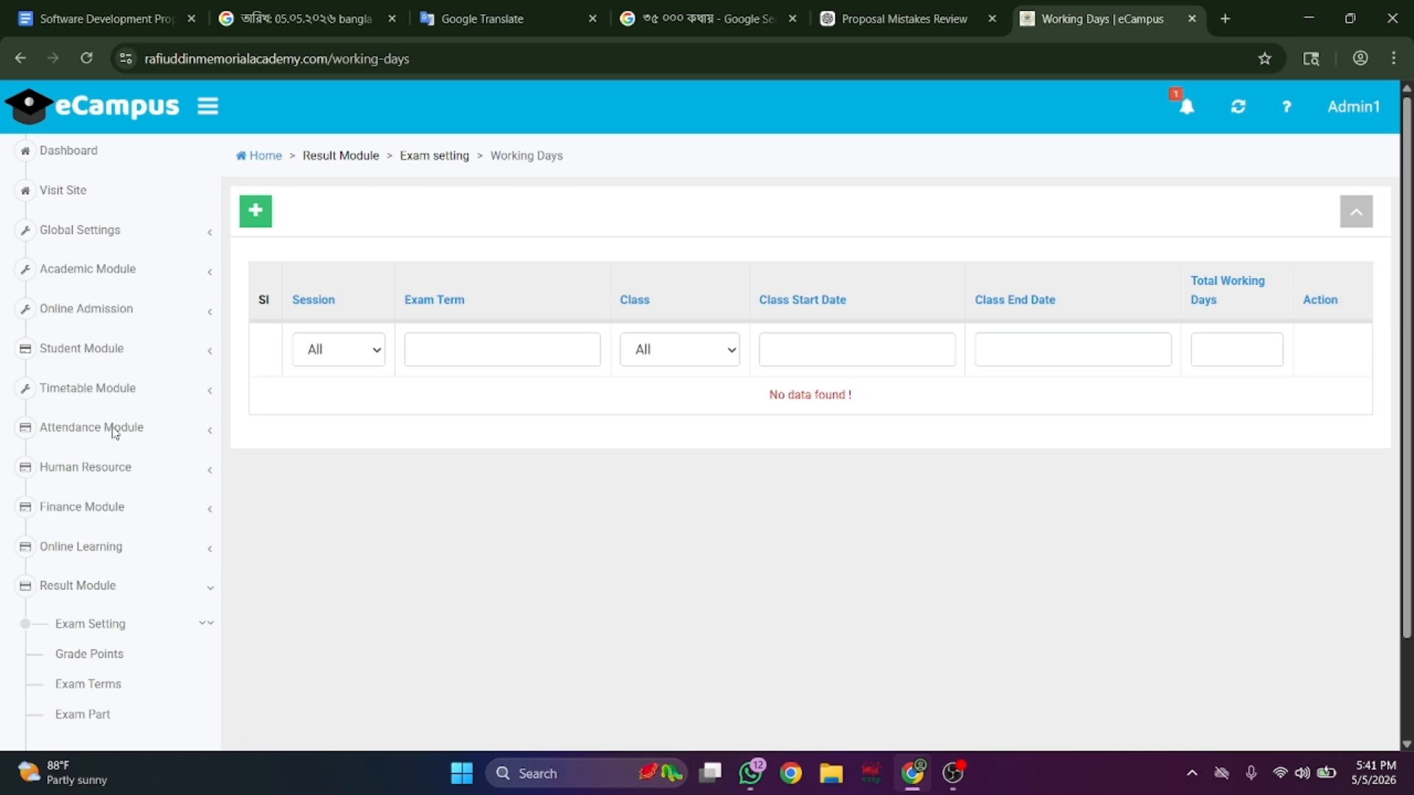
pyautogui.scroll(-6, 85, 415)
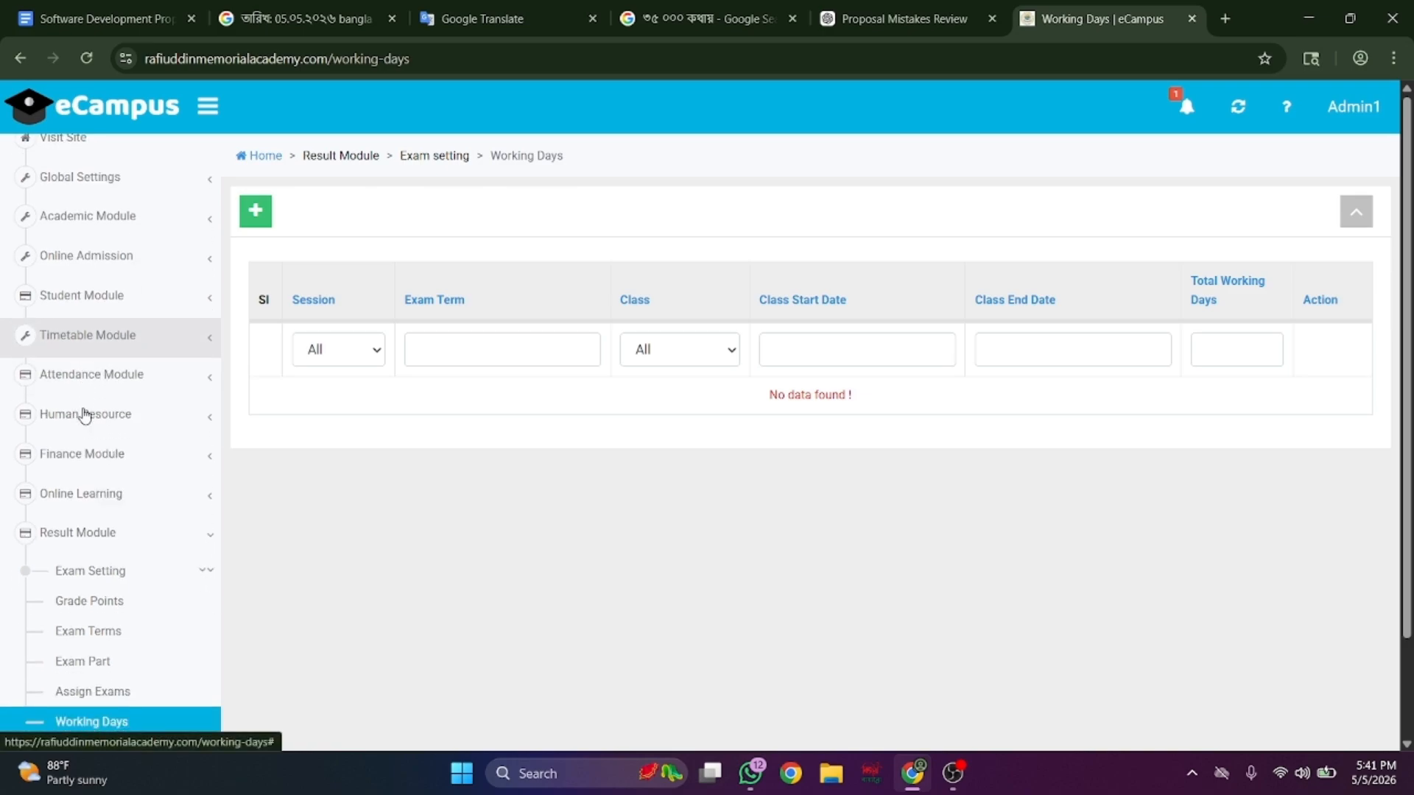
pyautogui.scroll(-2, 84, 414)
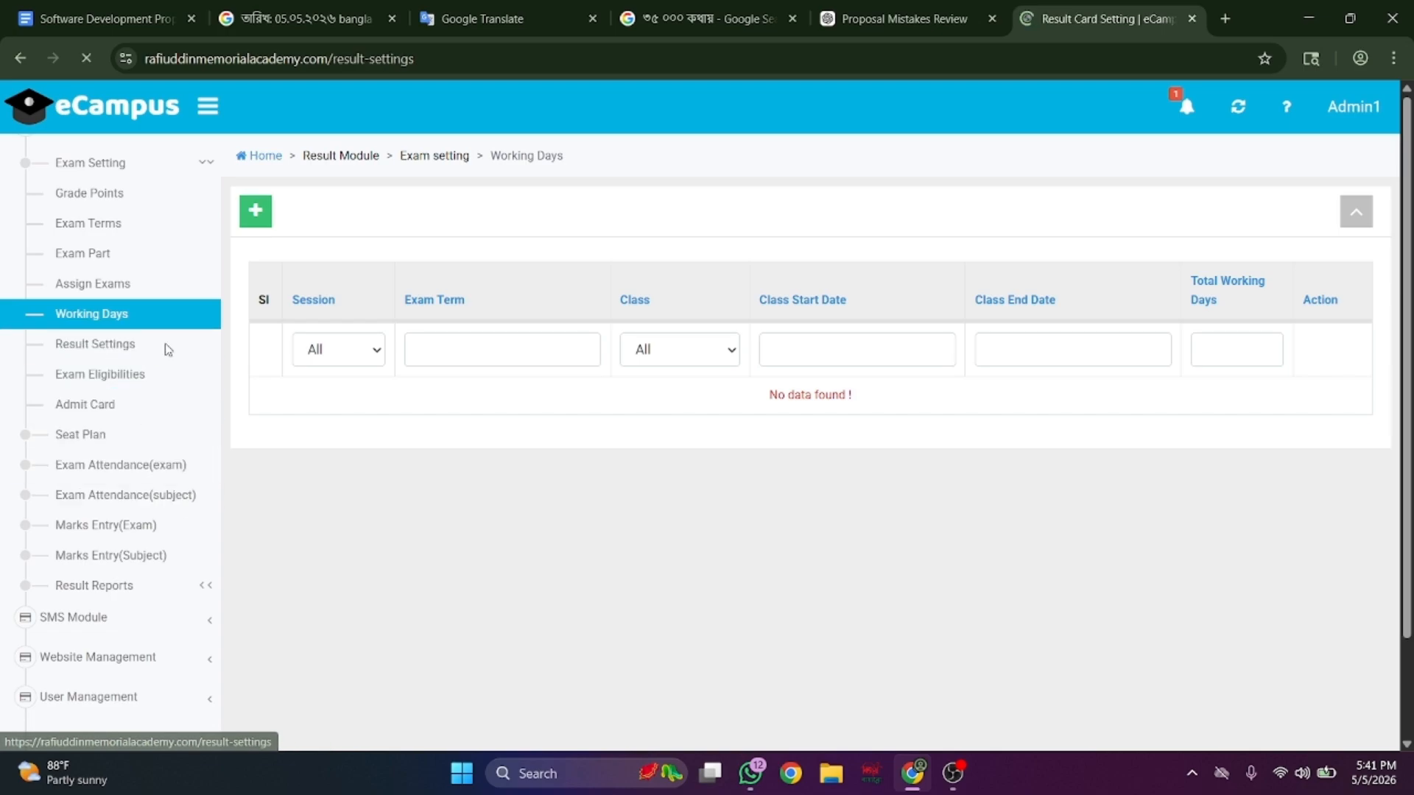
# - Look over the Exam Eligibilities, Admit Card and Seat Plan pages
pyautogui.scroll(-3, 380, 587)
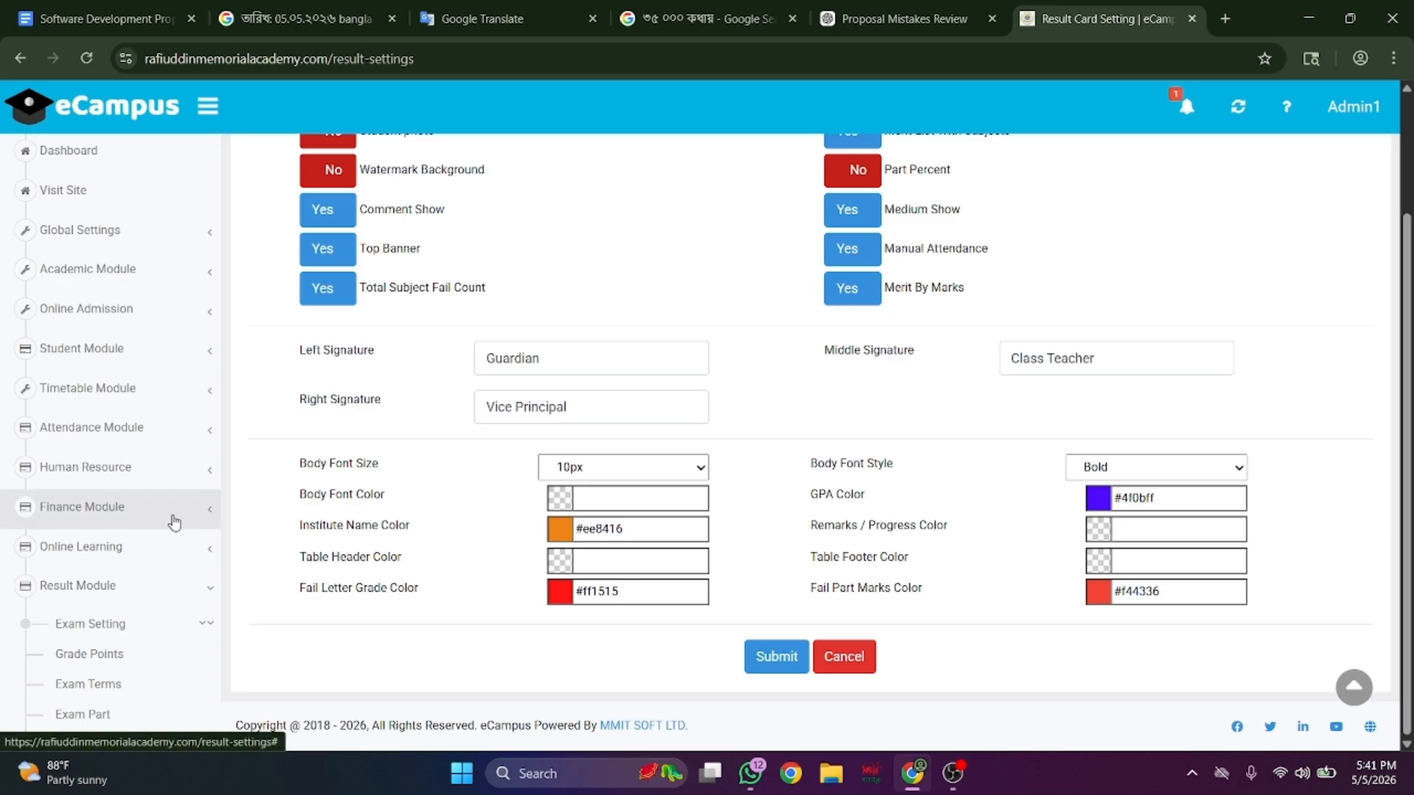
pyautogui.scroll(-3, 175, 523)
pyautogui.scroll(-3, 175, 522)
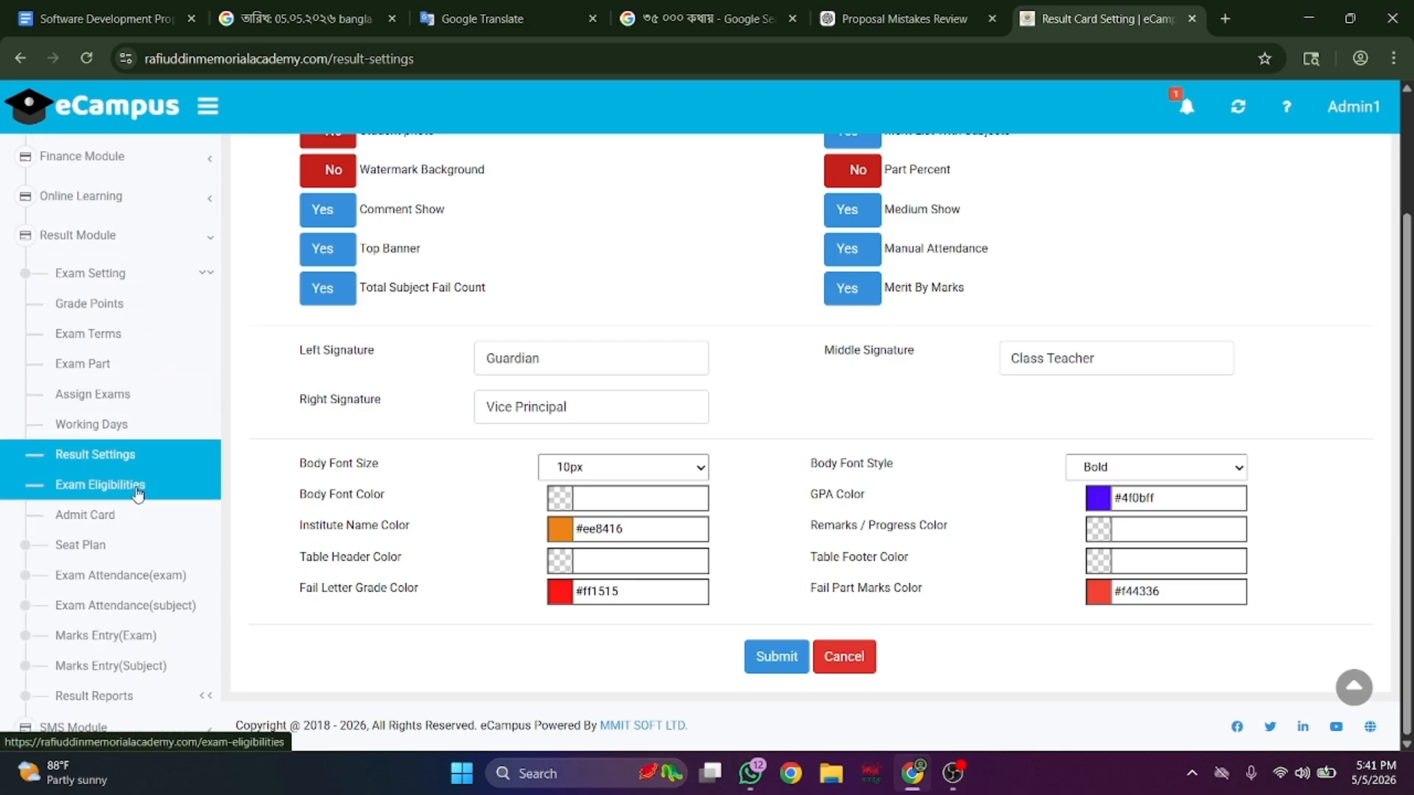
pyautogui.click(137, 489)
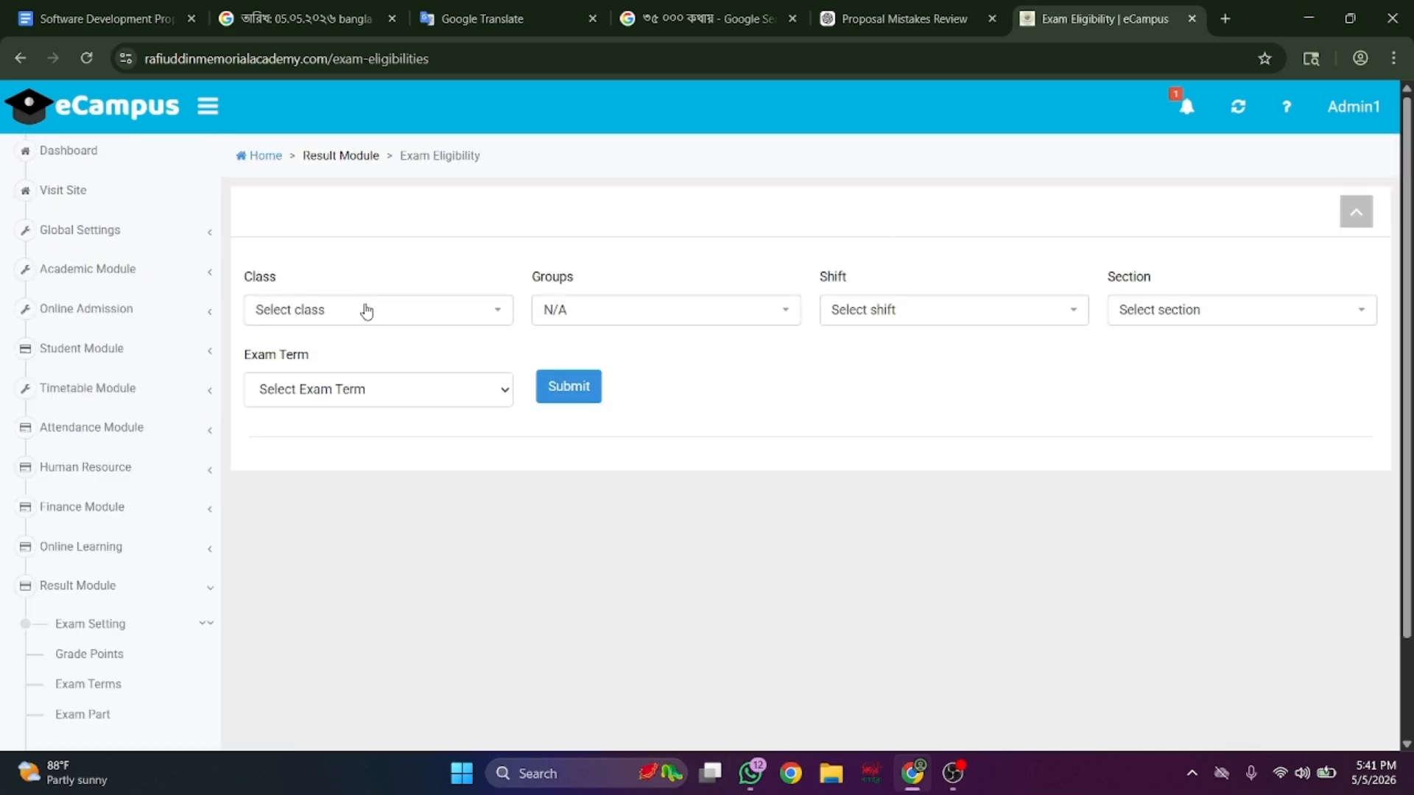
pyautogui.scroll(-5, 120, 431)
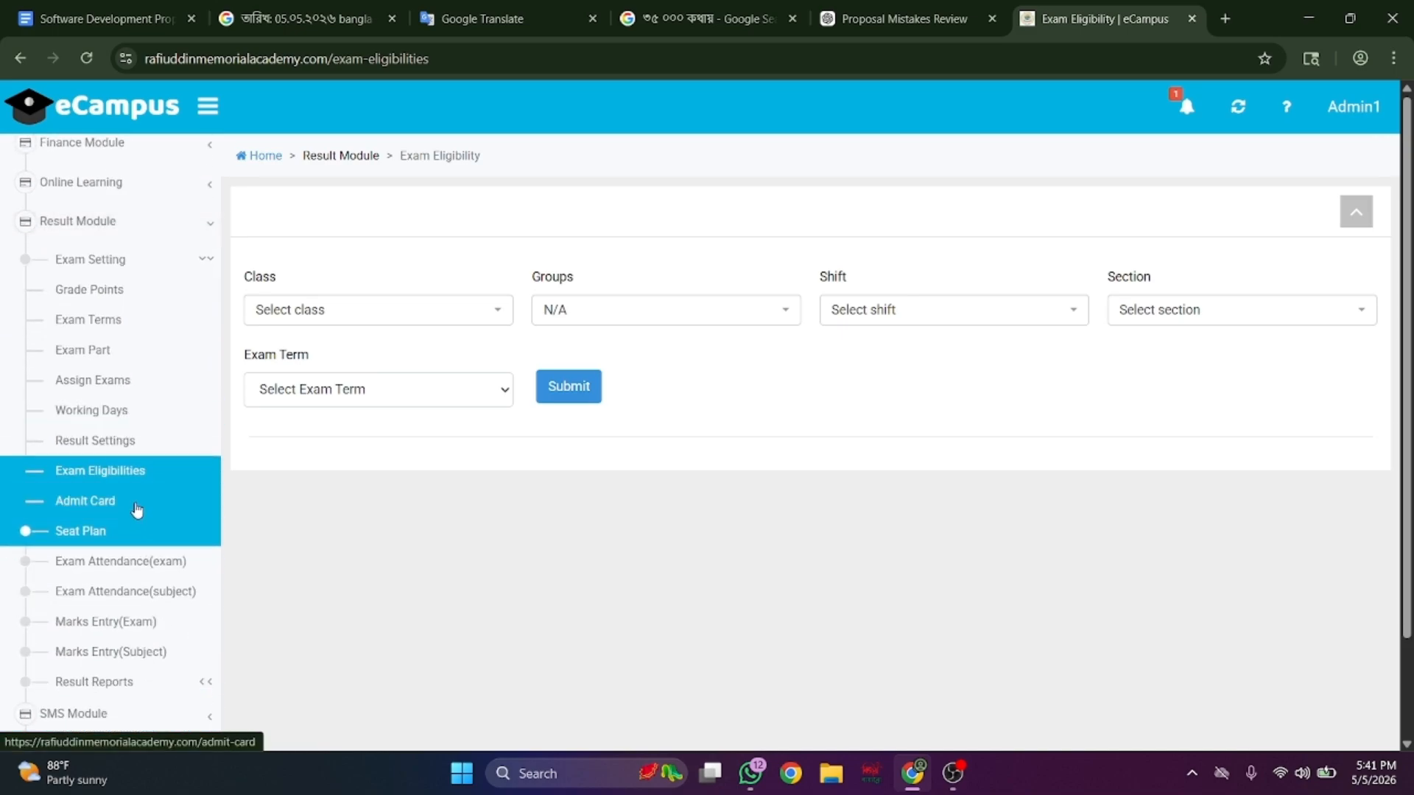
pyautogui.click(136, 508)
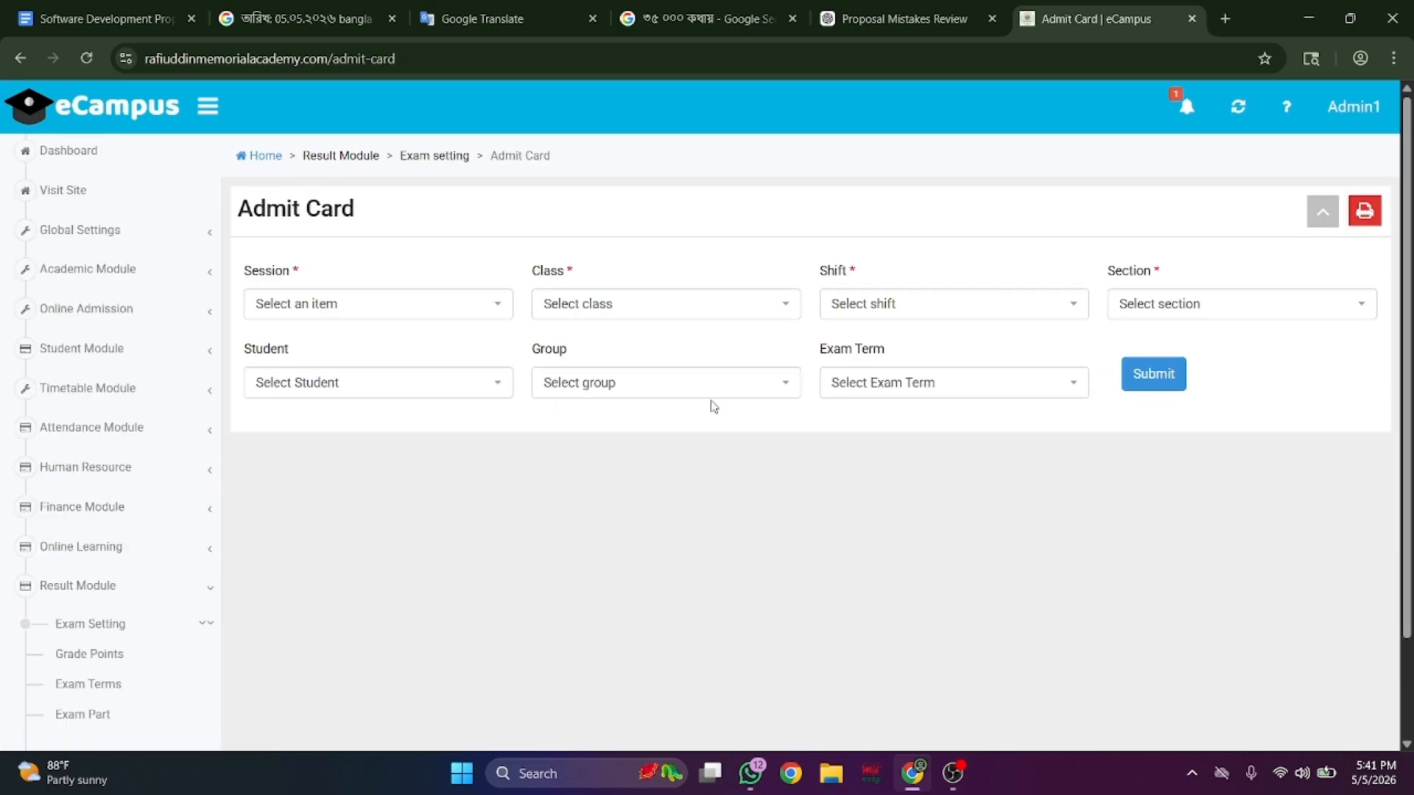
pyautogui.scroll(-7, 69, 577)
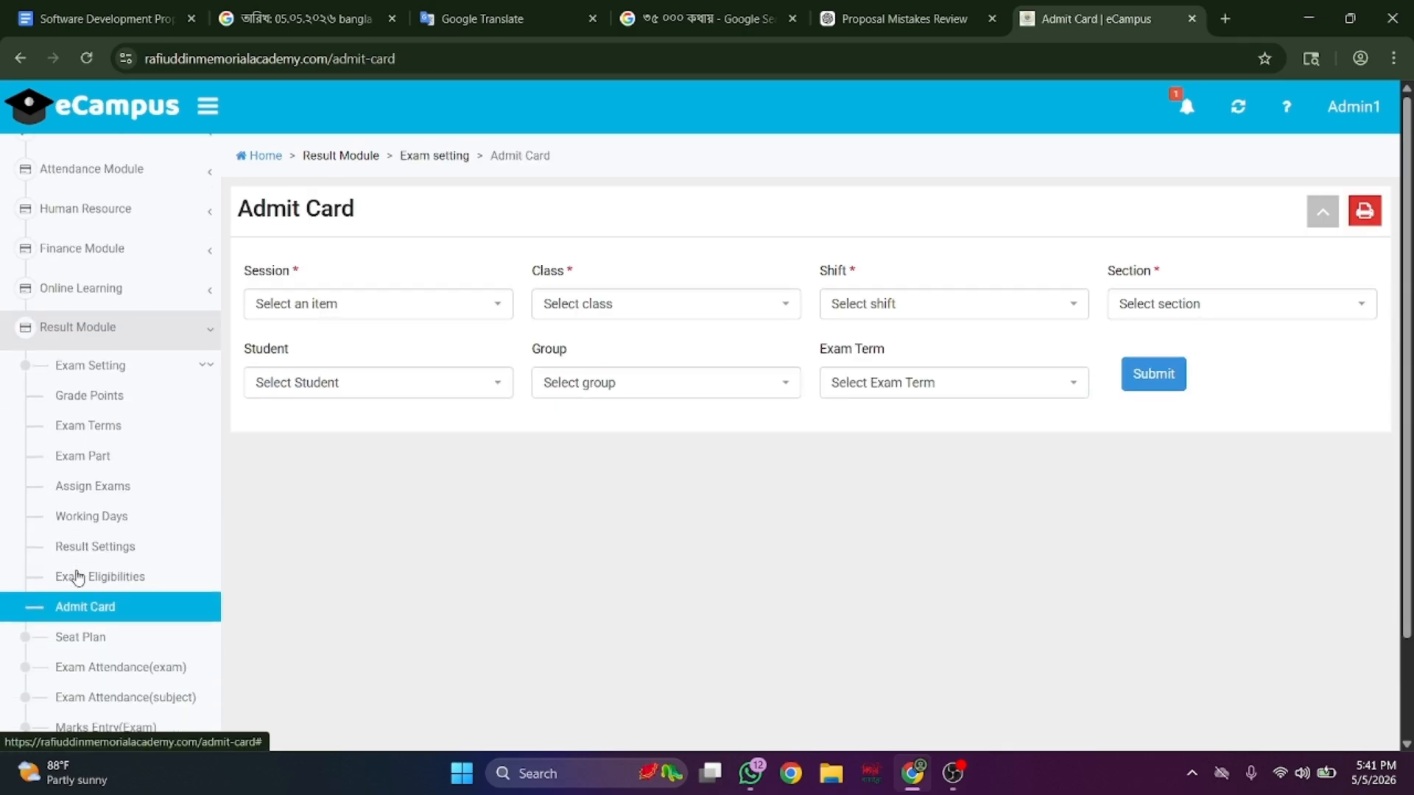
pyautogui.click(109, 446)
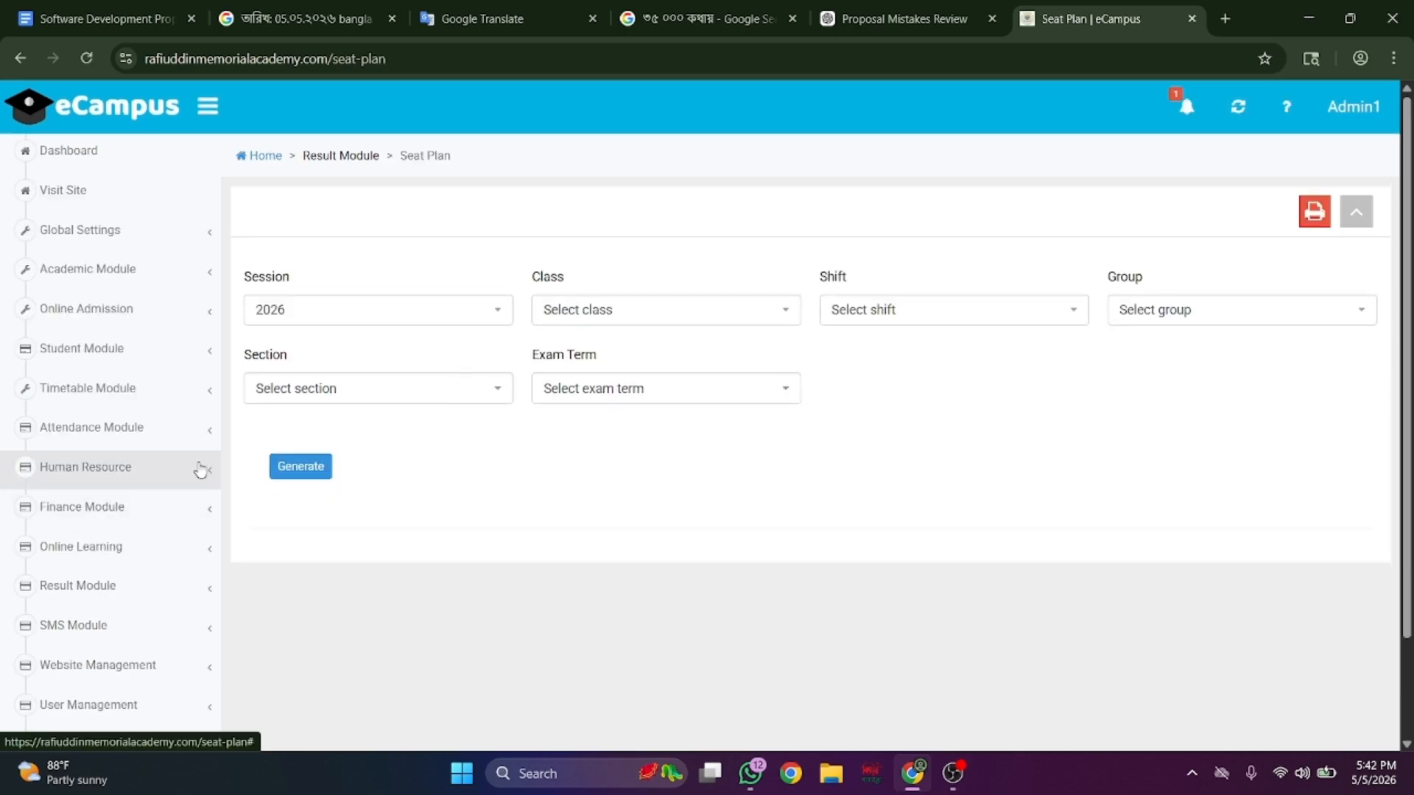
pyautogui.scroll(-1, 199, 469)
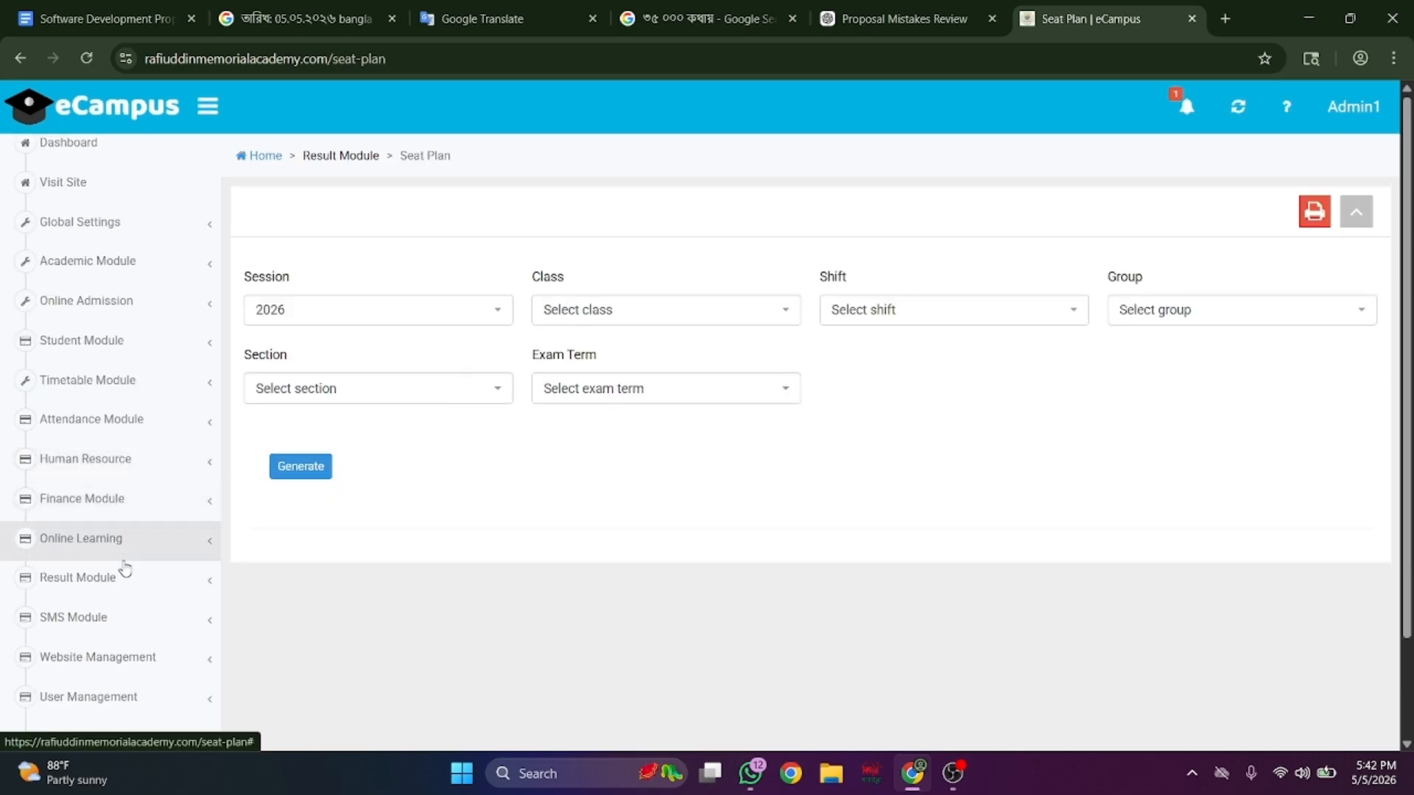
# - Review exam attendance and marks entry by exam and by subject, and list the result report types
pyautogui.click(120, 593)
pyautogui.scroll(-3, 124, 601)
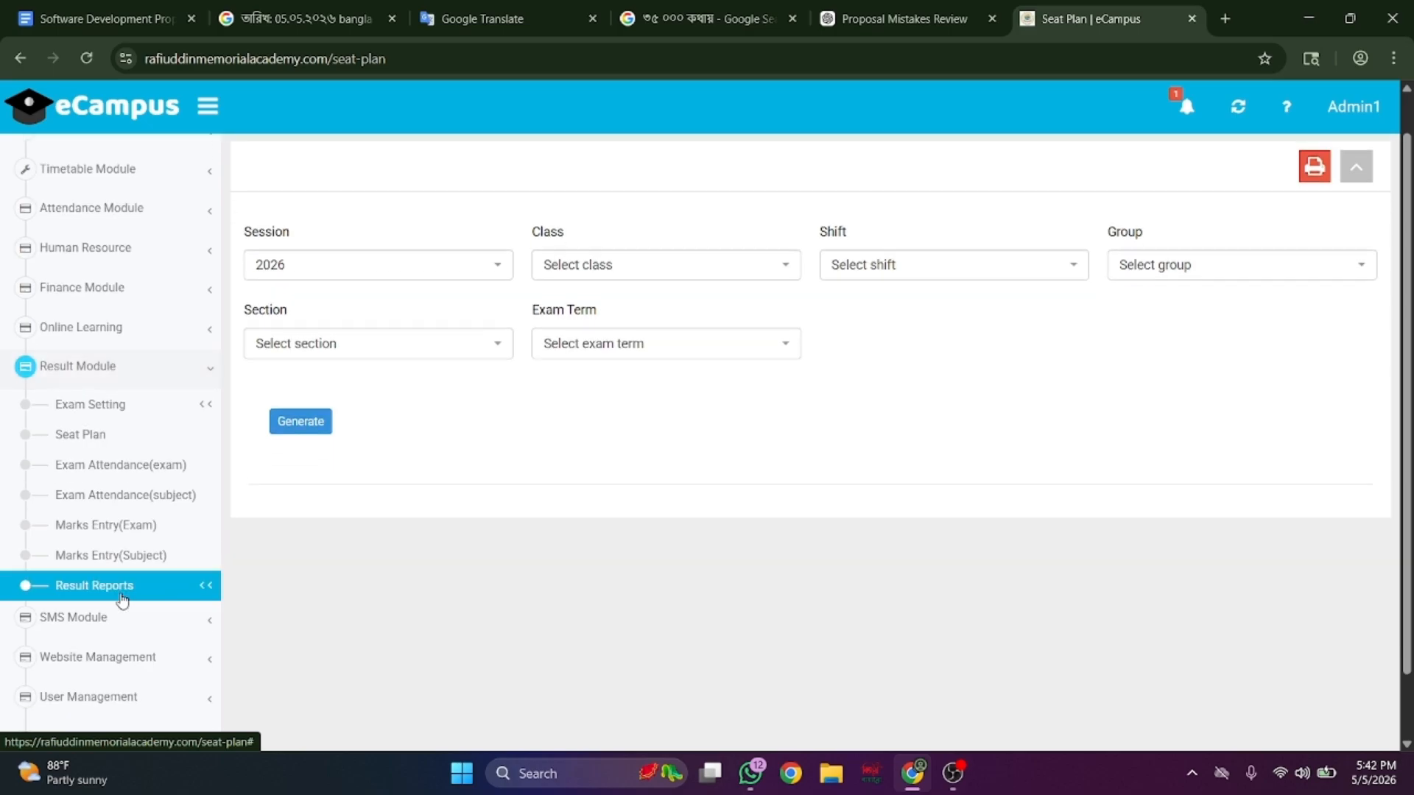
pyautogui.click(137, 470)
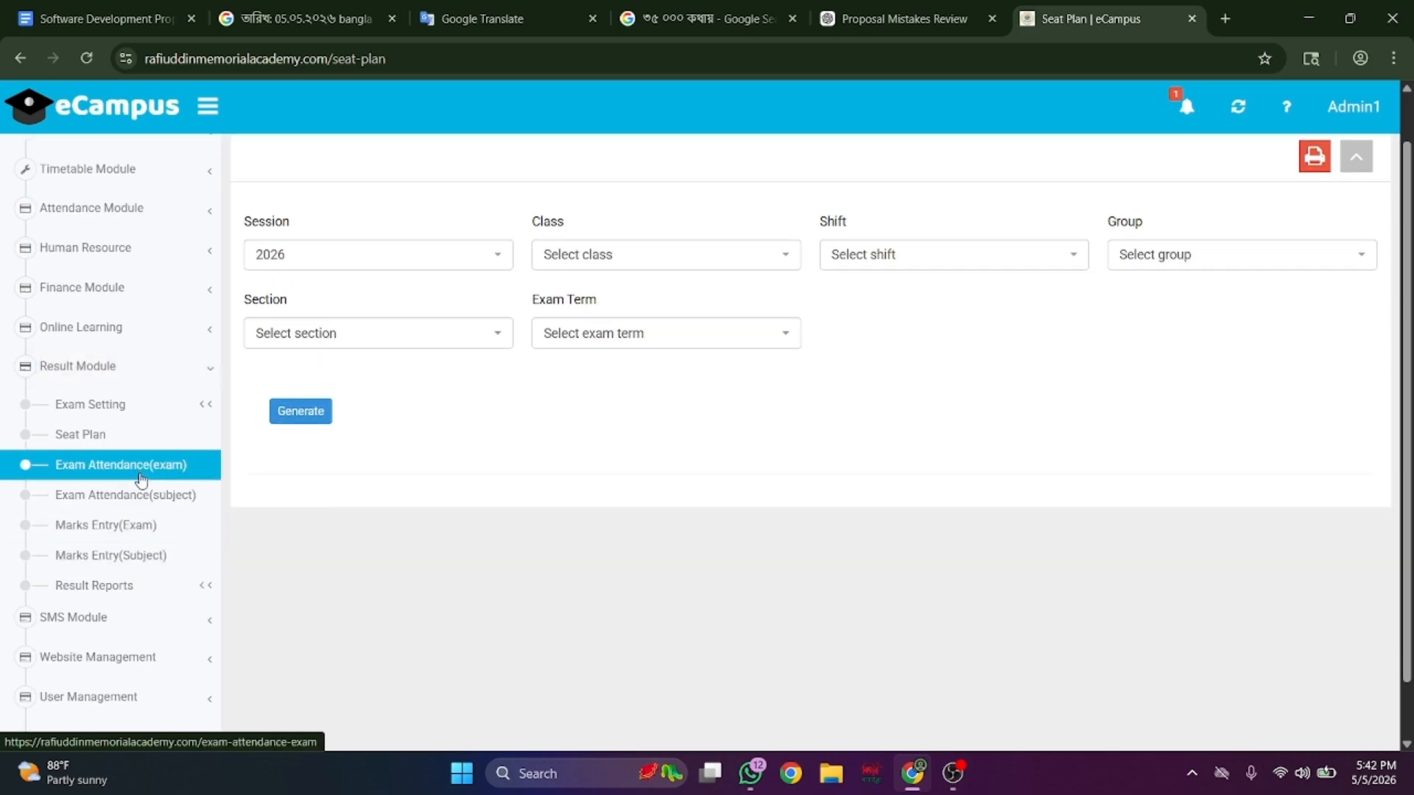
pyautogui.scroll(-3, 138, 475)
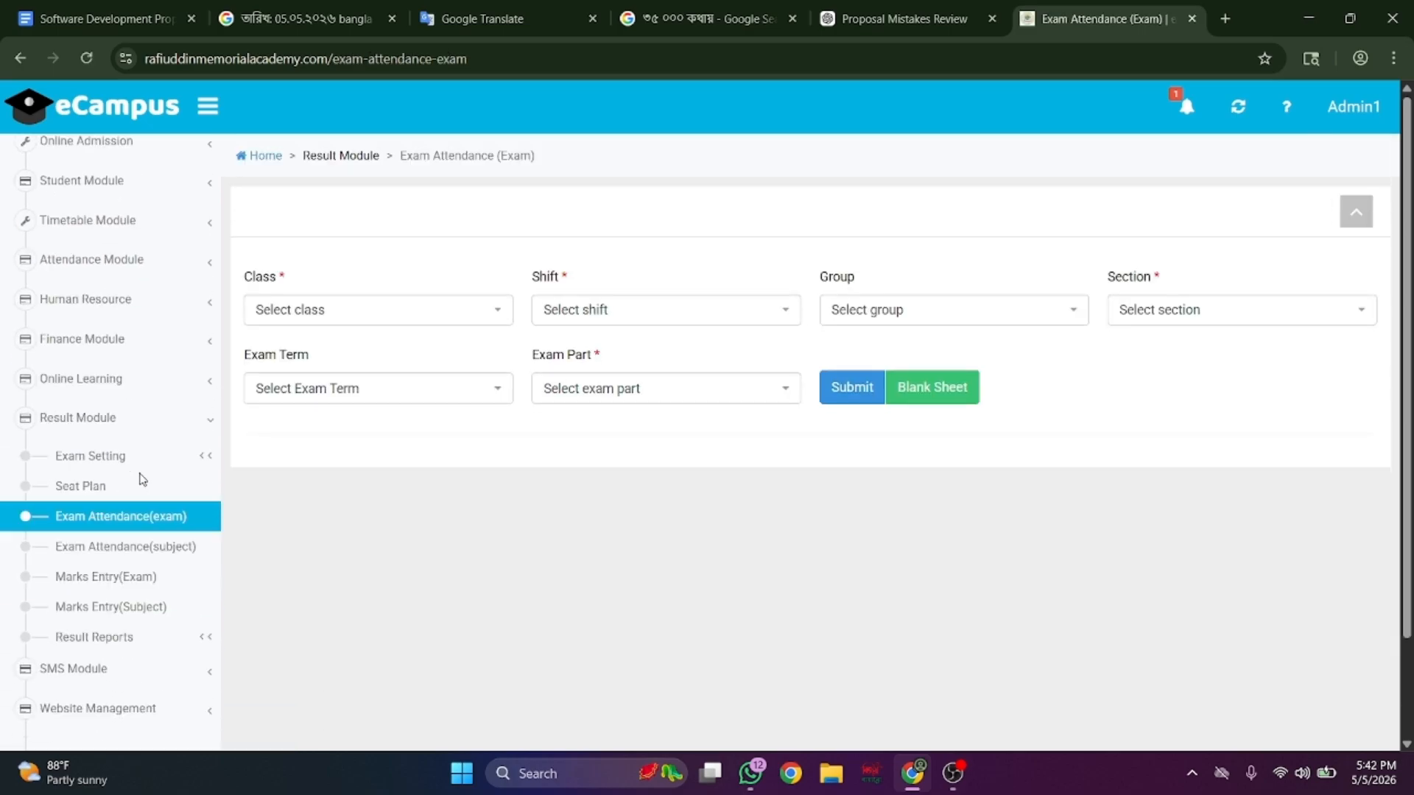
pyautogui.click(148, 528)
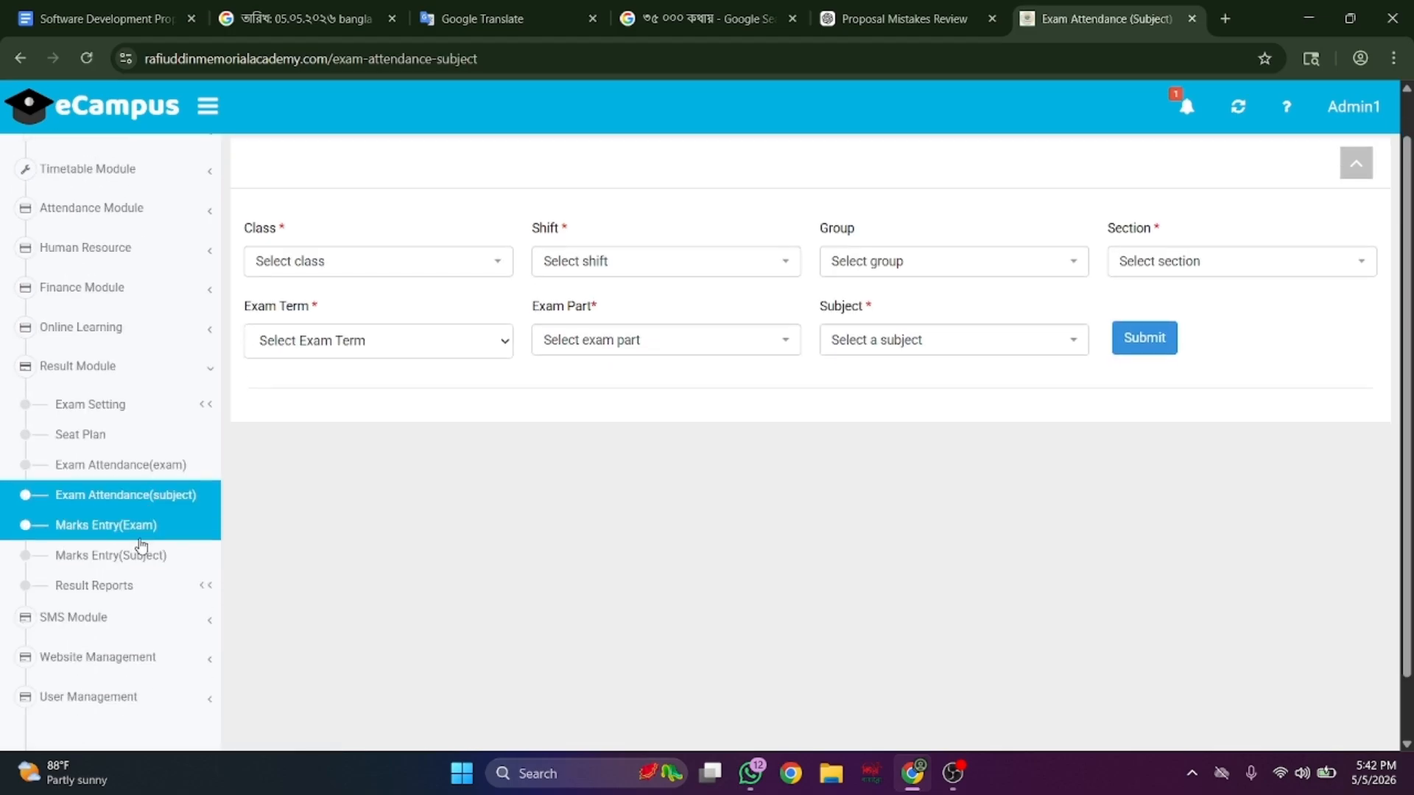
pyautogui.click(137, 528)
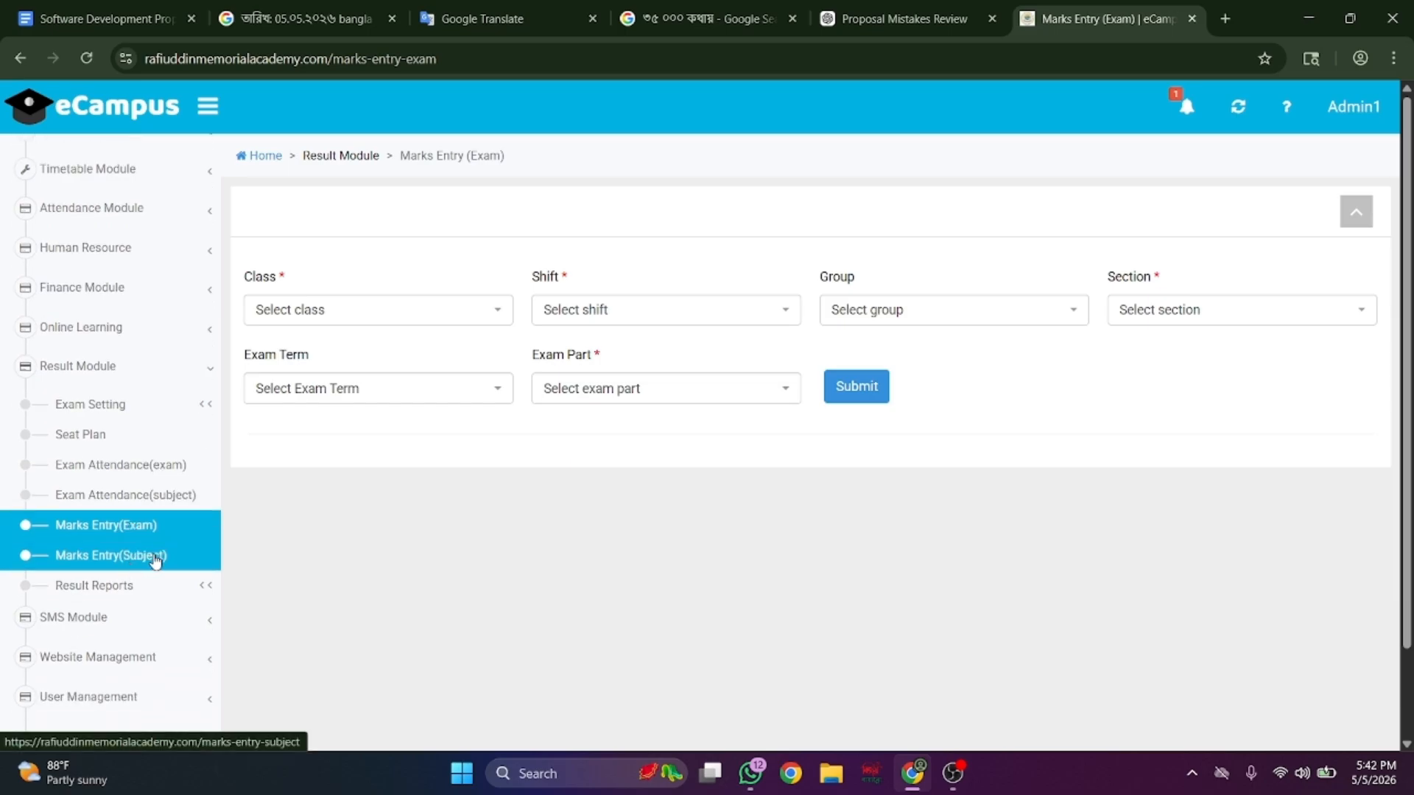
pyautogui.click(154, 558)
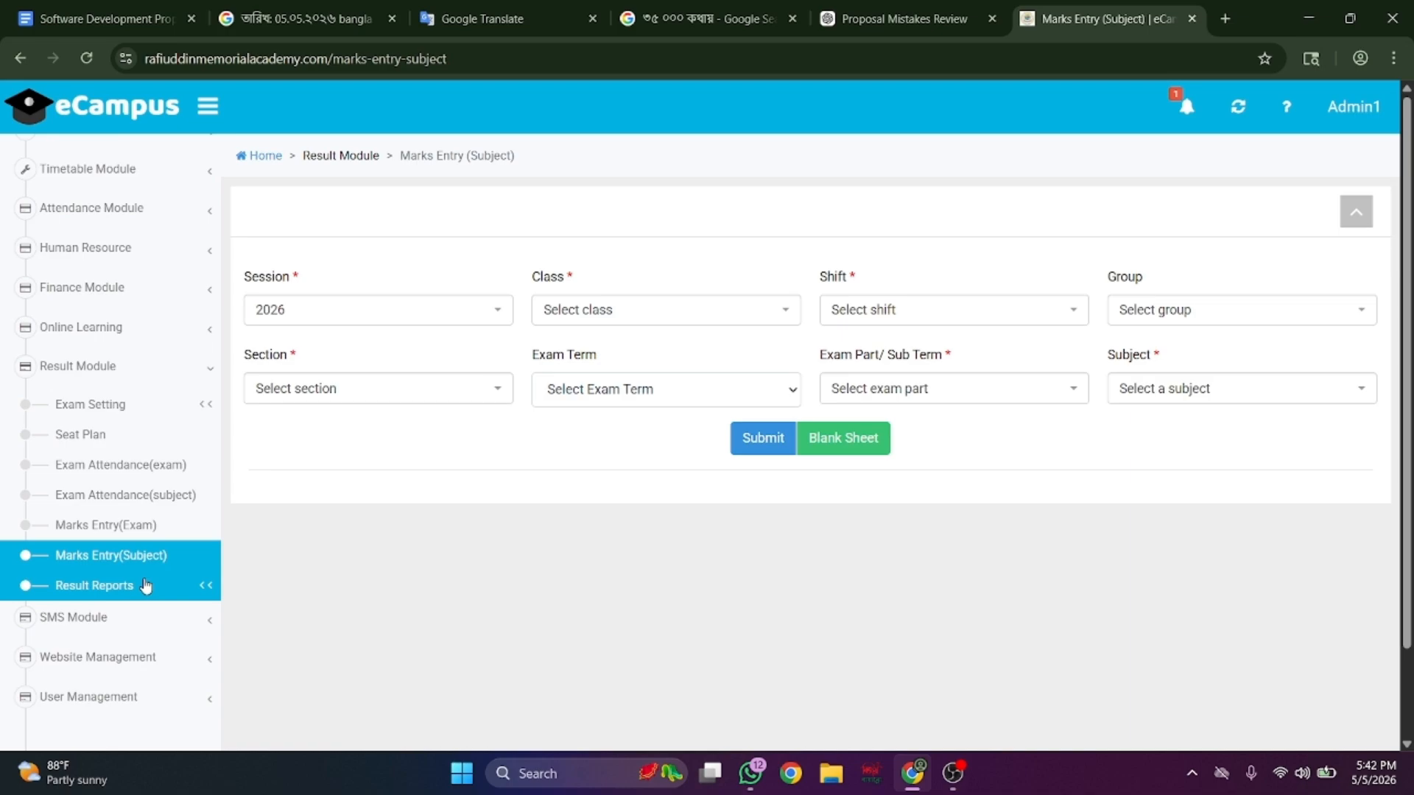
pyautogui.click(144, 585)
pyautogui.scroll(-3, 143, 594)
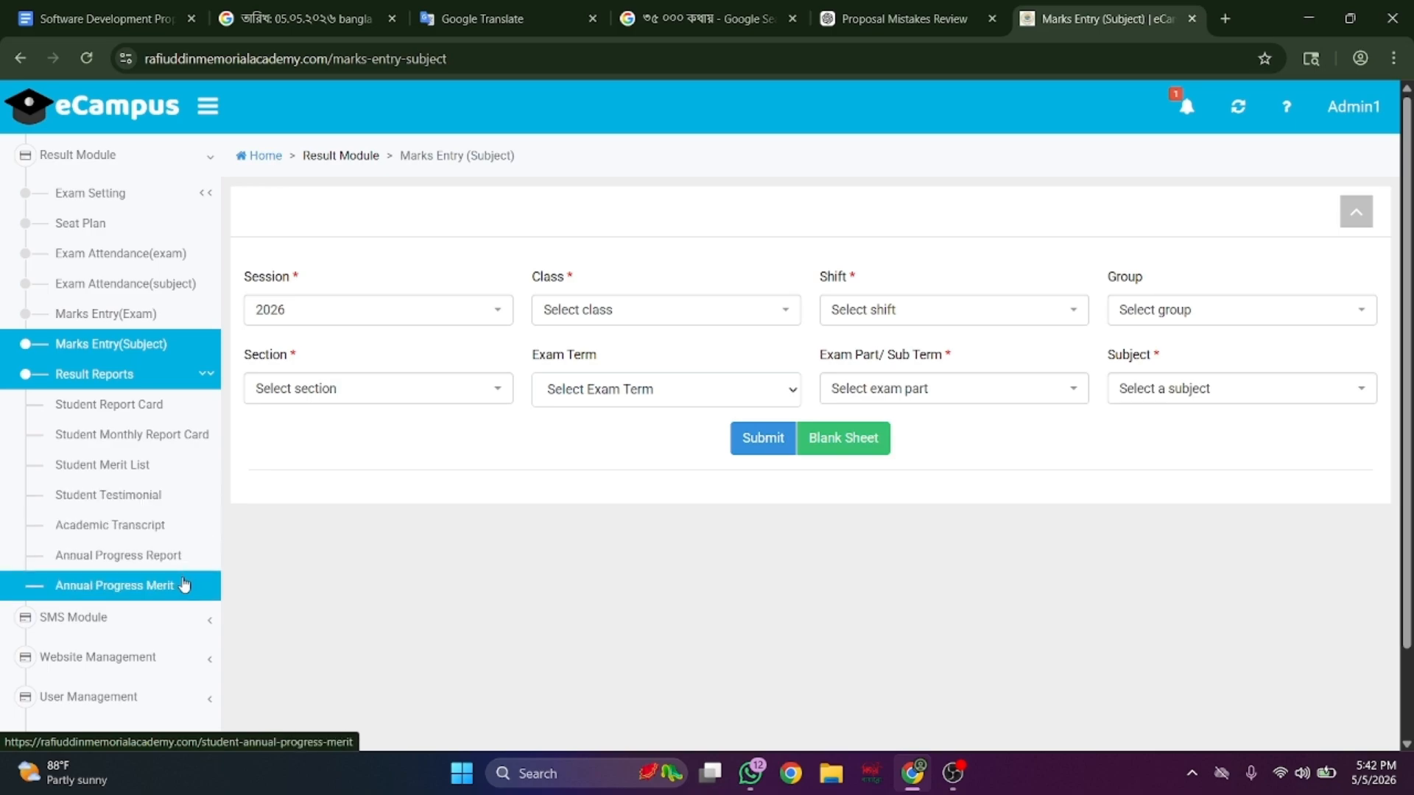
# - Bring up the Send SMS page on its Students tab with Total SMS 0/4
pyautogui.click(180, 618)
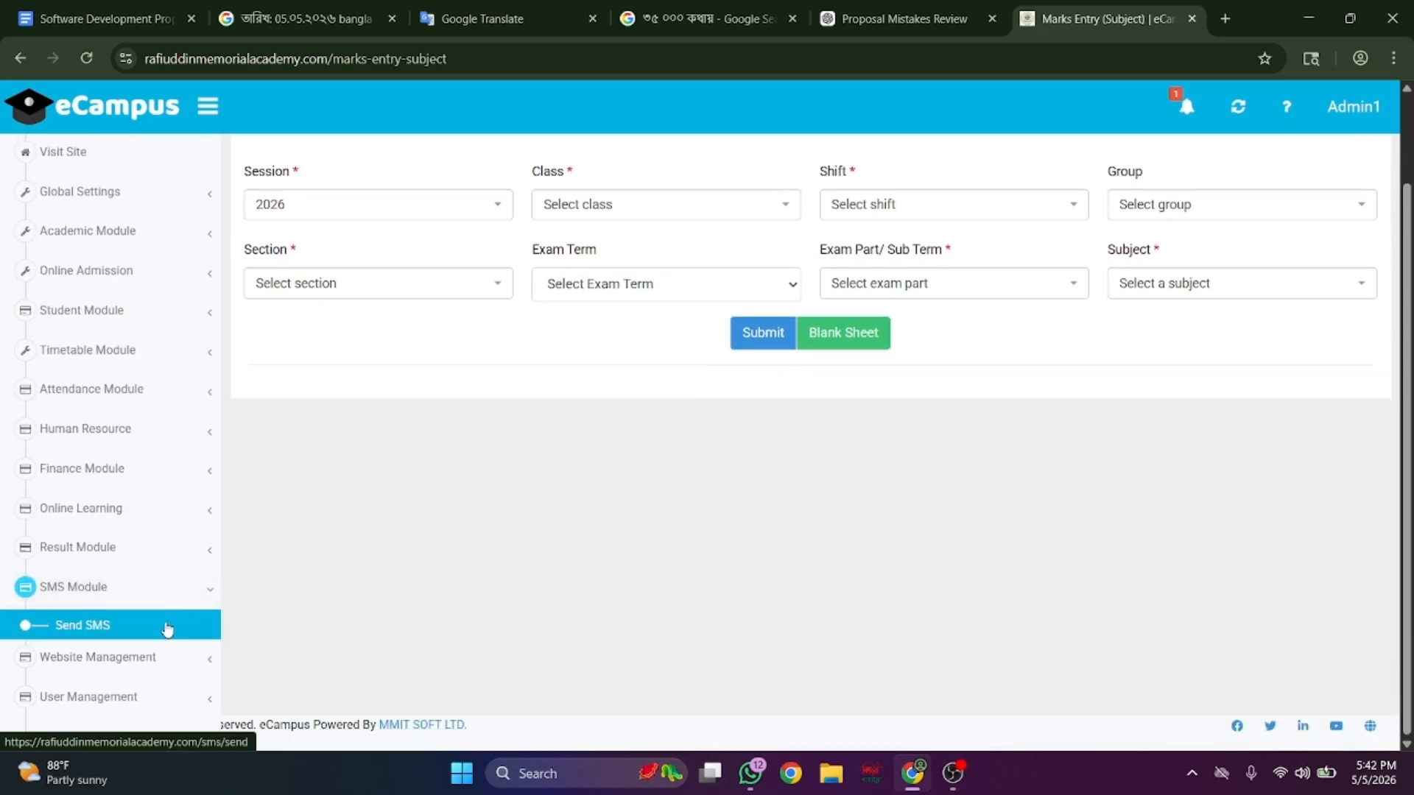
pyautogui.click(165, 631)
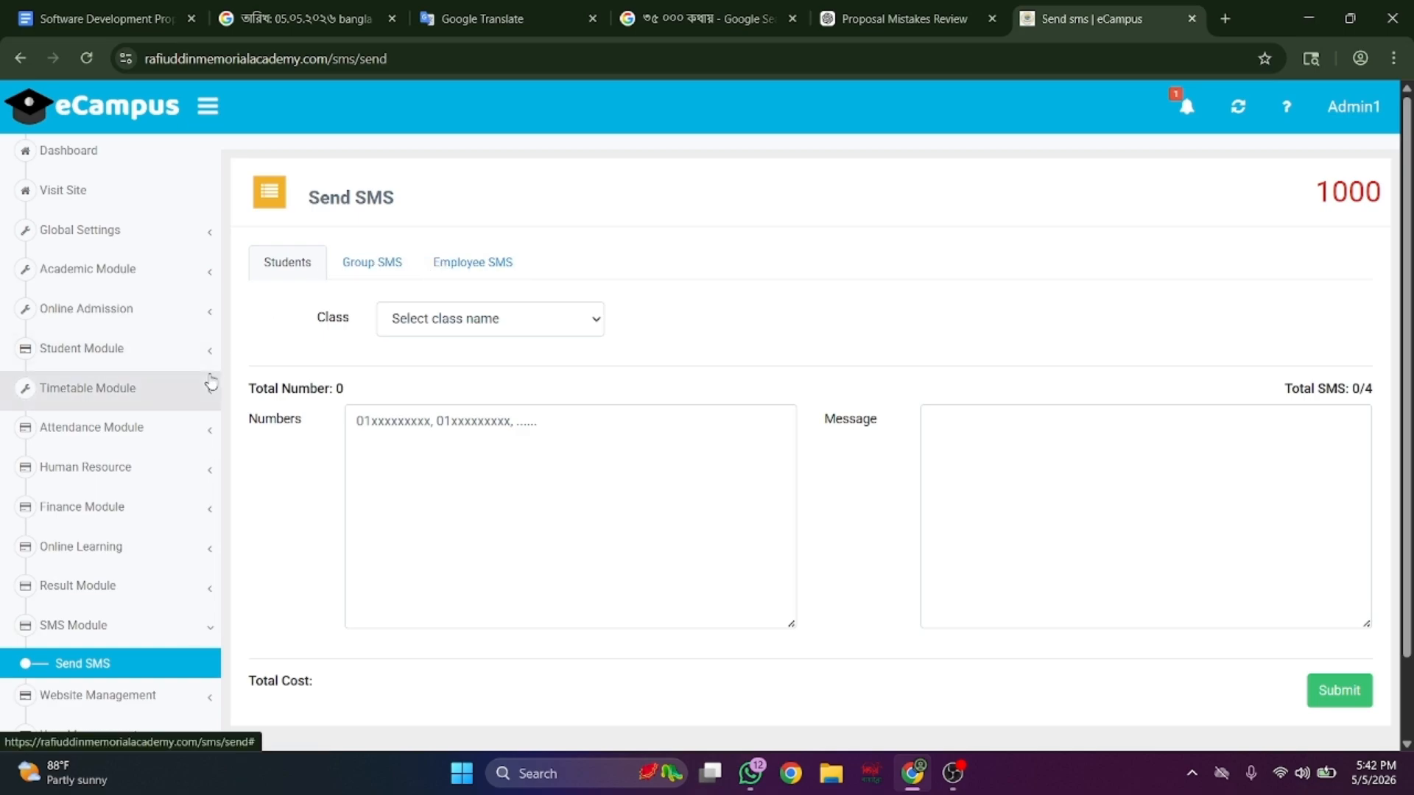
pyautogui.scroll(-2, 209, 383)
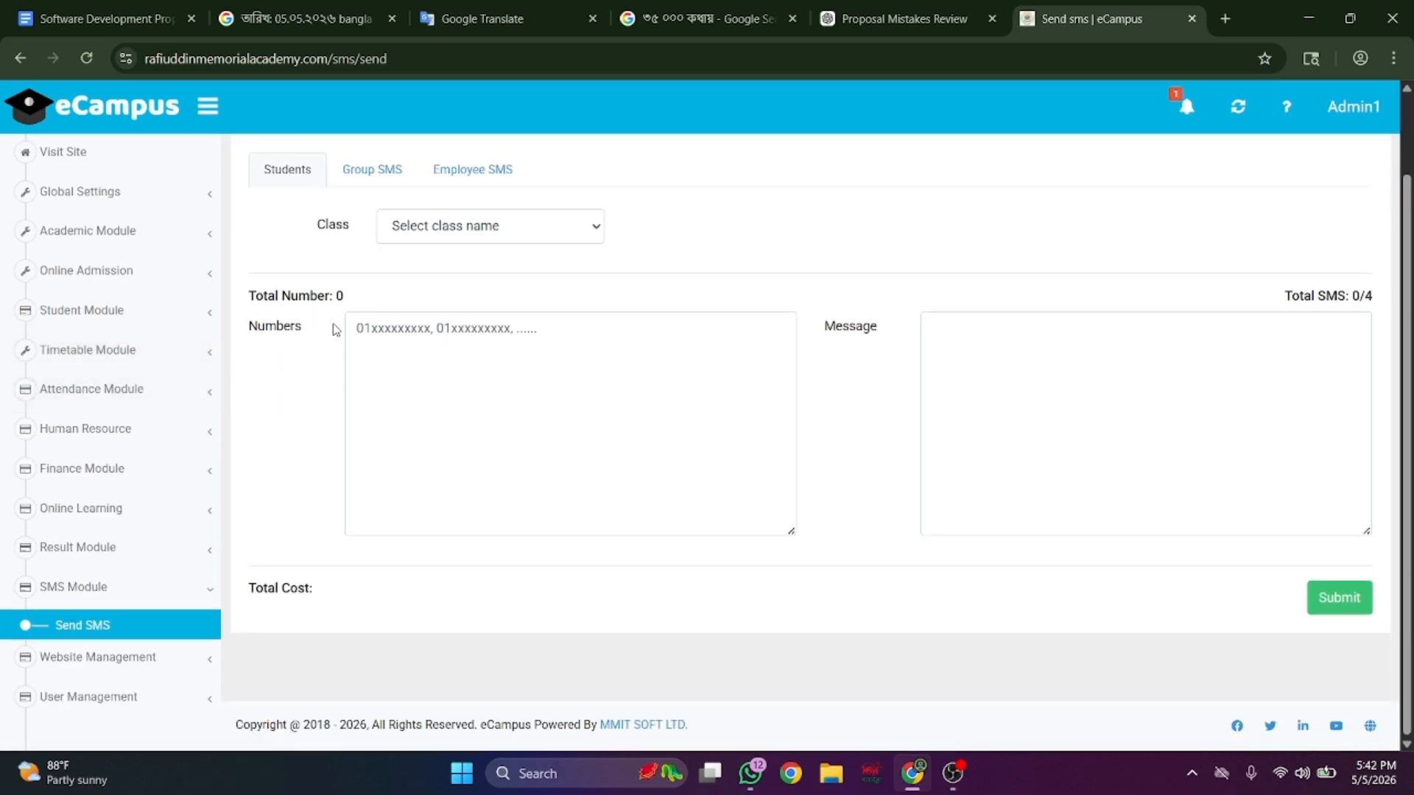
# - Browse the Website Management items such as Slider, Notice and Photo Gallery
pyautogui.click(143, 667)
pyautogui.scroll(-6, 144, 668)
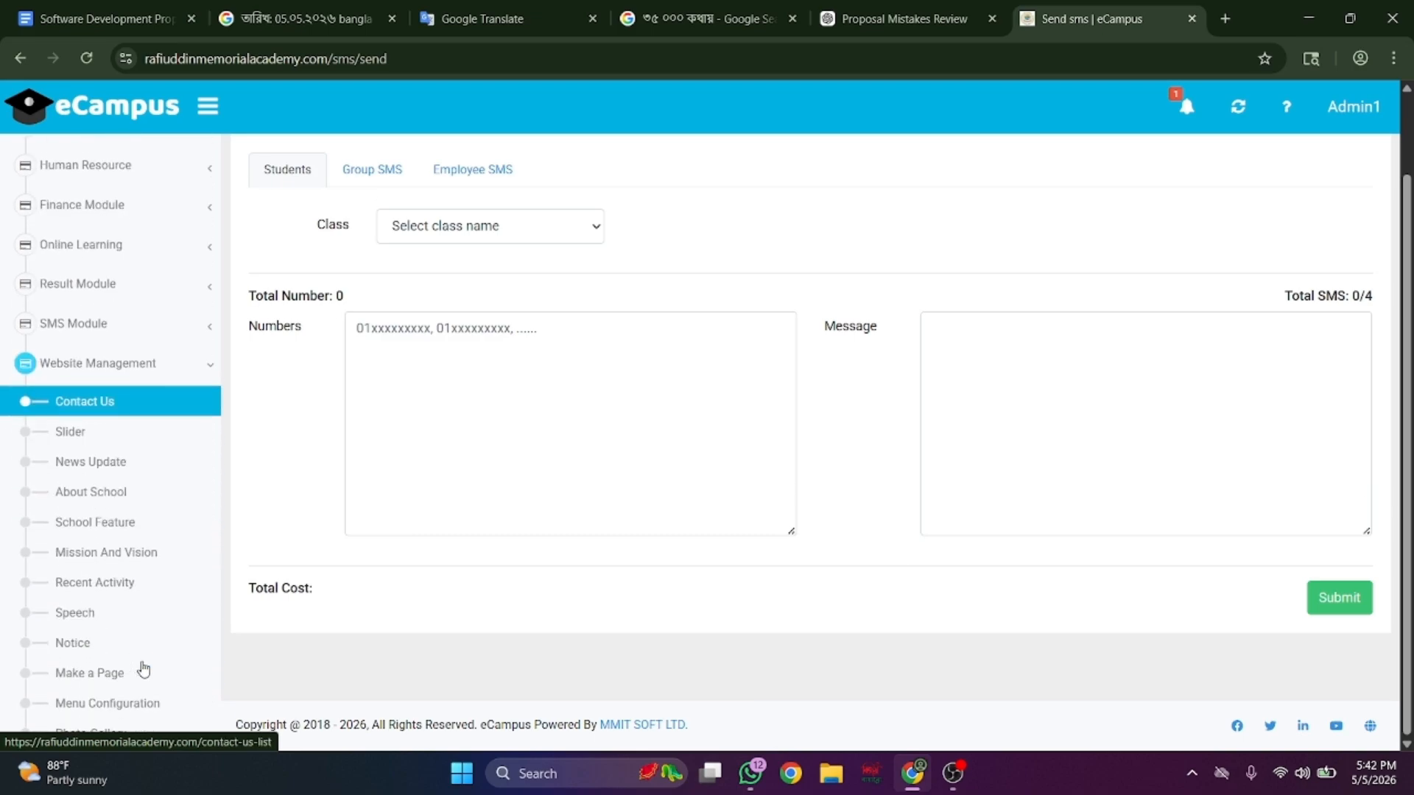
pyautogui.scroll(2, 144, 668)
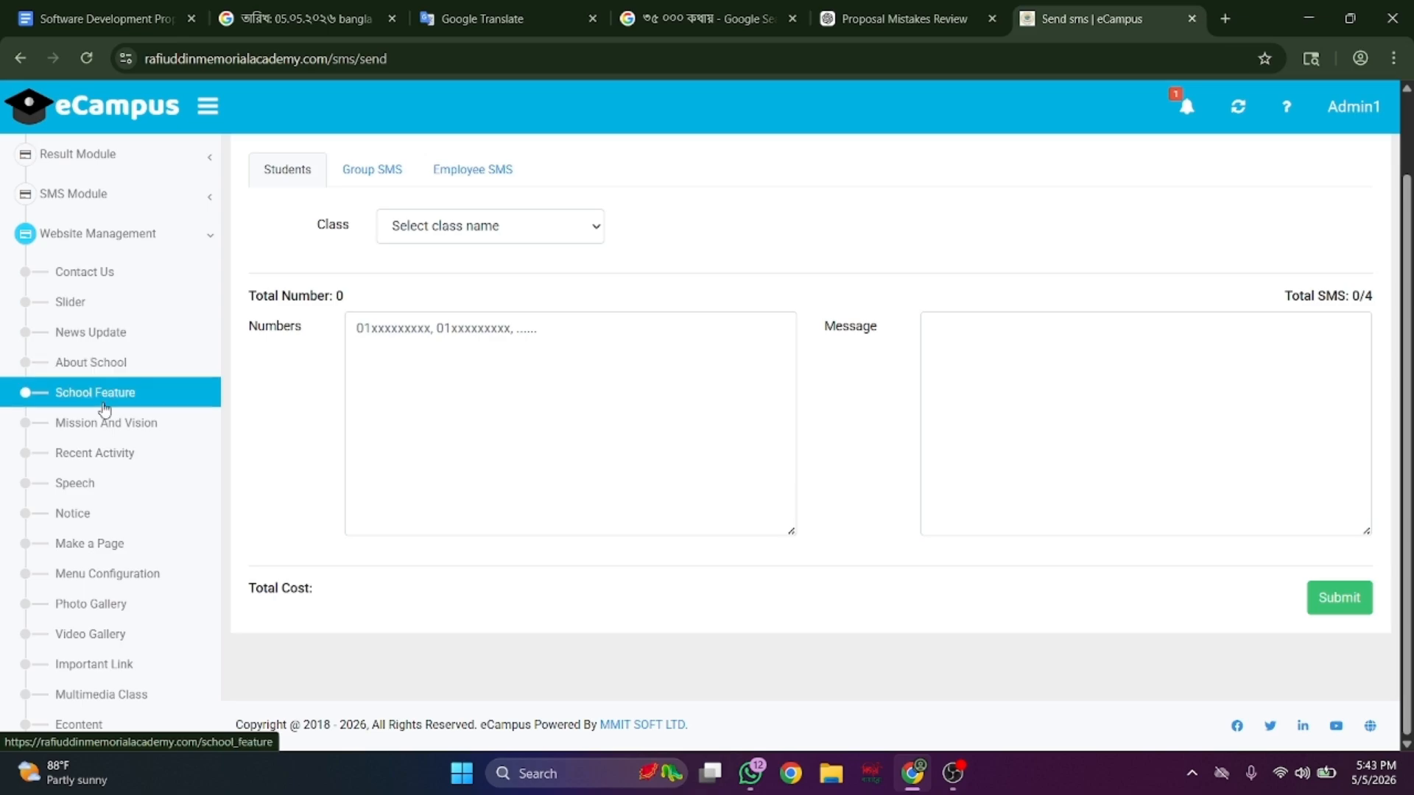
pyautogui.scroll(-1, 108, 411)
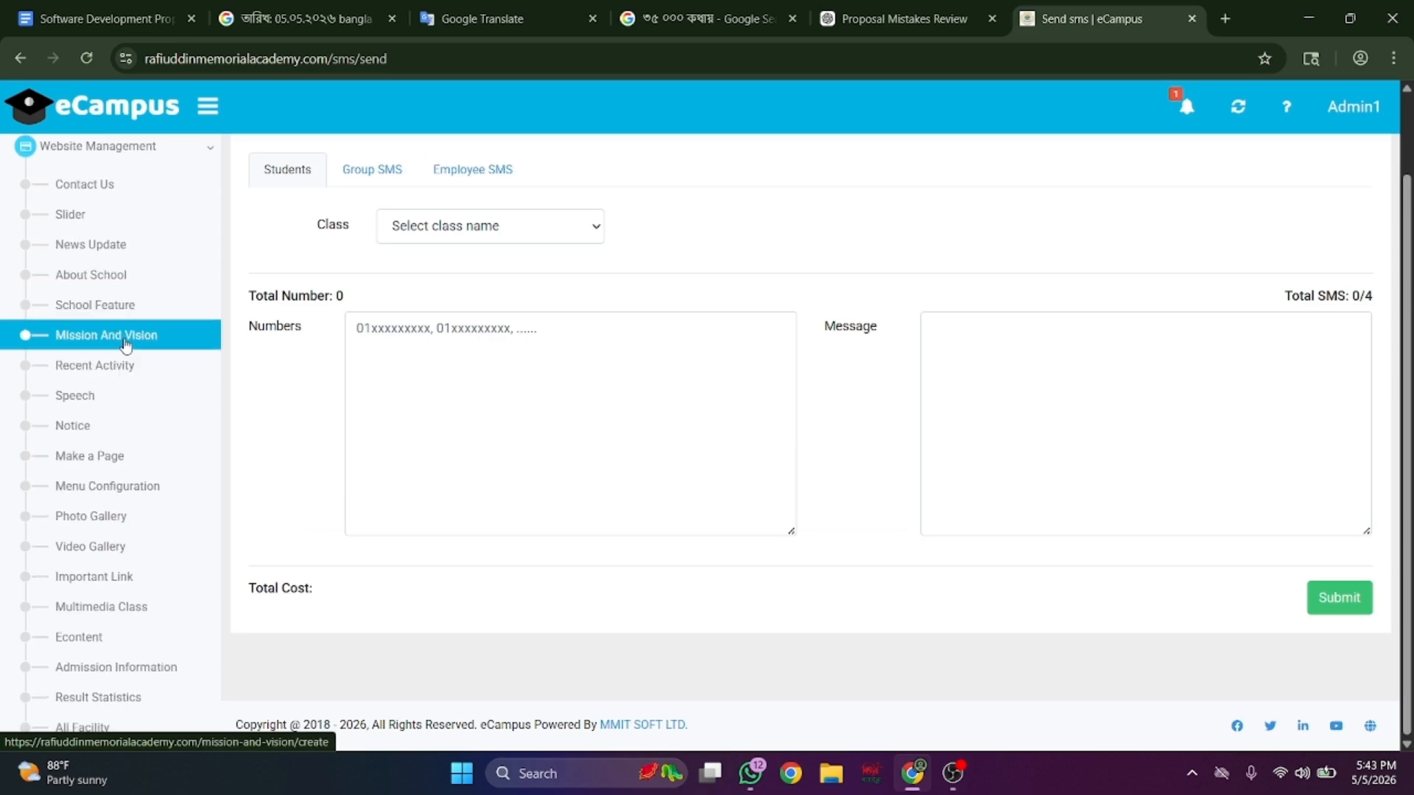
pyautogui.scroll(-1, 121, 395)
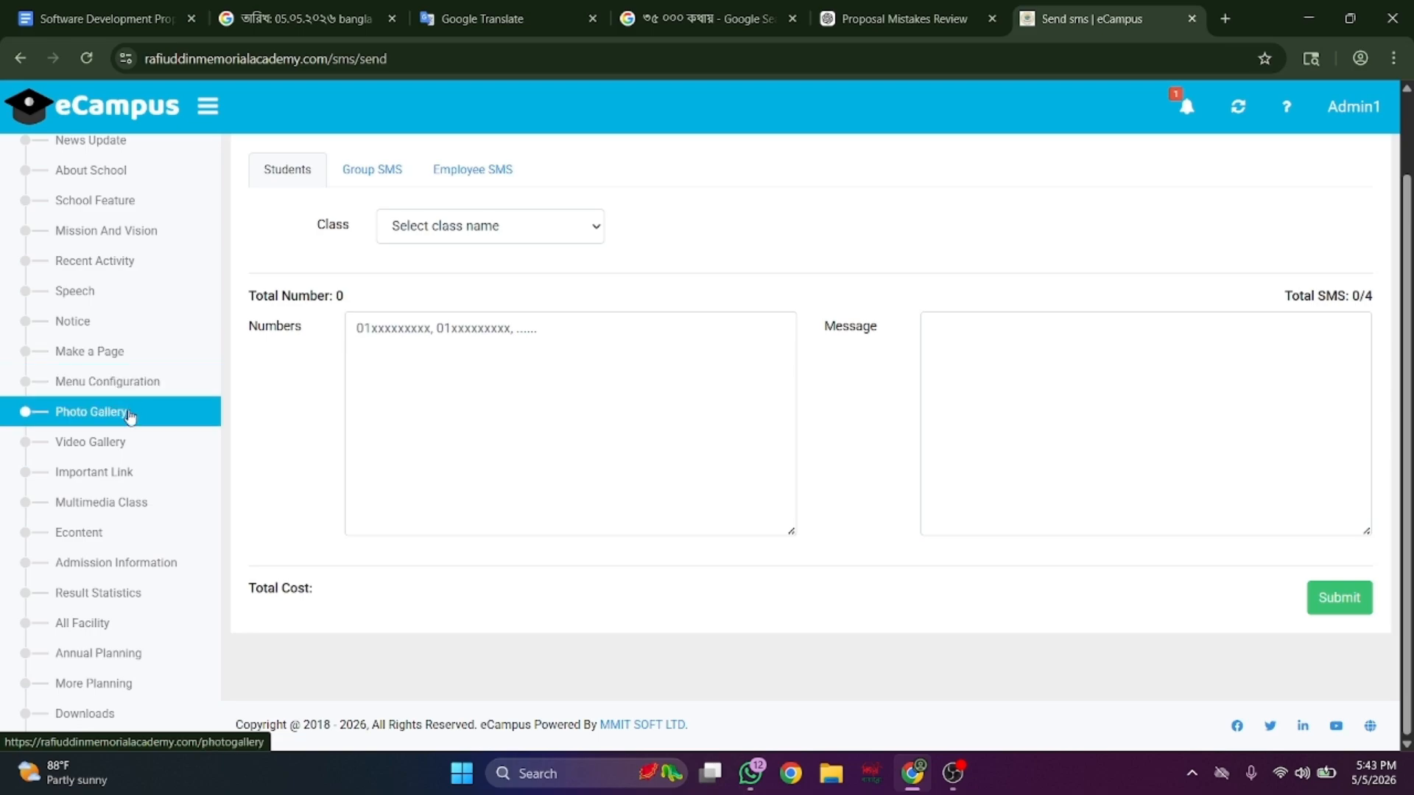
pyautogui.scroll(-1, 142, 381)
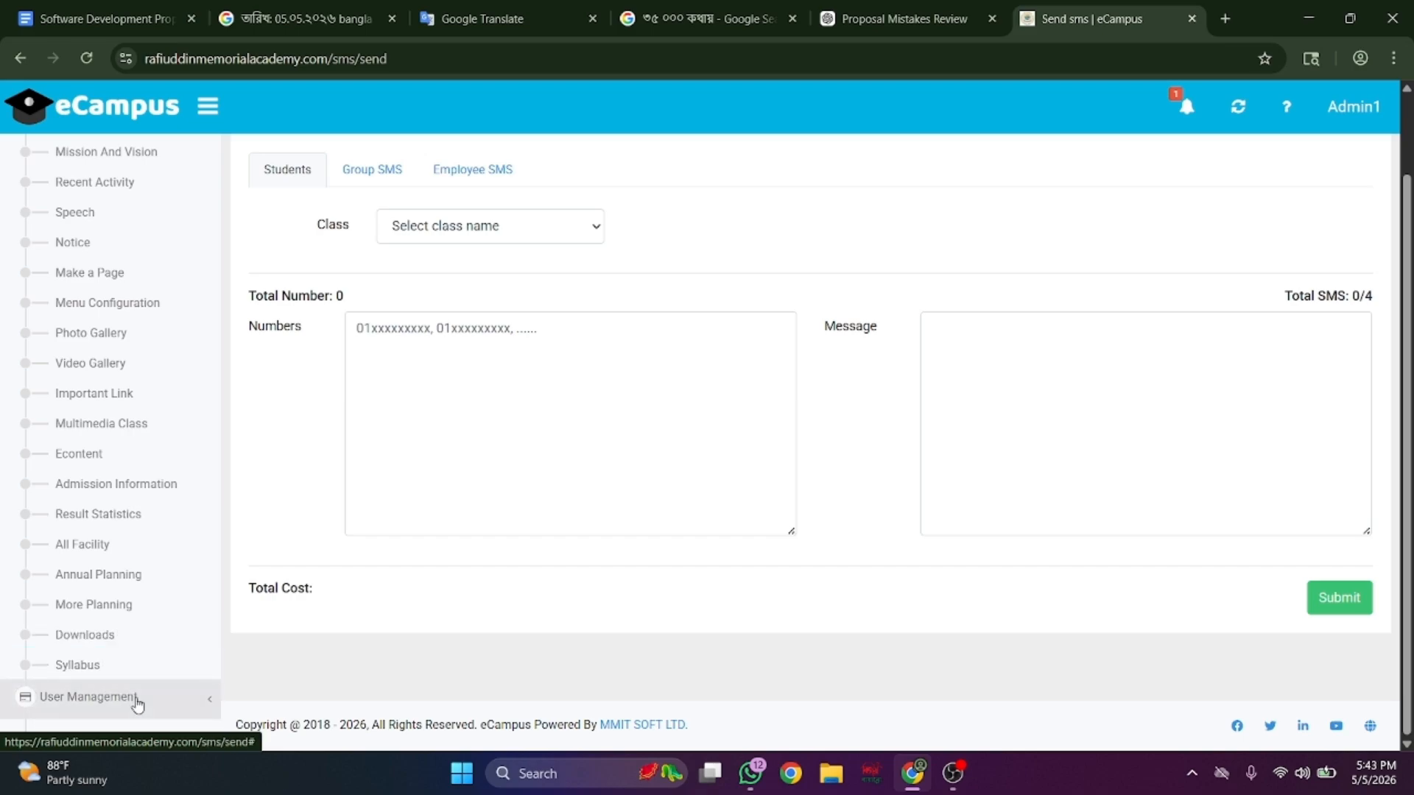
# - Open User Management, then expand Global Settings and the Student Module in the sidebar
pyautogui.click(137, 703)
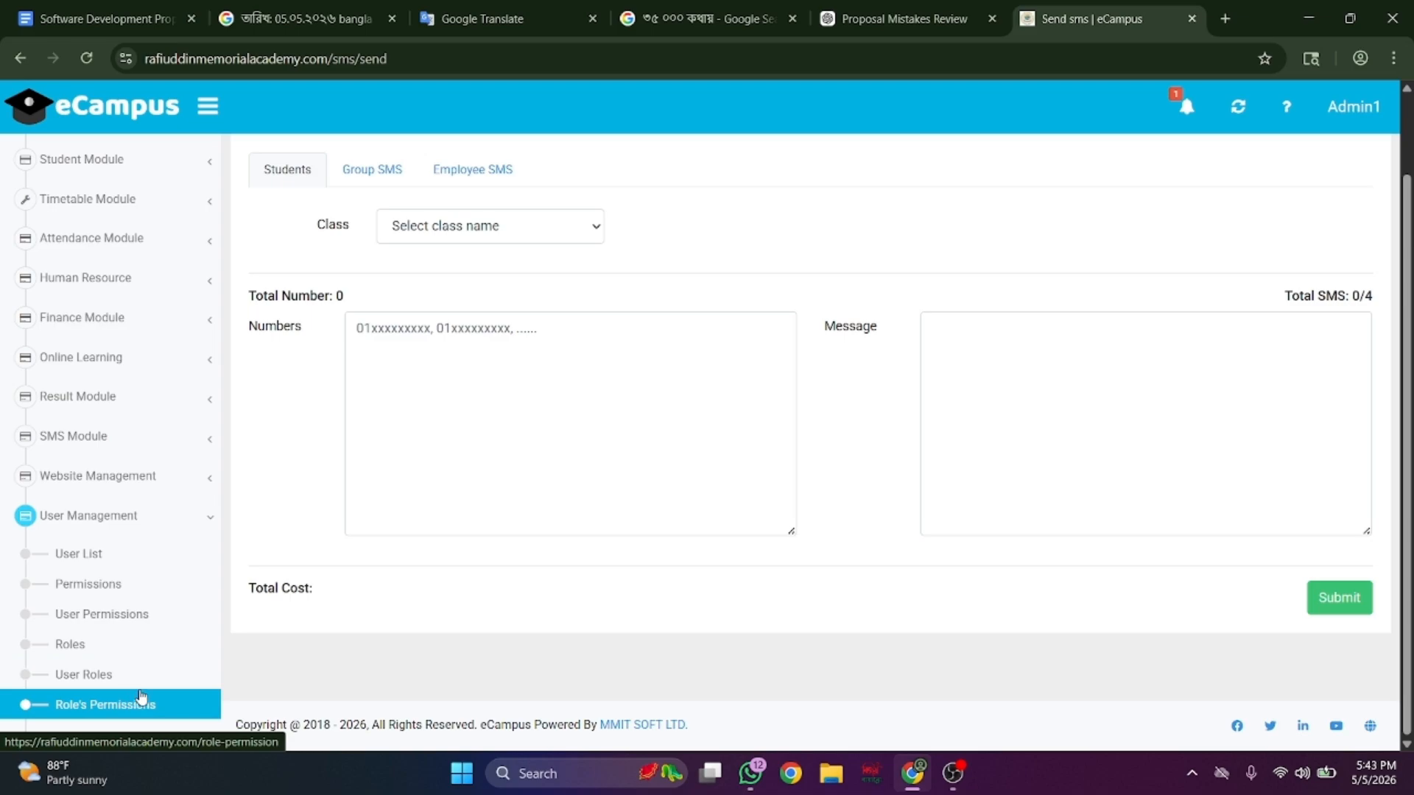
pyautogui.scroll(5, 142, 696)
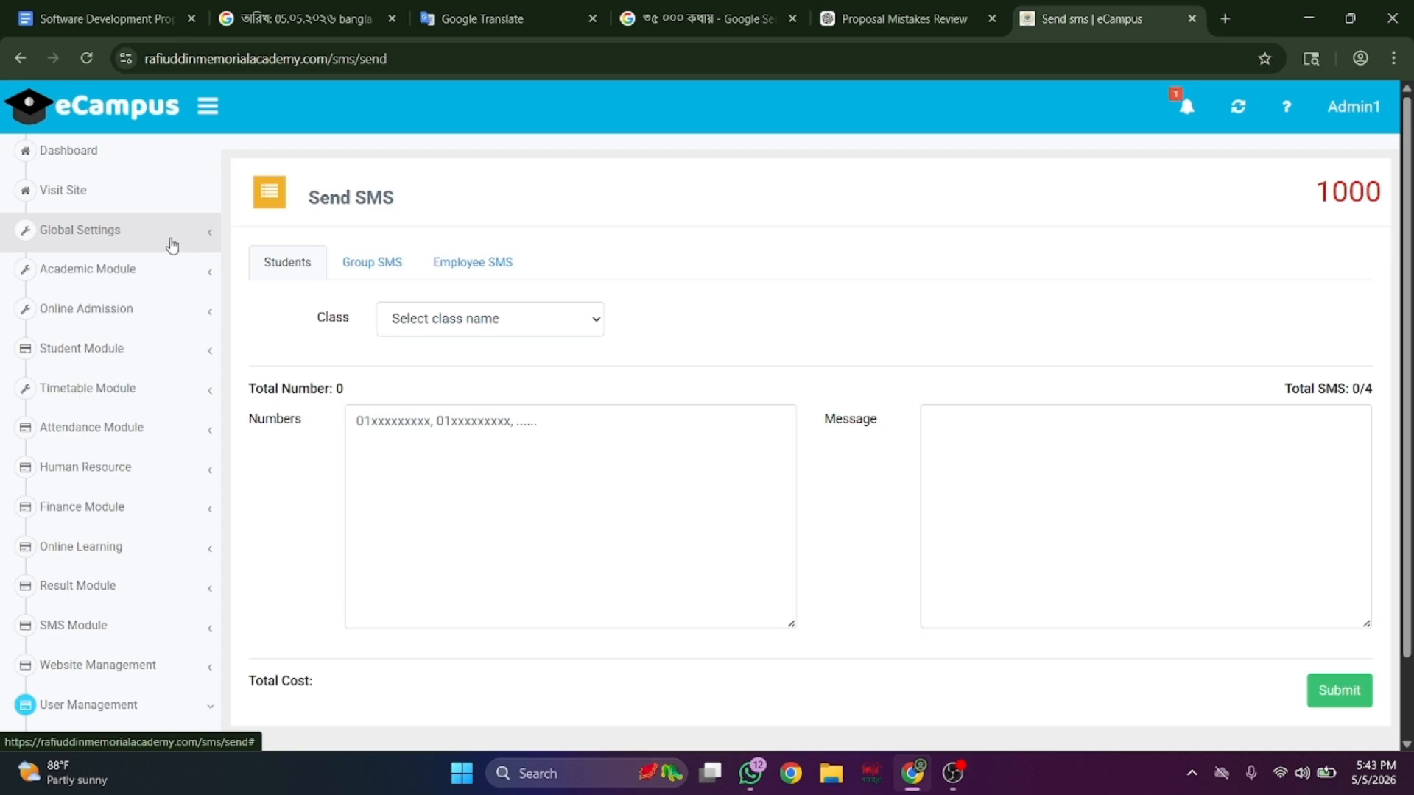
pyautogui.click(207, 229)
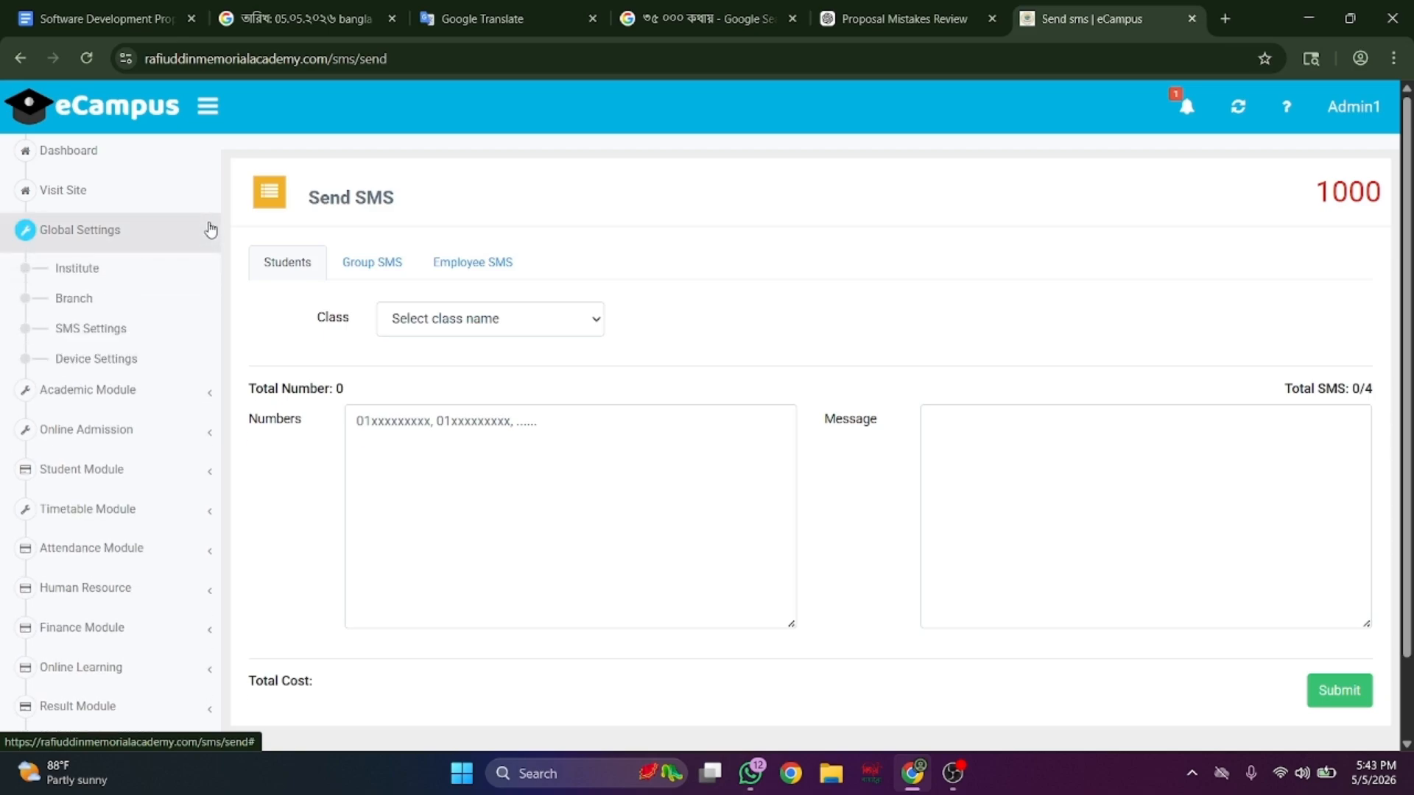
pyautogui.click(170, 472)
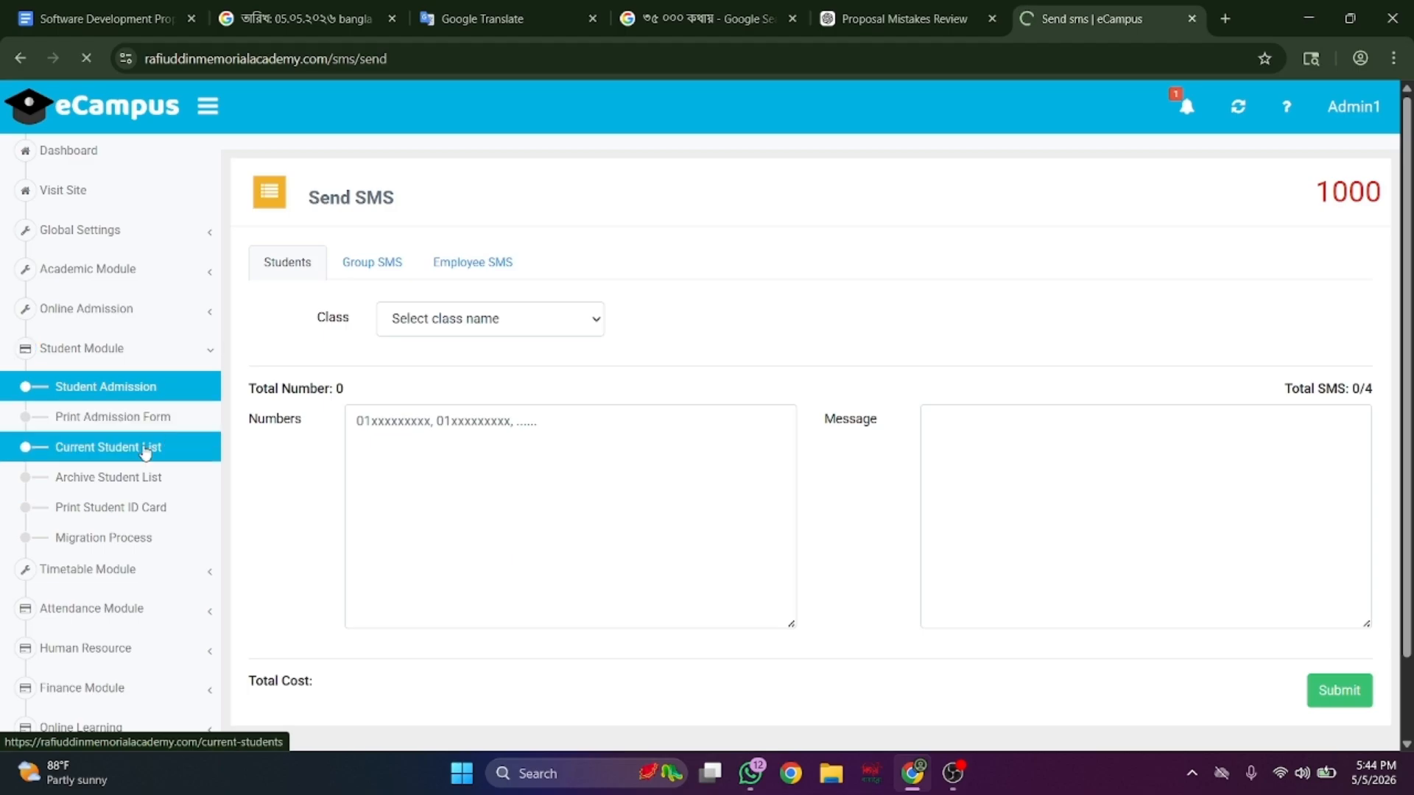
# - Copy the first student's ID from the Current Student List and open rafiuddinmemorialacademy.com in a new tab
pyautogui.click(145, 453)
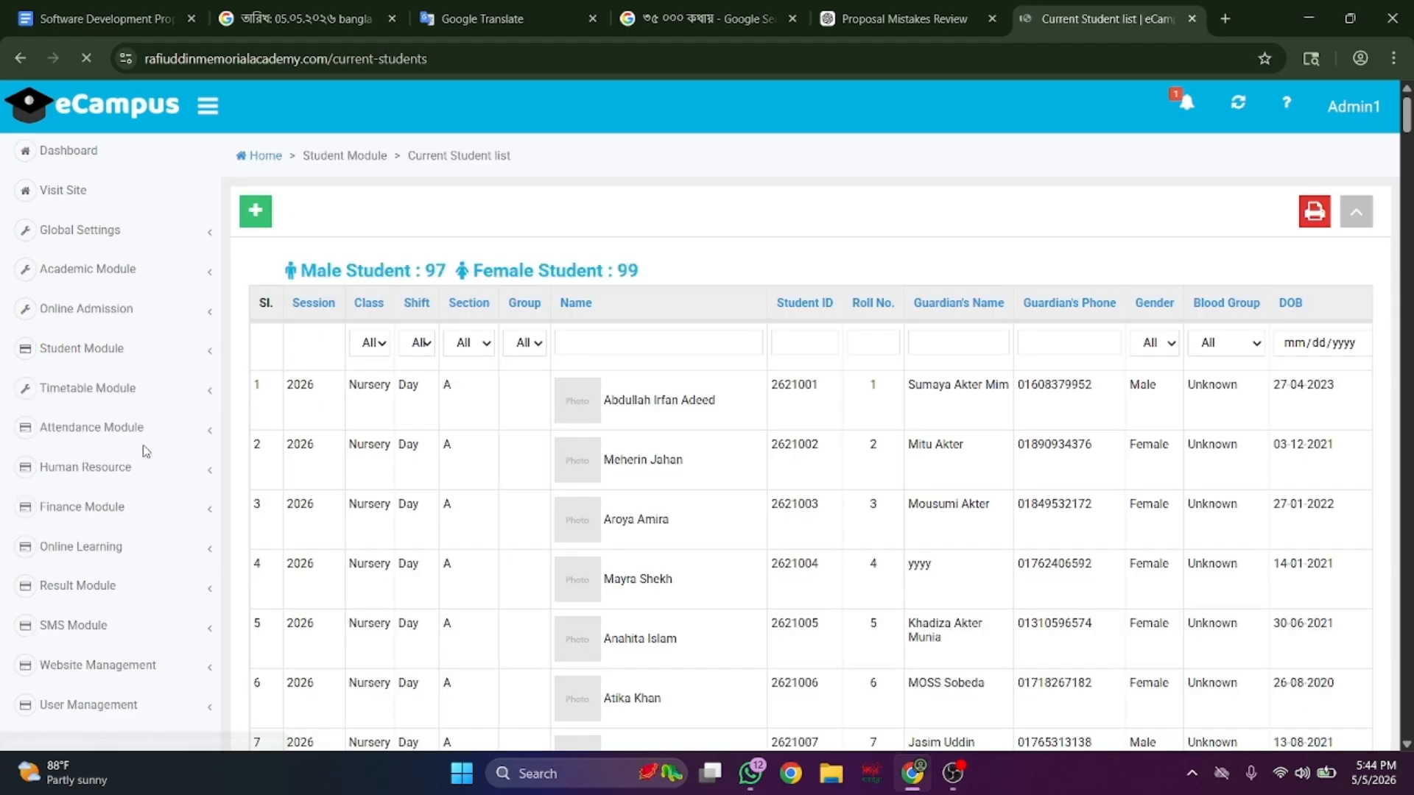
pyautogui.doubleClick(786, 383)
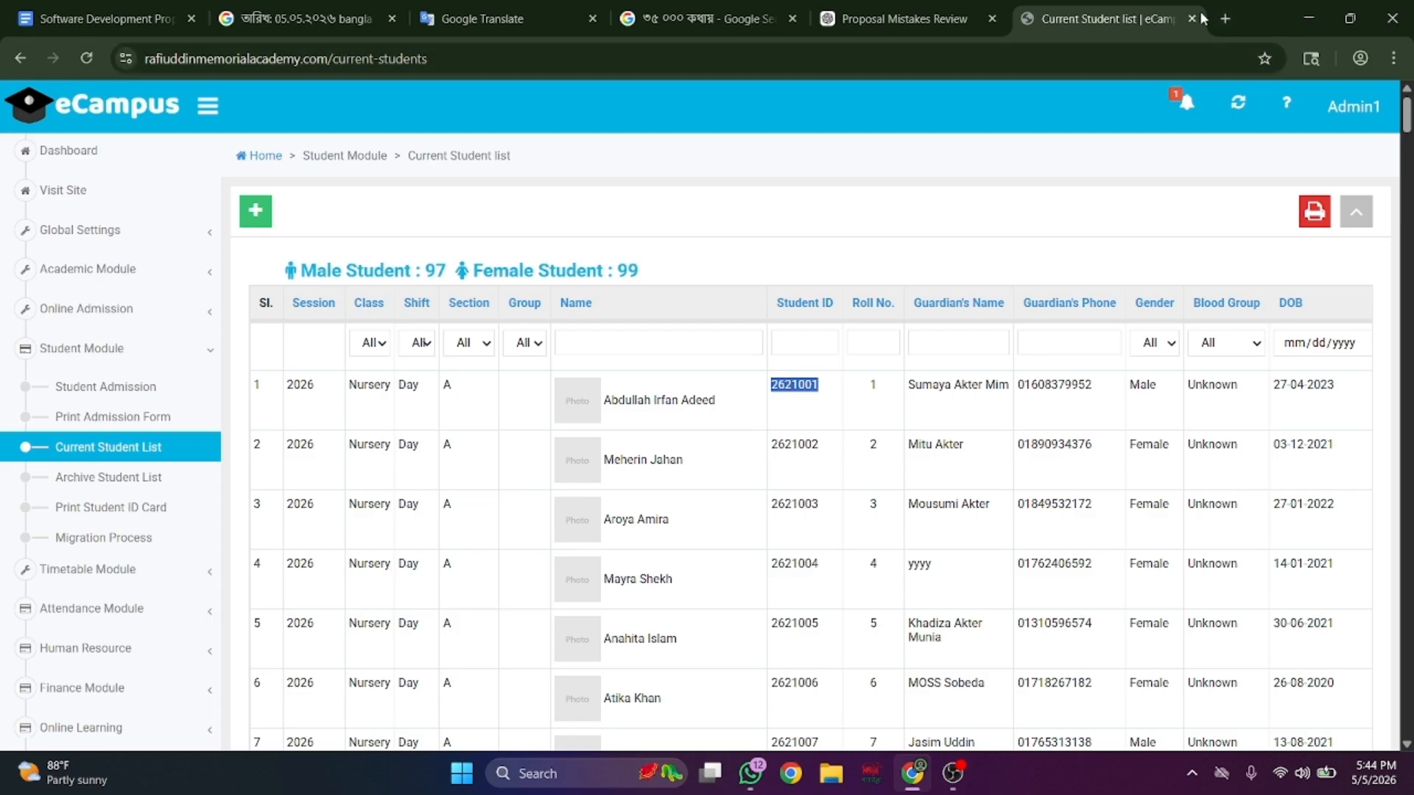
pyautogui.click(1230, 22)
pyautogui.click(1130, 58)
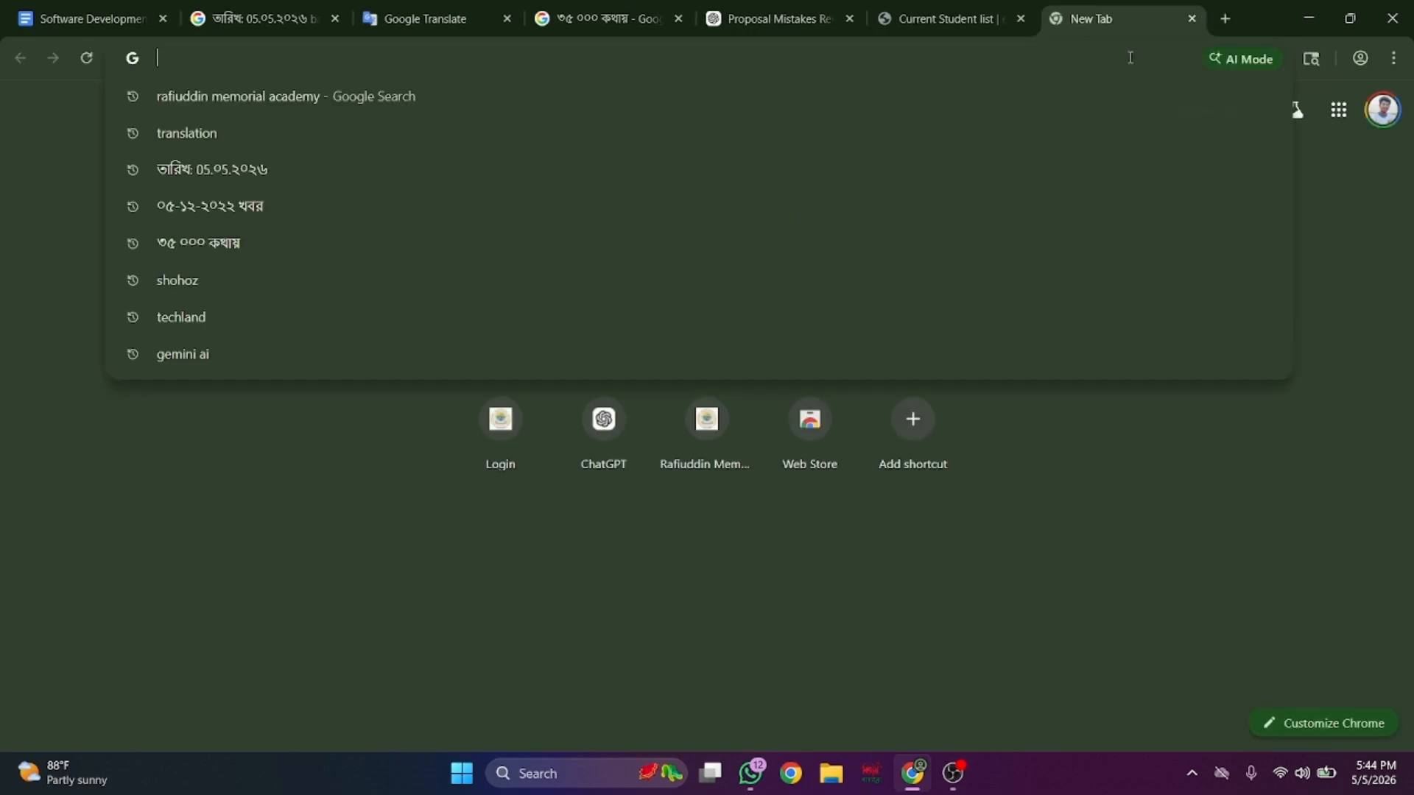
pyautogui.write('ra')
pyautogui.press('Return')
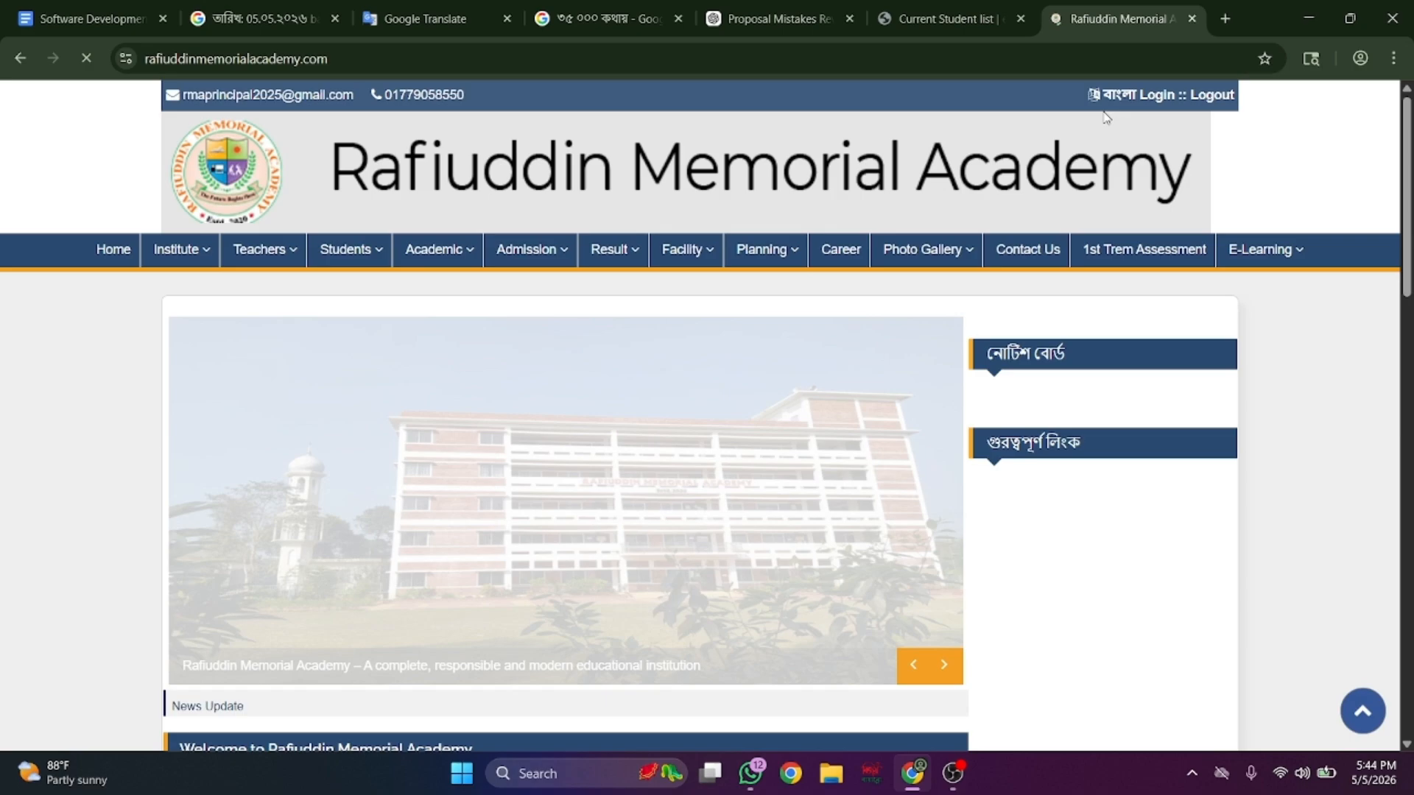
# - Log out, then sign in to the student portal with the copied student ID and password
pyautogui.click(1211, 96)
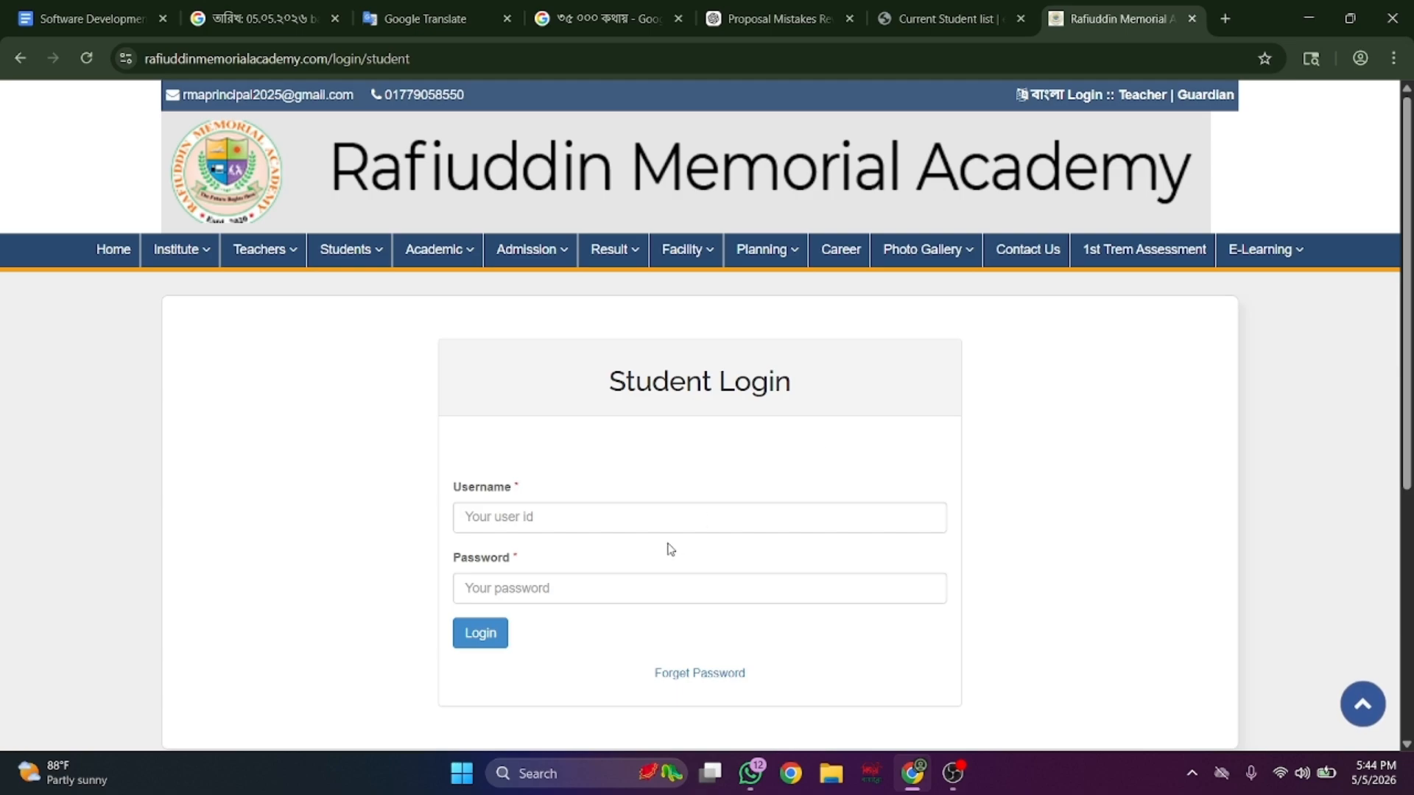
pyautogui.click(674, 521)
pyautogui.write('2621001')
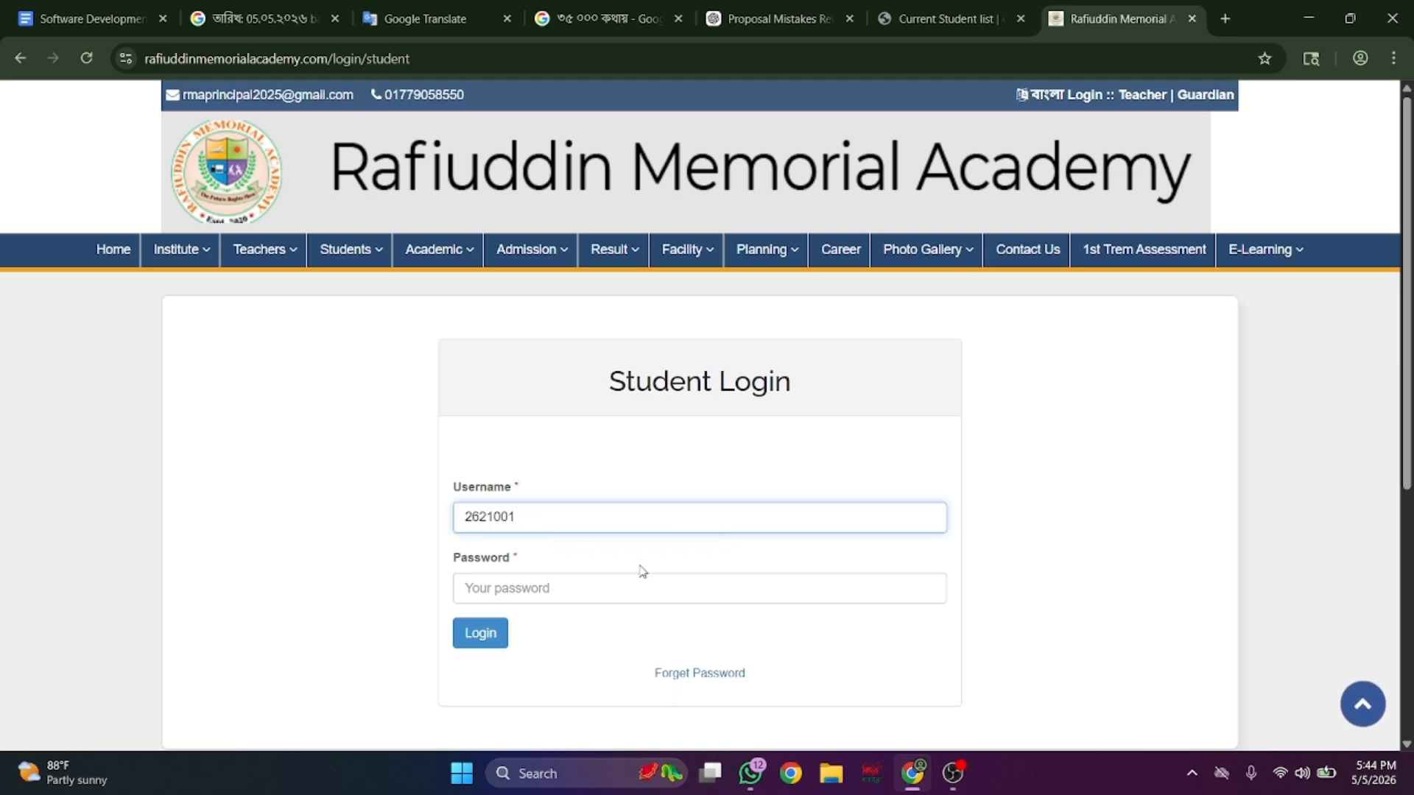
pyautogui.click(631, 585)
pyautogui.write('2')
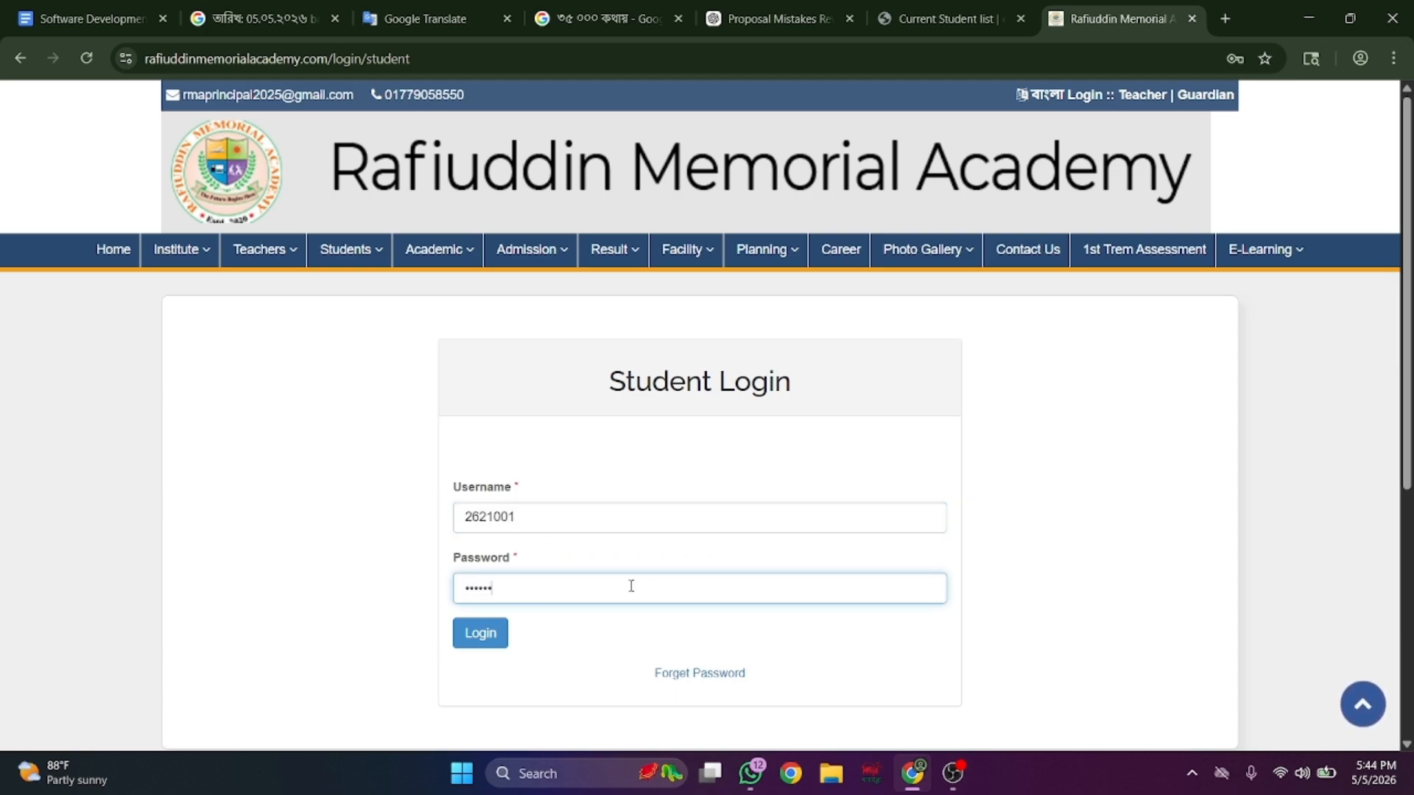
pyautogui.press('Return')
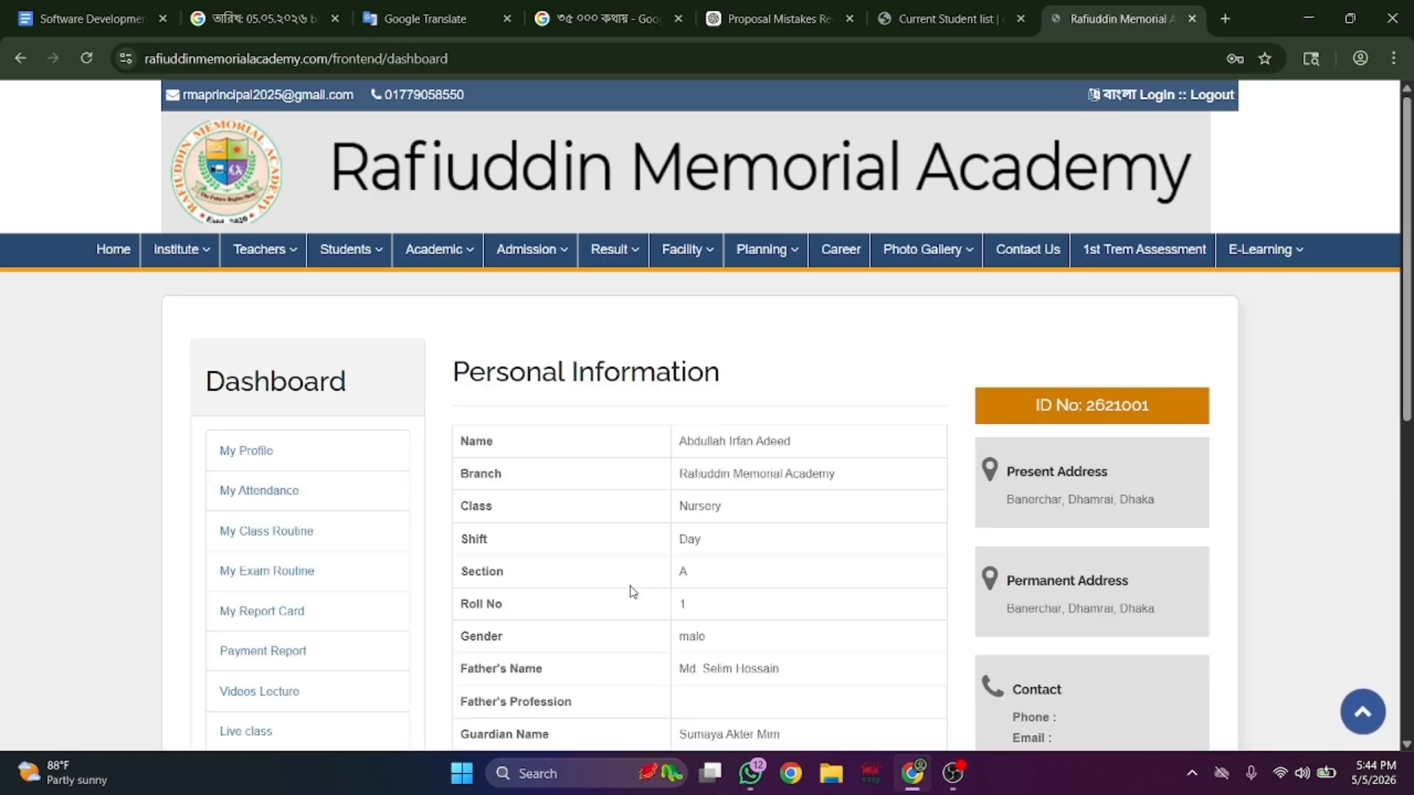
# - Save the student login in Chrome and dismiss the password-saved notice
pyautogui.scroll(-1, 631, 589)
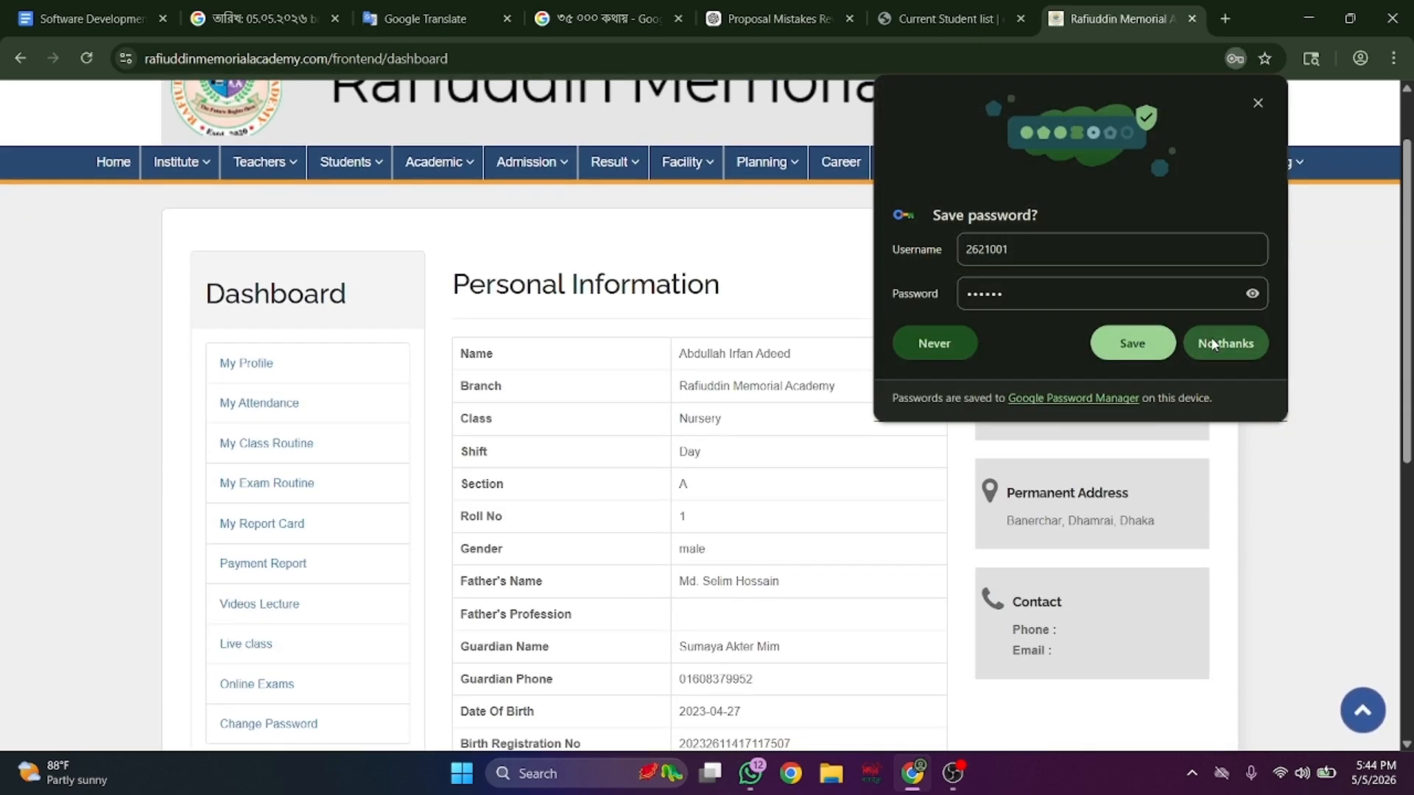
pyautogui.click(1132, 344)
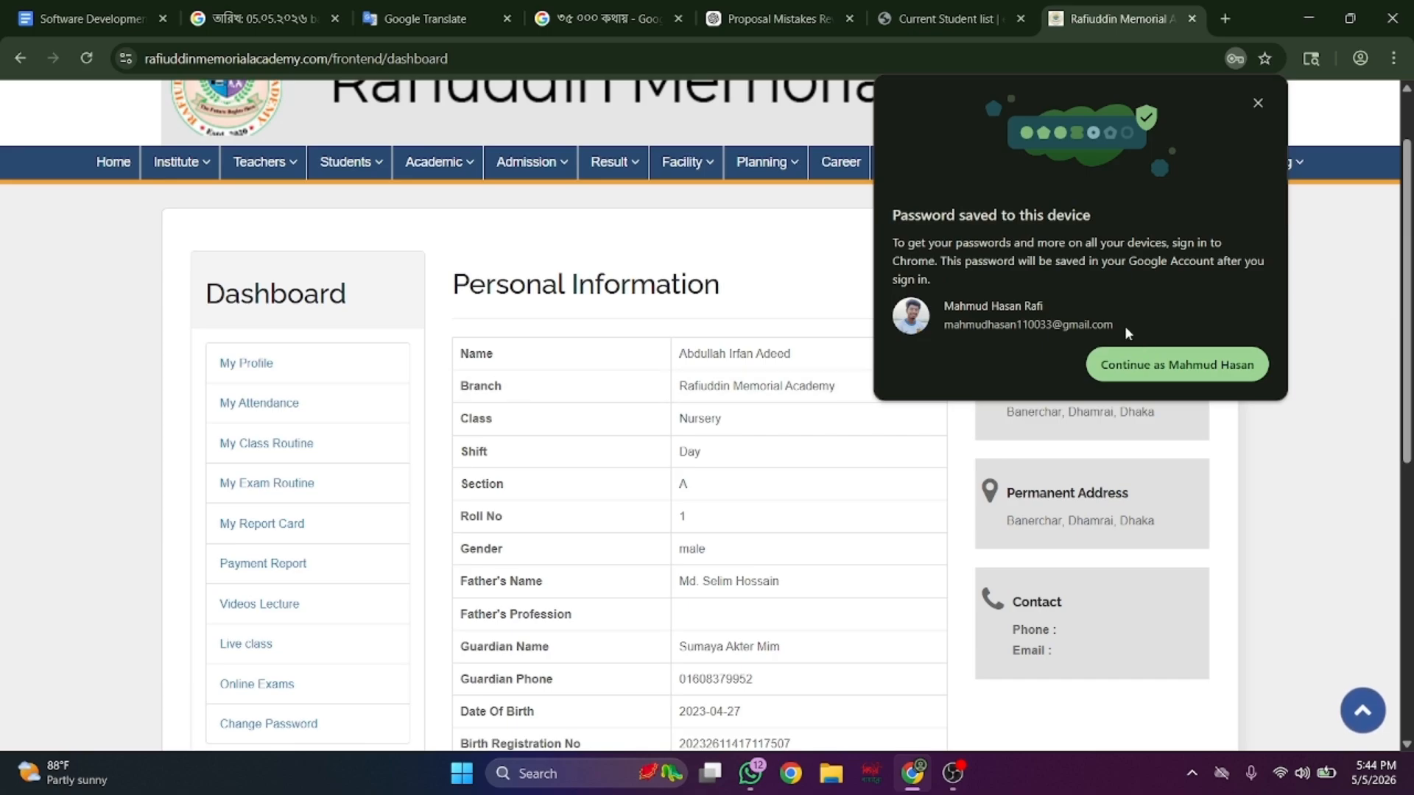
pyautogui.click(1257, 103)
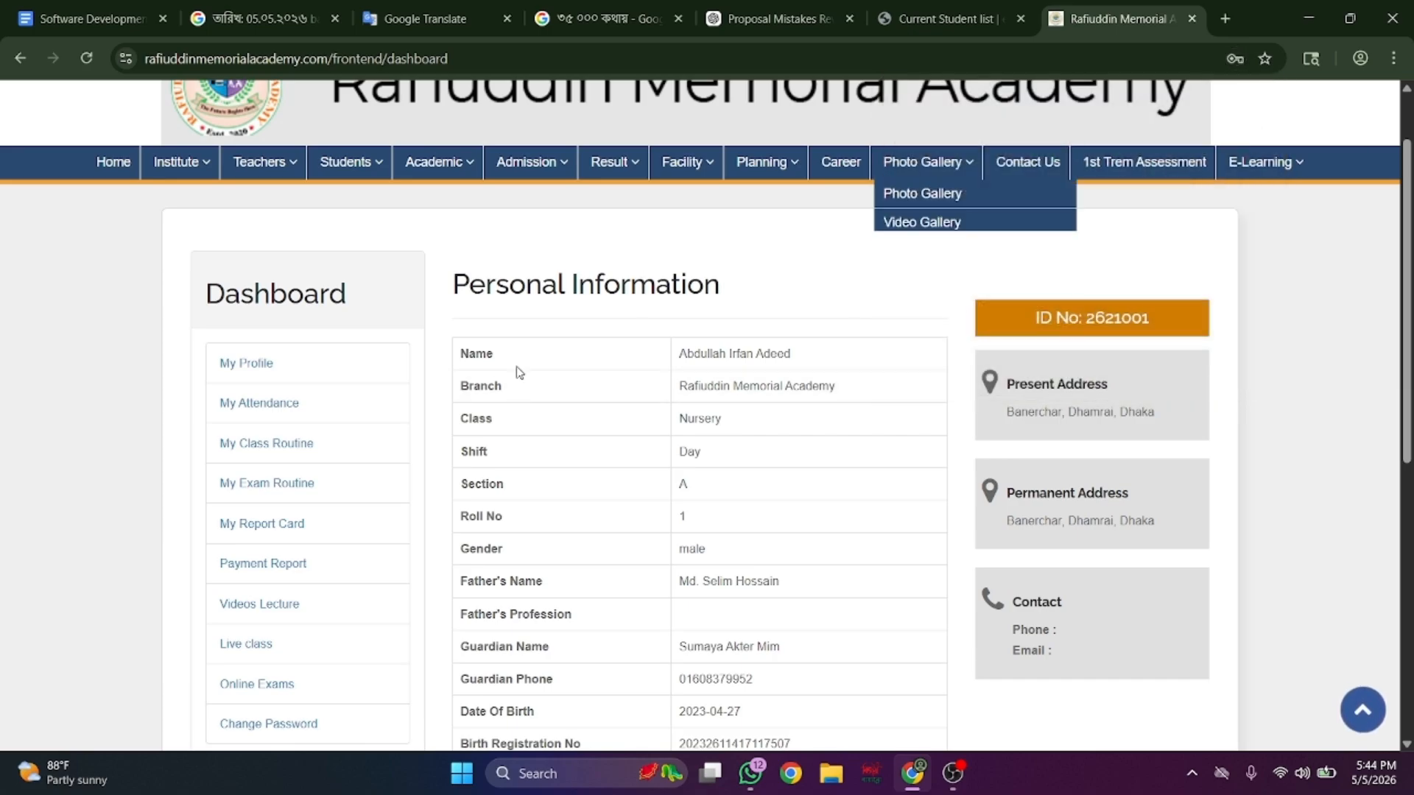
# - View the student's class routine, then their exam routine, both empty
pyautogui.scroll(-9, 632, 464)
pyautogui.scroll(9, 632, 464)
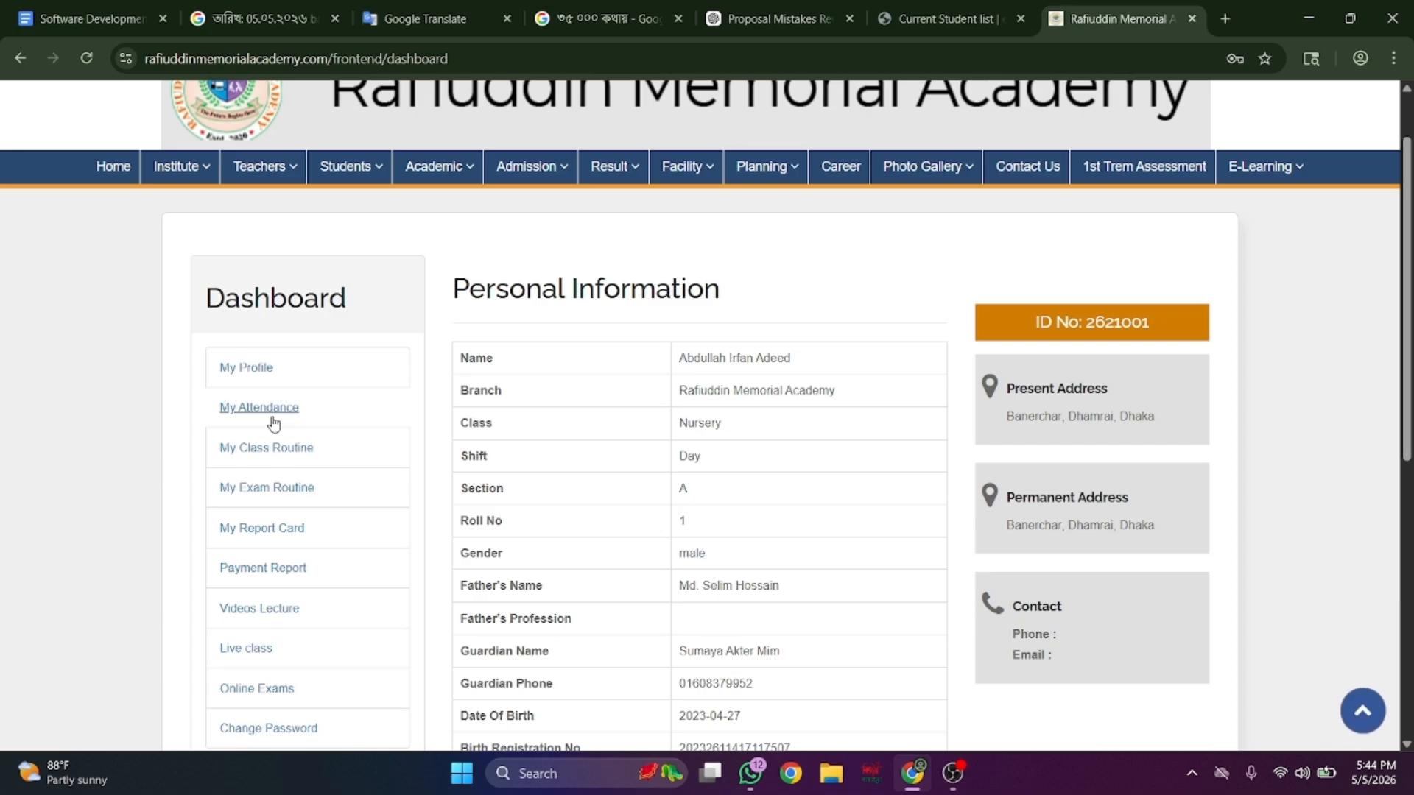
pyautogui.click(294, 448)
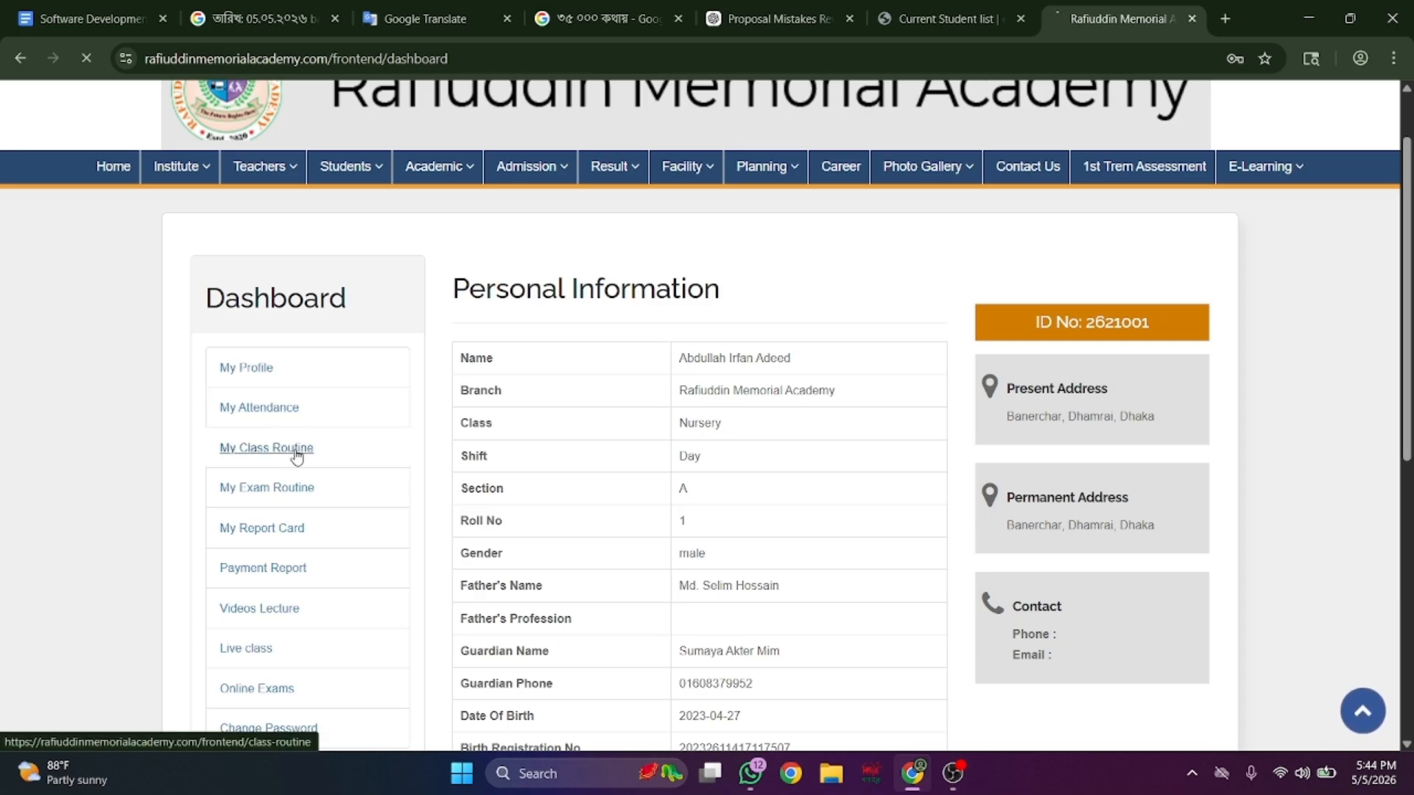
pyautogui.scroll(-3, 297, 455)
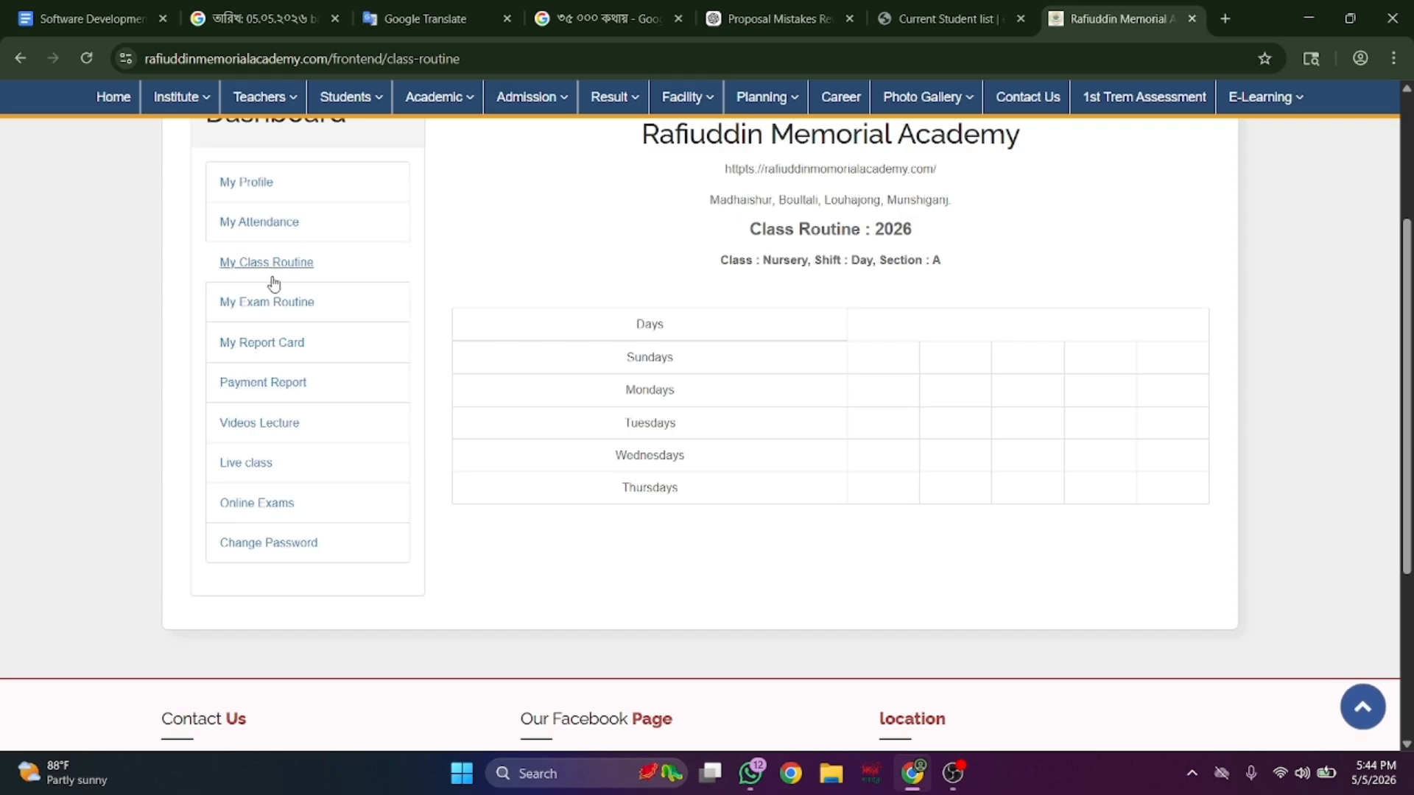
pyautogui.click(263, 305)
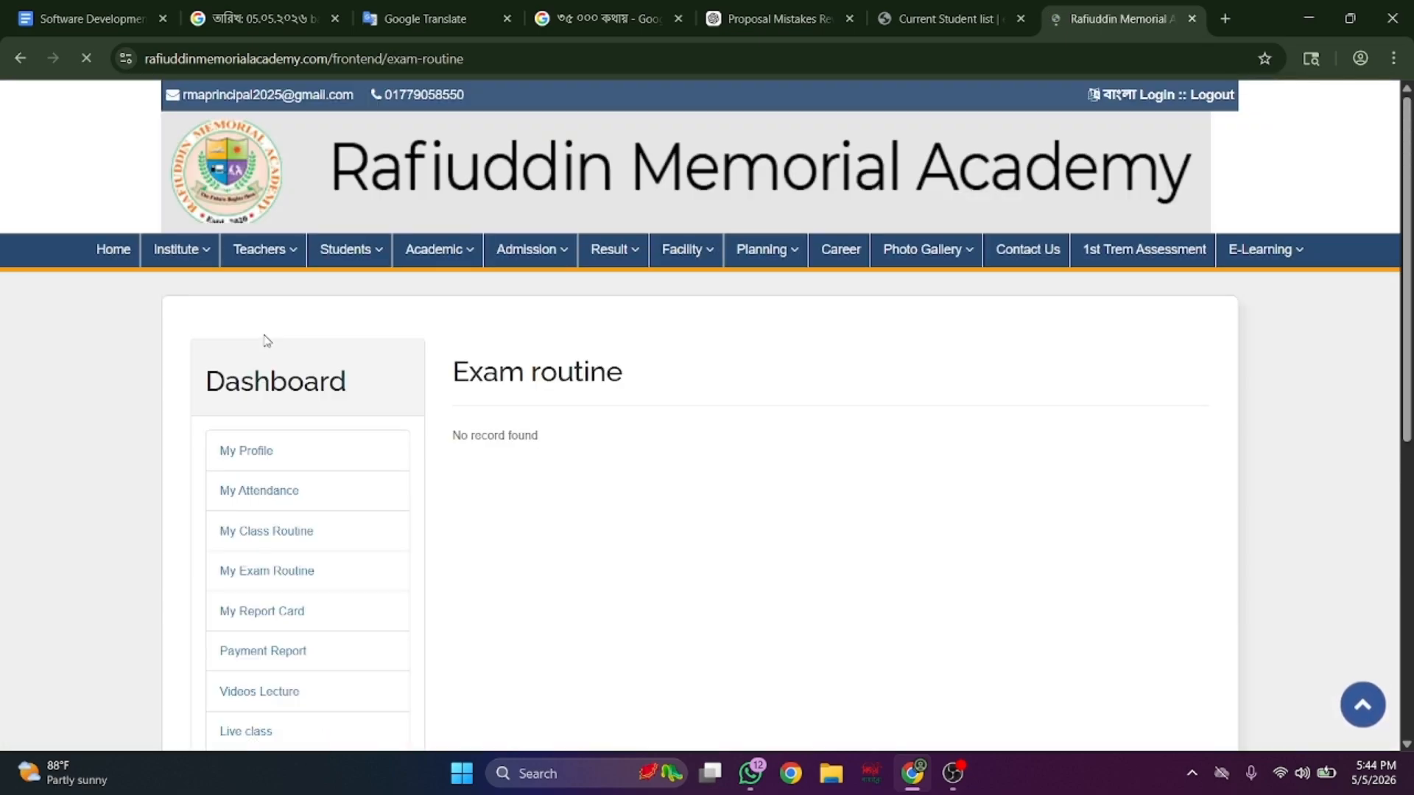
# - View the report card and fee ledger, ticking the Admission fee (January) row
pyautogui.scroll(-4, 263, 339)
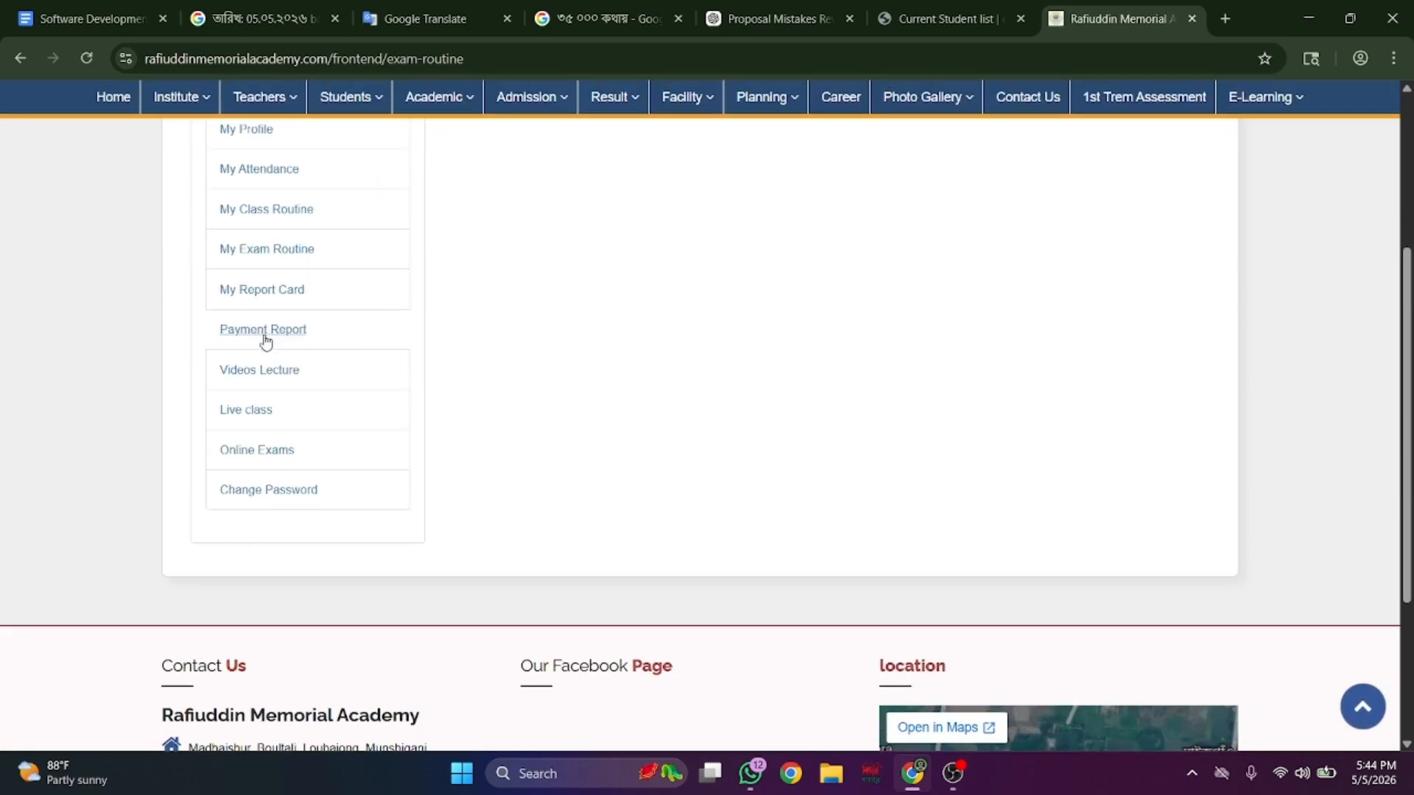
pyautogui.click(272, 295)
pyautogui.scroll(-5, 272, 295)
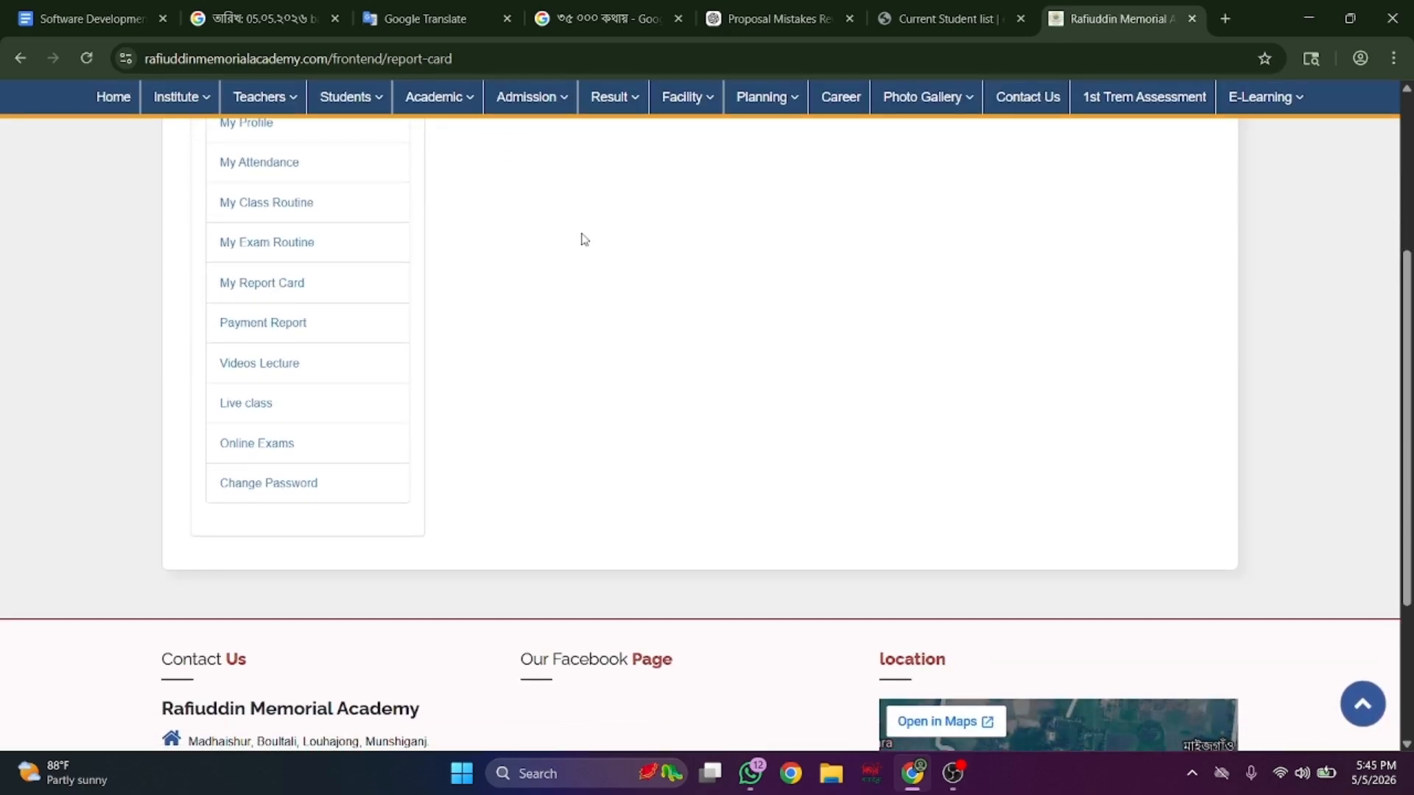
pyautogui.click(293, 327)
pyautogui.scroll(-7, 714, 496)
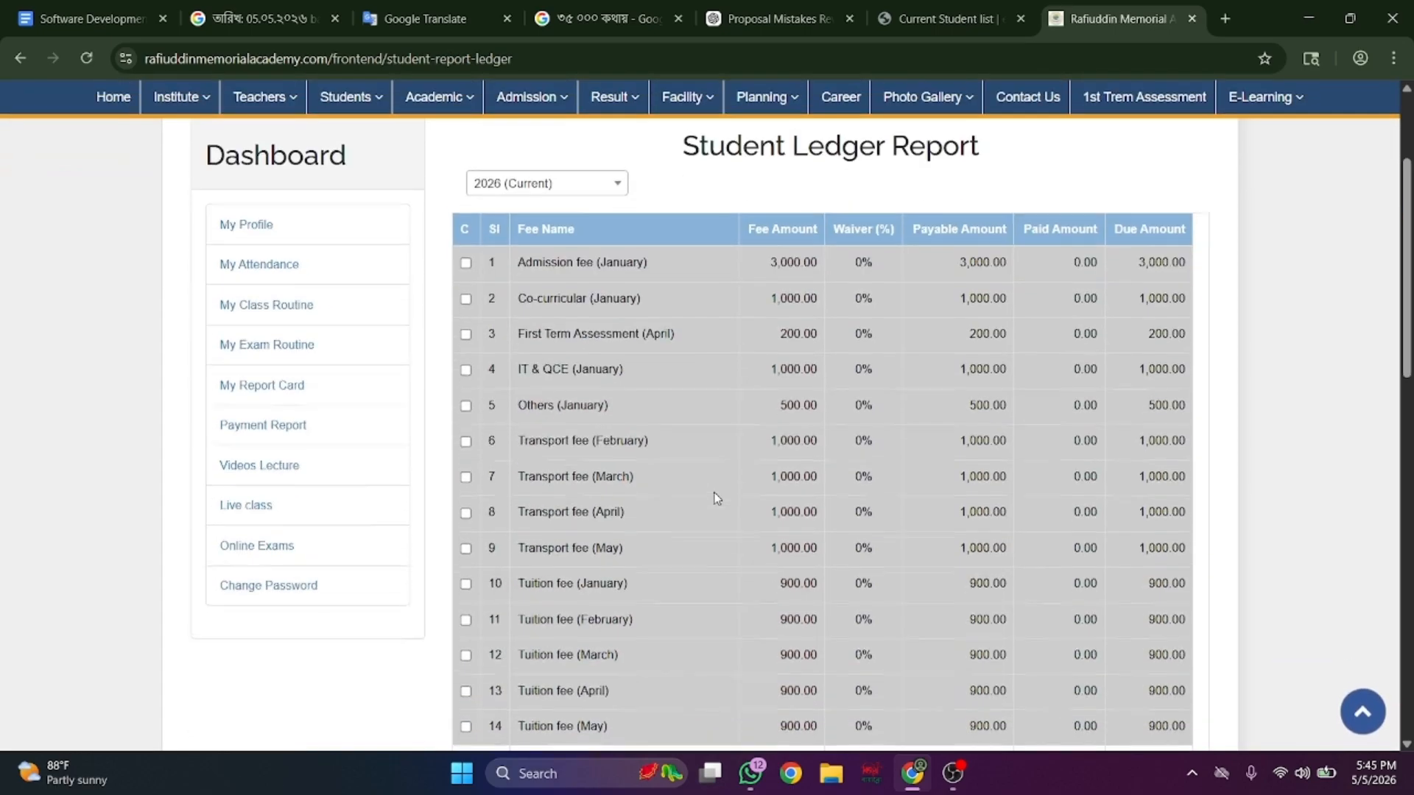
pyautogui.scroll(-10, 714, 497)
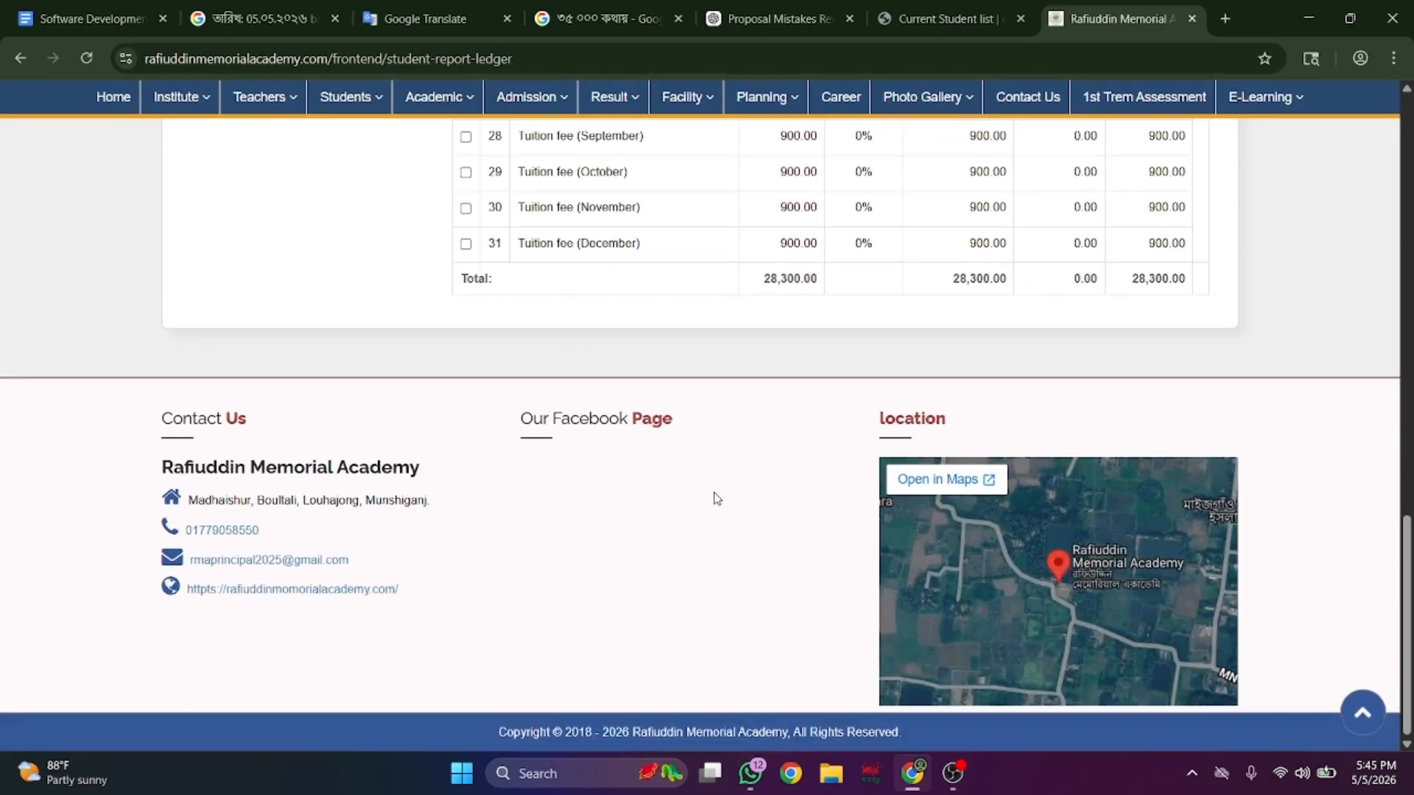
pyautogui.scroll(9, 714, 498)
pyautogui.scroll(5, 713, 498)
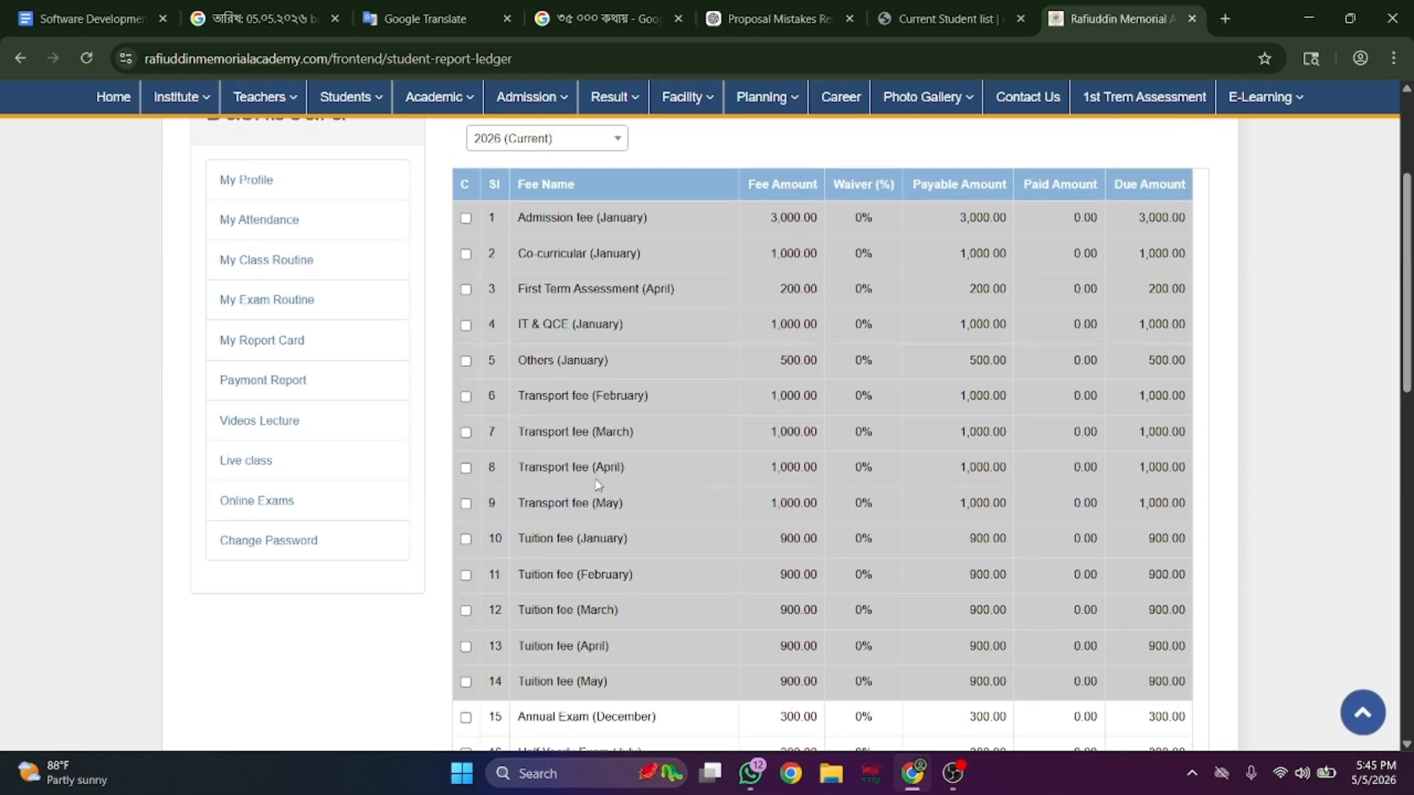
pyautogui.click(465, 219)
# - Browse video lectures and live classes, reach the Change Password form, then bring up OBS
pyautogui.moveTo(268, 438); pyautogui.dragTo(280, 427)
pyautogui.click(283, 427)
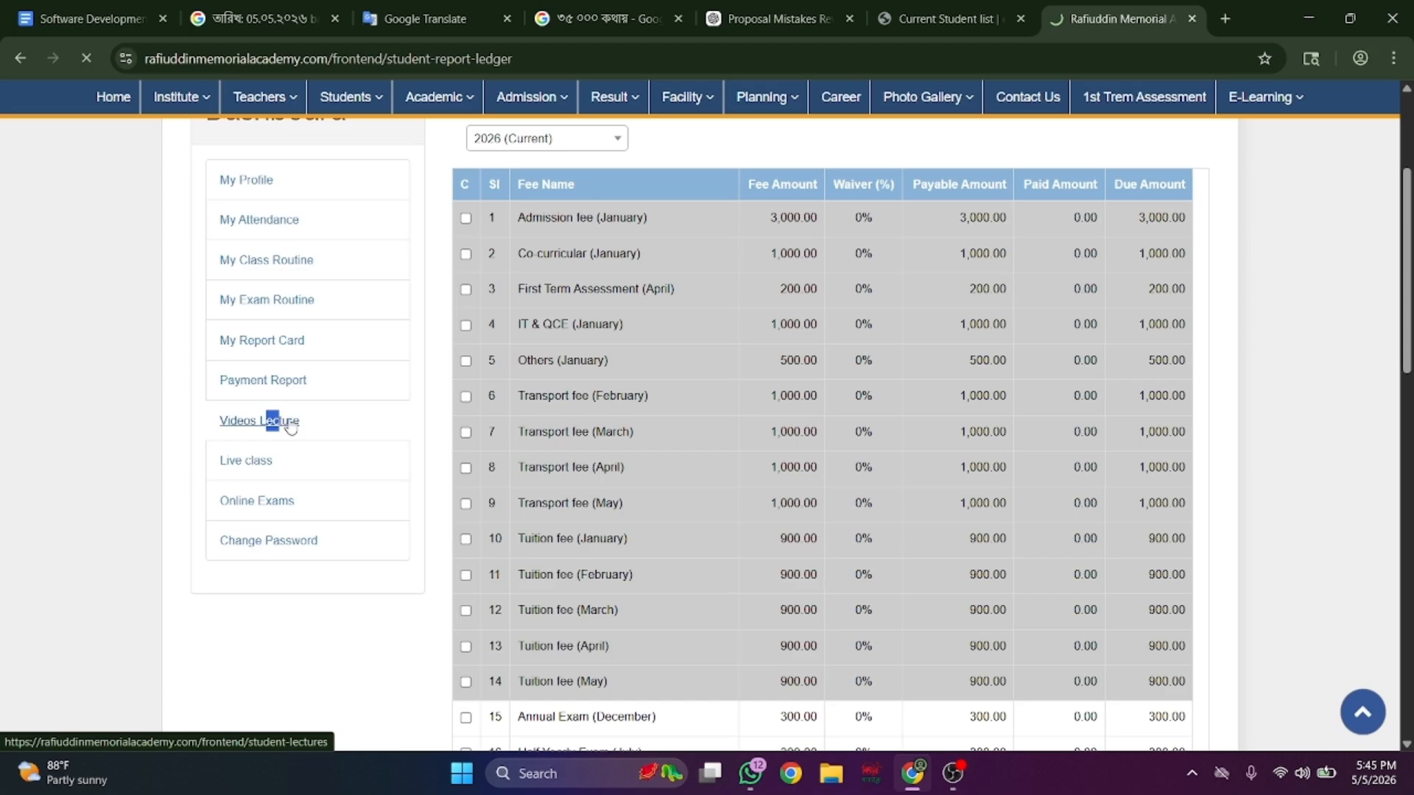
pyautogui.scroll(-5, 641, 473)
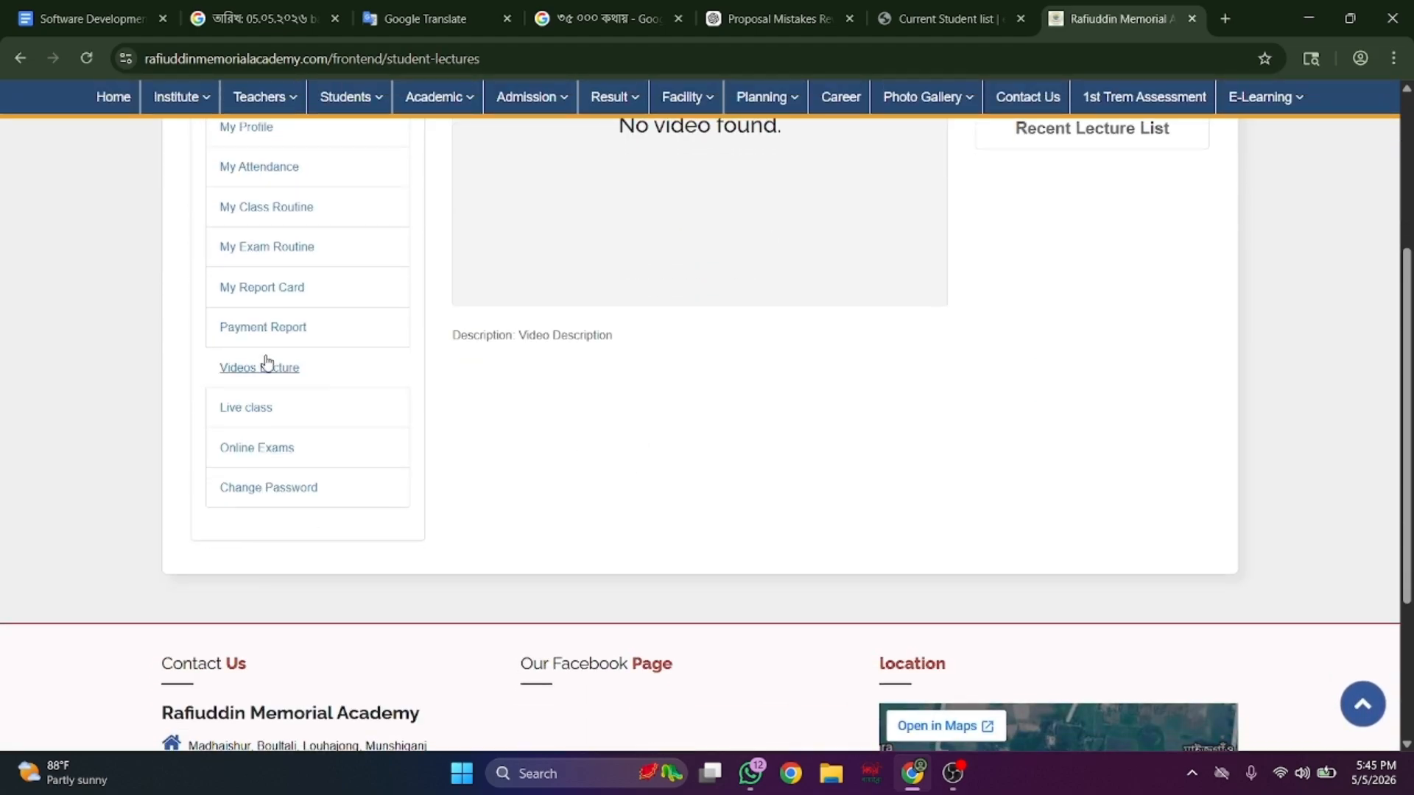
pyautogui.click(256, 416)
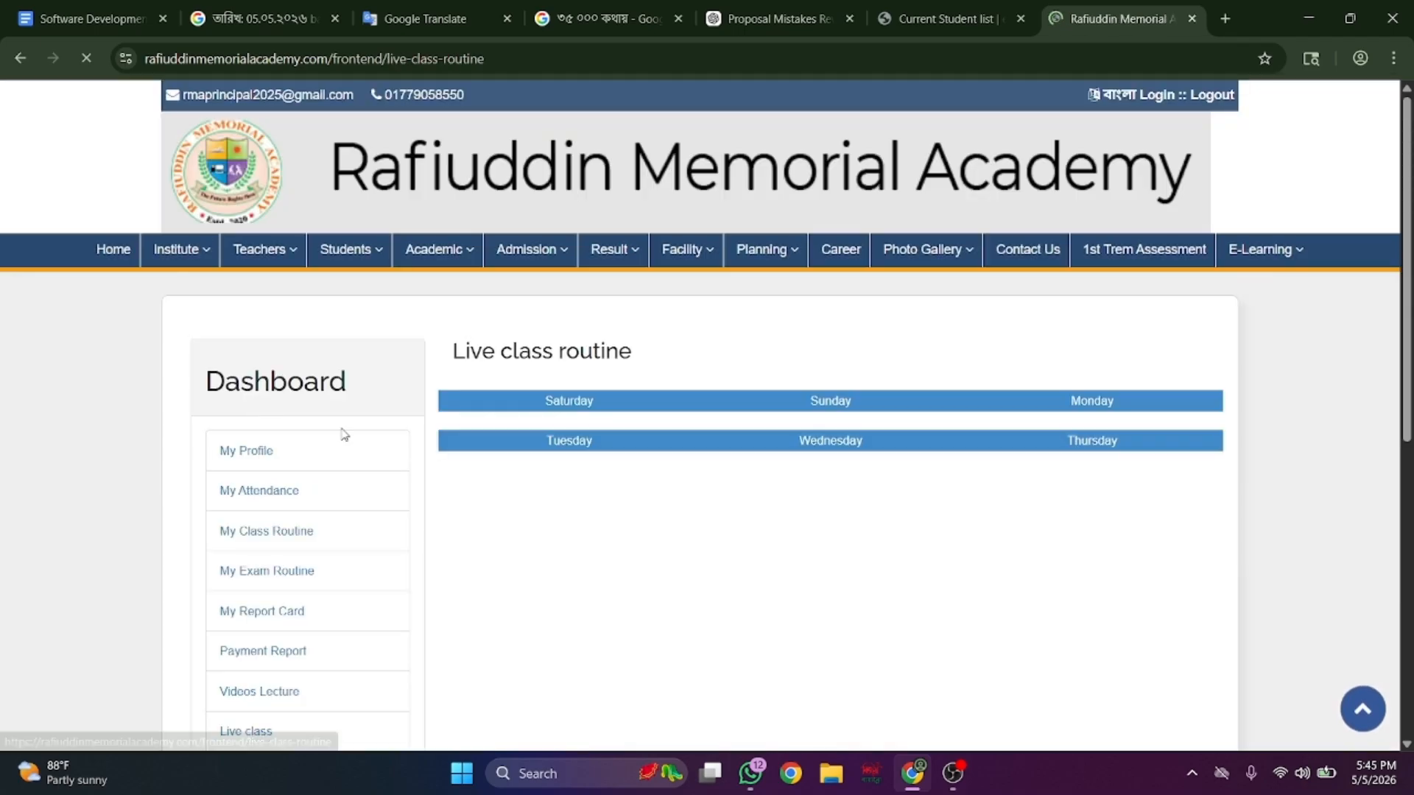
pyautogui.scroll(-3, 278, 501)
pyautogui.scroll(-1, 278, 502)
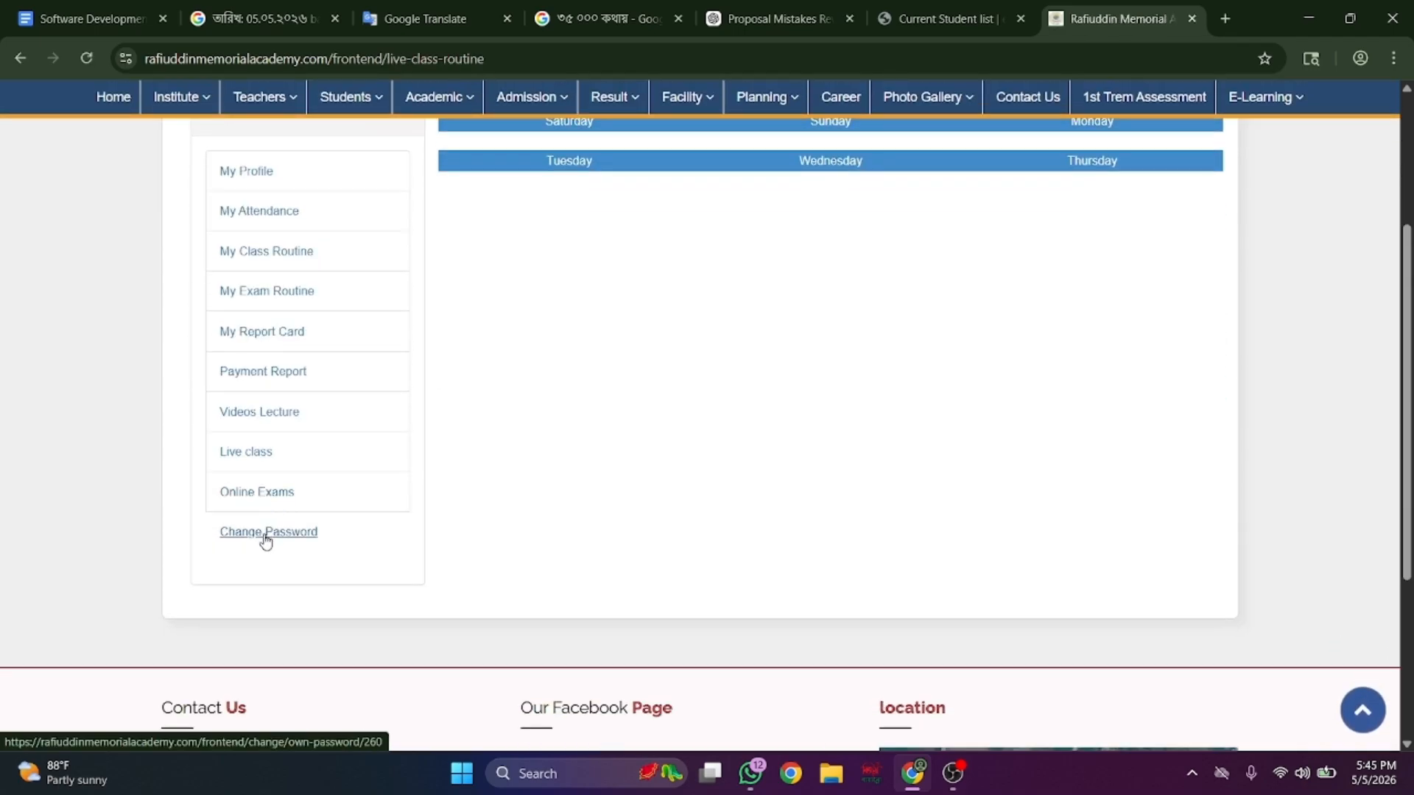
pyautogui.click(277, 531)
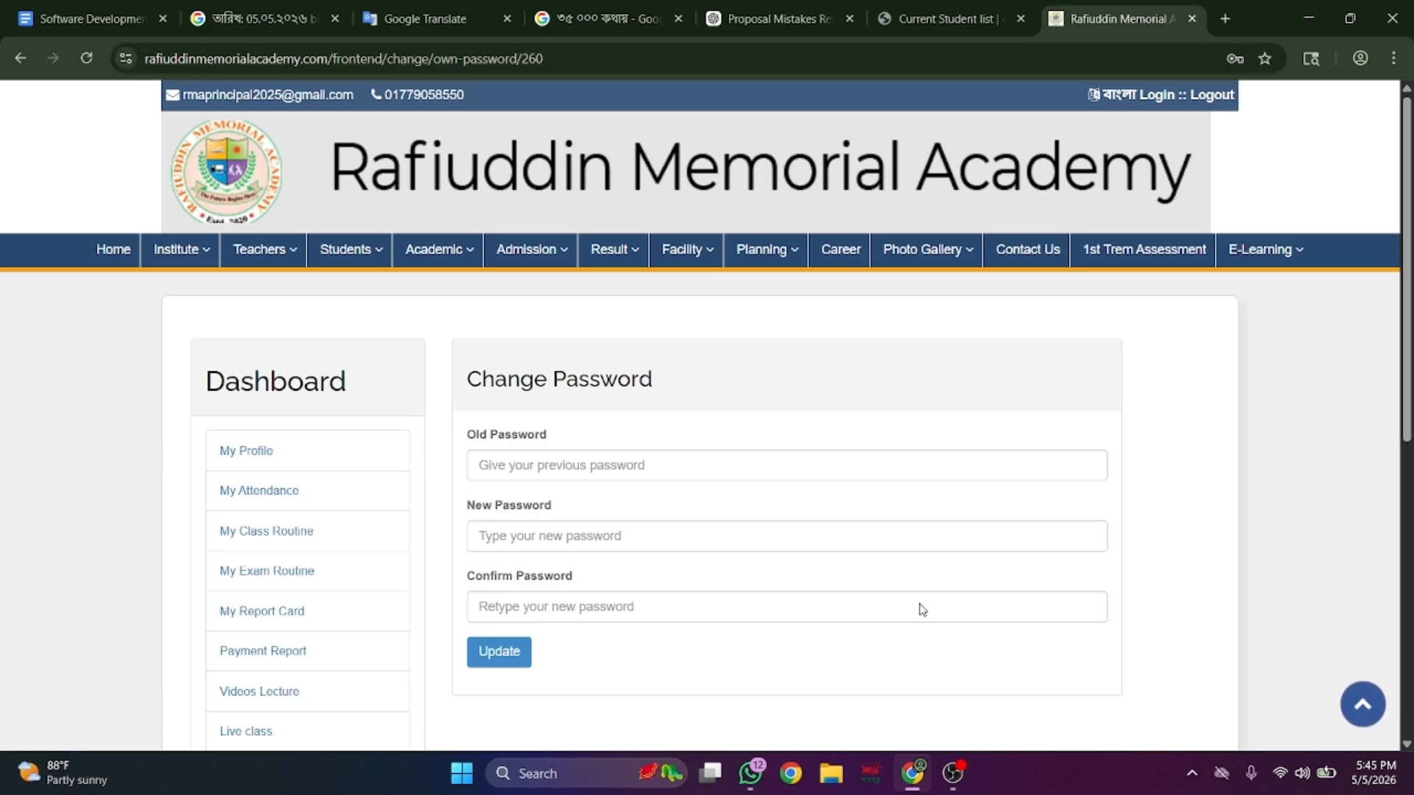
pyautogui.click(953, 773)
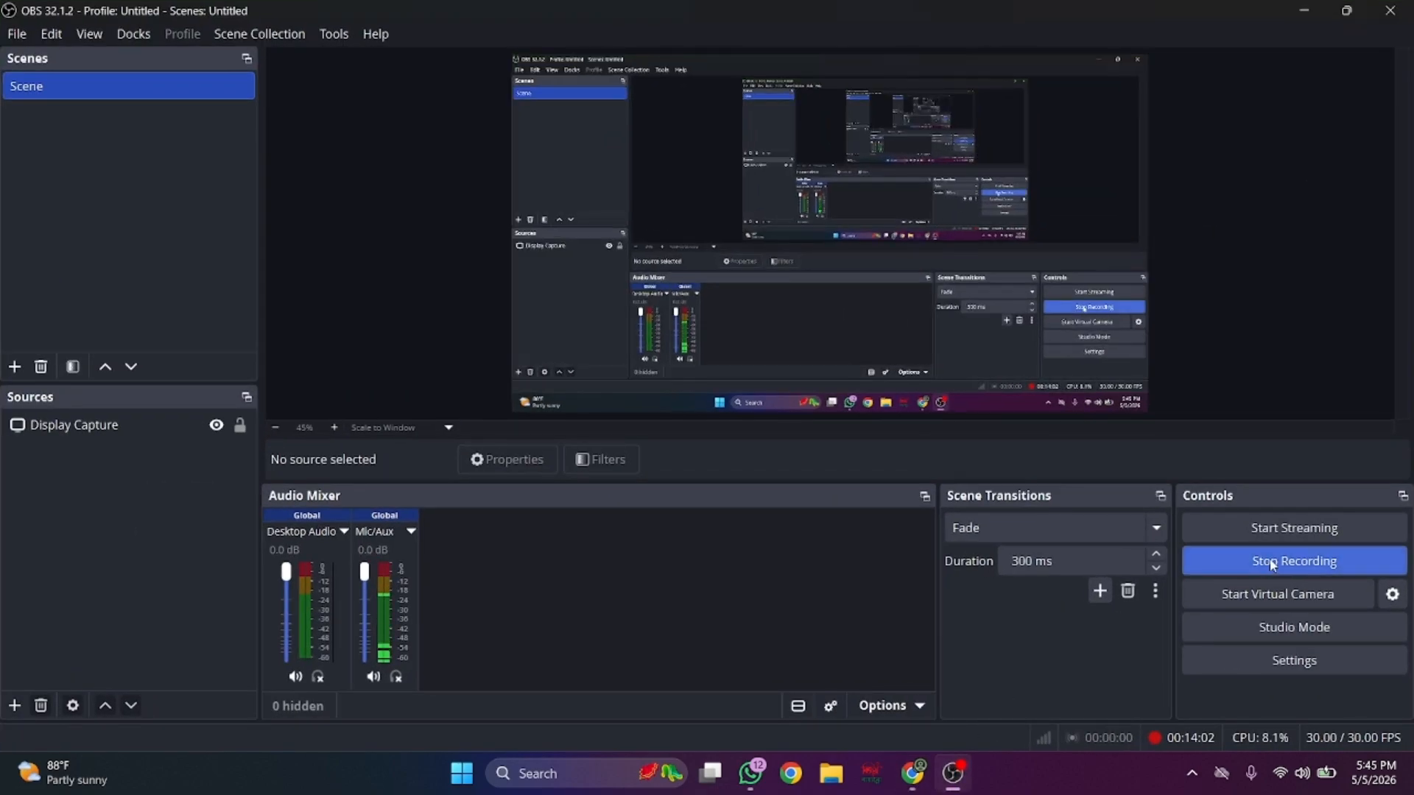